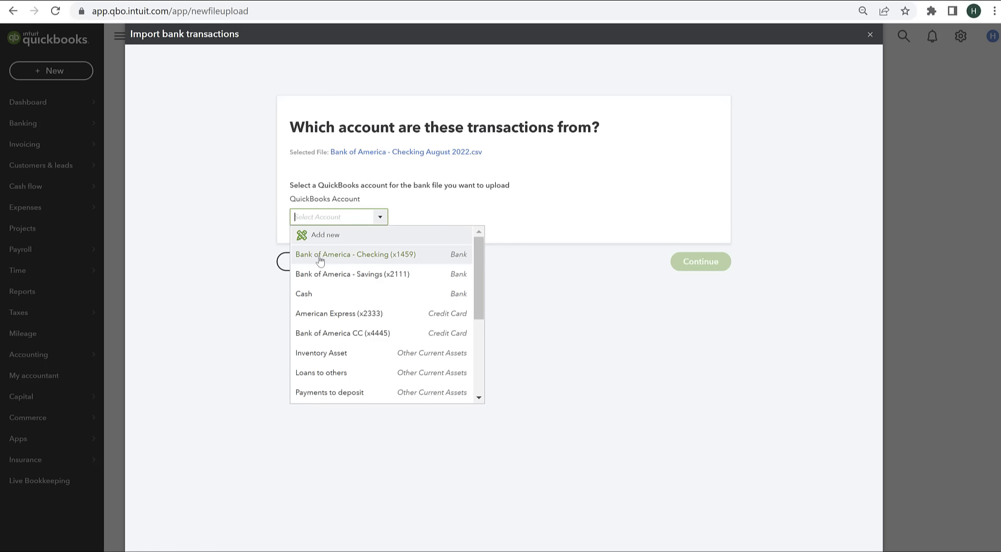
Assign the uploaded August 2022 file to the Bank of America - Checking account and continue to the file setup
click(382, 255)
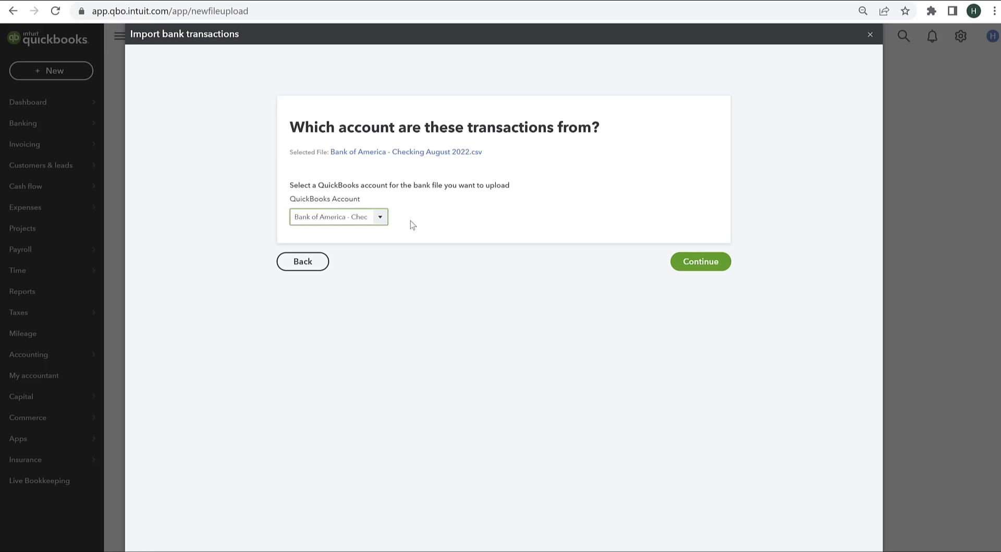
click(677, 263)
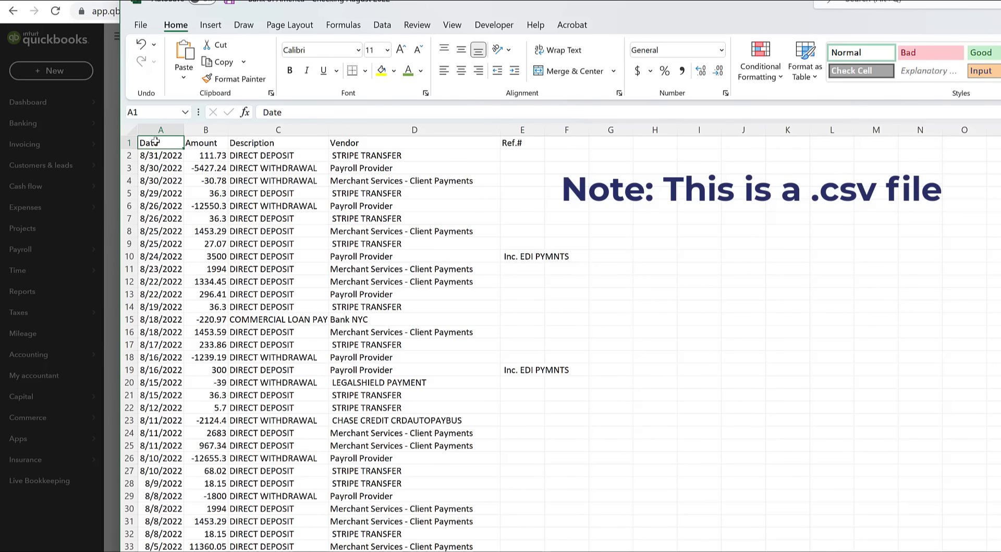
Using the source CSV as reference, set the file format to one amount column and the MM/dd/yyyy date format
drag(689, 1, 999, 10)
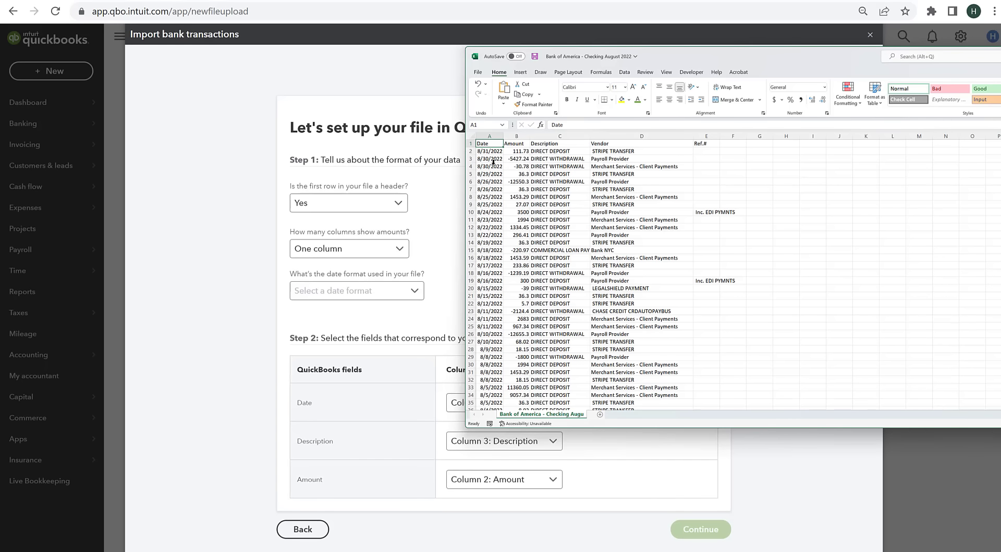
click(513, 153)
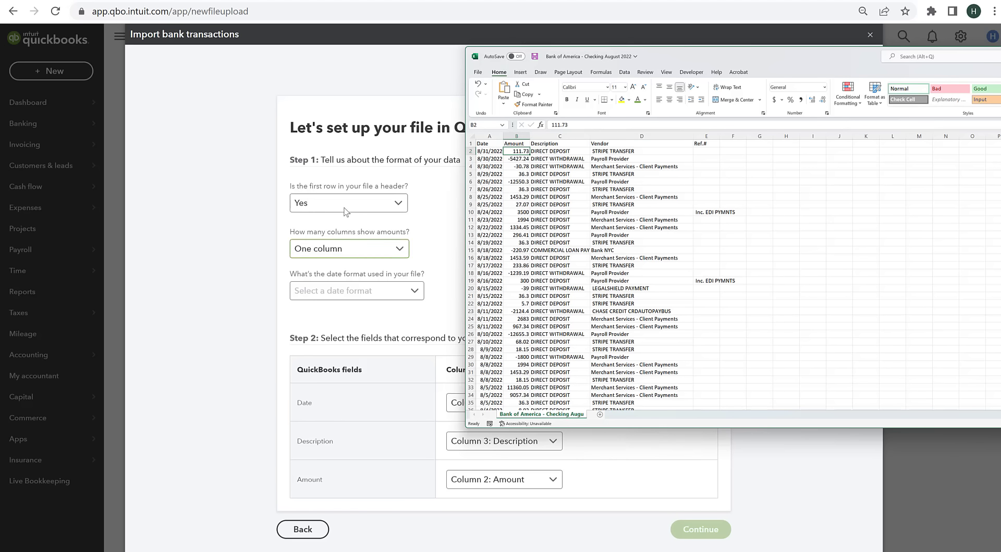
click(335, 250)
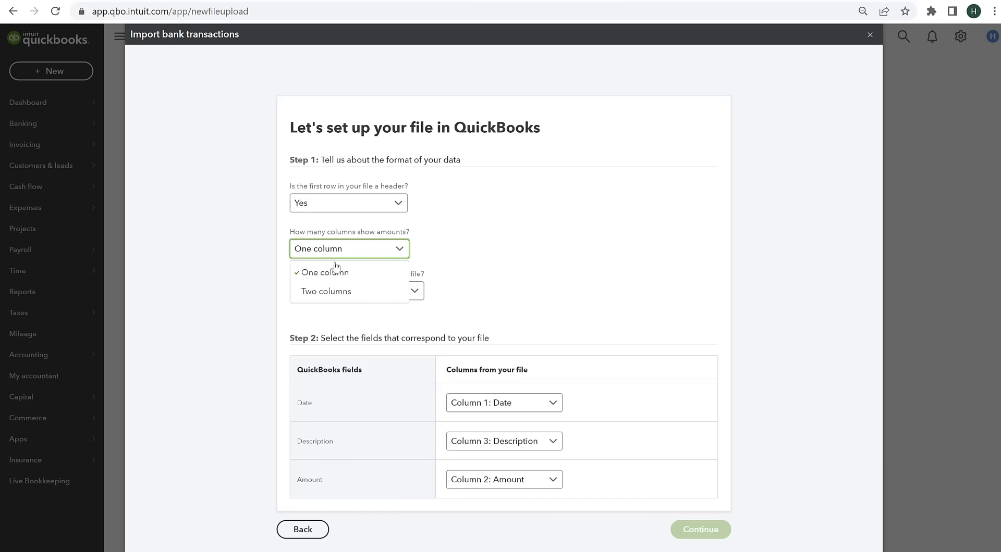
click(335, 274)
click(350, 295)
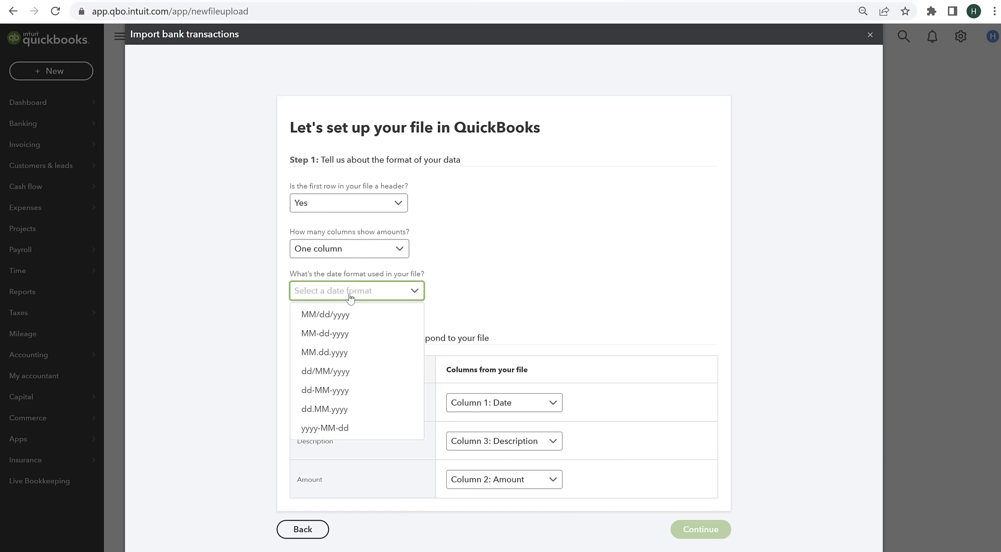
key(alt+Tab)
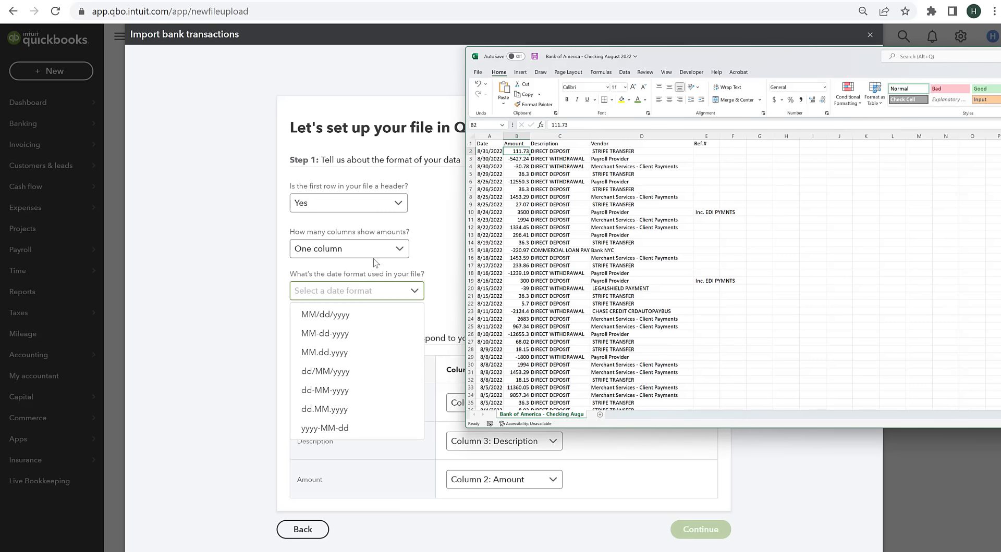
click(318, 315)
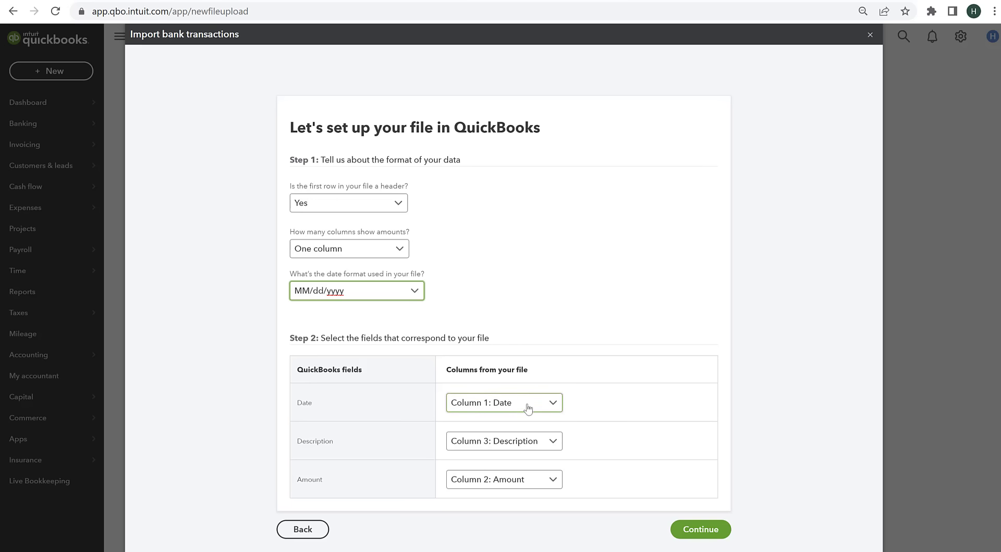
Check the source CSV and map the Date field to Column 1: Date
key(alt+Tab)
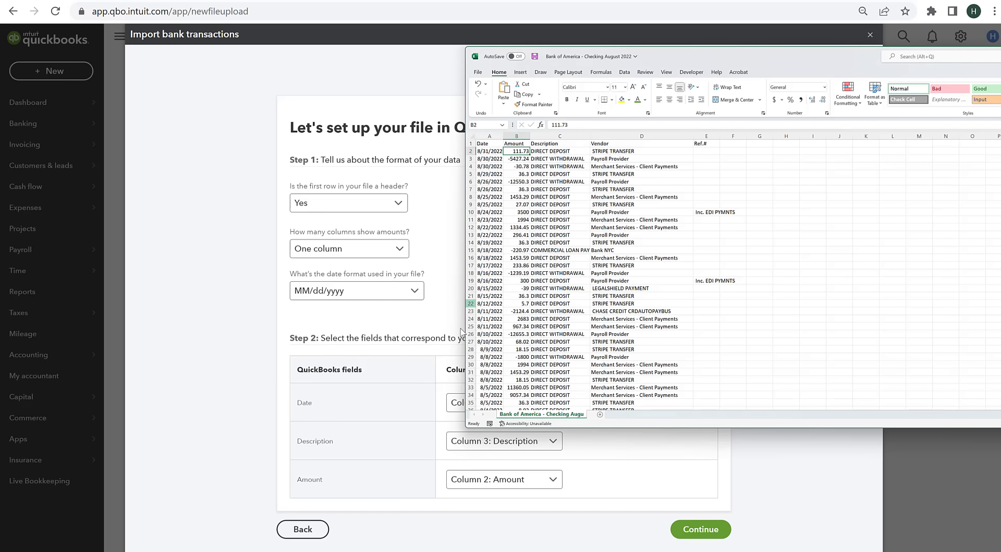
click(459, 407)
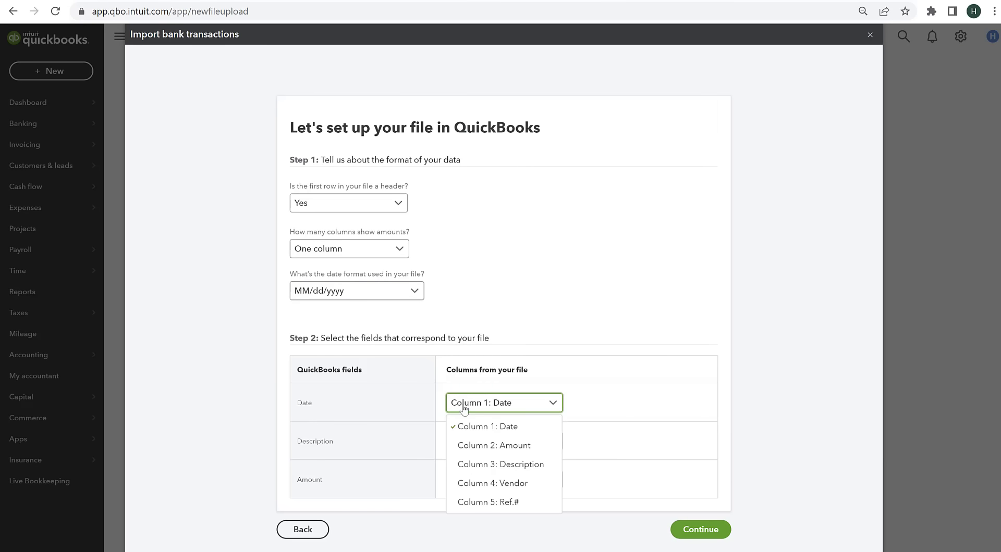
click(458, 425)
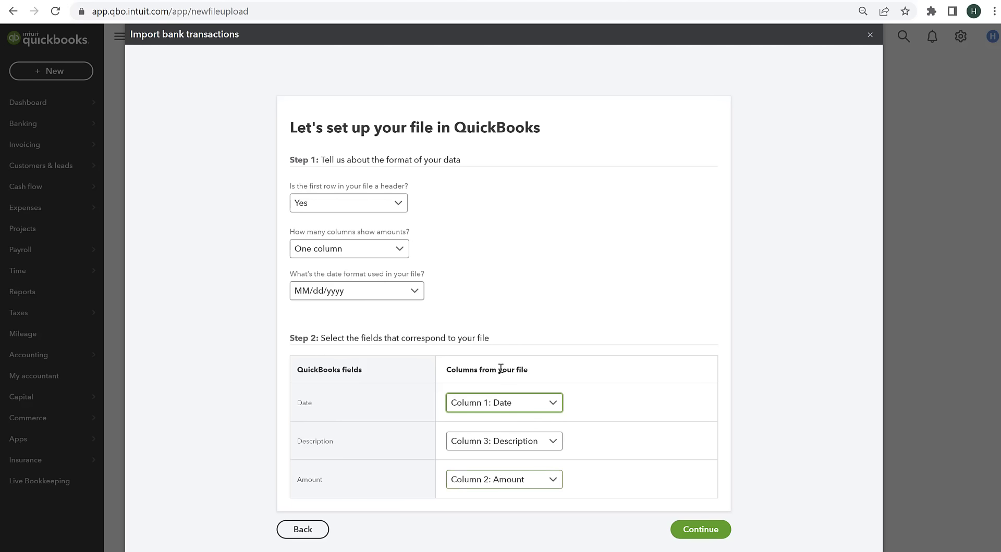
Compare the CSV's Description and Vendor columns and map the Description field to Column 4: Vendor
key(alt+Tab)
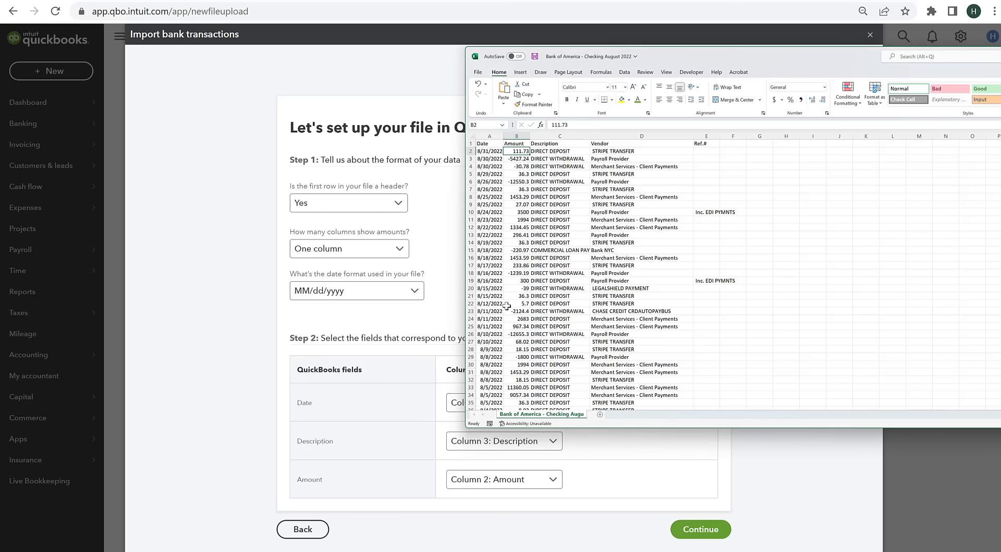
click(554, 145)
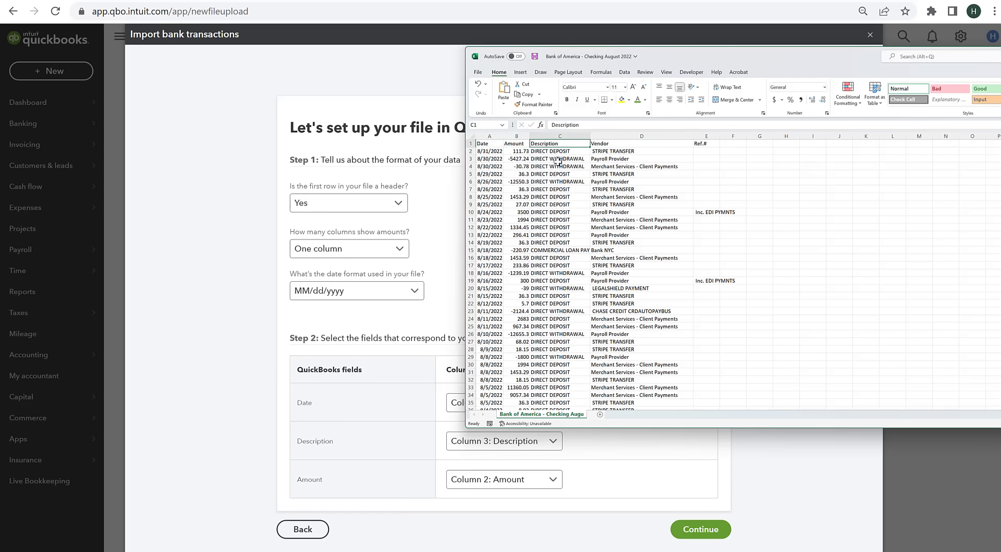
click(628, 144)
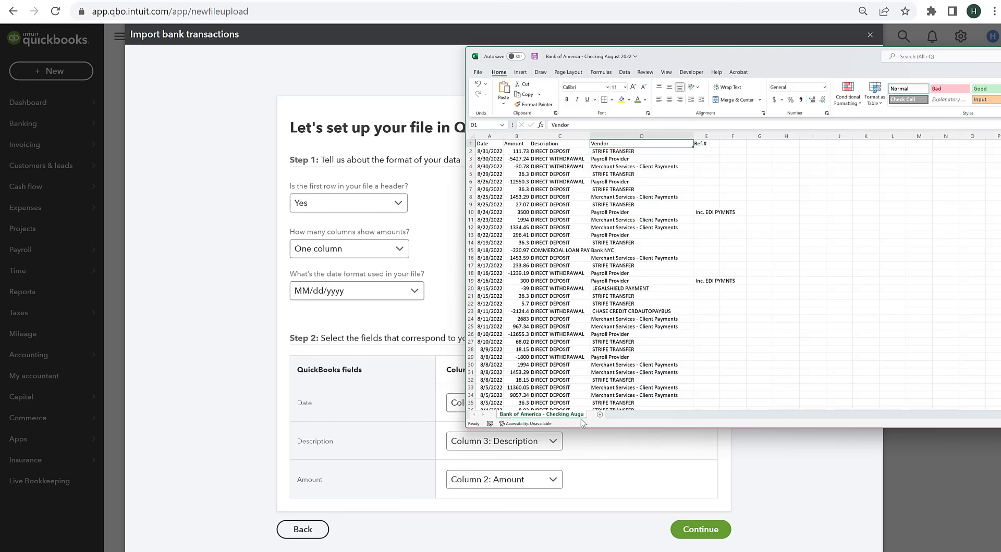
click(516, 447)
click(516, 443)
click(497, 522)
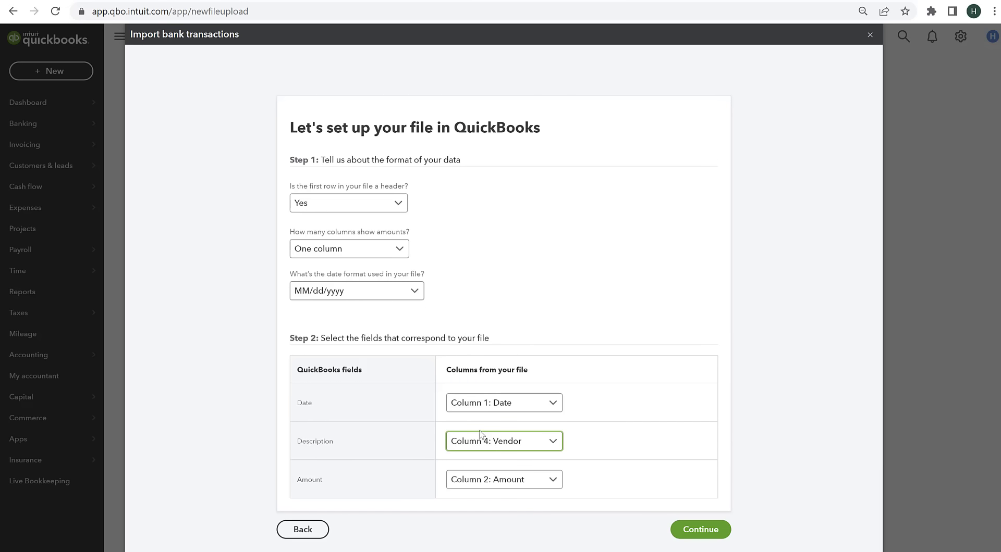
Examine the entries in the CSV's Description column against those in its Vendor column to verify the Description mapping
key(alt+Tab)
click(560, 145)
key(Down)
key(Down)
key(Down)
key(Down)
key(Down)
key(Down)
key(Down)
key(Down)
key(Down)
key(Down)
key(Down)
key(Down)
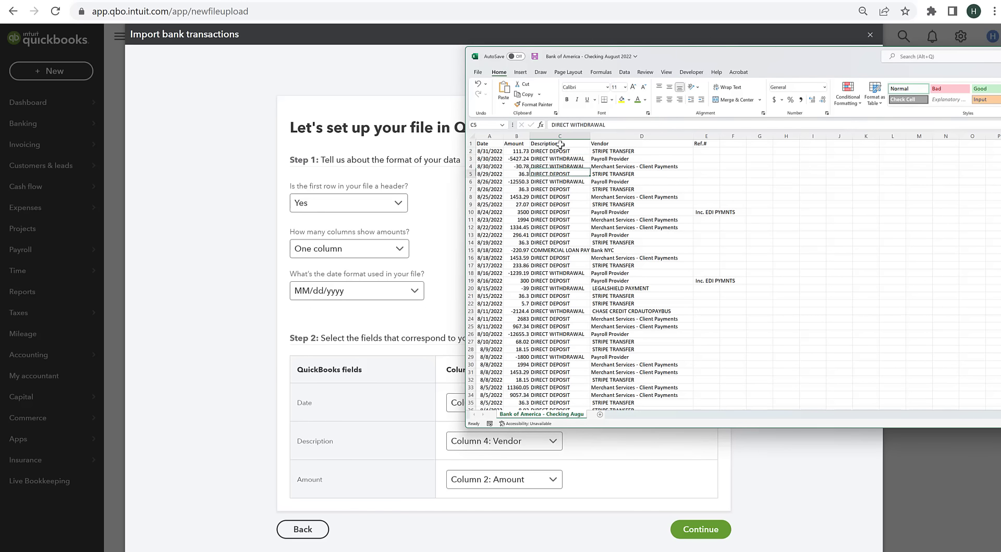
key(Down)
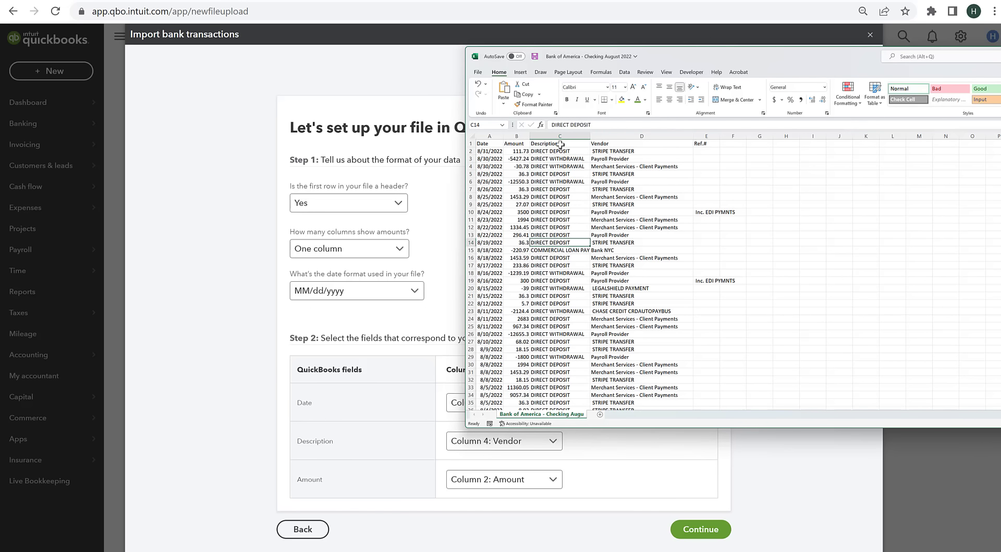
click(628, 152)
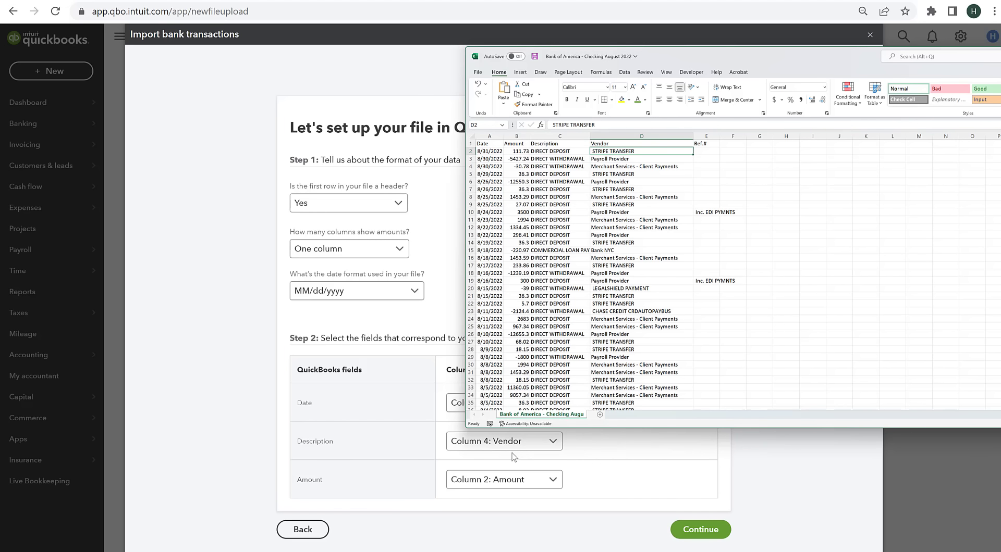
click(627, 459)
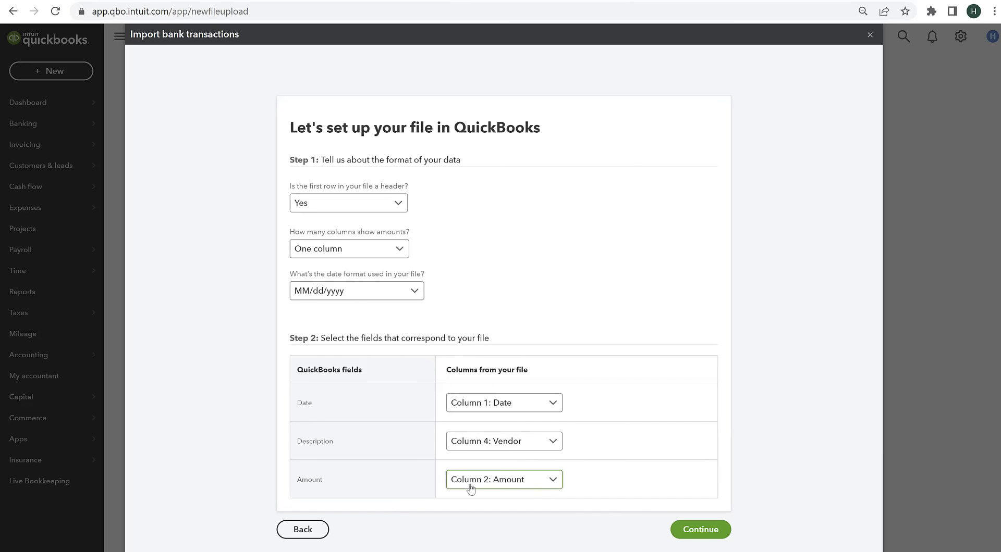
Accept the column mapping and look through the full list of transactions offered for import
click(715, 530)
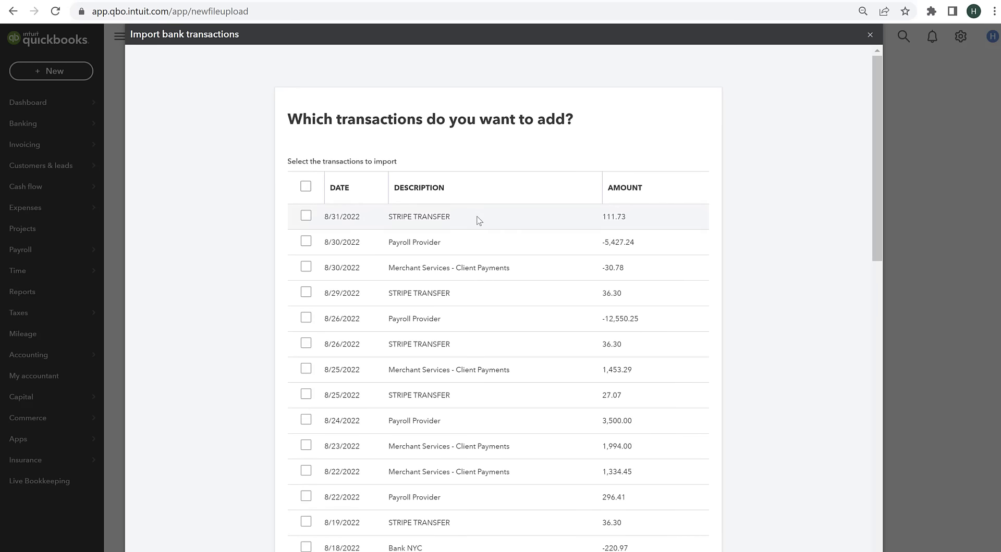
scroll(472, 264, down, 9)
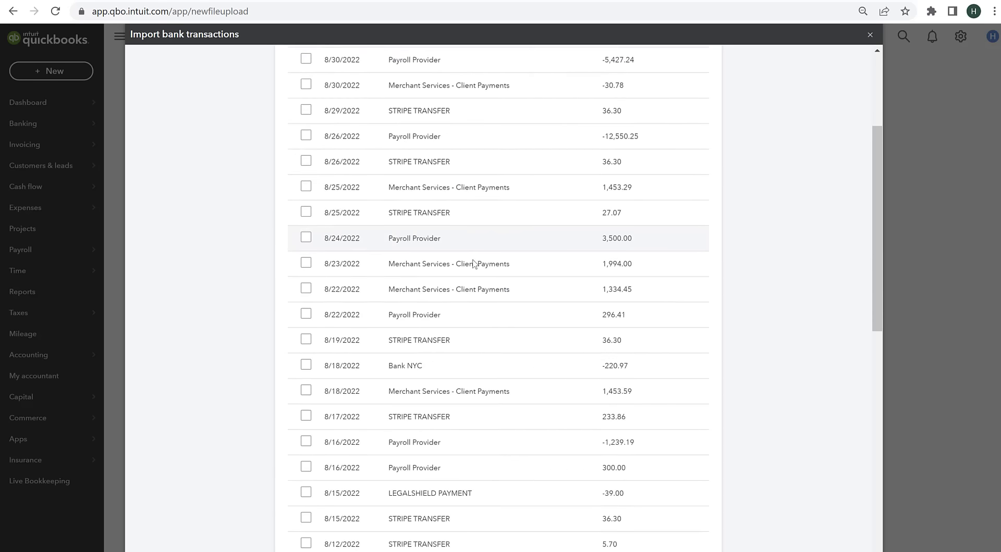
scroll(474, 265, down, 3)
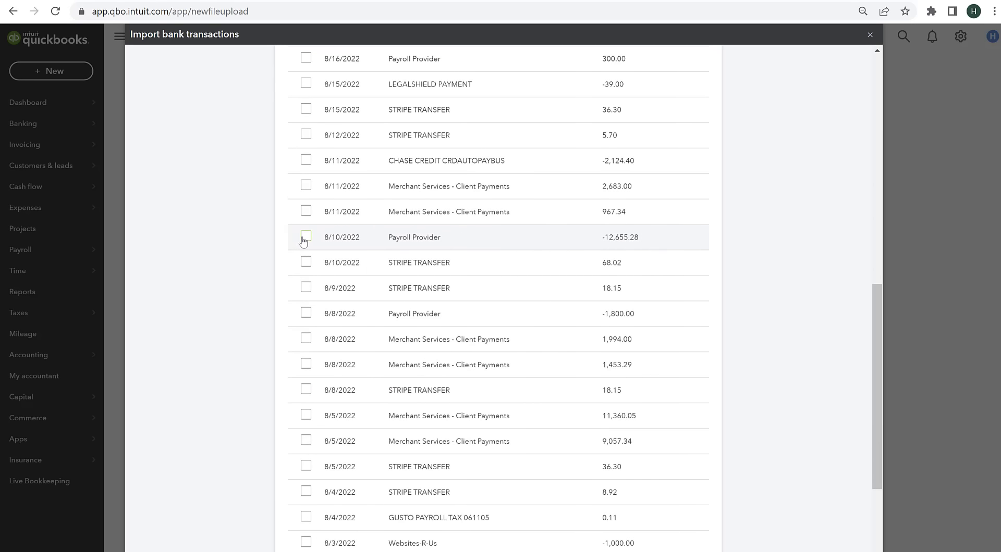
scroll(324, 230, up, 1)
scroll(326, 242, down, 5)
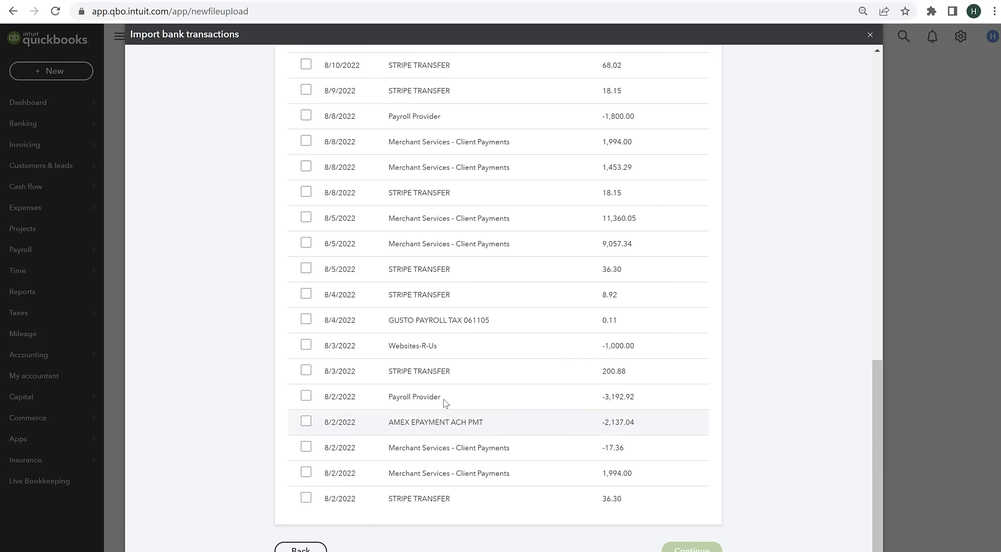
scroll(472, 365, up, 15)
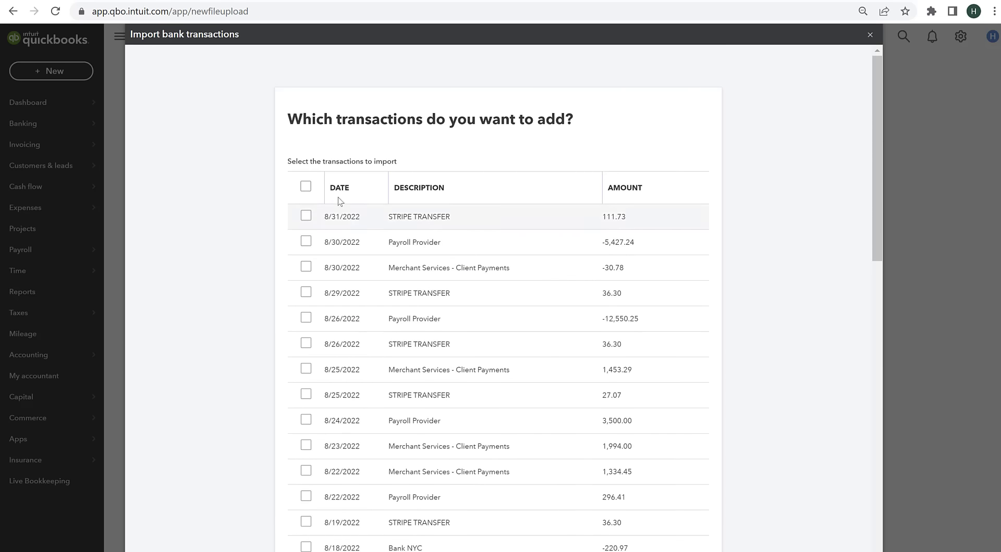
Select all listed transactions and confirm their import into QuickBooks
click(305, 188)
scroll(440, 252, down, 15)
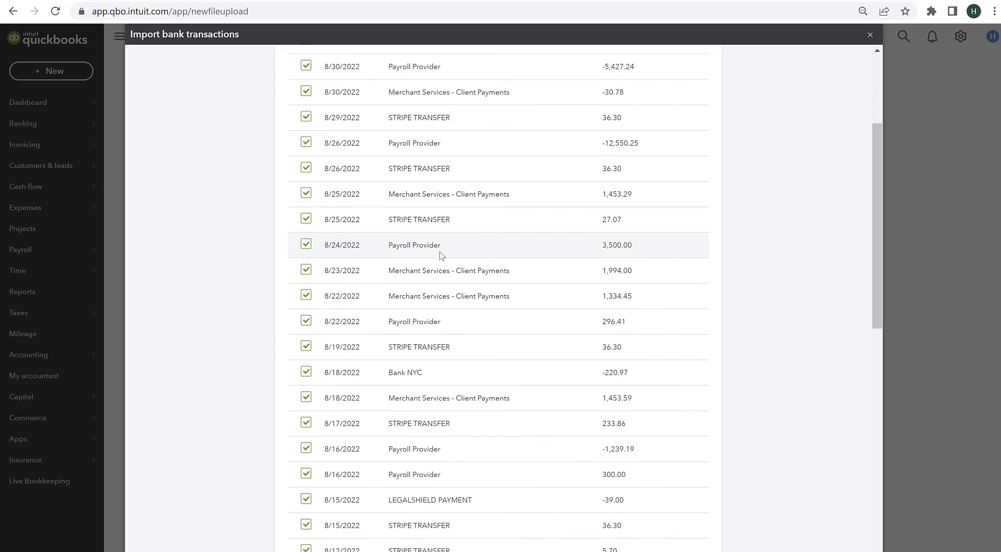
click(691, 548)
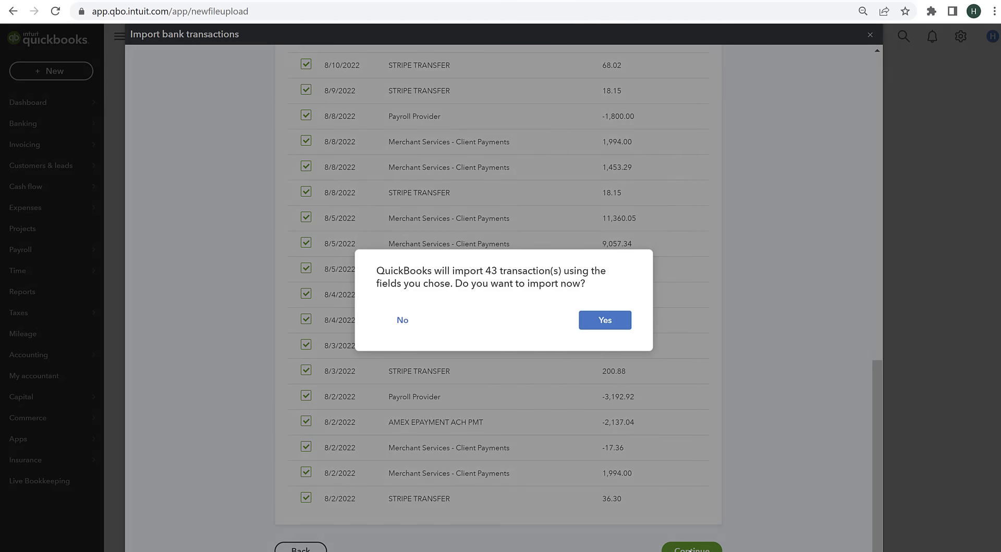
click(609, 323)
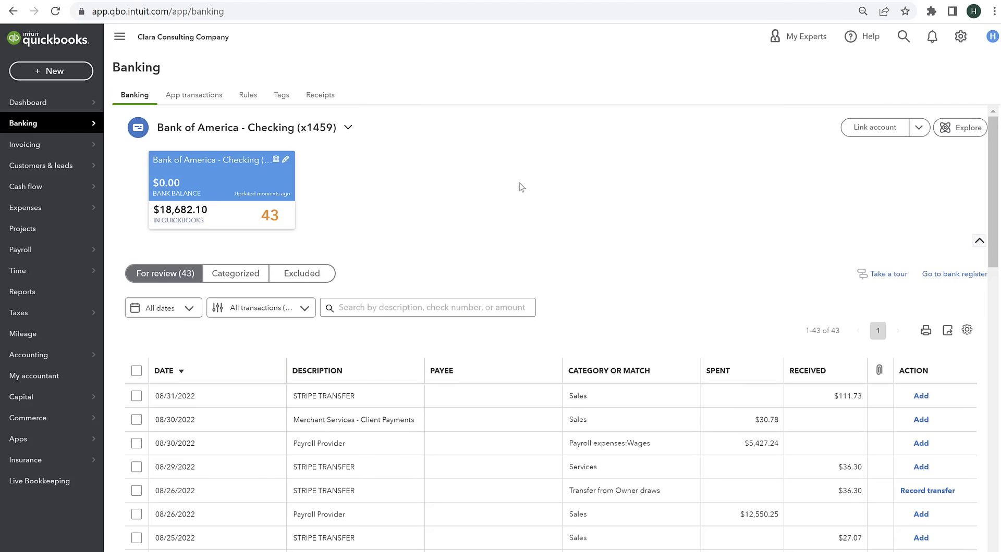
Examine the checking account's imported transactions in the For review list and the edit options on its account card
scroll(620, 282, down, 10)
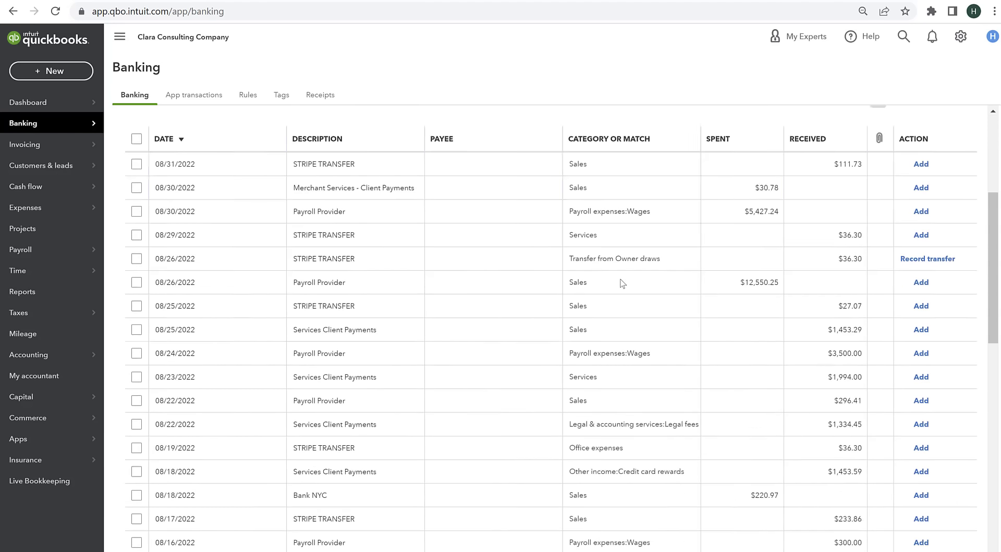
scroll(561, 431, down, 6)
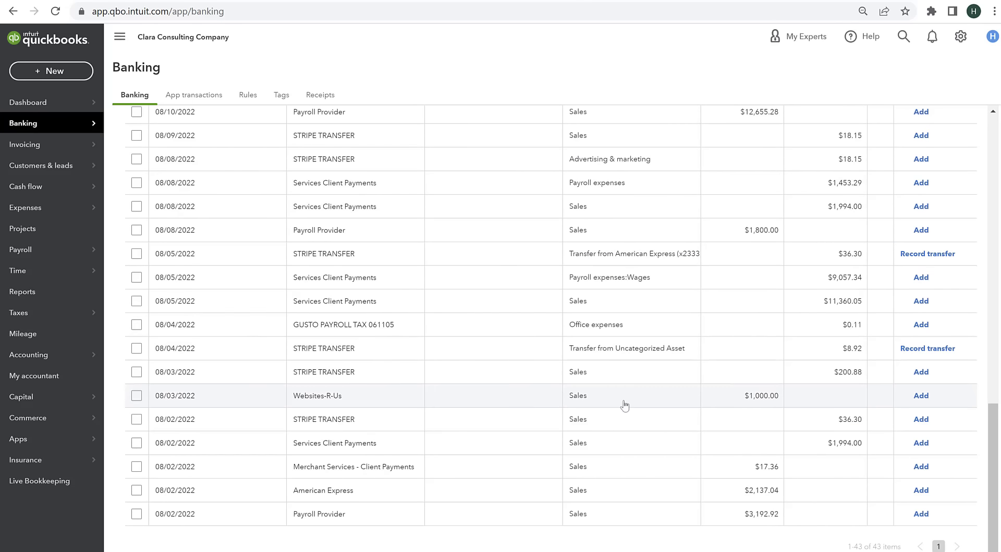
scroll(510, 389, up, 12)
scroll(258, 230, up, 5)
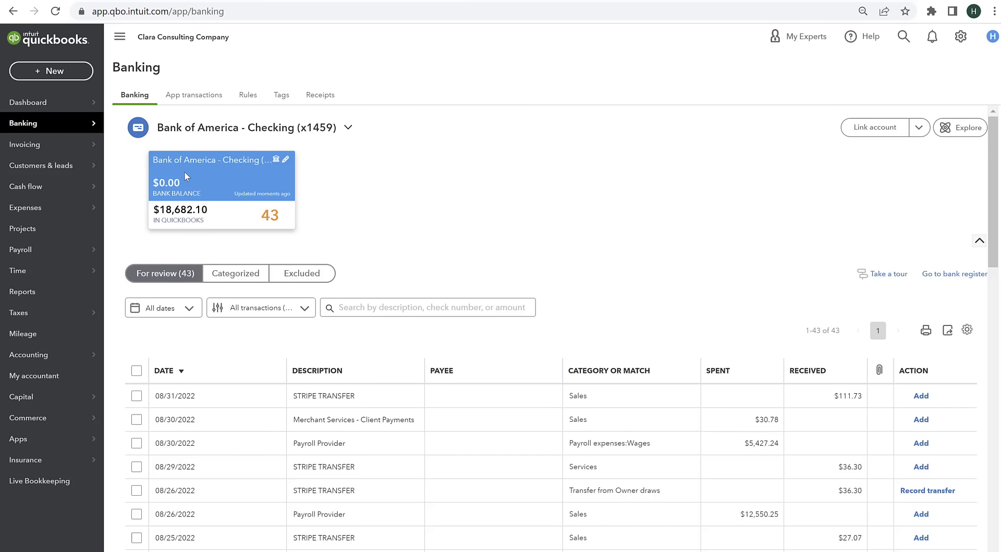
click(286, 161)
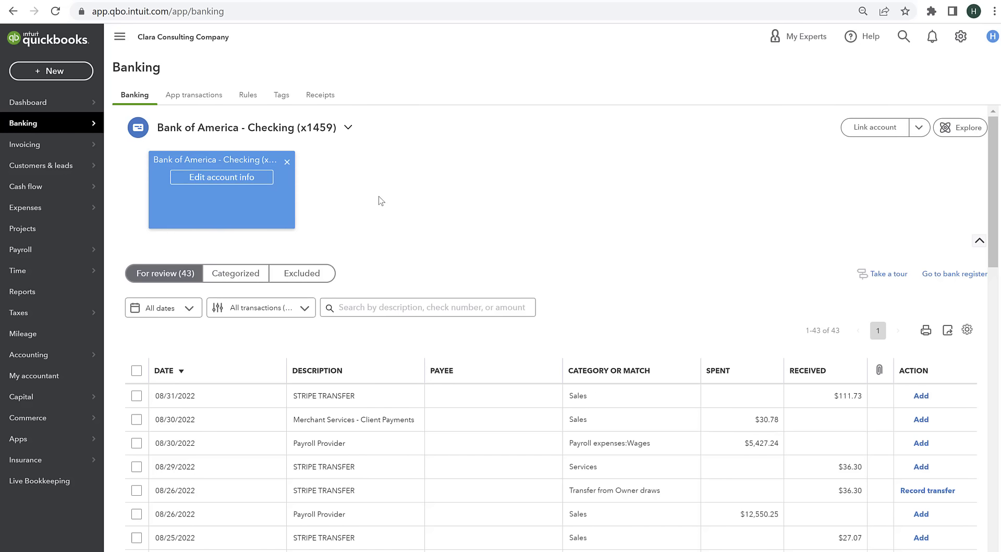
click(287, 162)
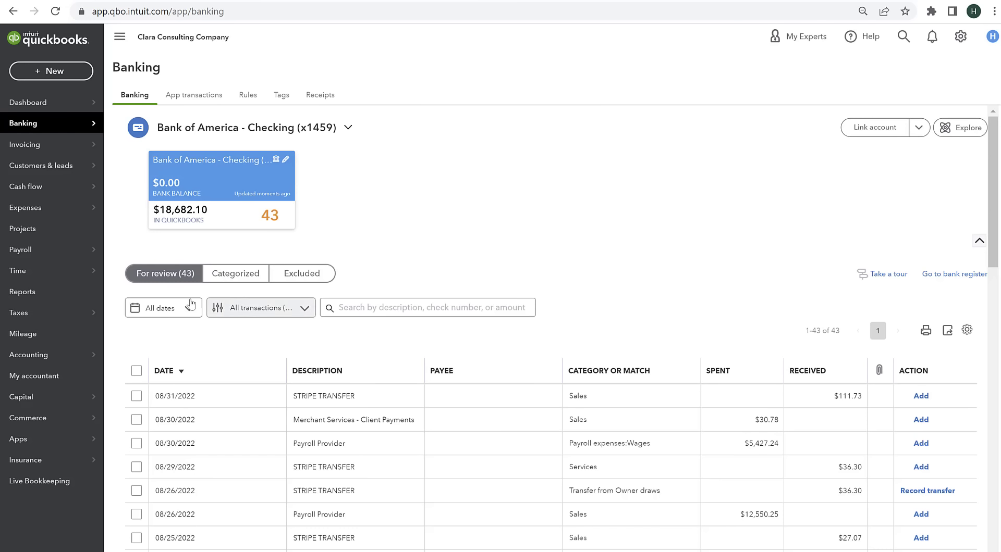
Start another file upload and choose the file Bank of America CC - August 2022.csv
click(918, 128)
click(876, 152)
click(383, 313)
double_click(308, 137)
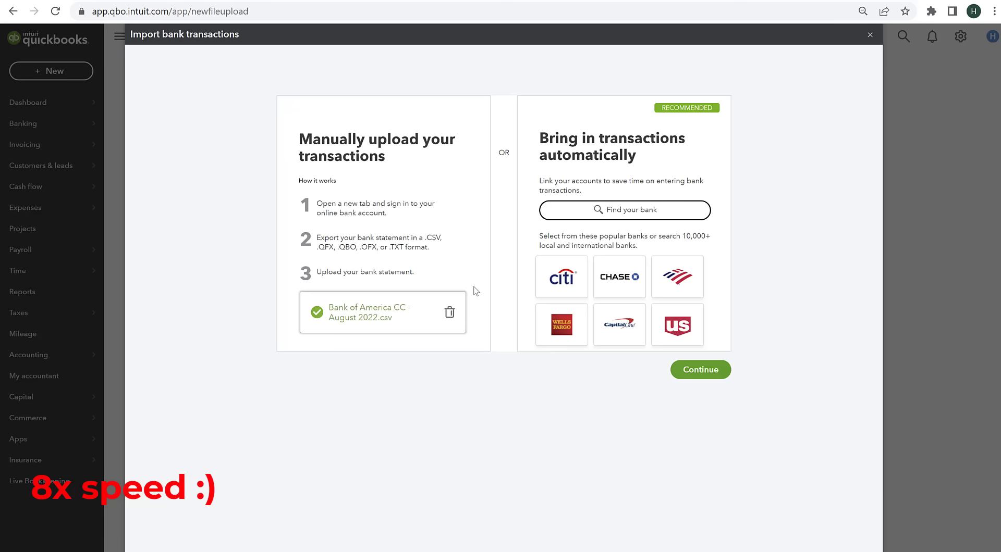
Assign the credit card file to the Bank of America CC account and continue to its file setup
click(700, 369)
click(378, 217)
click(354, 333)
click(700, 262)
Set the credit card file's date format to MM/dd/yyyy, check its Date and Description column mapping, and continue
key(alt+Tab)
key(alt+Tab)
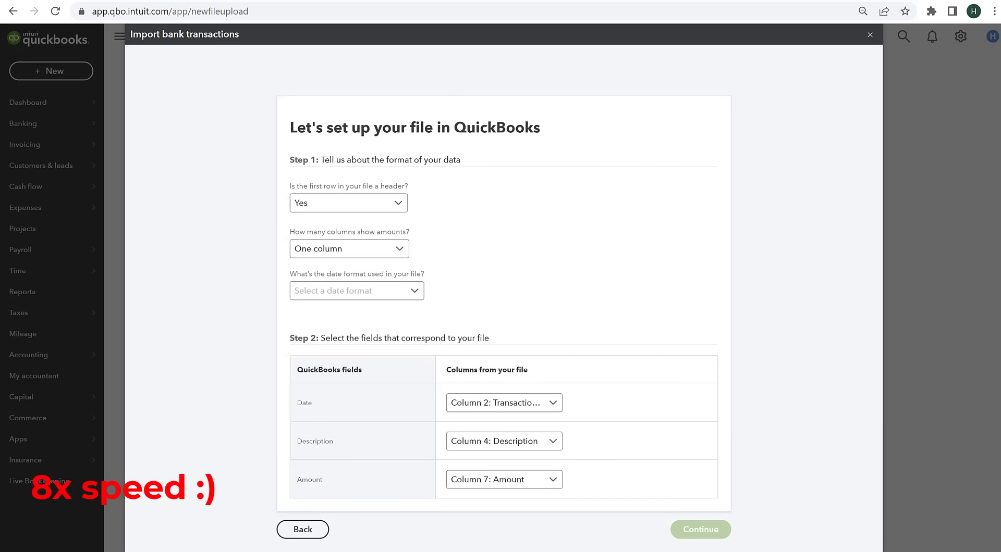
click(411, 291)
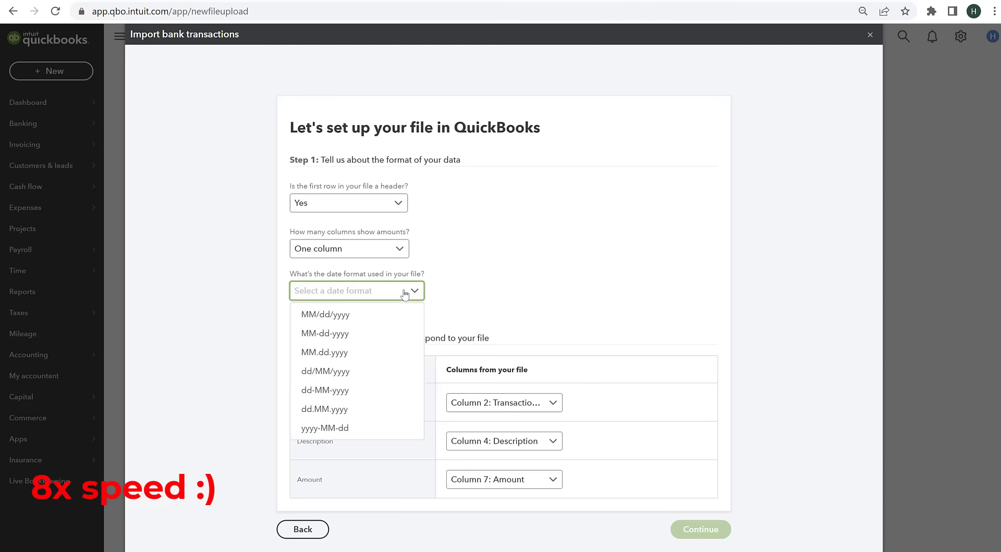
click(326, 315)
click(552, 403)
click(554, 440)
click(700, 529)
Select all listed Bank of America CC transactions, confirm their import and finish the upload
scroll(688, 543, down, 2)
click(305, 112)
click(691, 547)
click(605, 320)
click(675, 152)
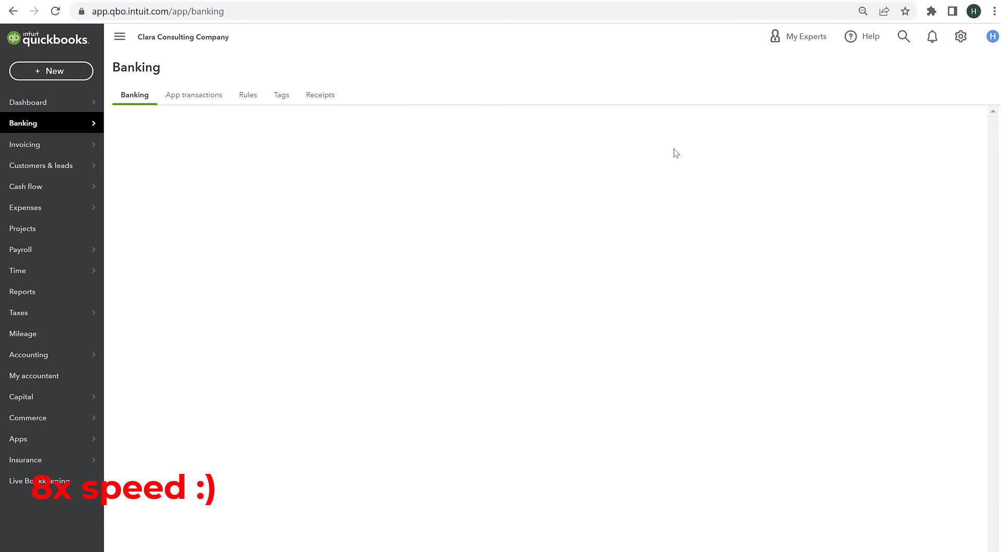
Start another file upload with the American Express transactions file and continue to its file setup
click(918, 128)
click(879, 153)
click(498, 323)
click(897, 430)
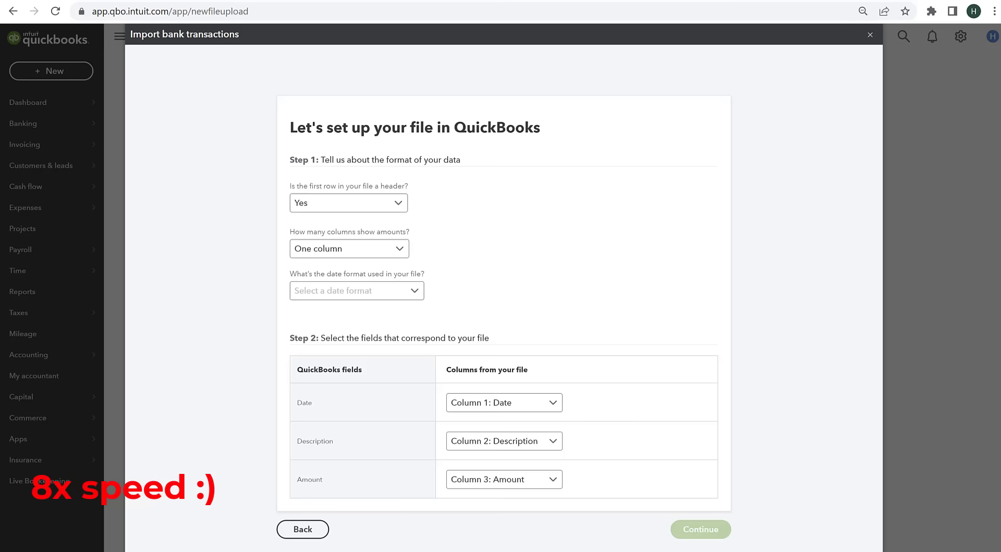
Set the American Express file's date format to MM/dd/yyyy and import all of its transactions
click(356, 291)
click(323, 314)
click(700, 529)
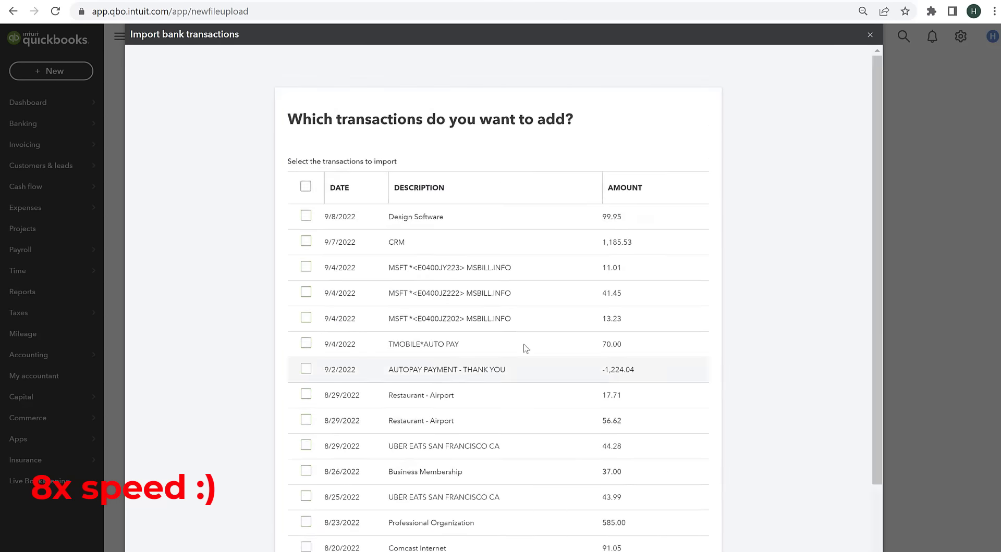
scroll(524, 346, down, 2)
click(691, 549)
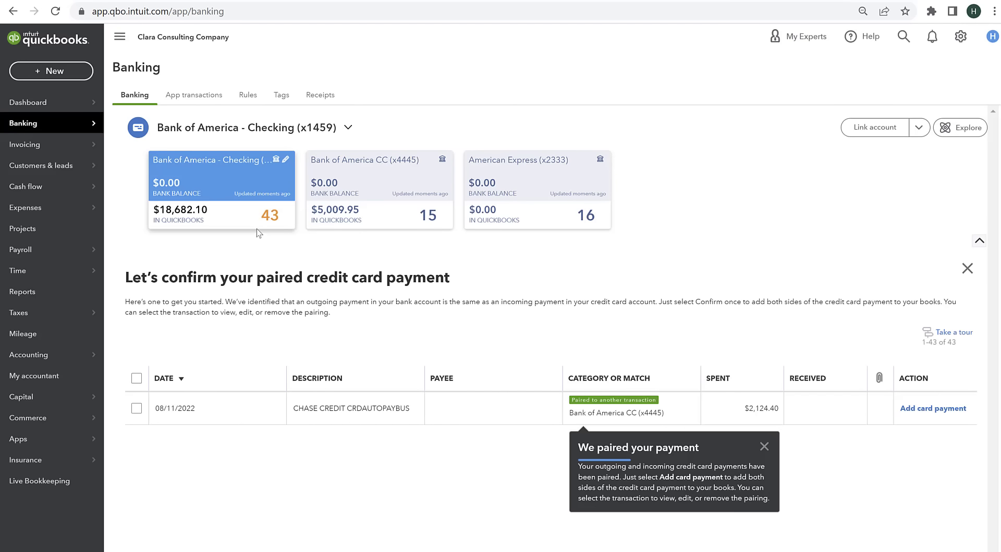
Look through the three account cards and dismiss the paired credit card payment suggestion for the checking account
mouse_move(16, 125)
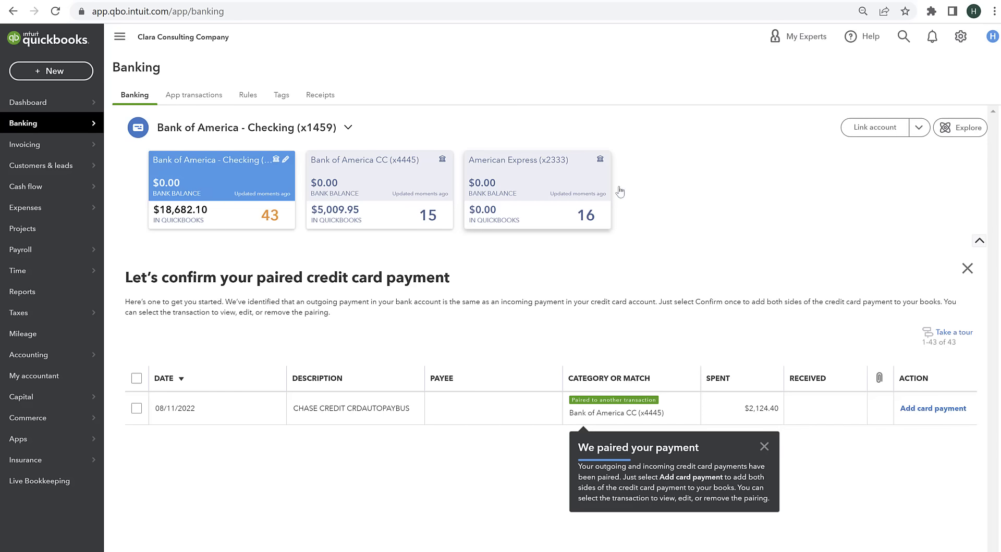
click(400, 213)
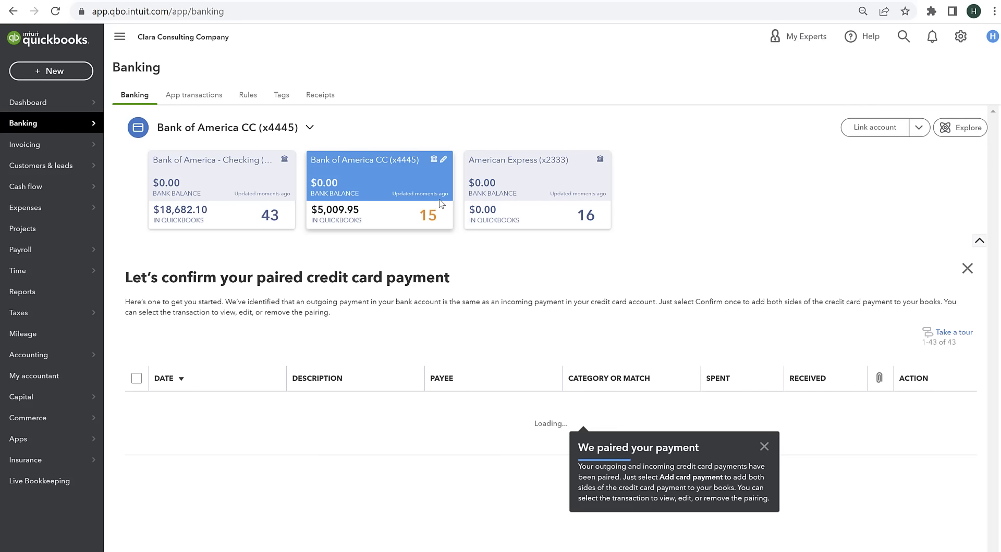
click(537, 201)
click(195, 216)
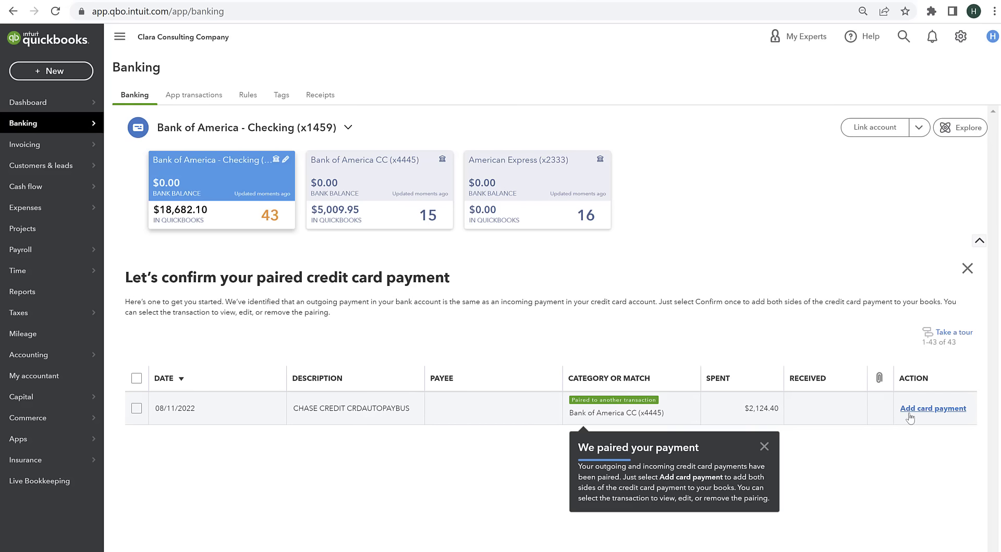
click(967, 269)
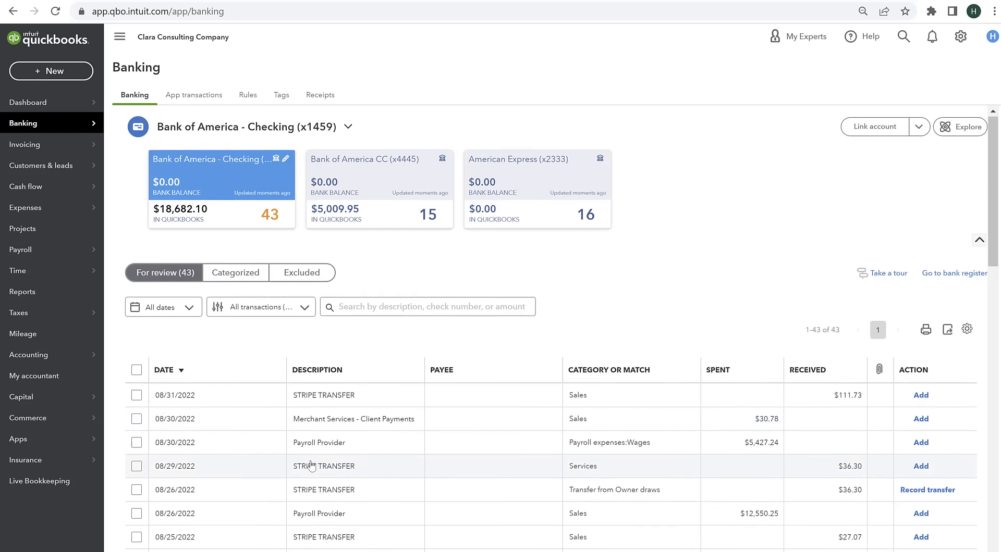
Sort the checking account's For review transactions from earliest to latest date and check the period they cover
scroll(309, 461, down, 10)
scroll(309, 461, down, 3)
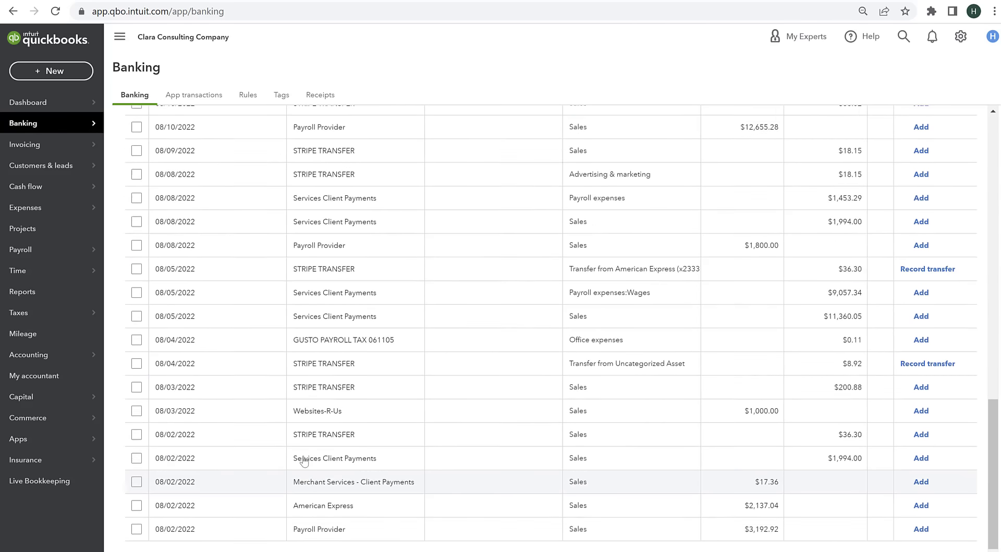
scroll(305, 461, up, 15)
click(183, 371)
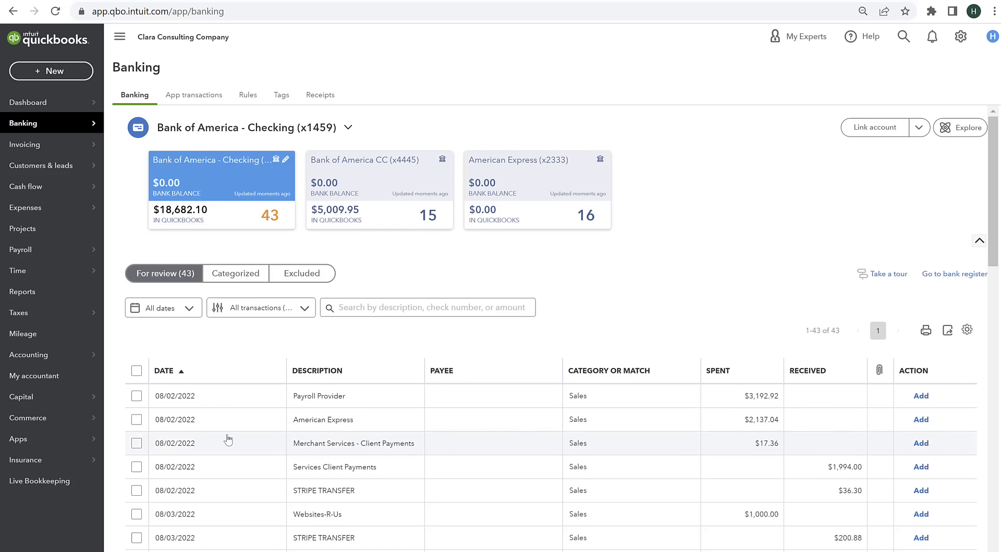
scroll(228, 440, down, 15)
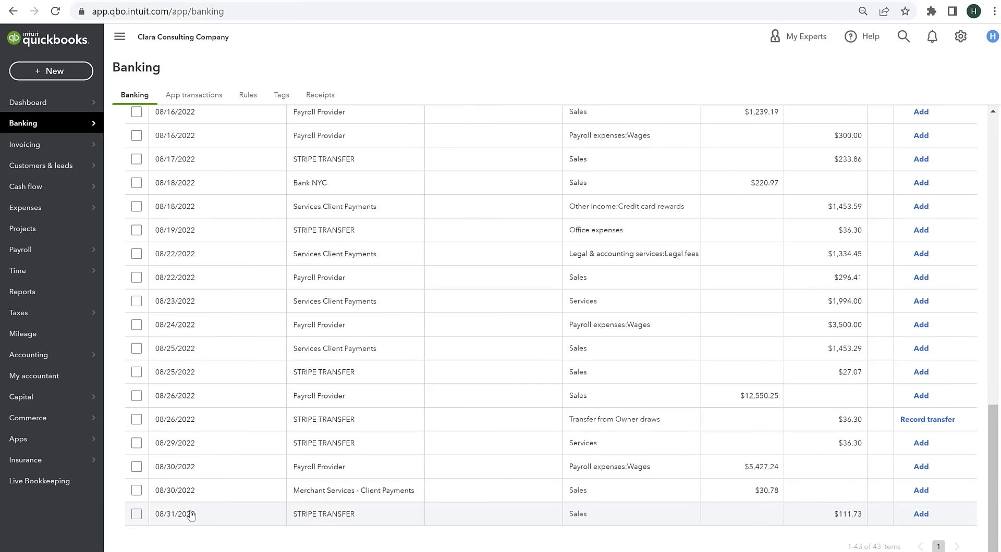
scroll(191, 516, up, 15)
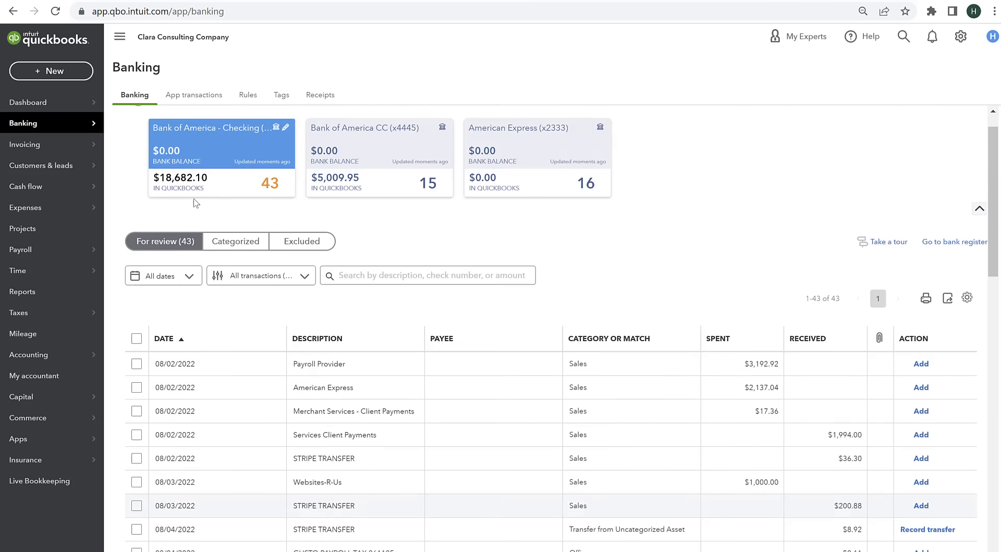
scroll(180, 372, down, 8)
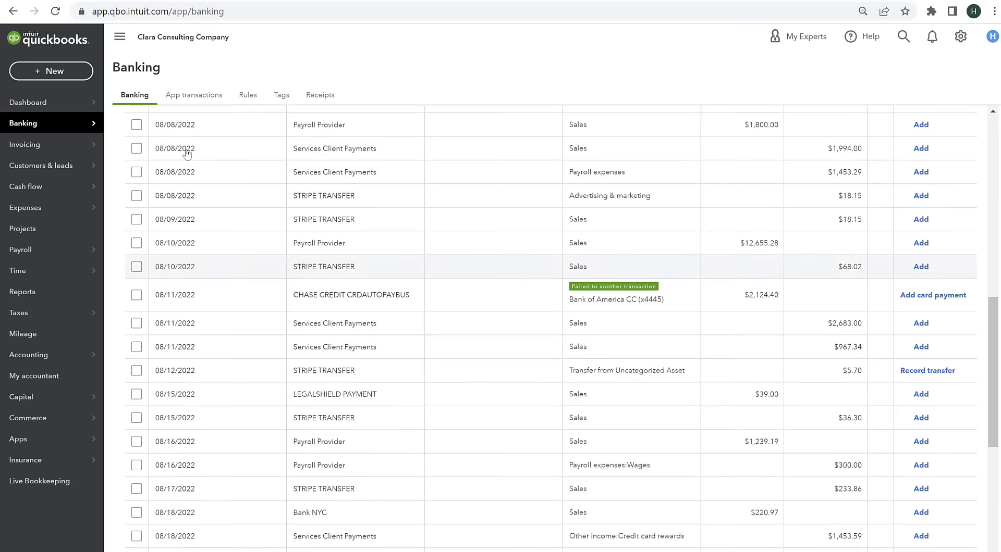
scroll(188, 172, up, 8)
scroll(176, 364, down, 15)
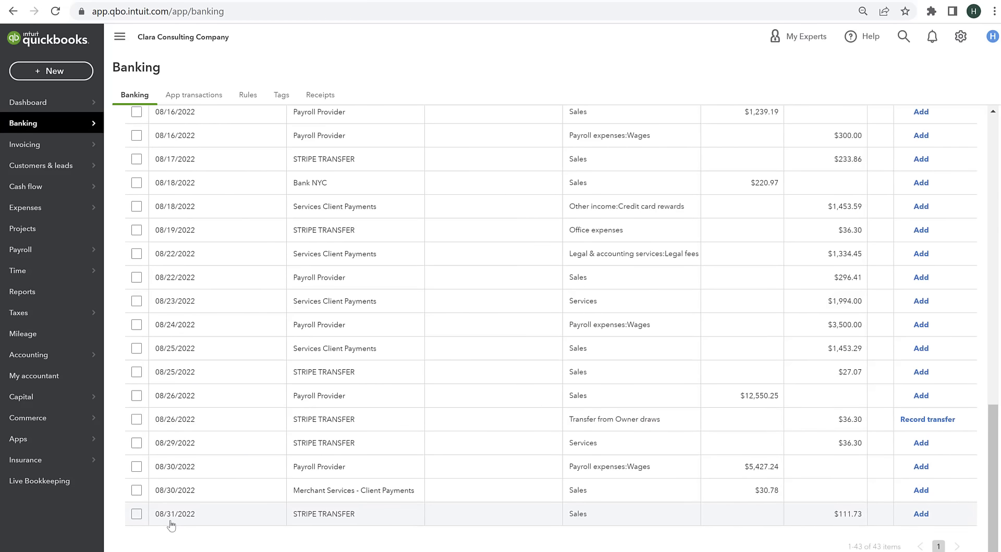
scroll(172, 521, up, 15)
Examine the date ranges of the For review transactions in the Bank of America CC and American Express accounts
click(448, 177)
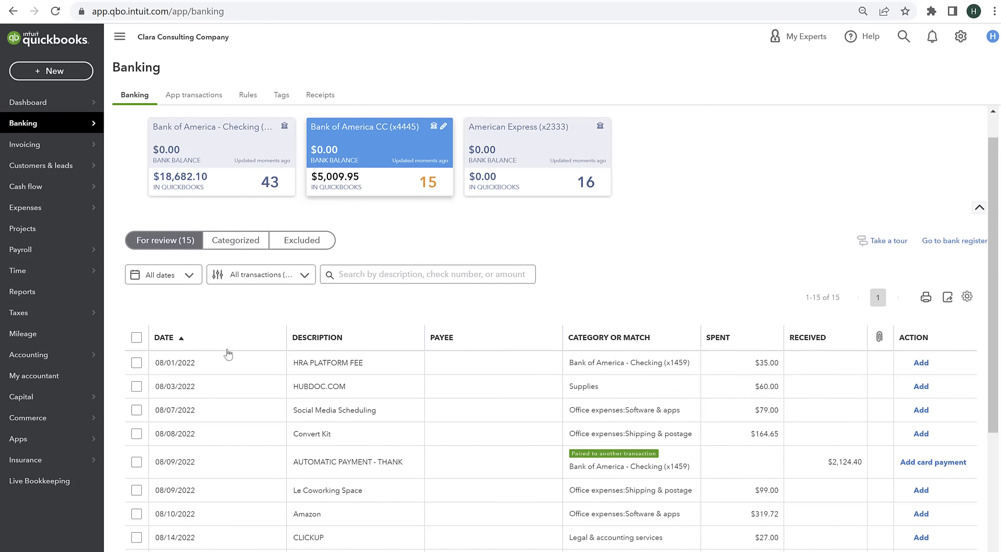
scroll(232, 348, down, 4)
scroll(232, 349, up, 4)
click(510, 199)
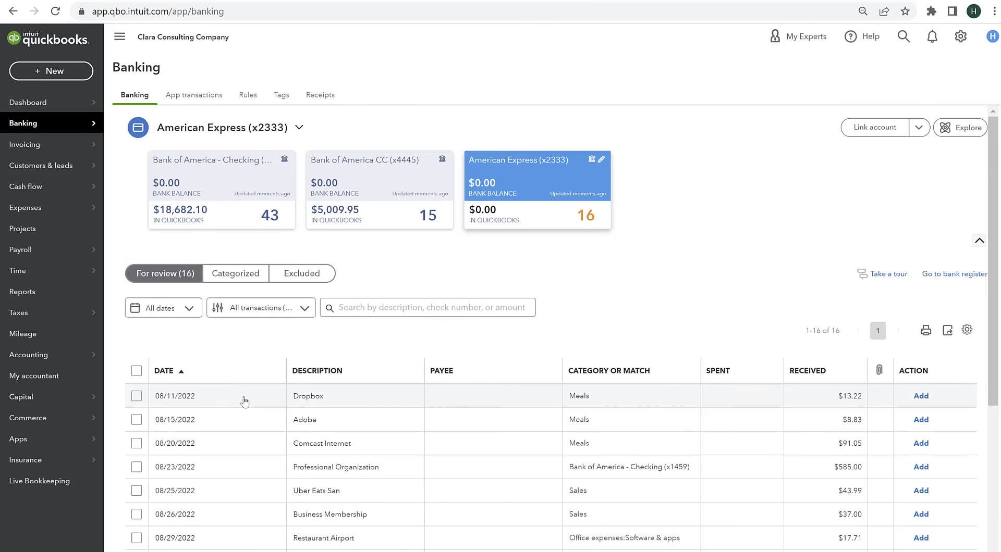
scroll(243, 400, down, 4)
scroll(243, 268, up, 4)
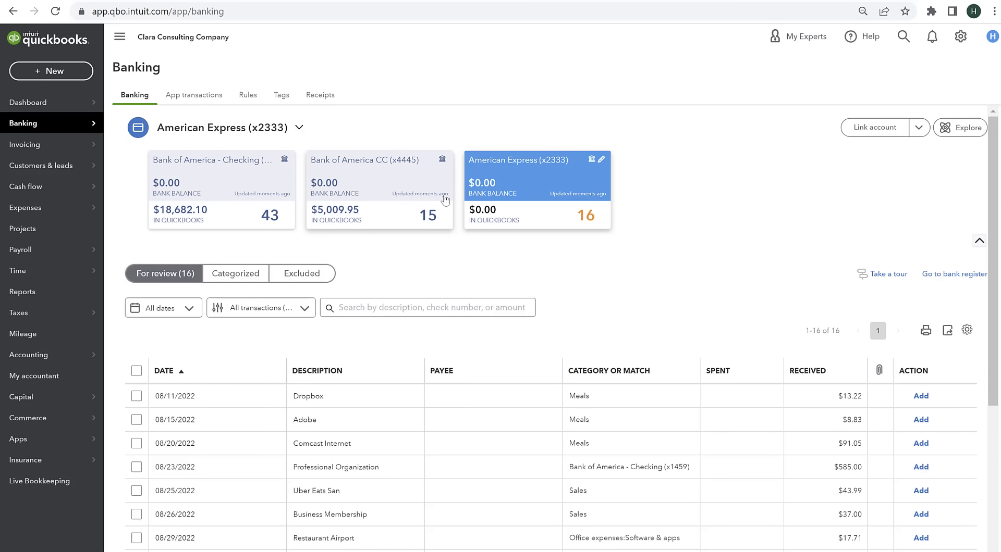
Return to the checking account's For review list and examine its category and action columns
click(220, 206)
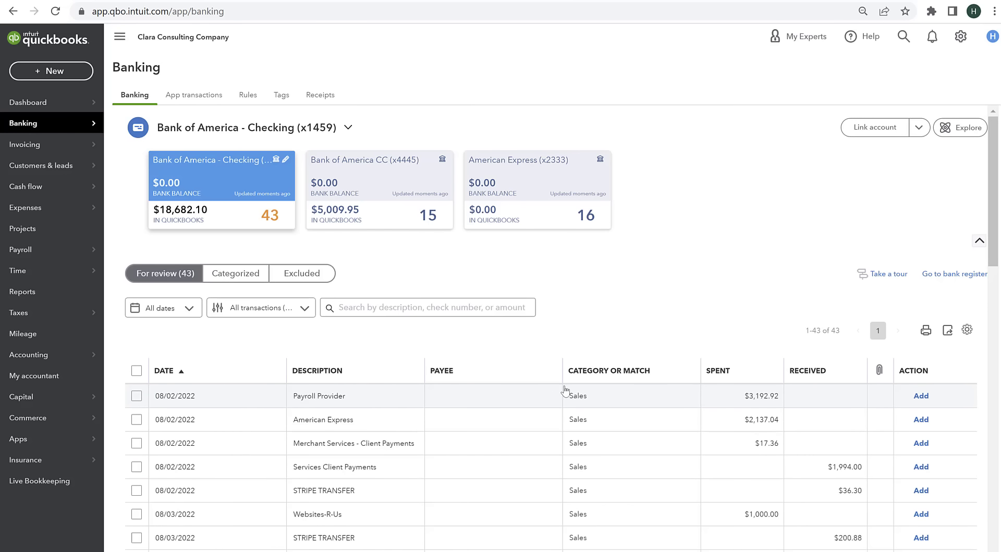
scroll(546, 397, down, 4)
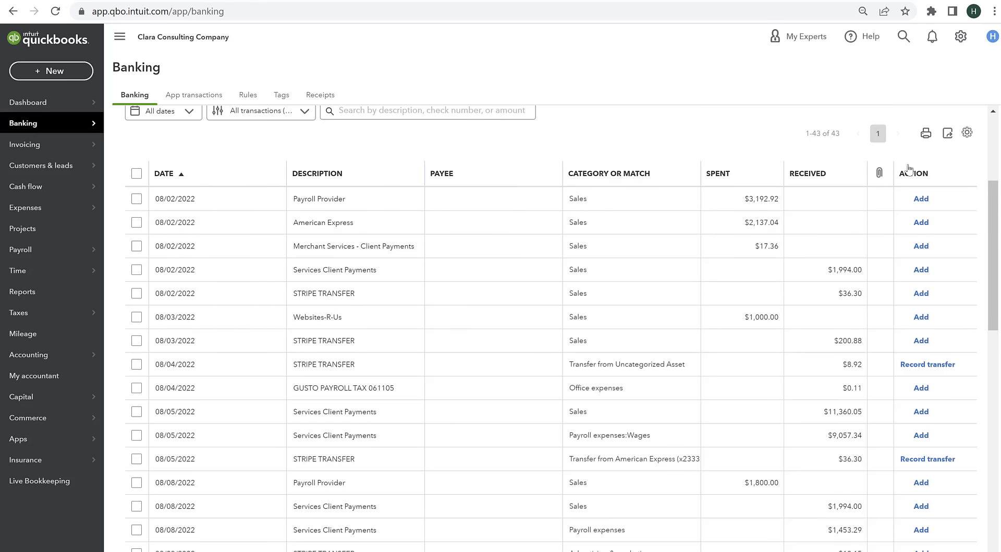
scroll(625, 323, up, 4)
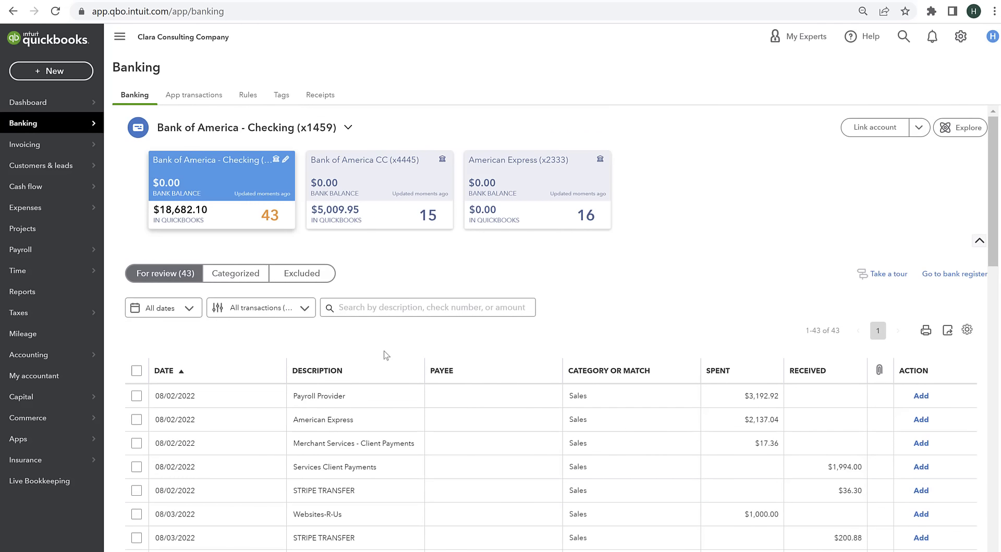
Open the first 08/02/2022 Payroll Provider transaction and create Payroll Provider as a new vendor for its payee
click(394, 402)
scroll(393, 396, down, 3)
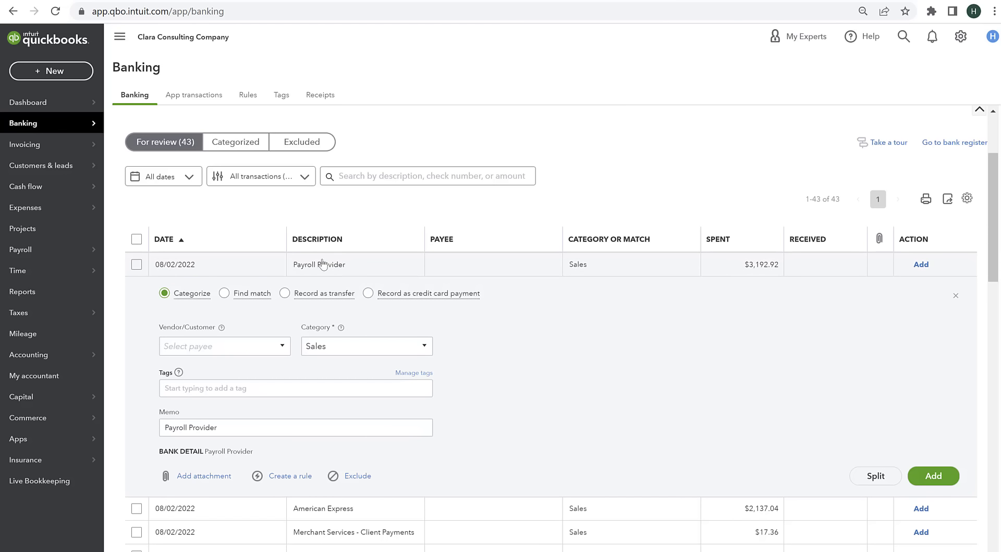
click(237, 346)
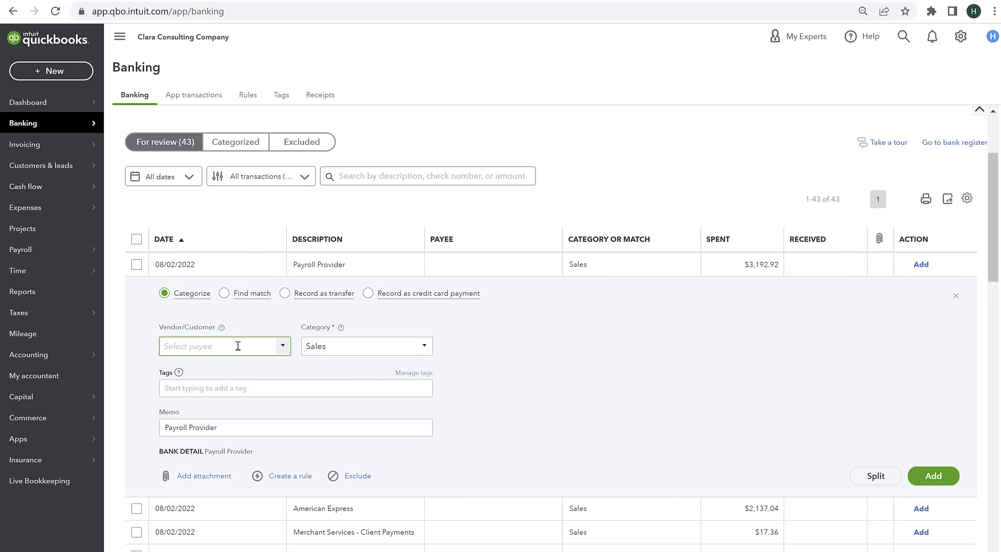
text(Payr)
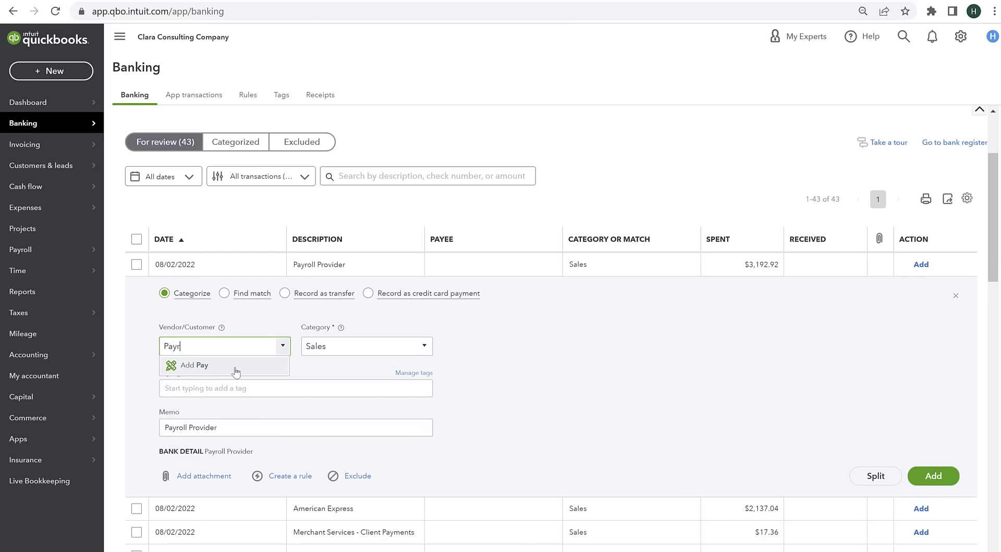
text(oll Provider)
click(234, 367)
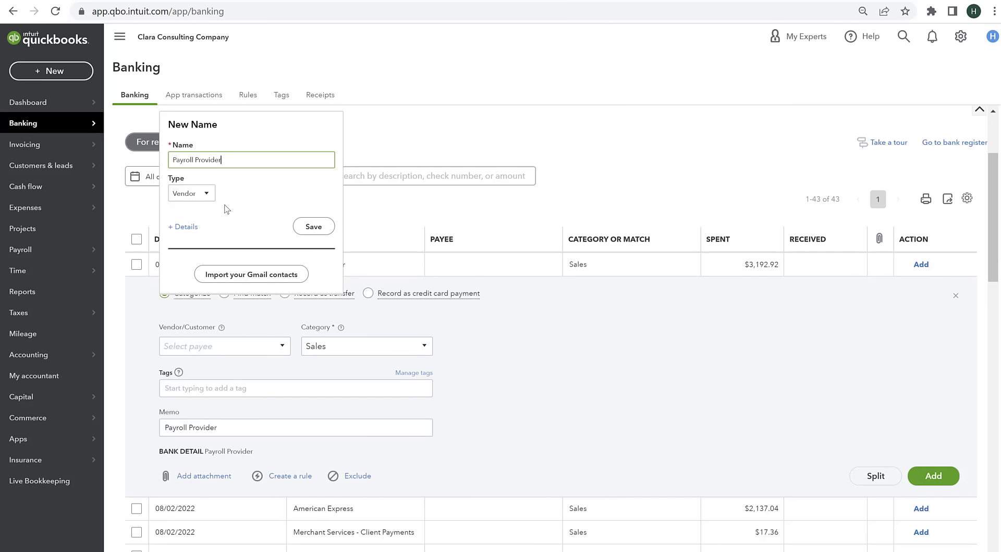
click(314, 228)
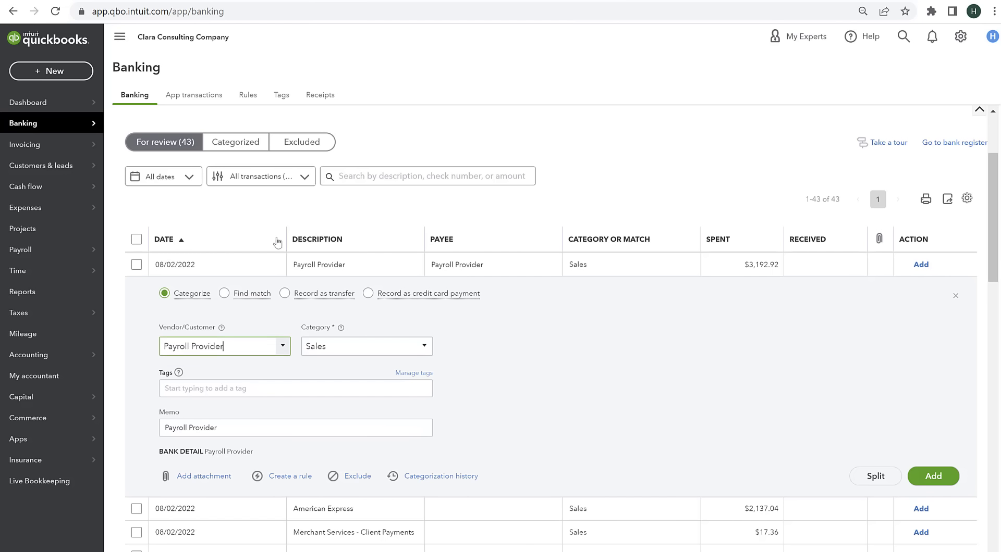
Set the Payroll Provider transaction's category to Payroll expenses:Wages
click(342, 346)
text(ps)
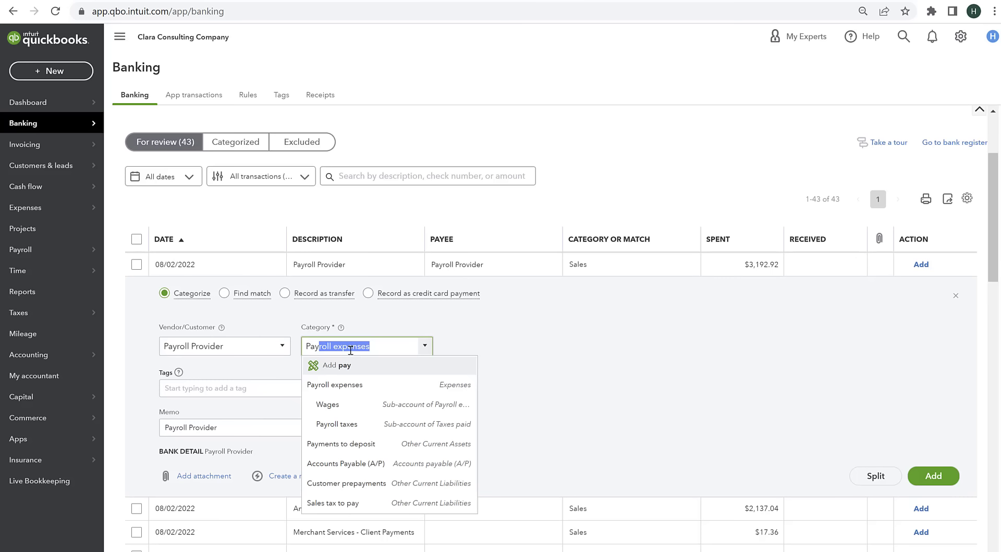
click(365, 405)
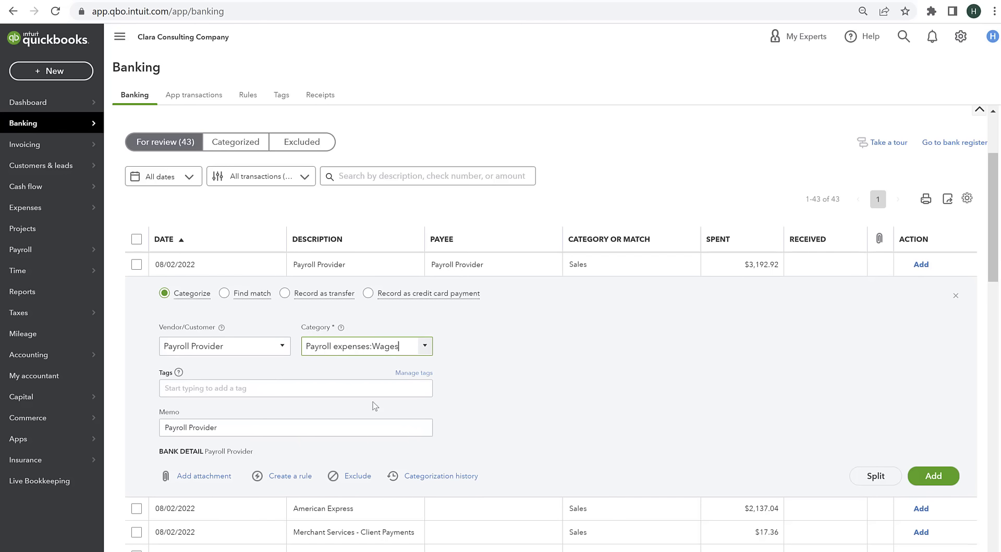
Set the Payroll Provider transaction's category to Payroll expenses and add the transaction to the books
click(424, 346)
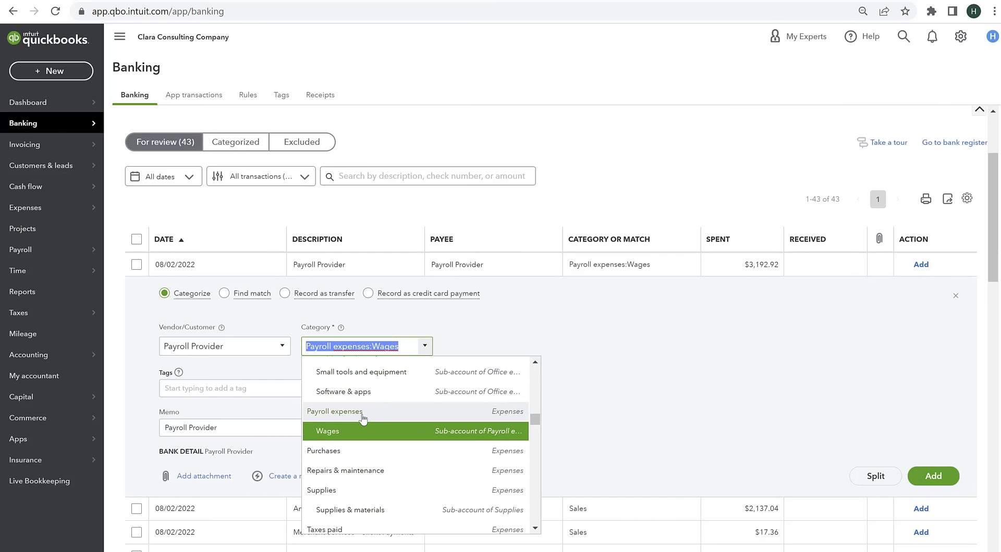
click(366, 413)
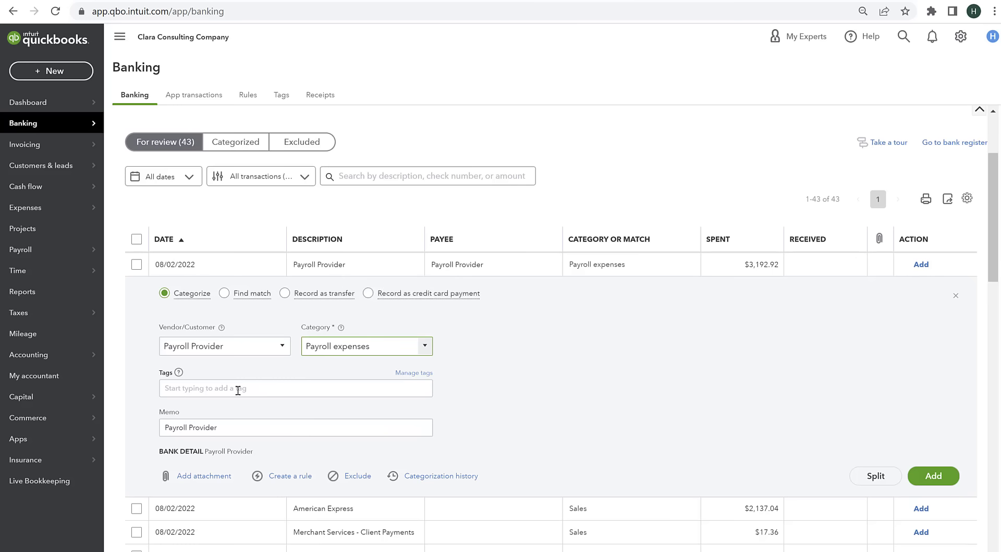
click(947, 483)
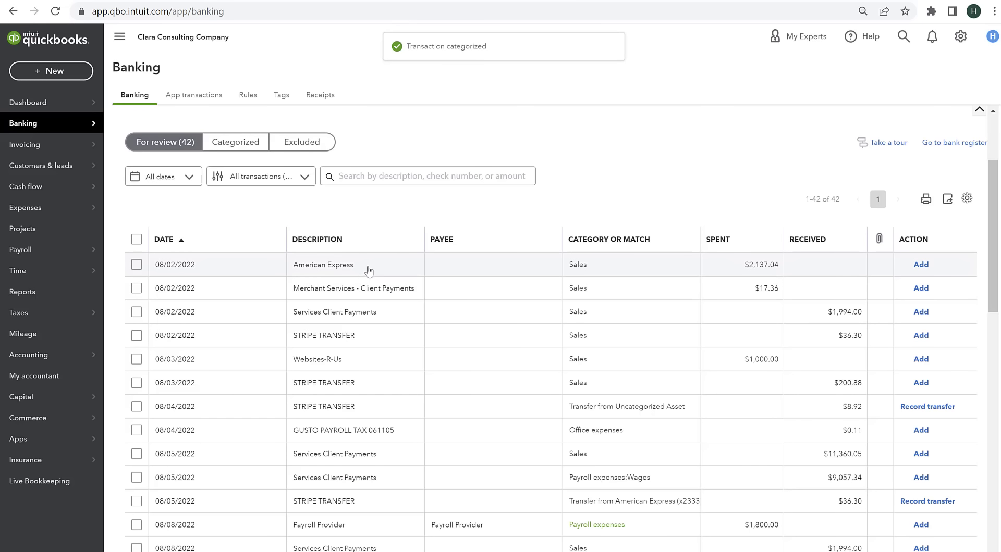
Open the 08/02/2022 American Express transaction and create American Express as a new vendor for its payee
click(370, 271)
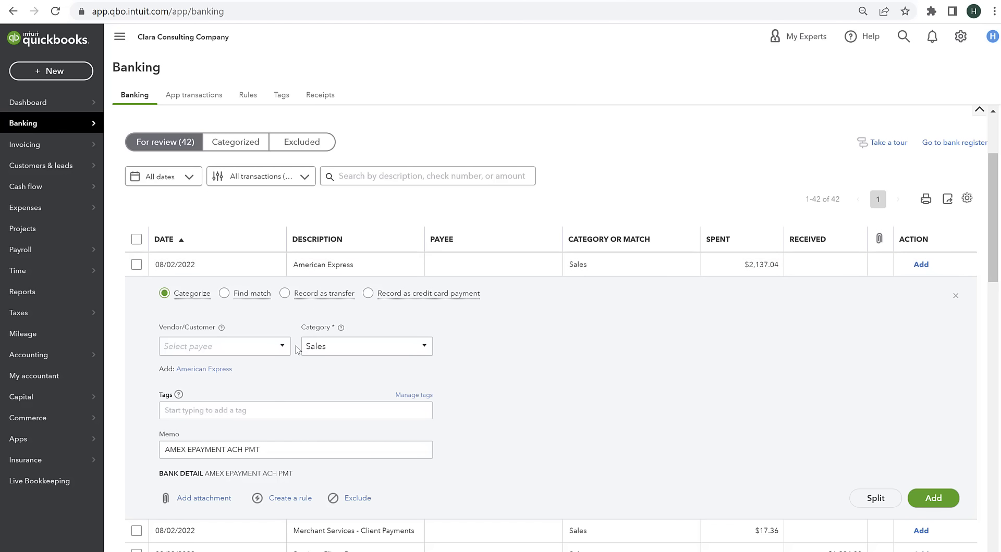
click(161, 448)
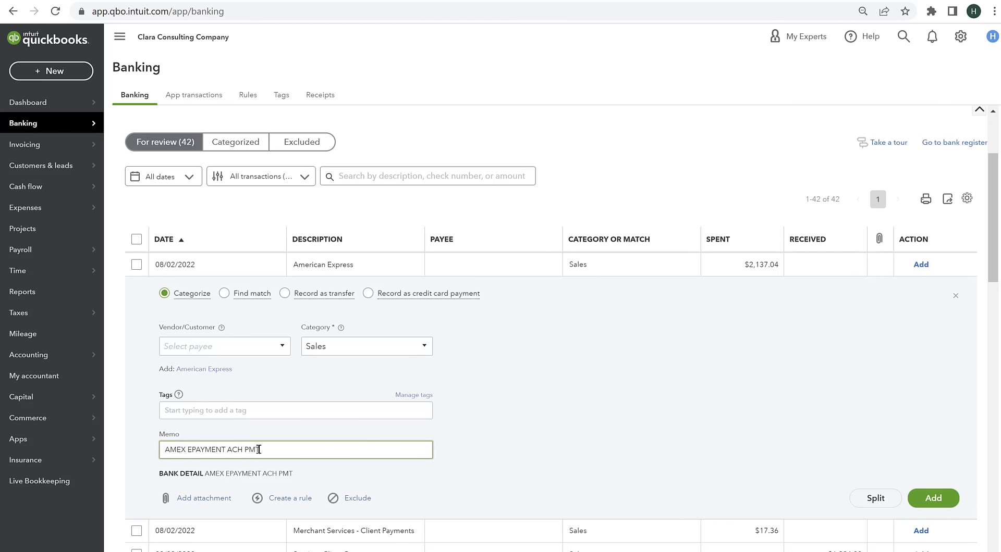
drag(270, 449, 139, 444)
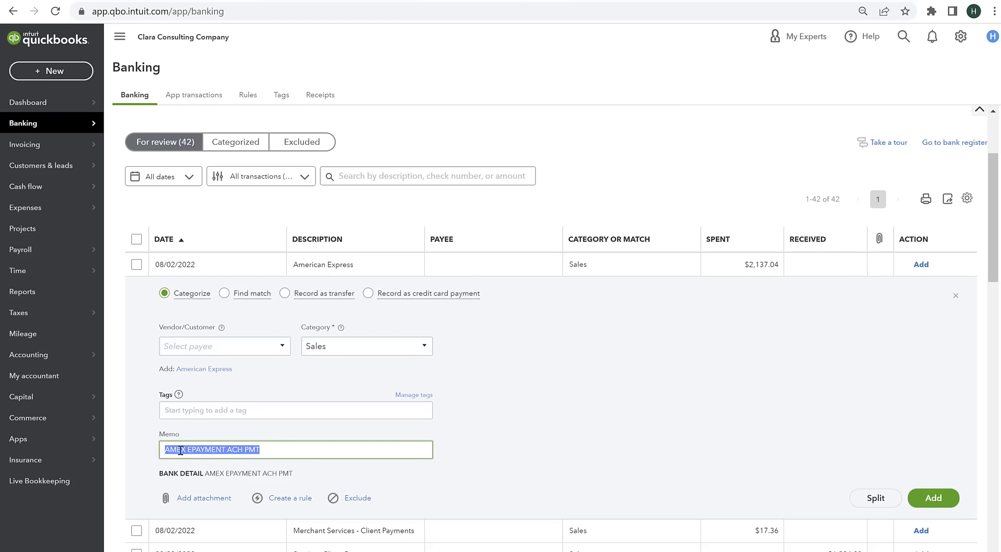
click(203, 348)
text(Ameri)
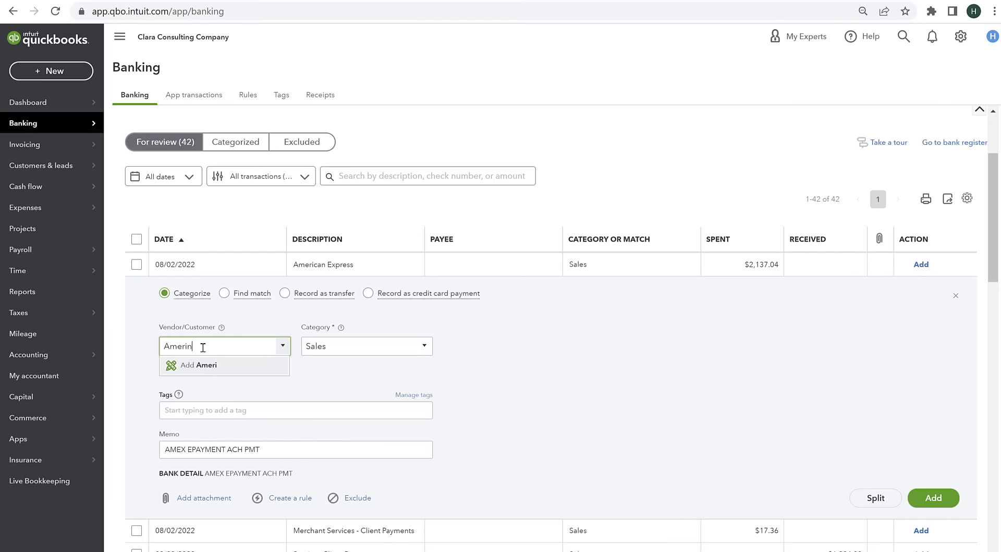
text(can Express)
click(207, 366)
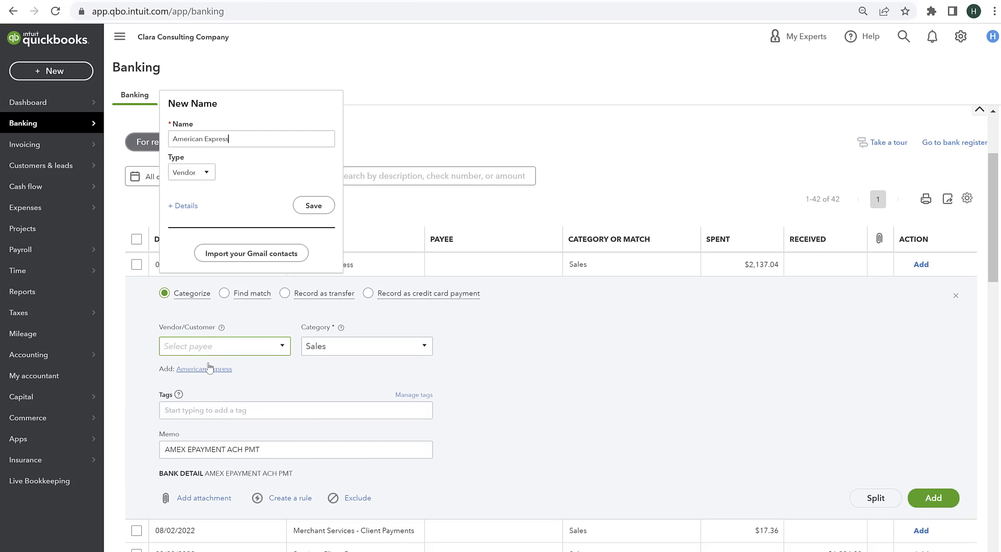
click(311, 207)
Record the American Express transaction as a credit card payment to the American Express card account and add it to the books
click(336, 350)
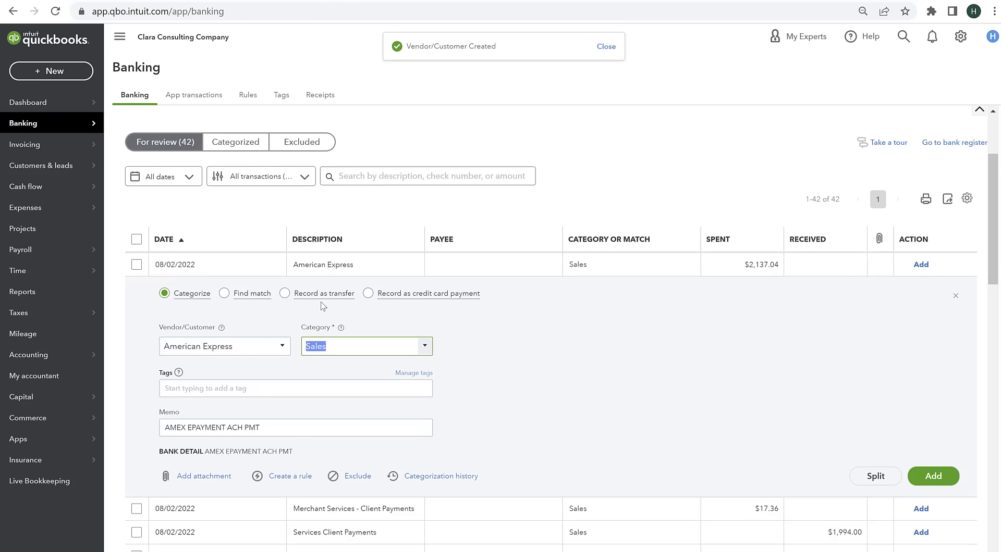
click(369, 294)
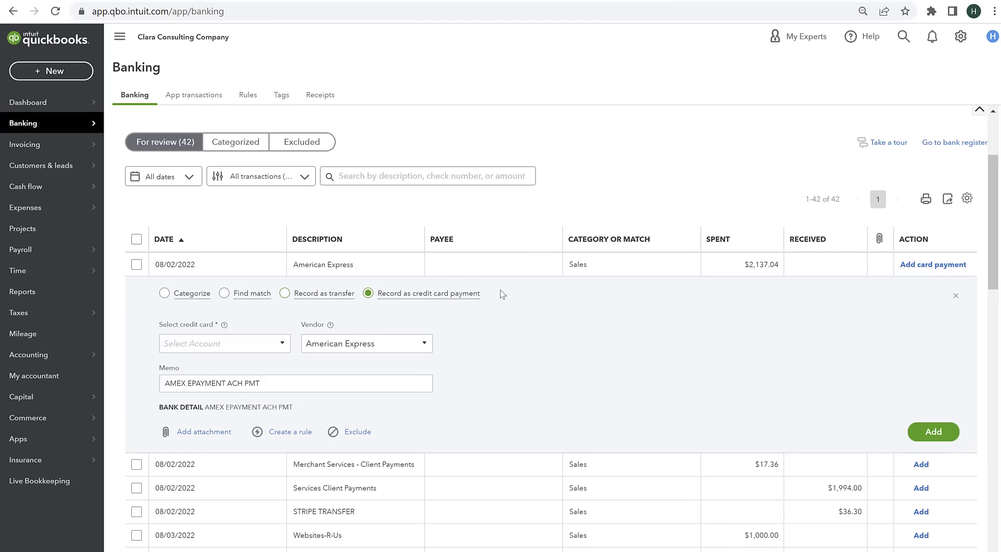
click(228, 345)
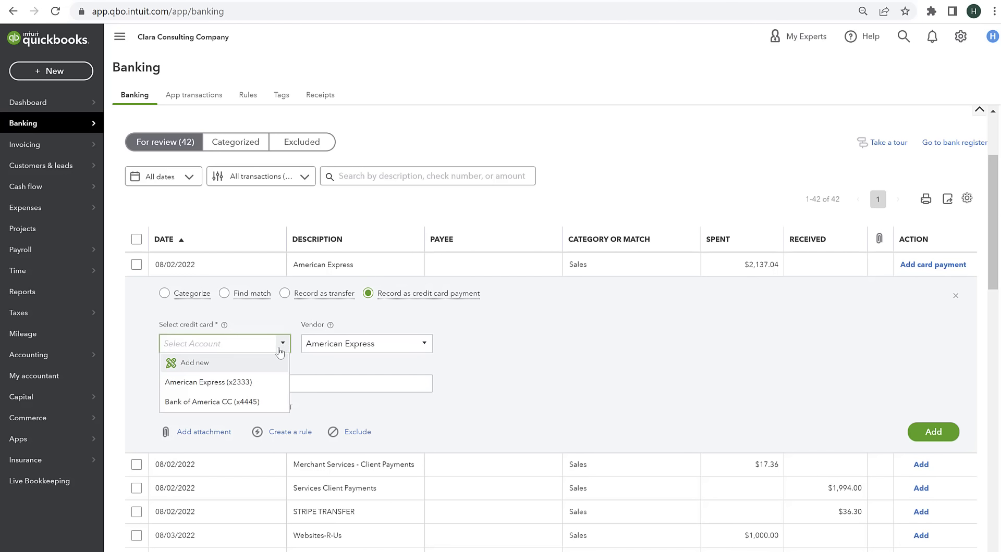
click(251, 385)
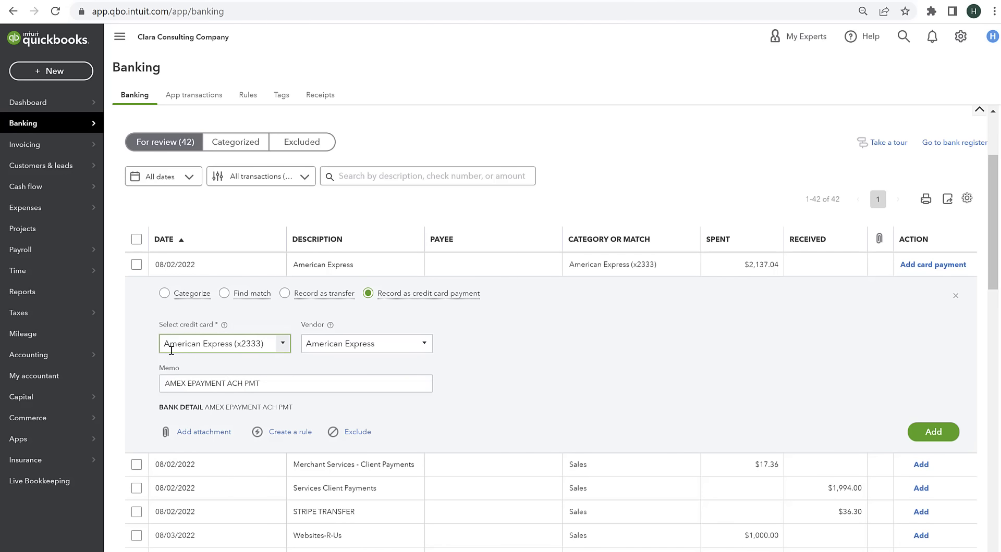
click(943, 432)
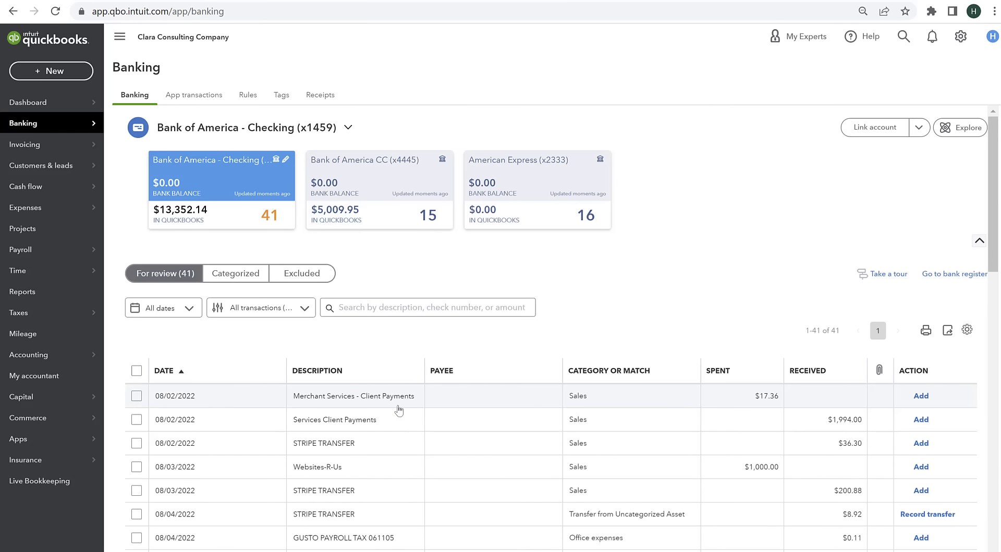
Open the 08/02/2022 Merchant Services - Client Payments transaction and create "payment system" as a new vendor for its payee
click(371, 405)
scroll(497, 384, down, 3)
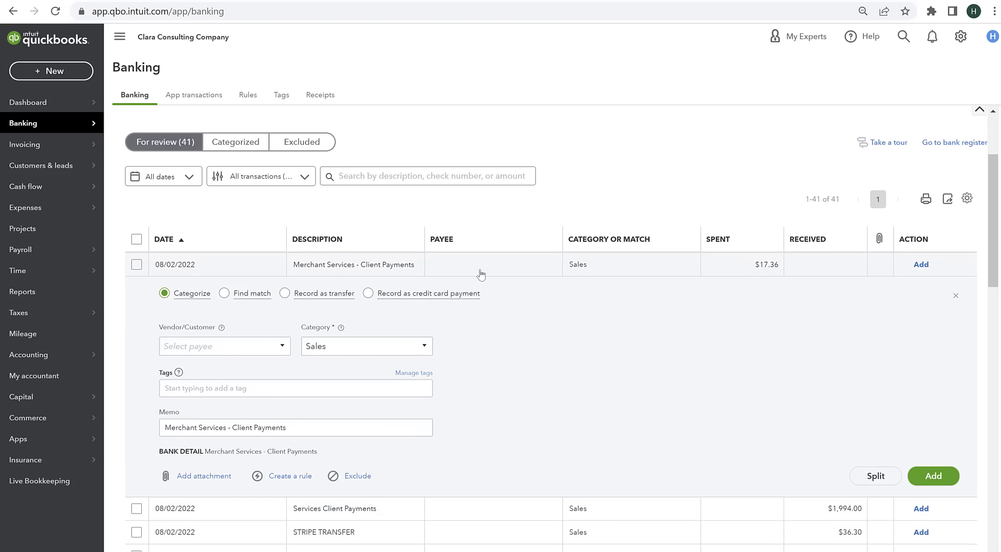
click(191, 345)
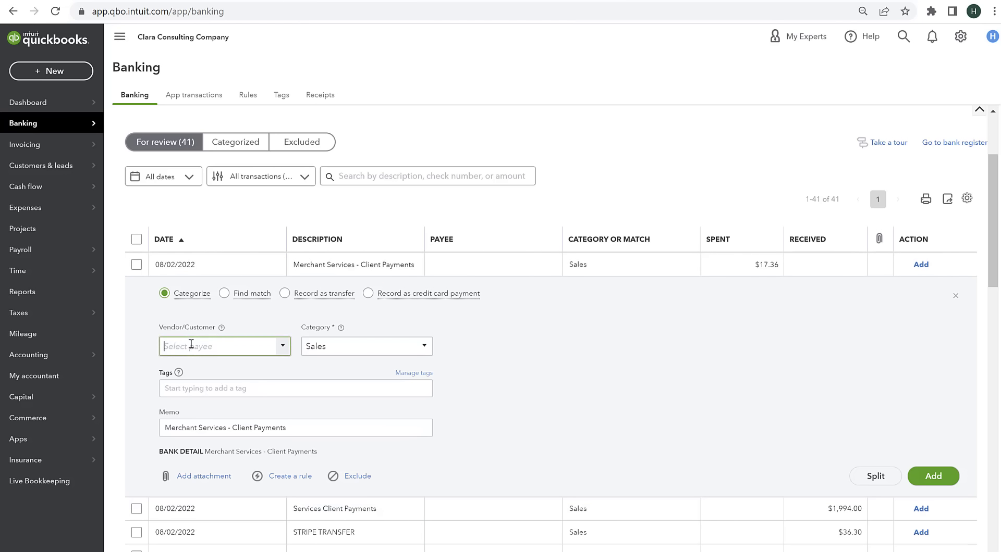
text(payment)
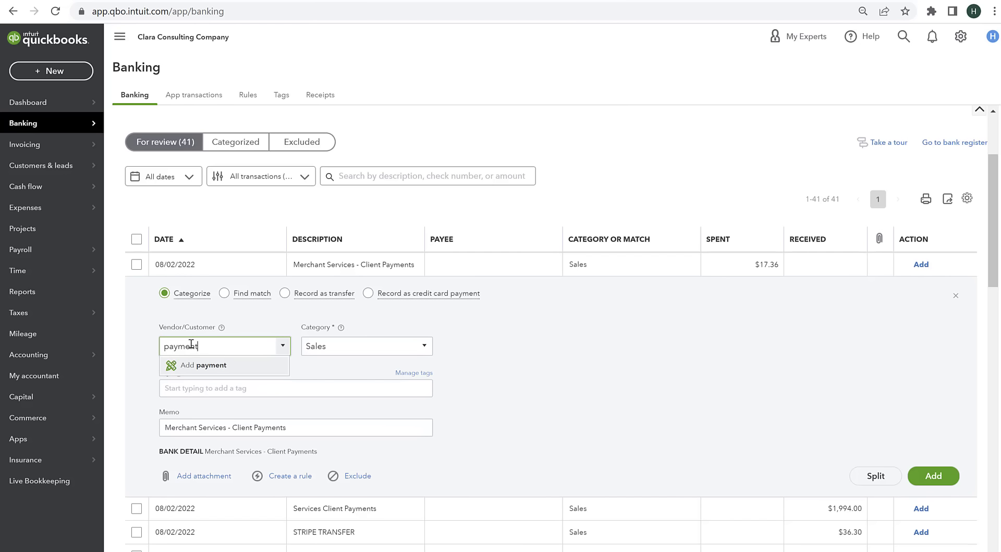
text( system)
click(234, 366)
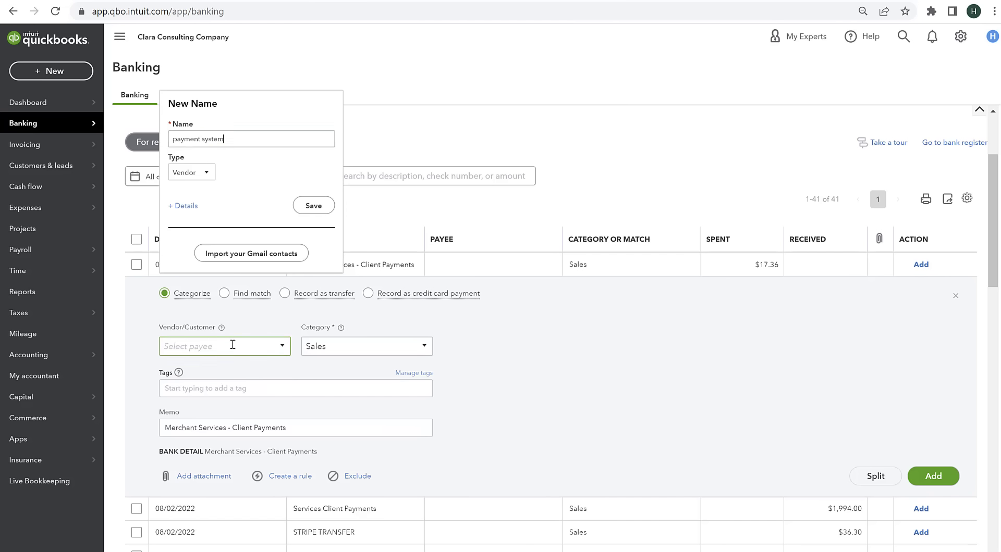
click(308, 213)
Set the Merchant Services transaction's category to Office expenses:Merchant account fees and add the transaction to the books
click(335, 348)
text(merch)
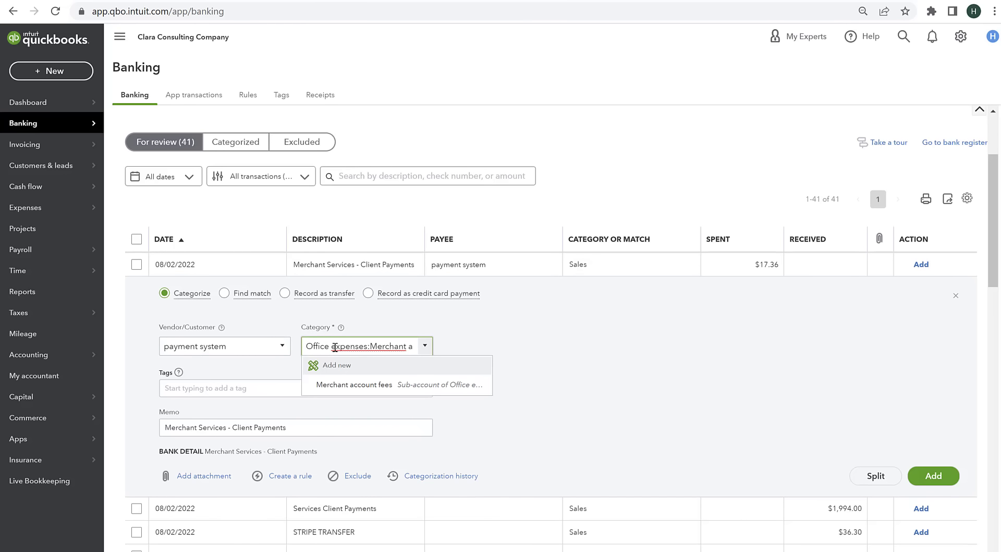
click(342, 386)
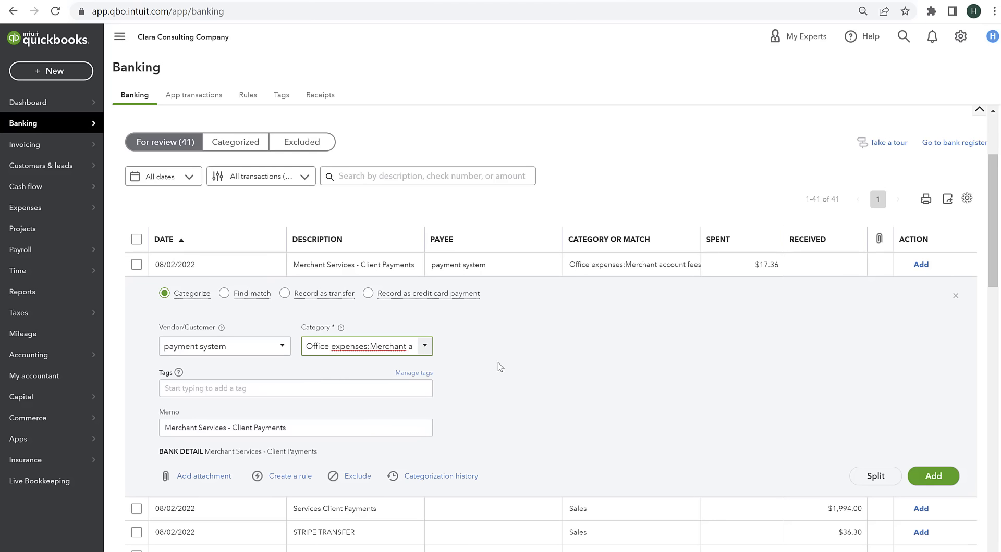
click(934, 476)
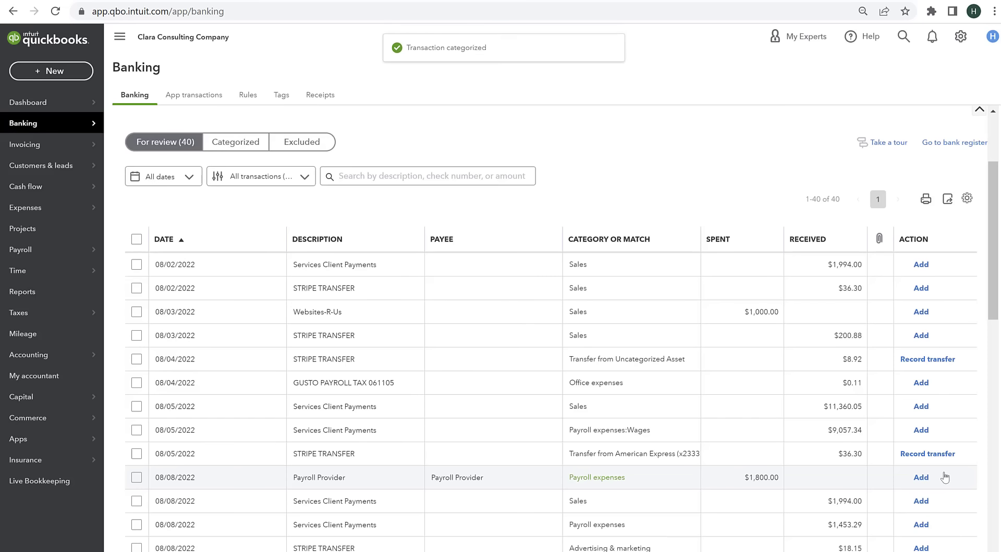
Assign the payee "payment system" and the category Sales to the 08/02/2022 Services Client Payments transaction
click(389, 266)
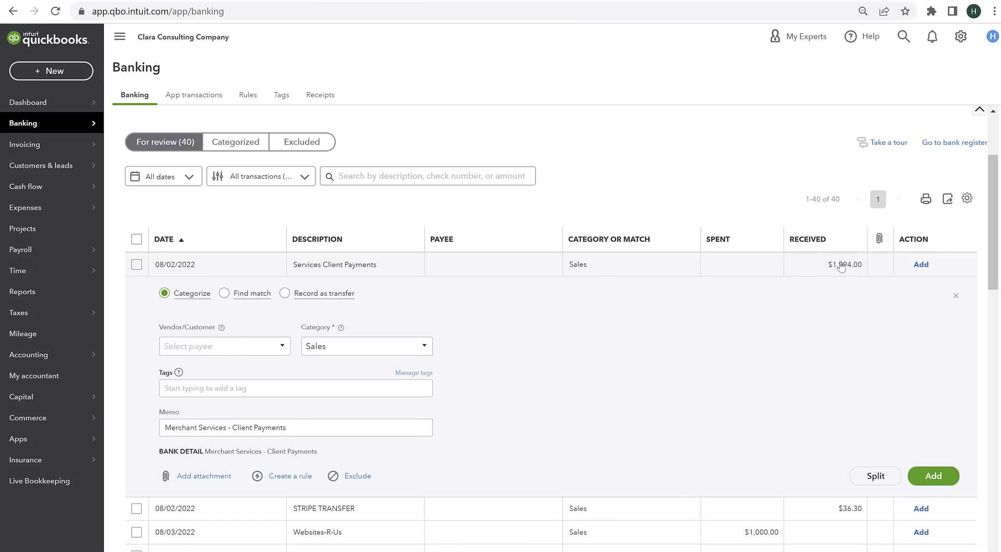
click(227, 347)
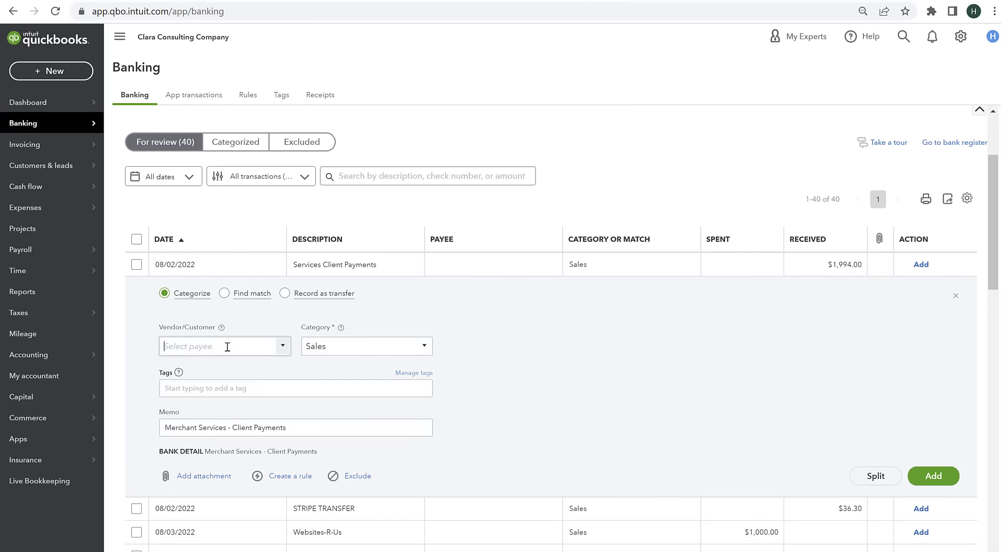
text(pat)
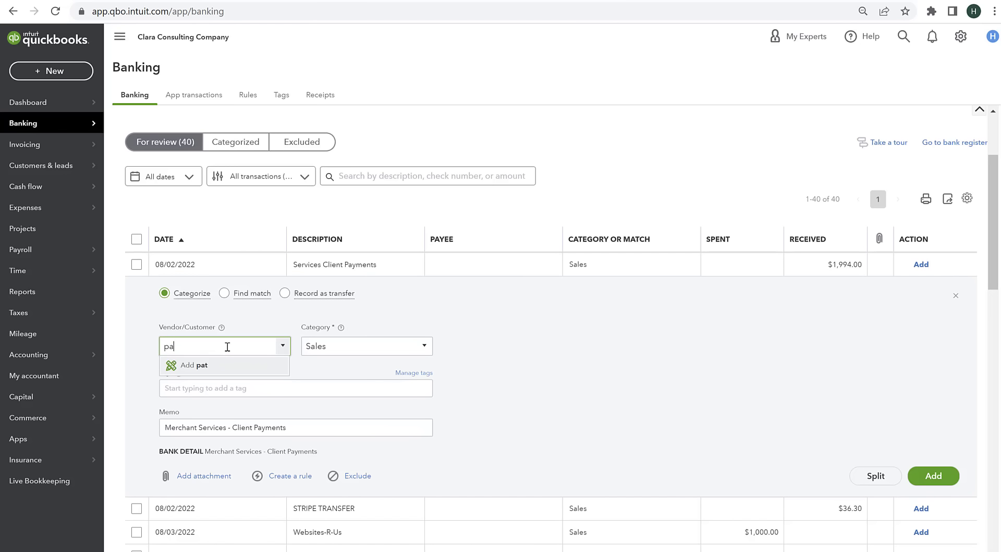
click(216, 381)
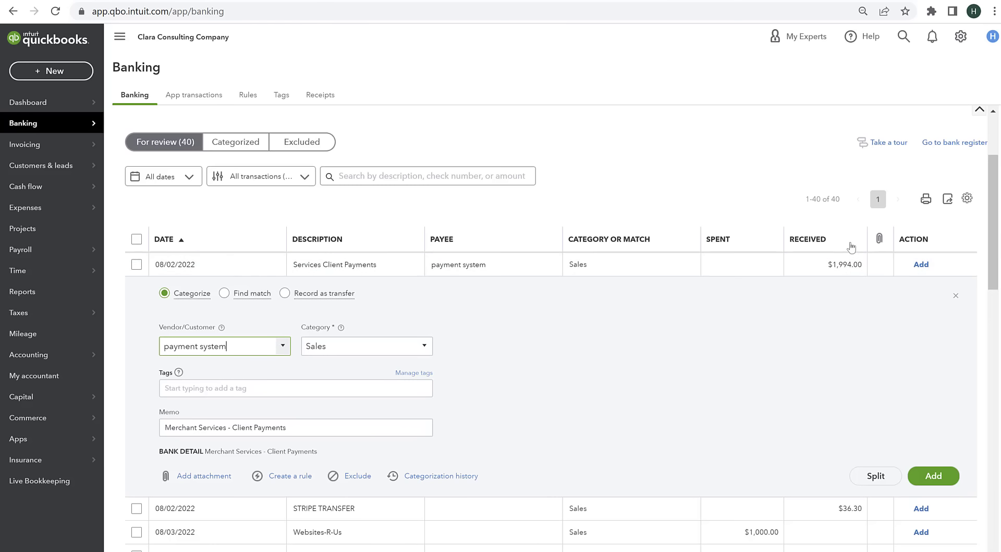
click(429, 352)
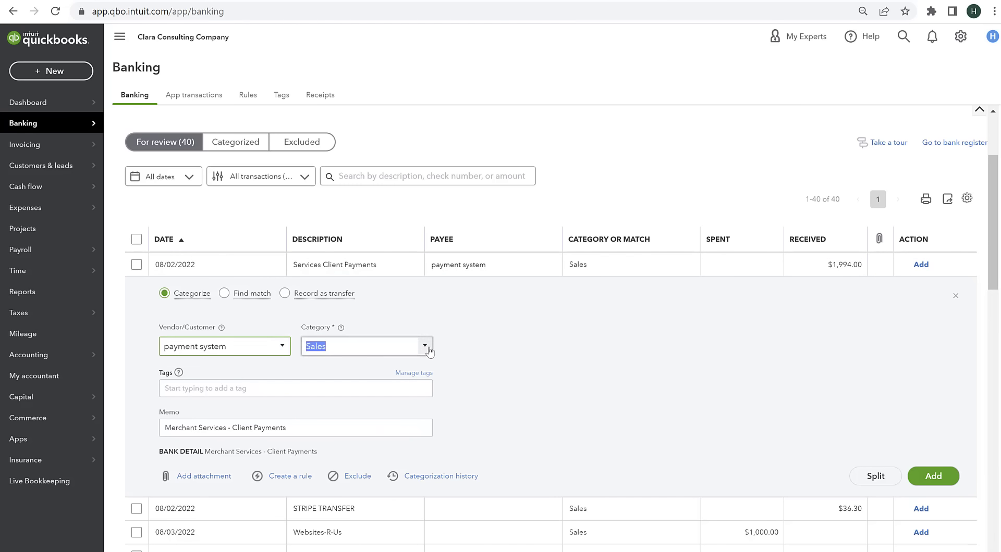
scroll(410, 398, up, 2)
scroll(406, 414, down, 3)
scroll(344, 393, up, 1)
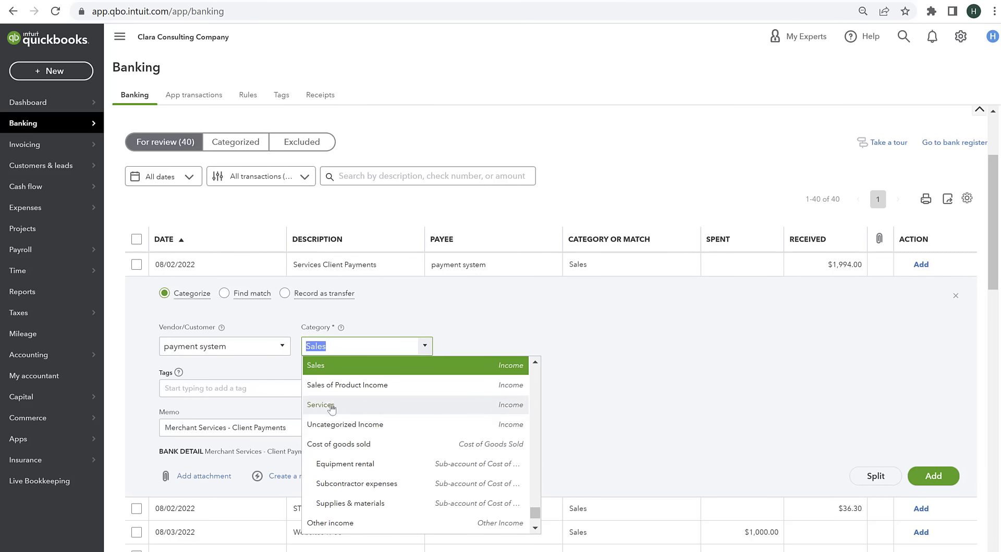
click(324, 367)
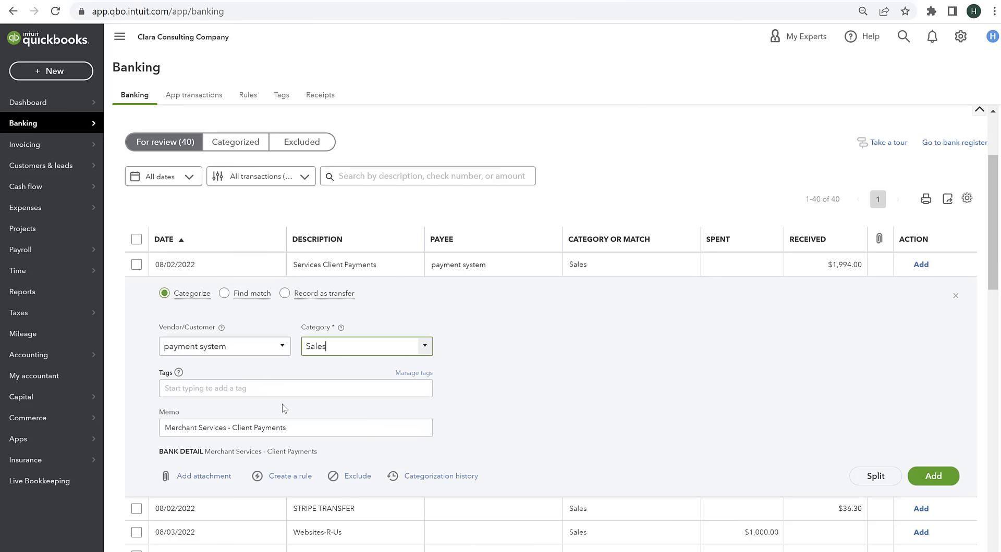
Start a bank rule from the Services Client Payments transaction, name it Incoming Consulting Payments, and check its description condition and Sales category
click(300, 479)
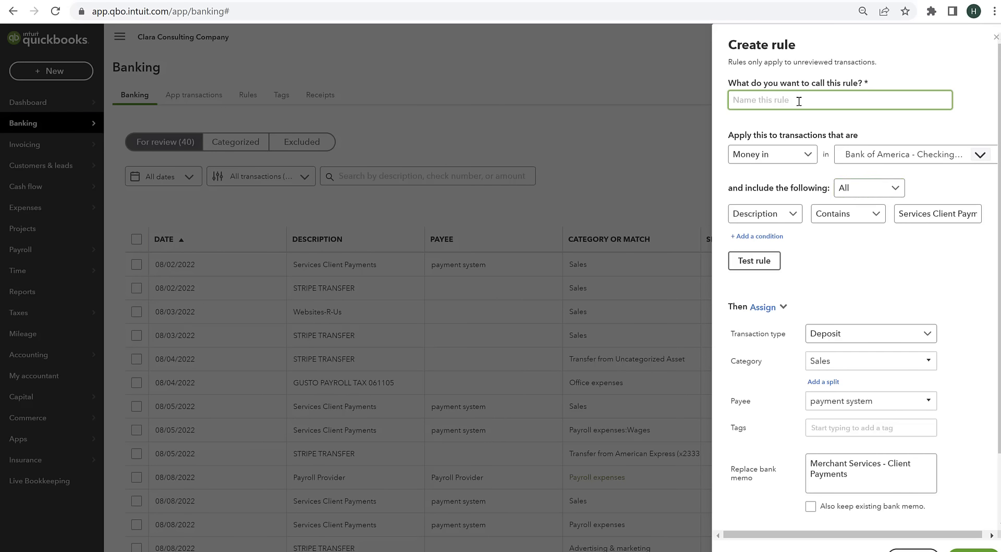
text(Incoming Consulting Payments)
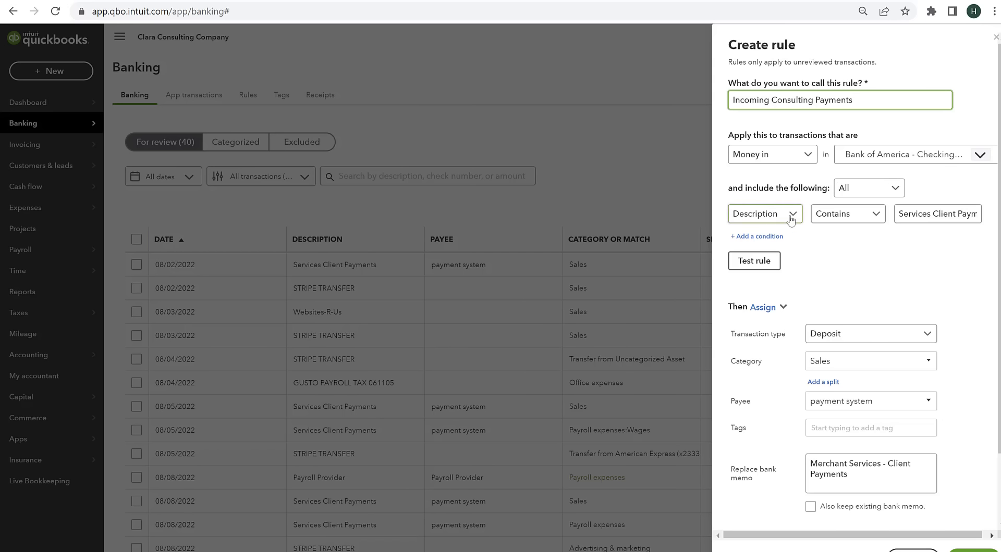
click(901, 215)
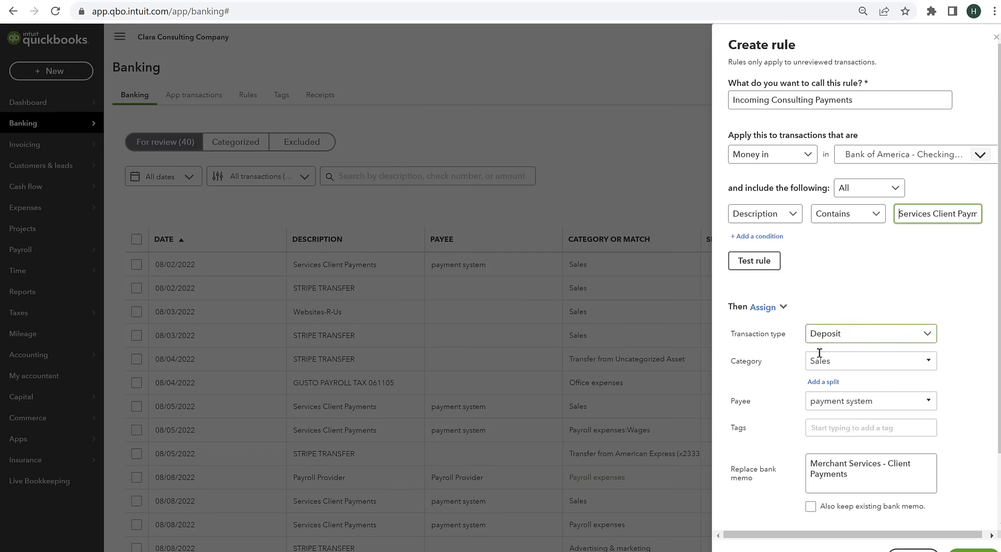
click(841, 361)
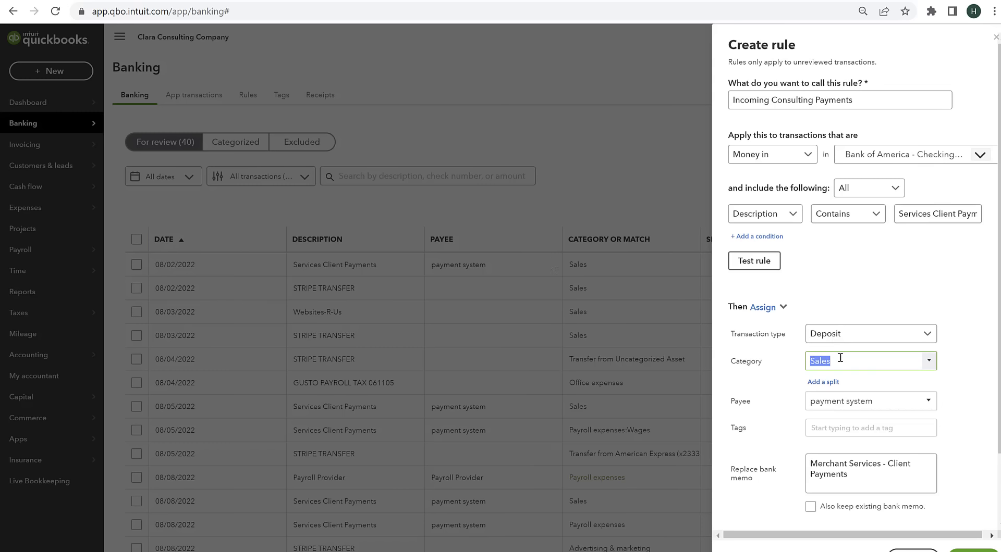
Set the rule to also keep the existing bank memo, turn off auto-add, save it, and review the transactions it applies to
scroll(878, 467, down, 2)
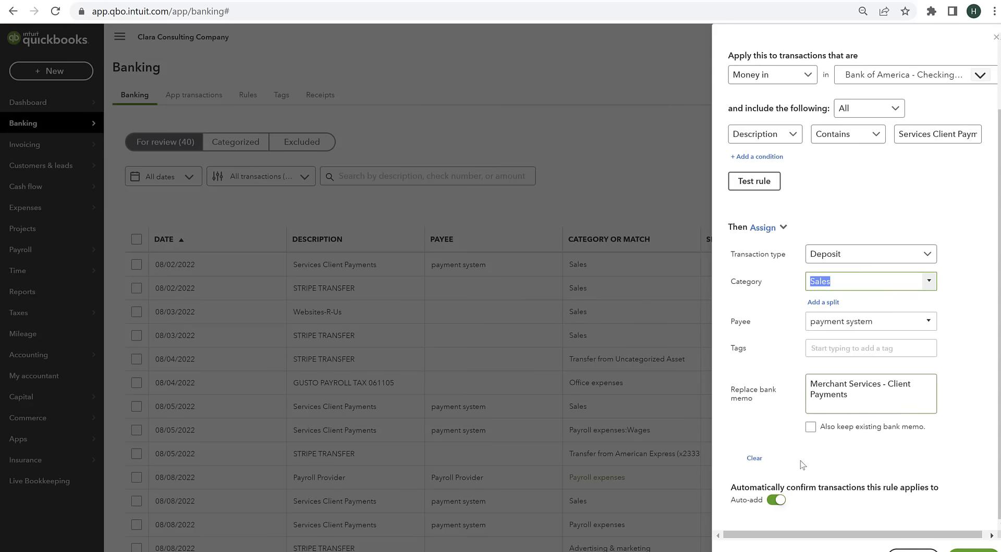
click(810, 427)
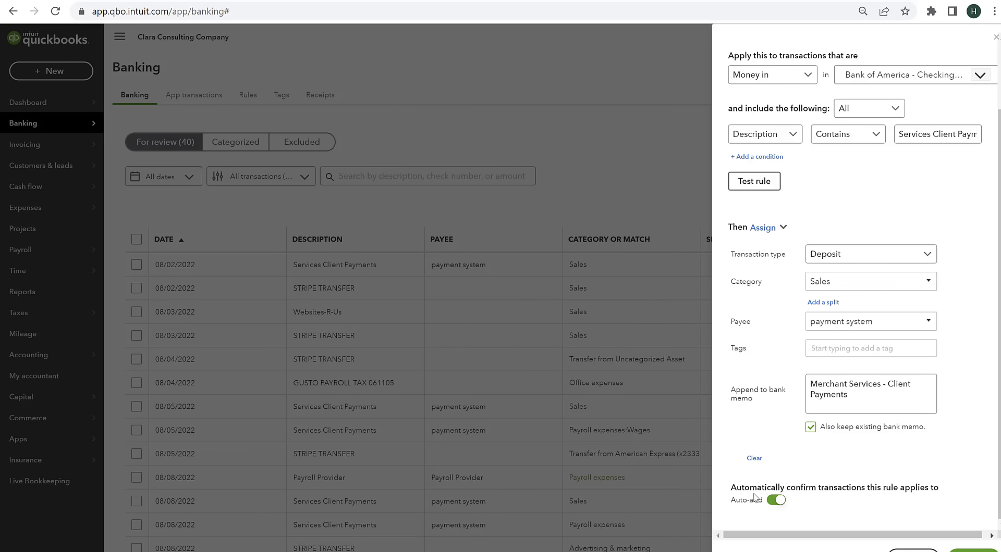
click(772, 501)
scroll(820, 192, up, 2)
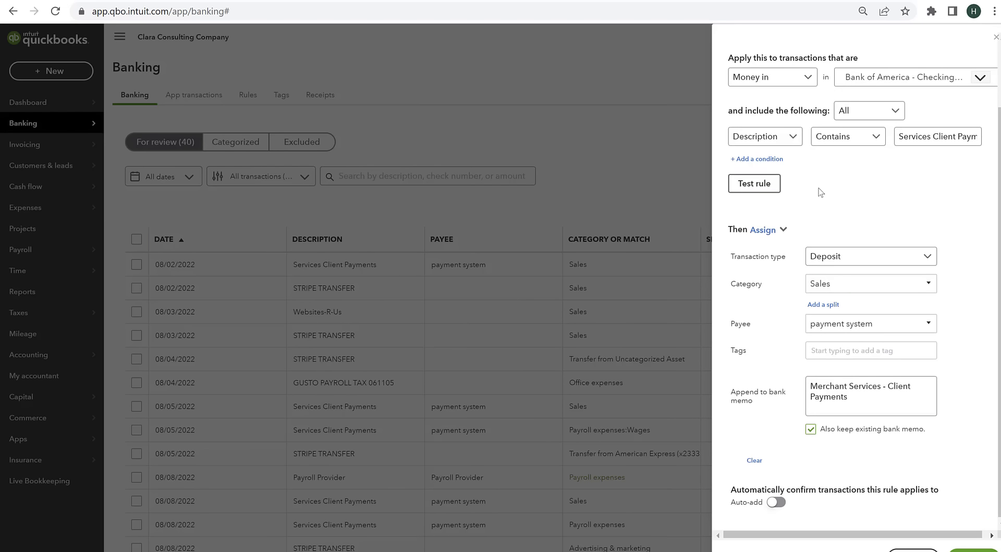
scroll(820, 190, down, 2)
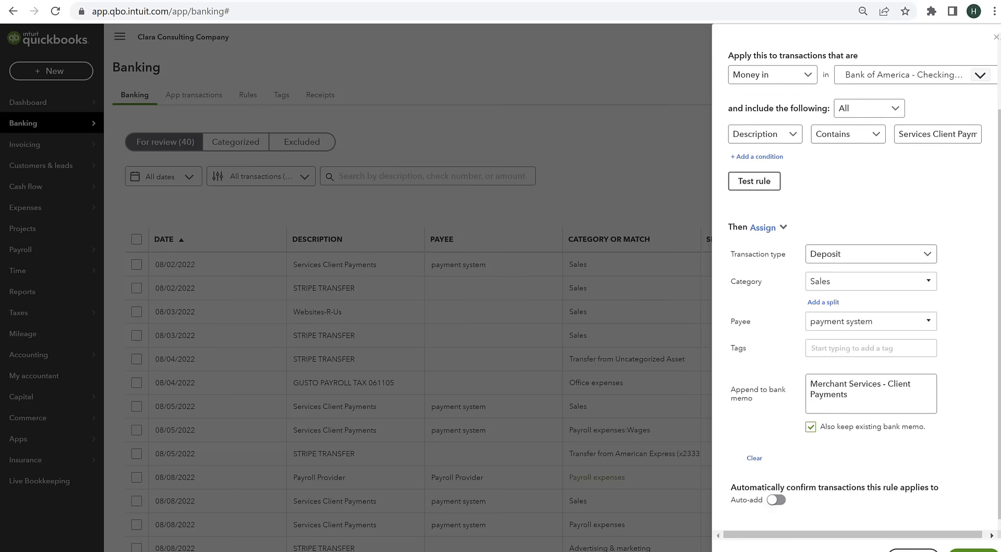
click(968, 550)
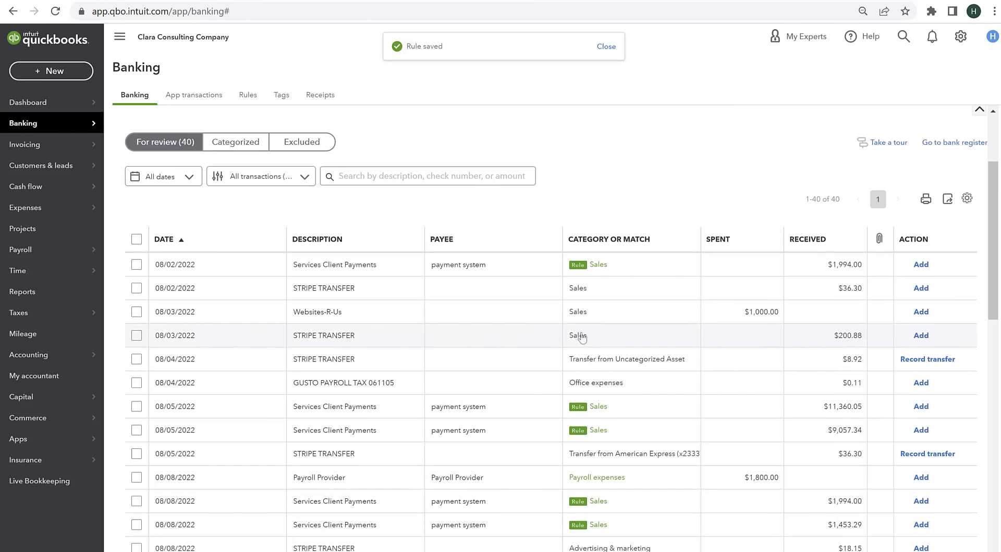
scroll(457, 365, down, 4)
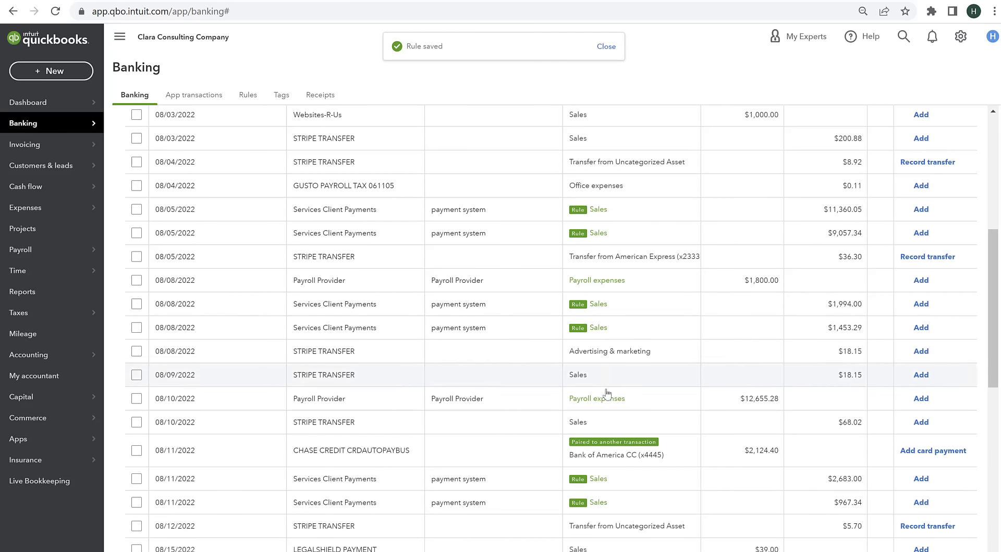
scroll(609, 313, down, 3)
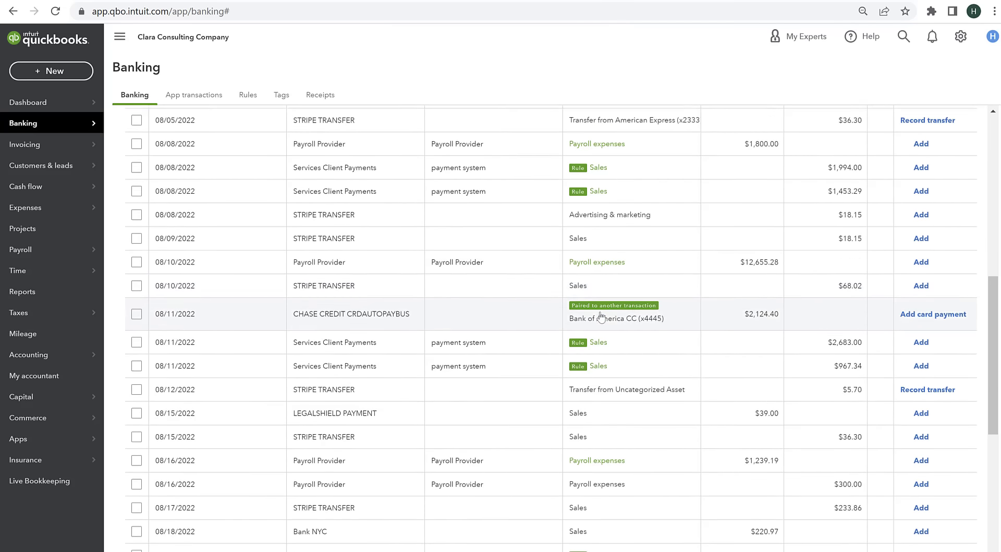
Add the 08/02/2022 Services Client Payments transaction of $1,994.00 to the books
scroll(599, 323, down, 7)
scroll(593, 342, up, 14)
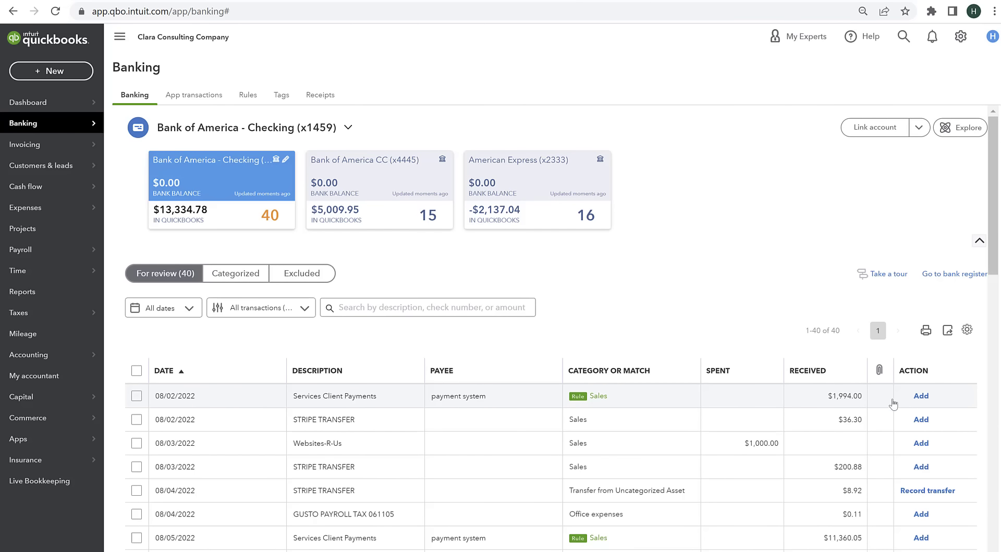
click(927, 398)
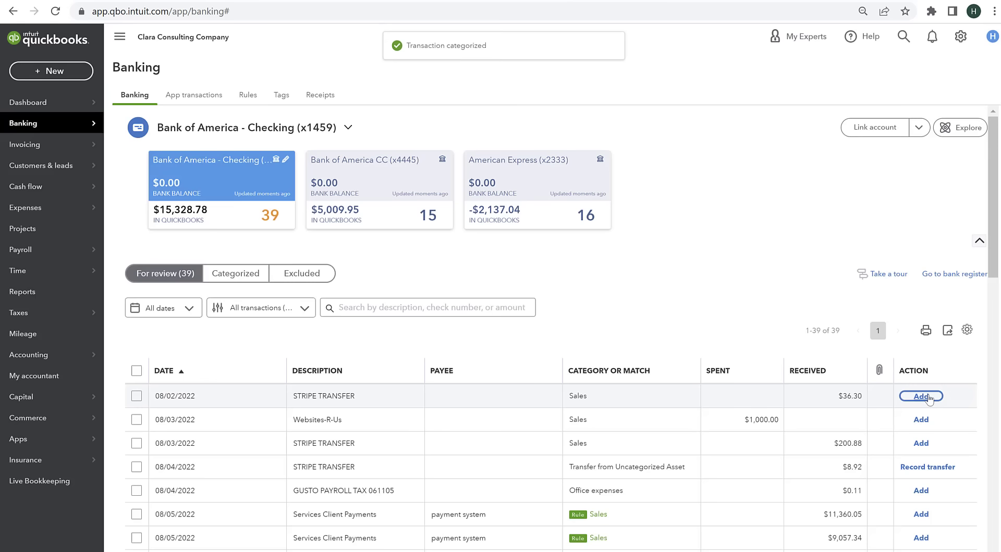
Create a new customer named Stripe as the payee of the 08/02/2022 STRIPE TRANSFER transaction
click(371, 407)
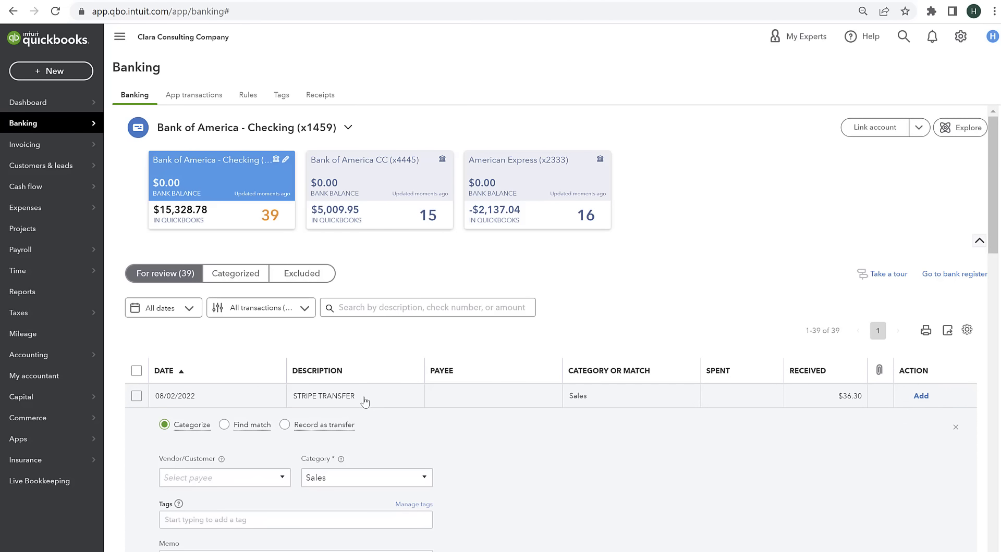
scroll(321, 325, down, 4)
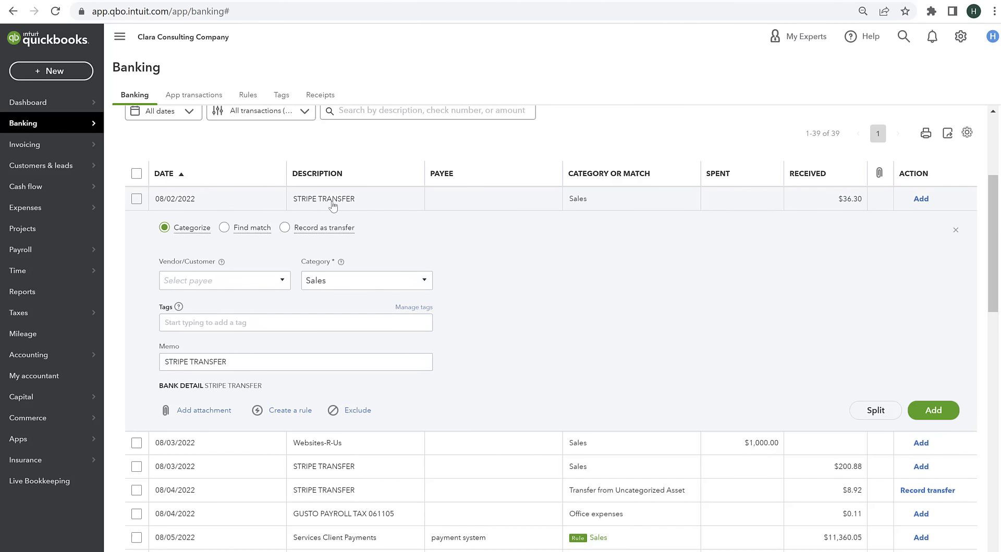
click(206, 279)
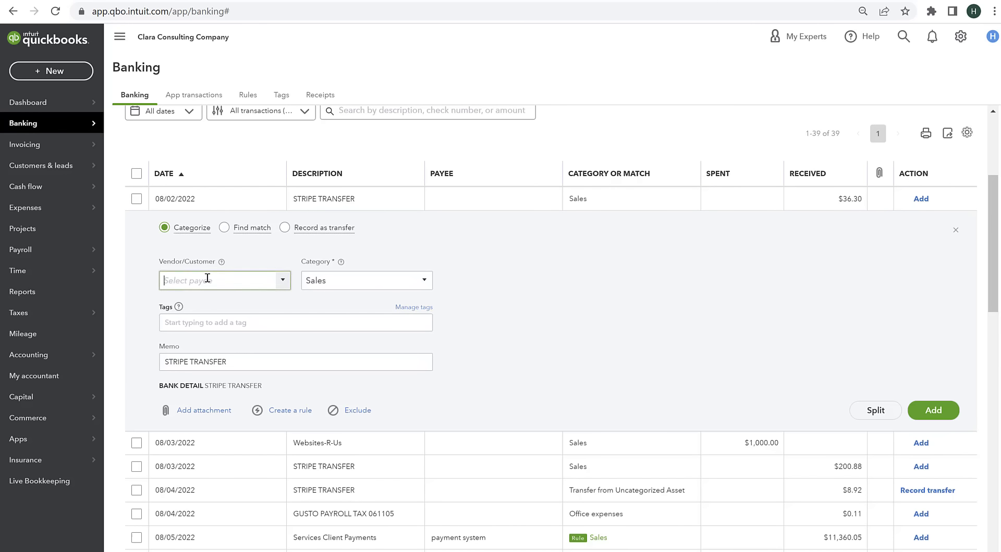
text(Stripr)
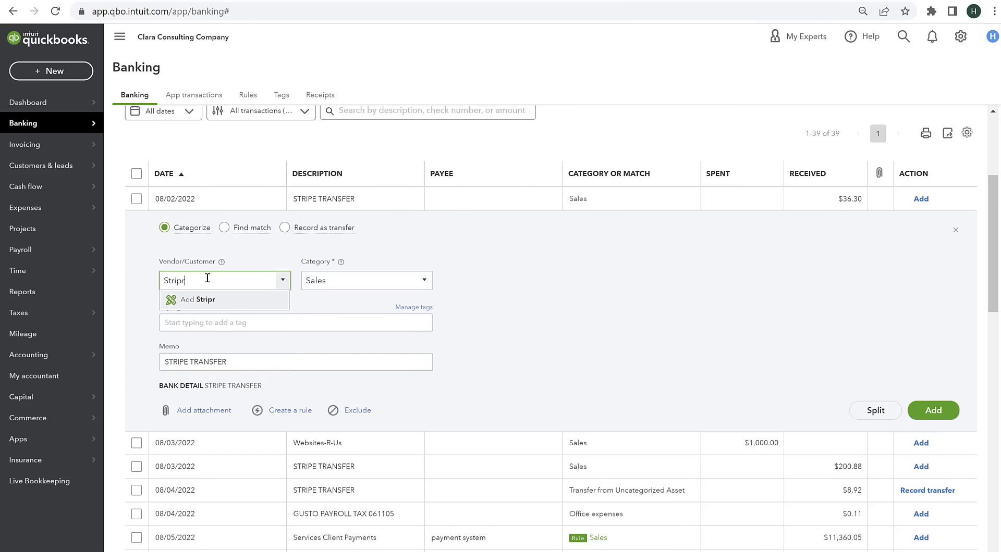
click(211, 301)
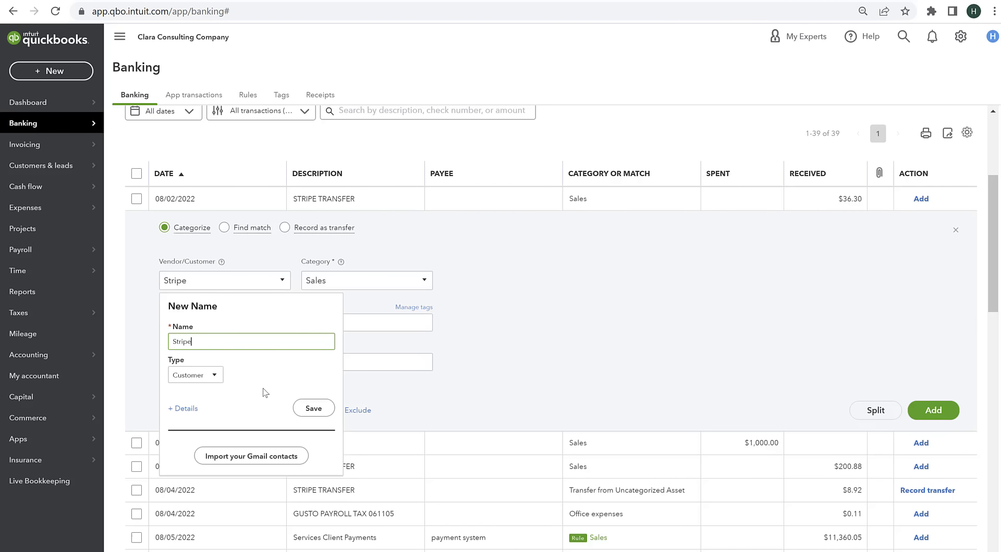
click(313, 409)
Set the 08/02/2022 STRIPE TRANSFER transaction's category to Sales of Product Income
click(363, 282)
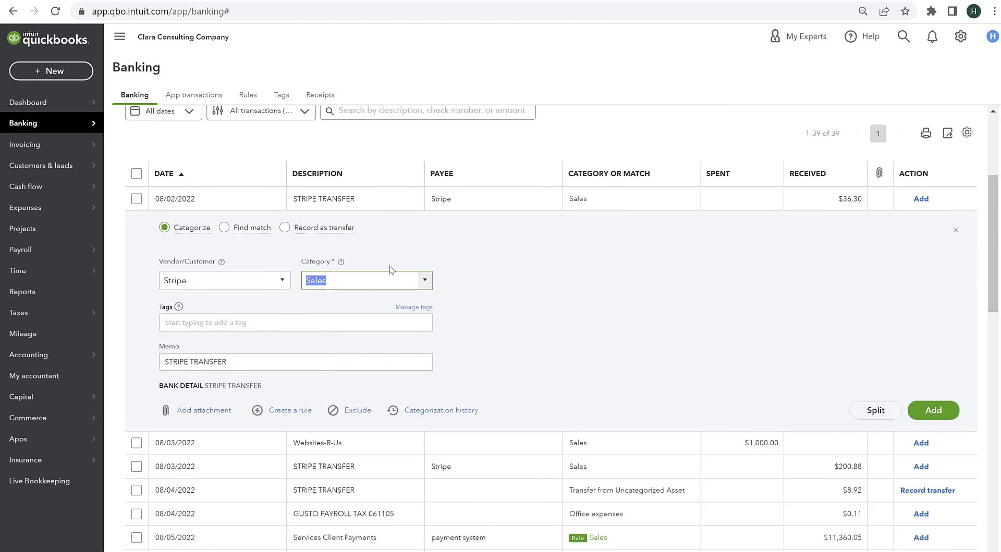
click(425, 281)
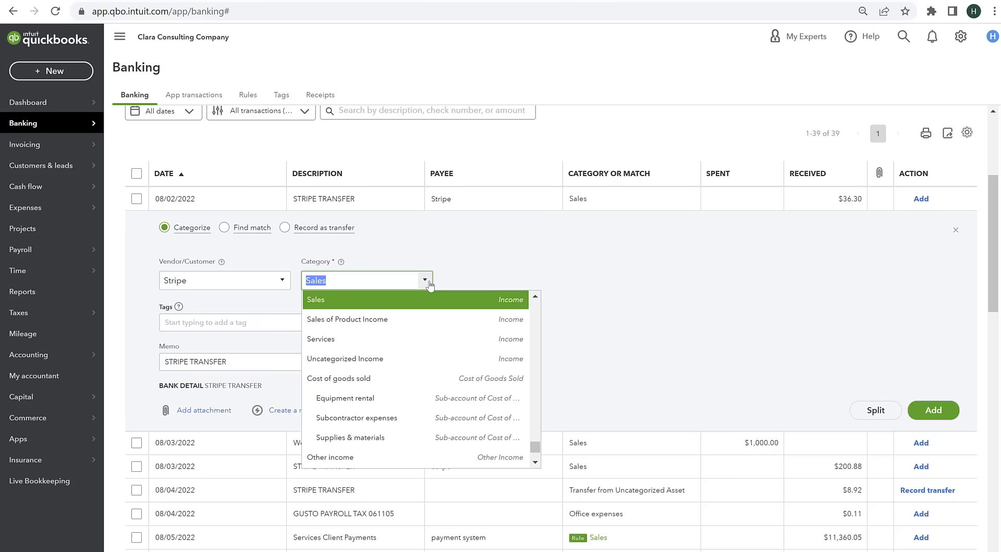
click(352, 321)
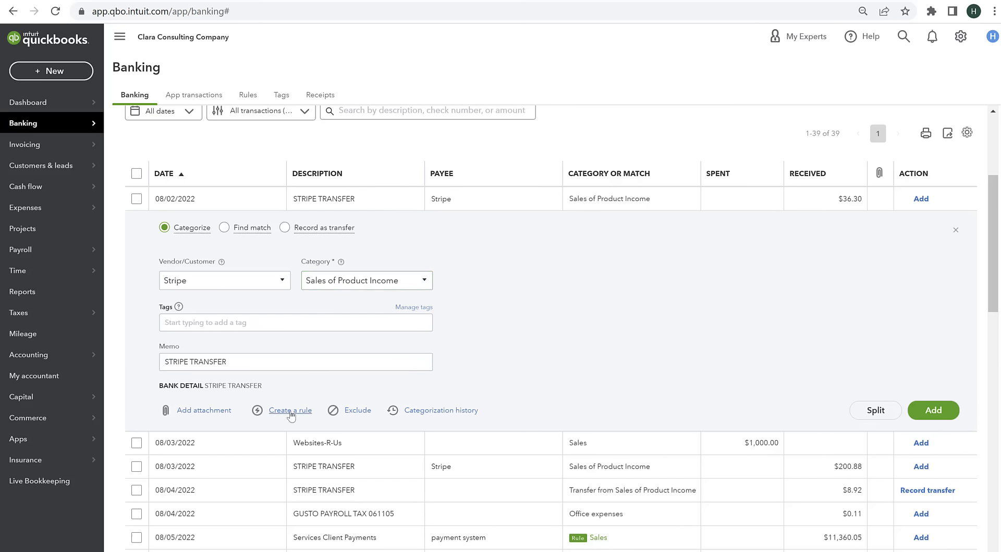
Create a bank rule from the STRIPE TRANSFER transaction named "Stripe payments", also keeping the existing bank memo, and save it
click(290, 412)
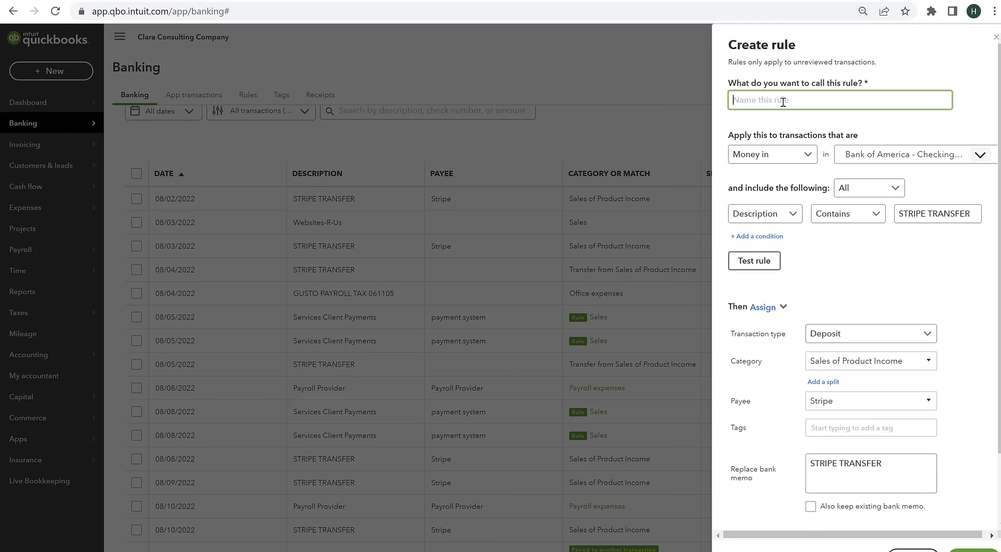
text(Stripe payments)
click(813, 508)
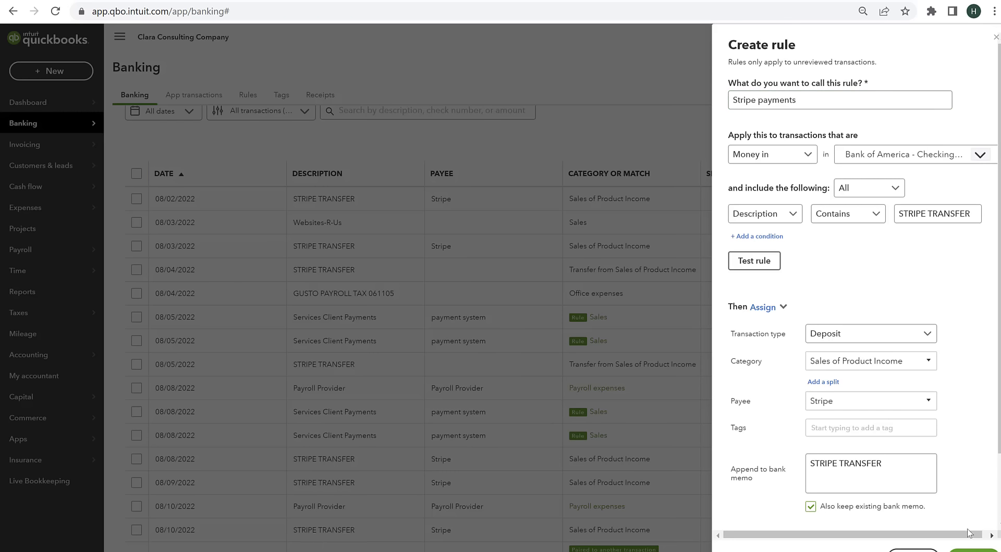
click(970, 548)
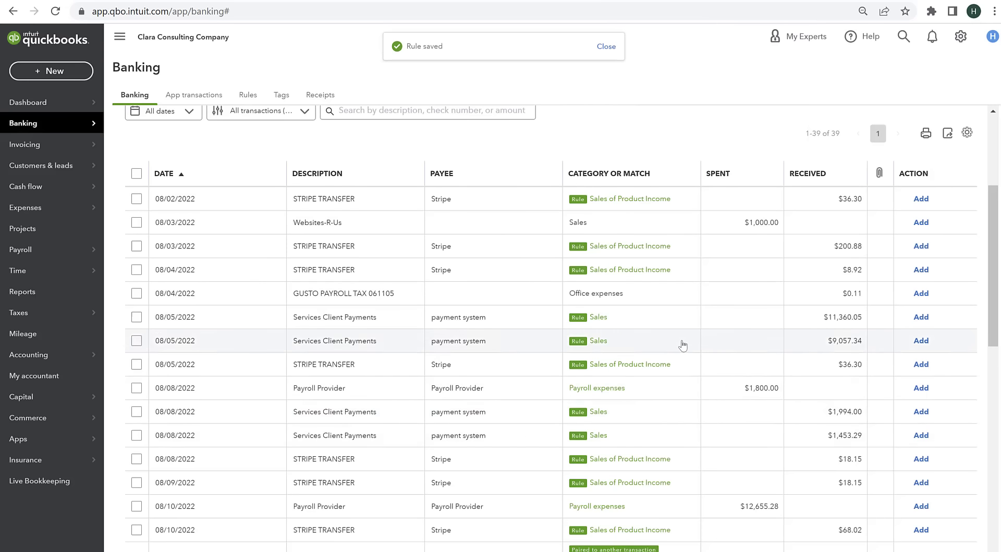
Review the transactions the Stripe rule applies to, and add the 08/02, 08/03 and 08/04/2022 STRIPE TRANSFER transactions to the books
scroll(651, 344, down, 9)
scroll(636, 379, up, 10)
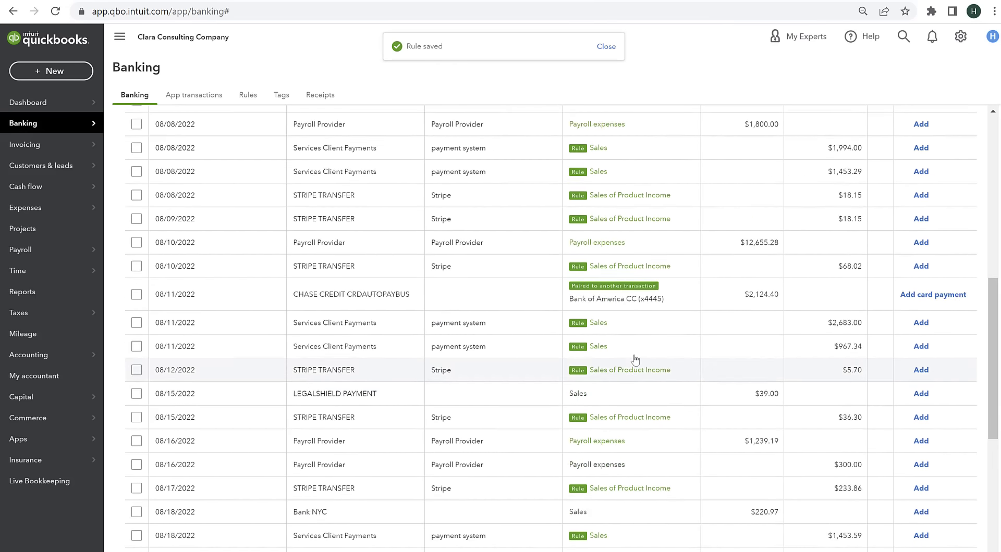
scroll(623, 277, down, 3)
scroll(623, 277, down, 1)
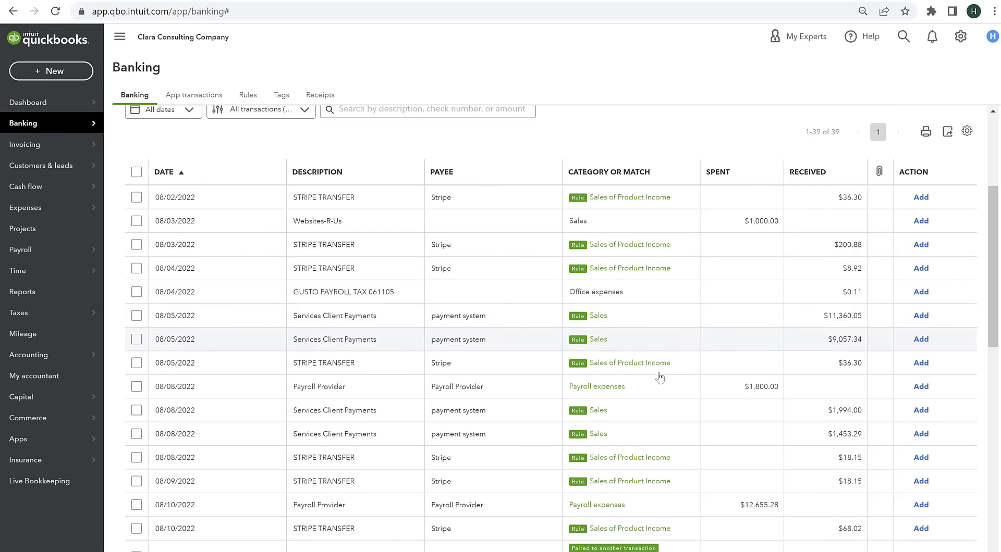
click(917, 203)
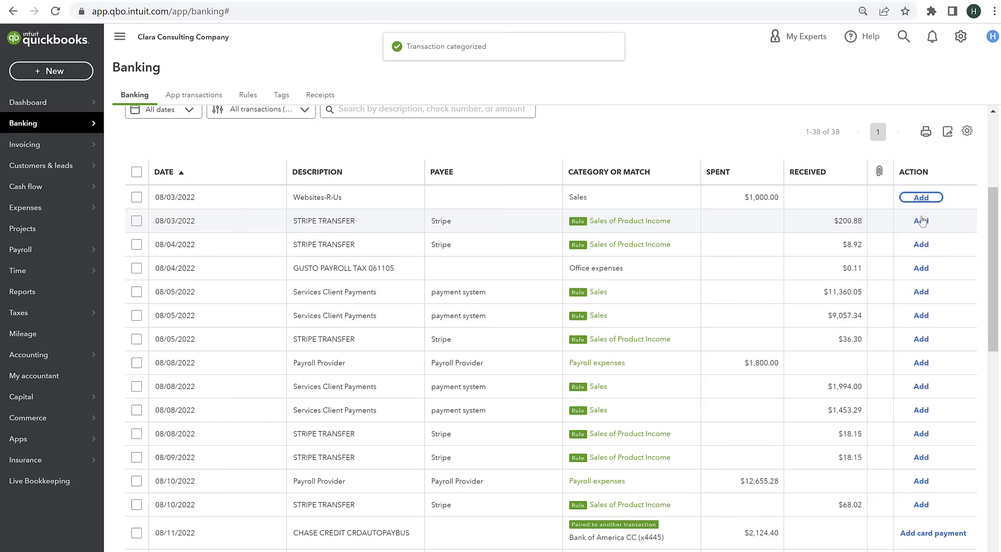
click(921, 222)
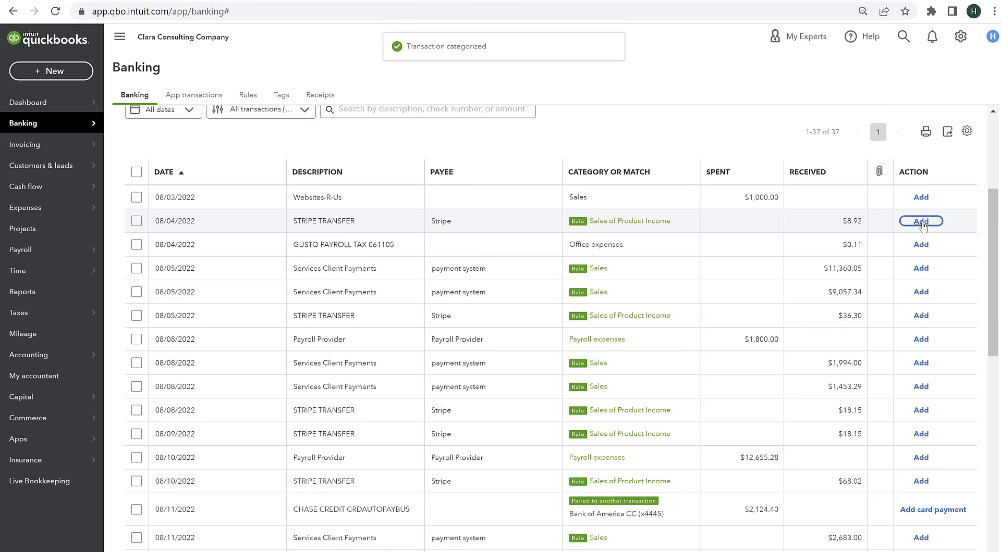
click(921, 223)
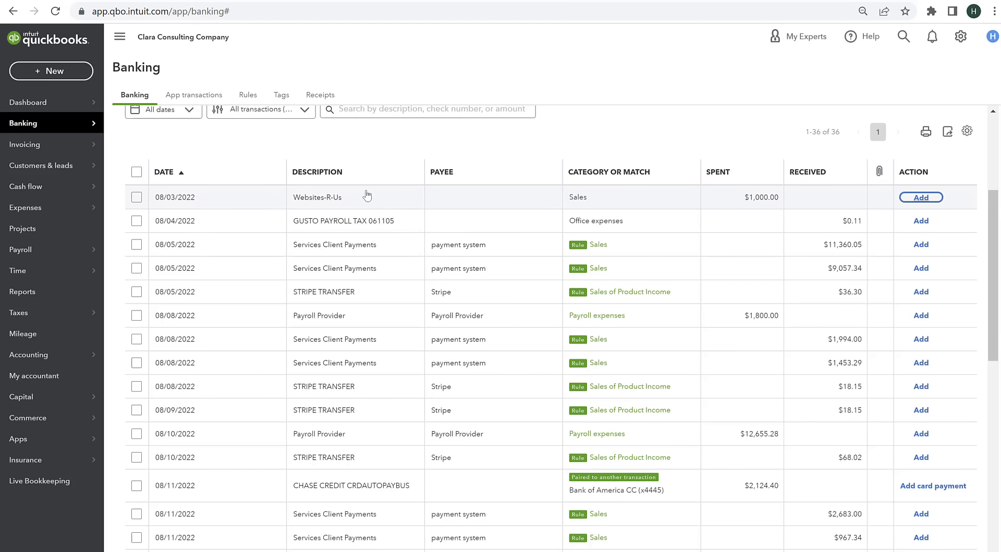
Start a new vendor named "Websites R us" as payee of the 08/03/2022 Websites-R-Us transaction and open its full details
click(363, 197)
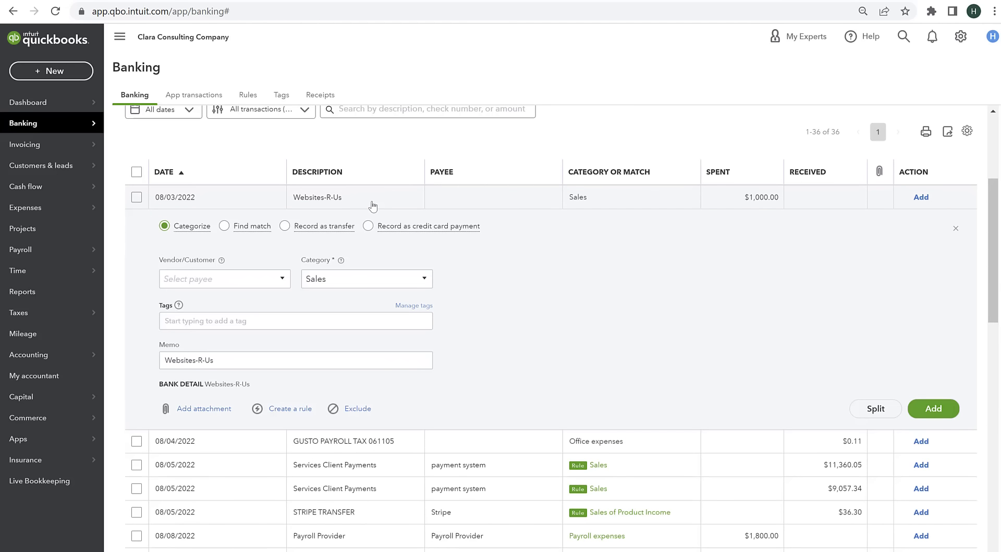
click(230, 277)
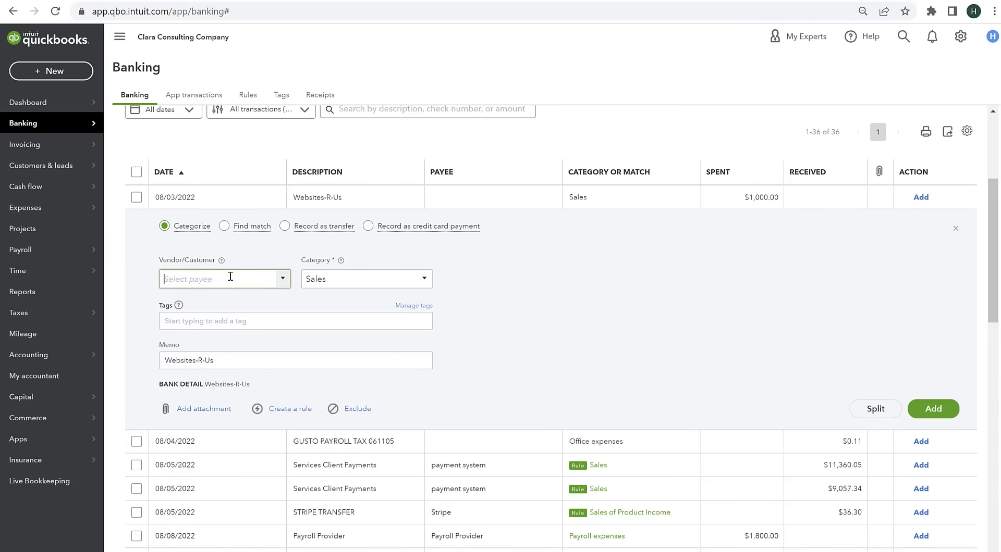
text(Webs)
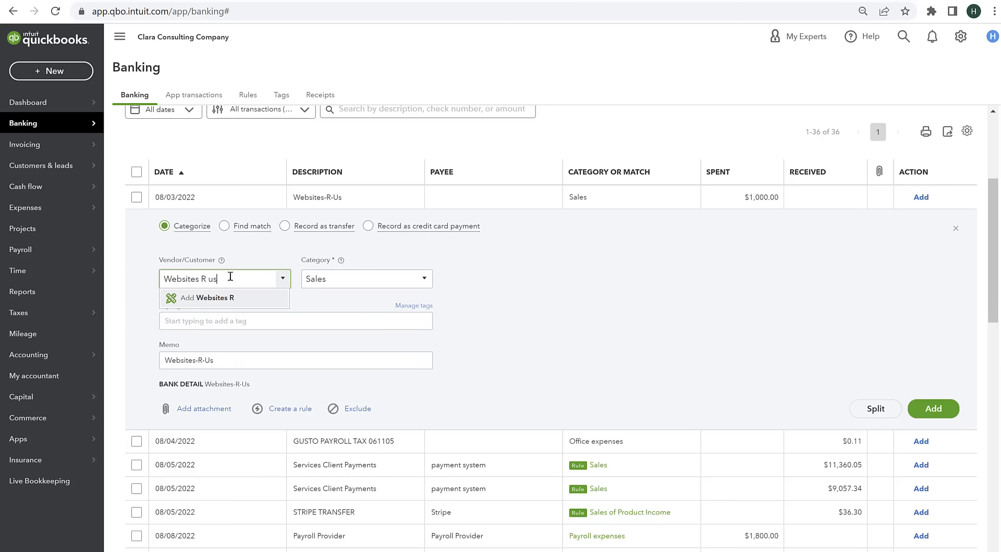
text(ites R us)
click(233, 299)
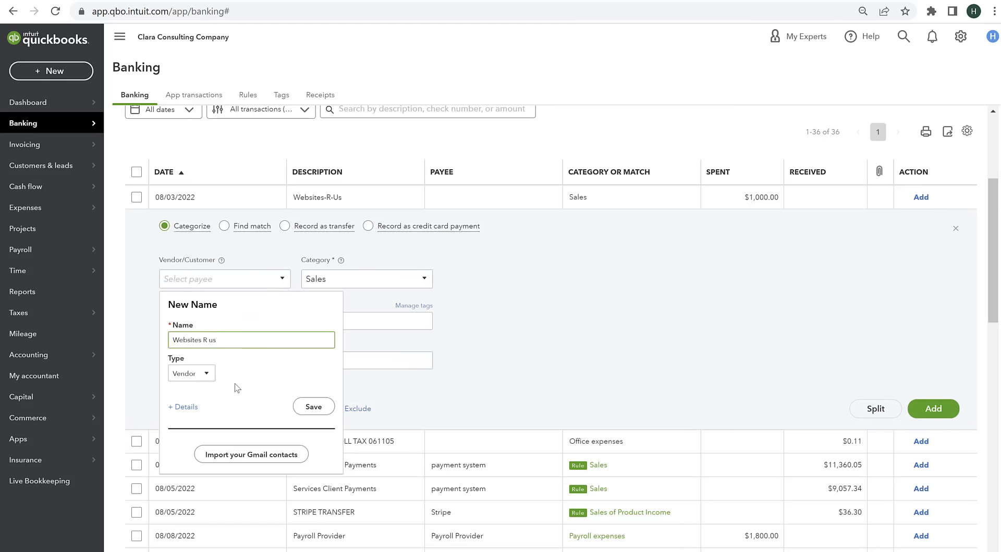
click(184, 407)
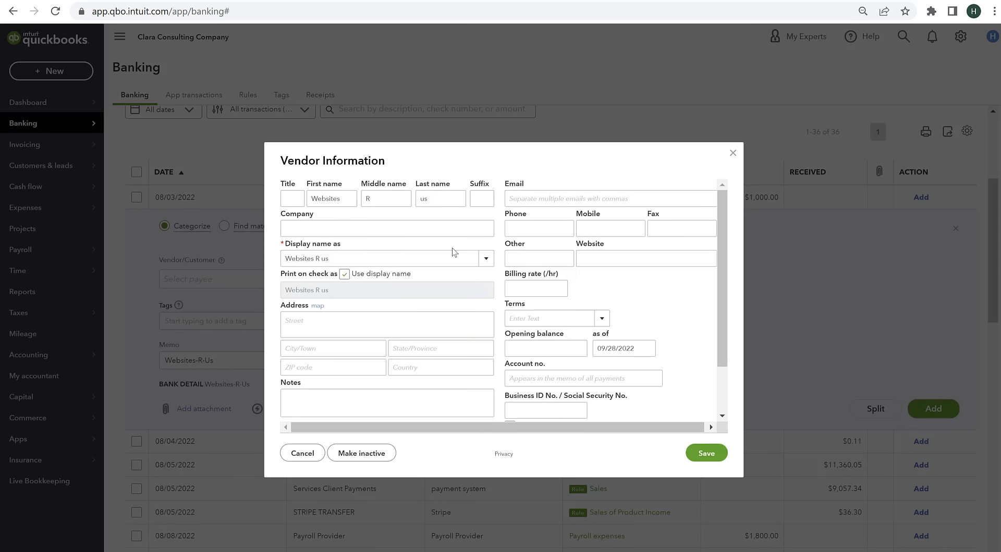
Set the vendor's last name to "Us", turn on Track payments for 1099, and save the vendor
scroll(454, 253, down, 2)
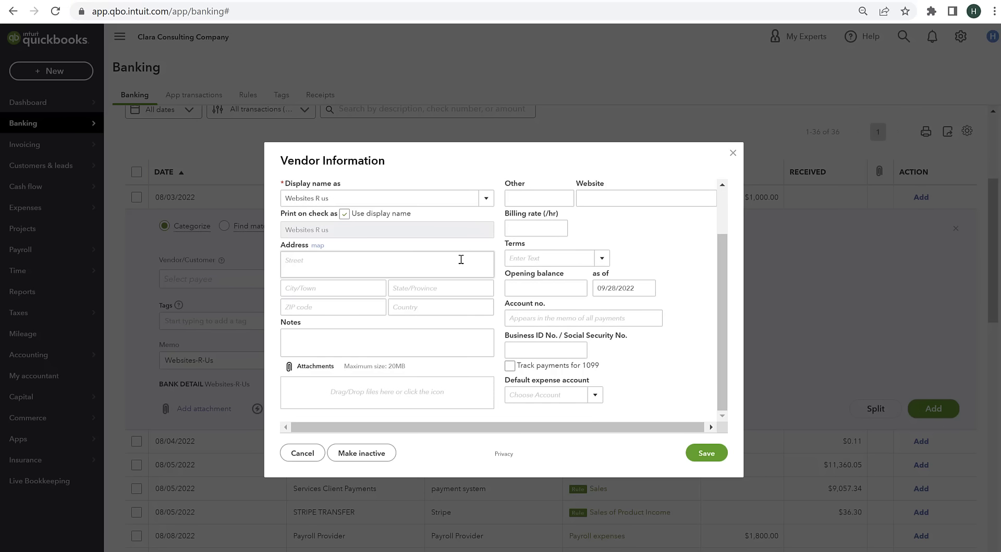
scroll(391, 271, up, 2)
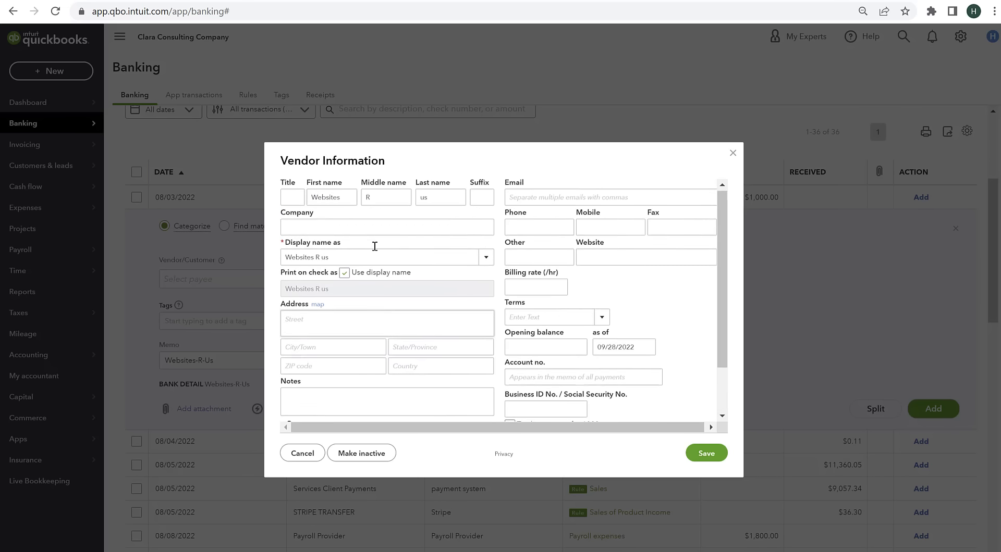
double_click(423, 199)
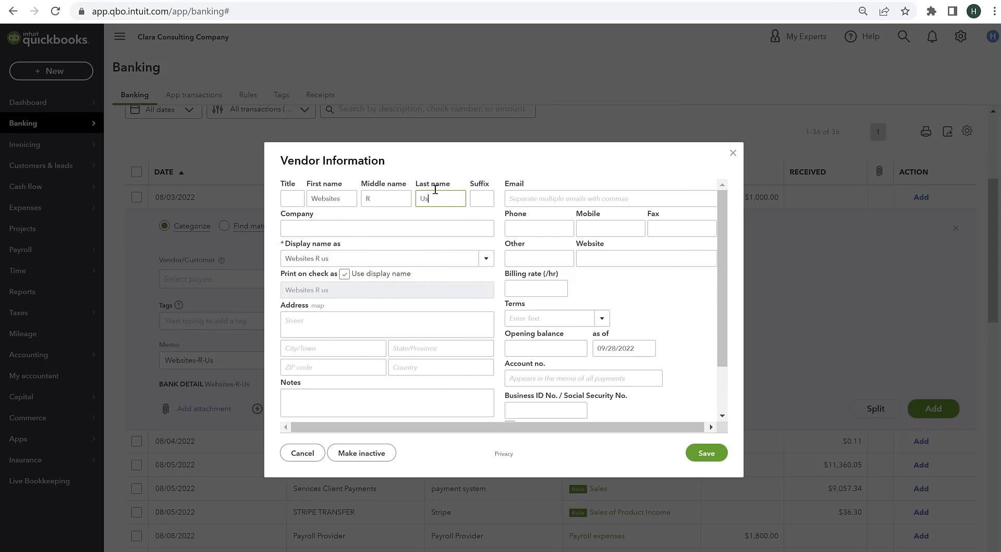
text(Us)
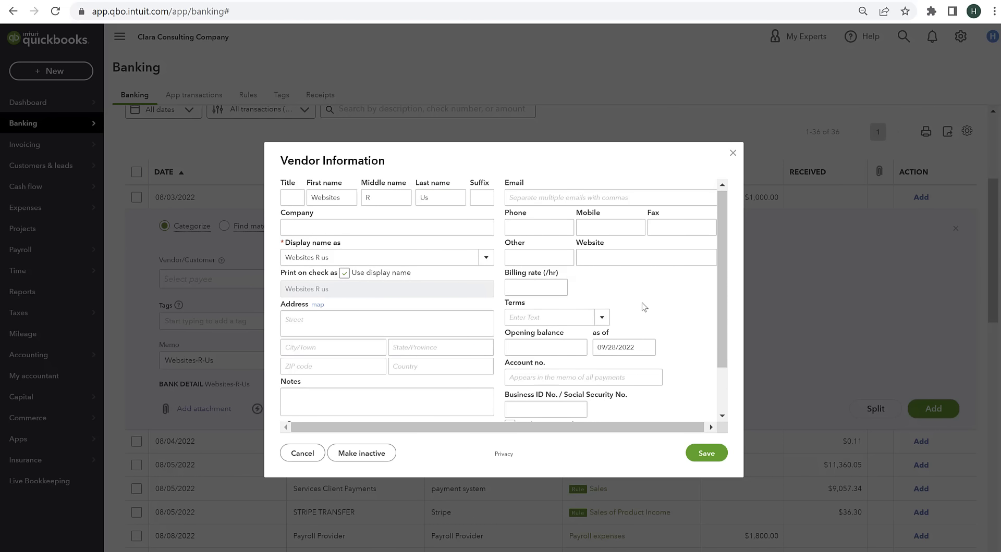
scroll(643, 307, down, 1)
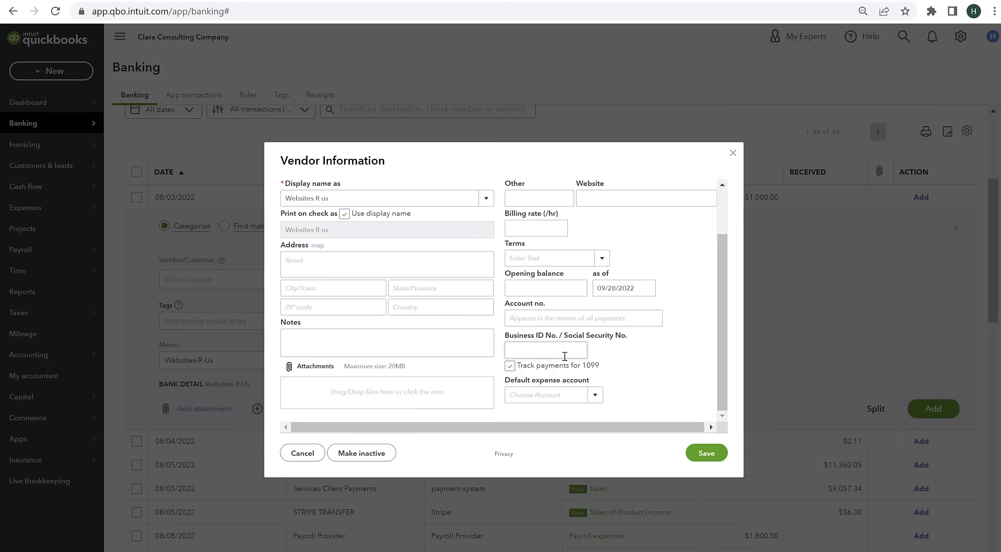
scroll(564, 357, up, 3)
scroll(566, 371, down, 3)
scroll(312, 209, up, 2)
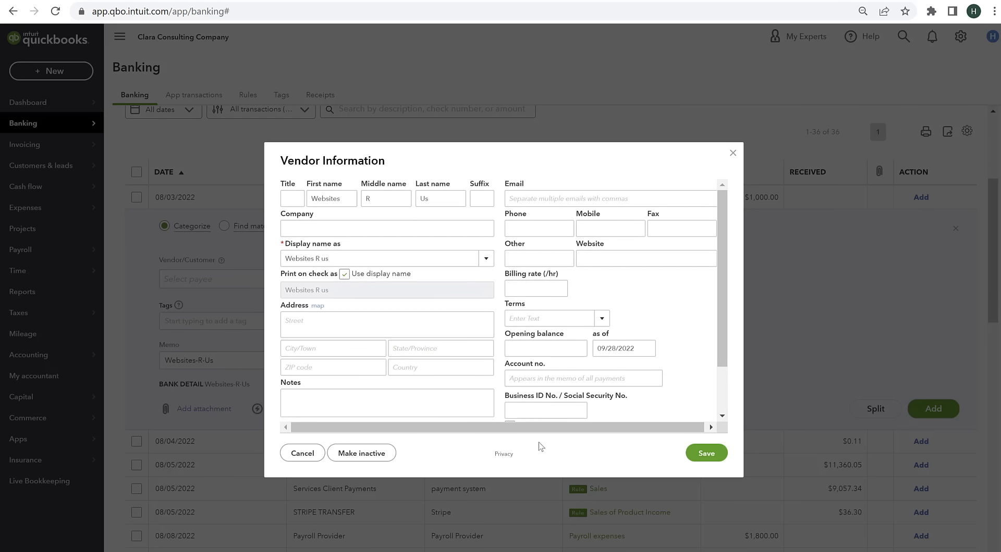
scroll(527, 360, down, 2)
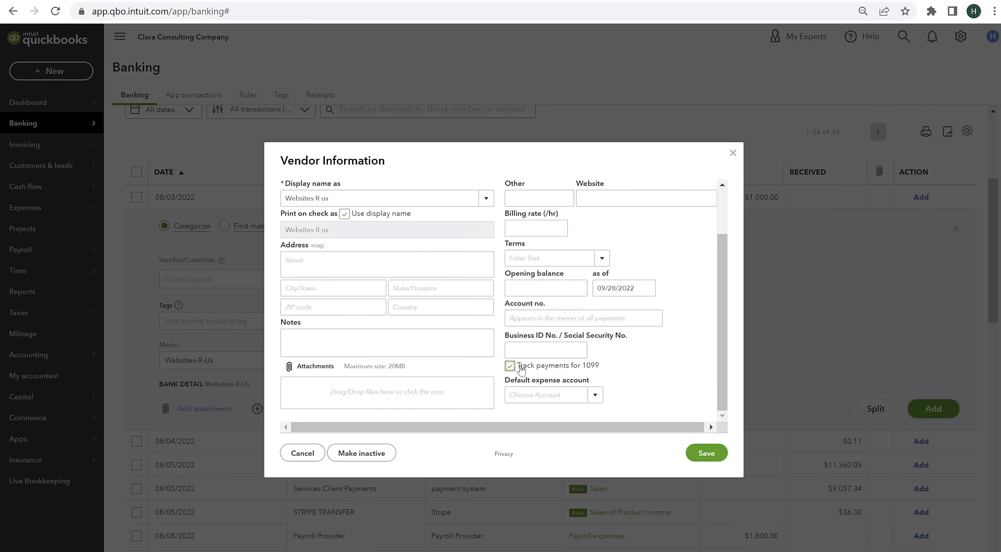
click(706, 456)
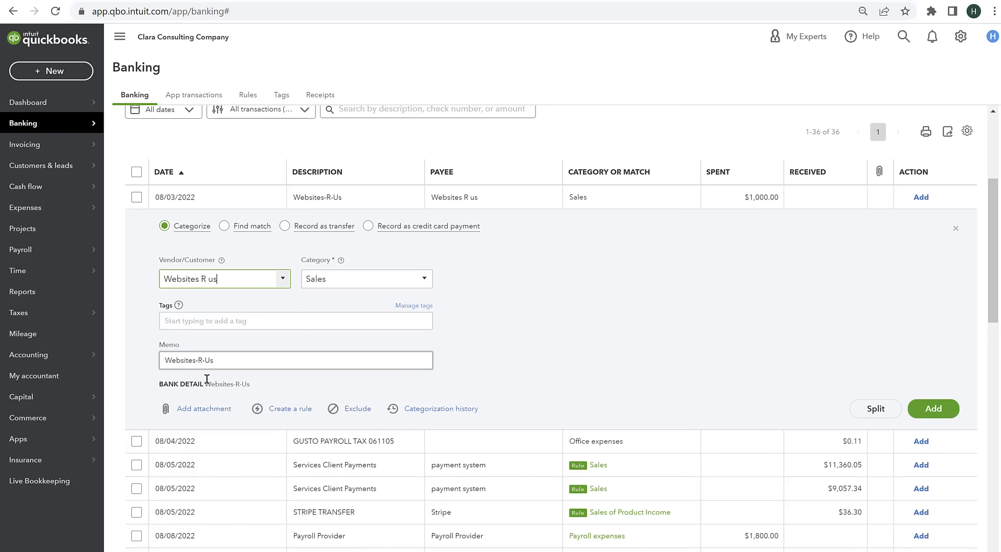
Add the Websites-R-Us transaction to the books under Sales, and undo it from the categorized transactions
click(946, 409)
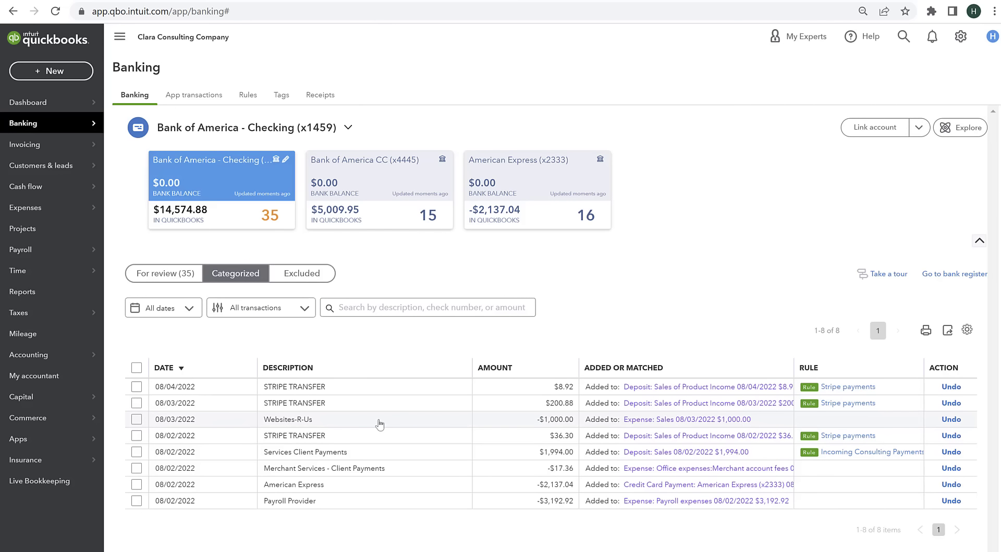
click(136, 420)
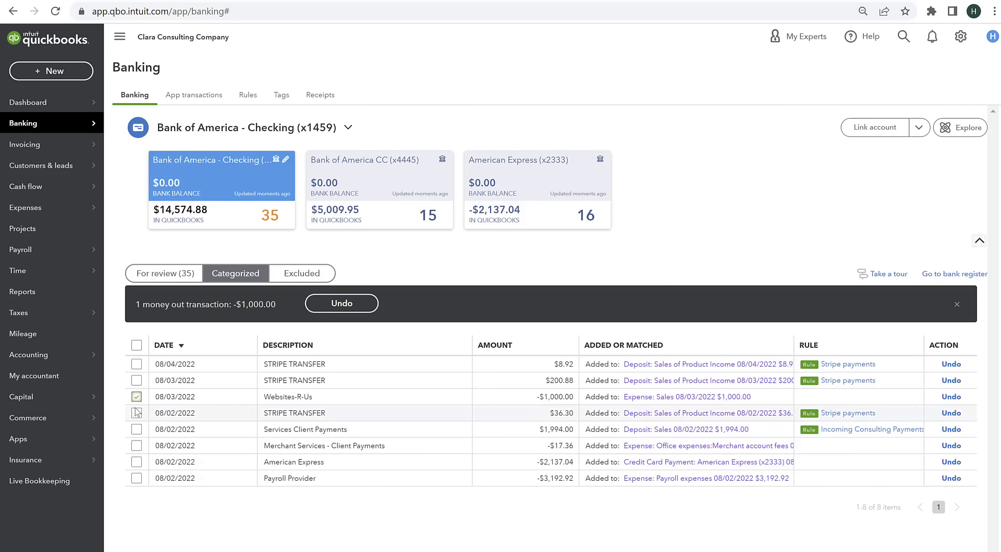
click(959, 399)
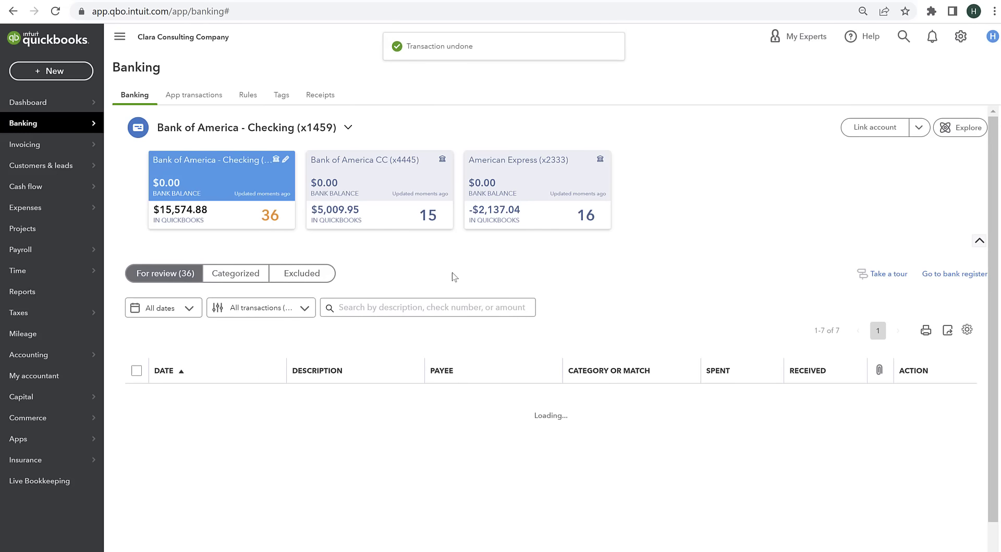
scroll(458, 293, down, 3)
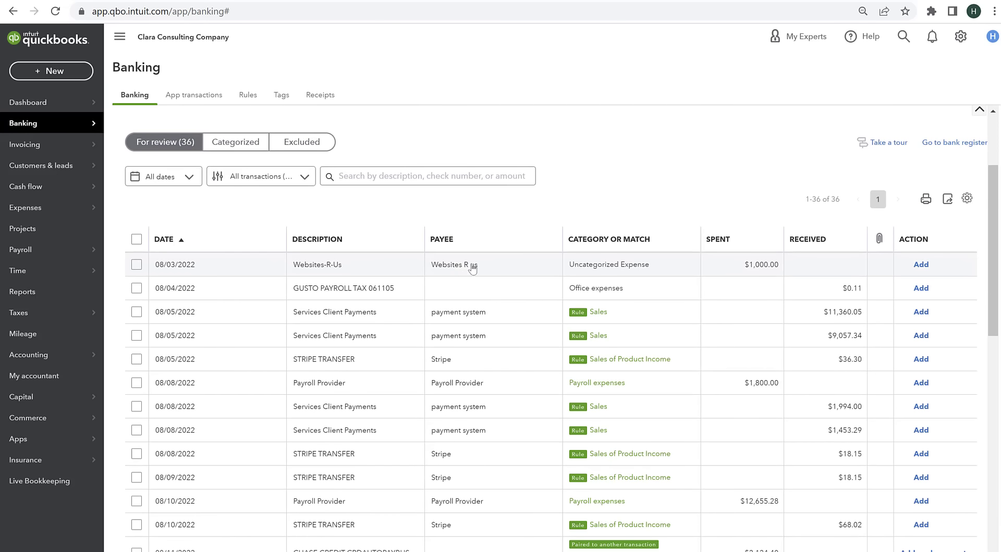
Open the 08/03/2022 Websites-R-Us transaction's details and its category for editing
click(617, 265)
click(334, 351)
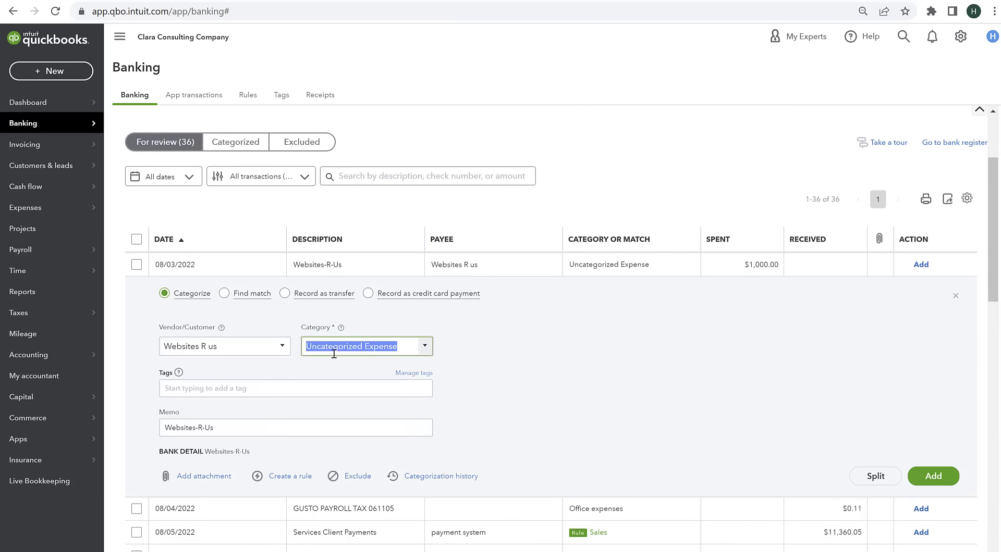
text(web)
key(Tab)
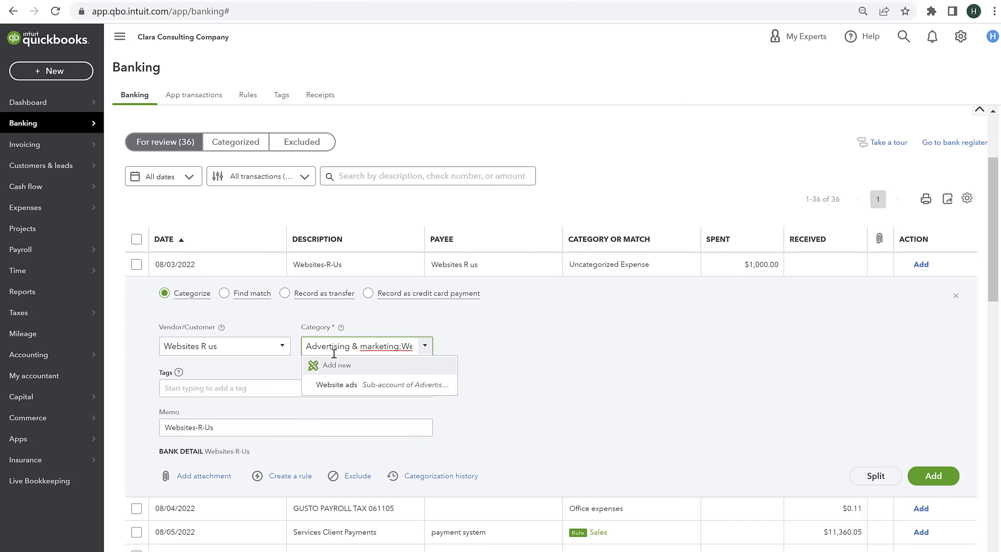
key(BackSpace)
key(BackSpace)
key(BackSpace)
key(BackSpace)
key(BackSpace)
key(BackSpace)
key(BackSpace)
key(BackSpace)
key(BackSpace)
key(BackSpace)
key(BackSpace)
key(BackSpace)
key(BackSpace)
key(BackSpace)
key(BackSpace)
key(BackSpace)
key(BackSpace)
key(BackSpace)
key(BackSpace)
key(BackSpace)
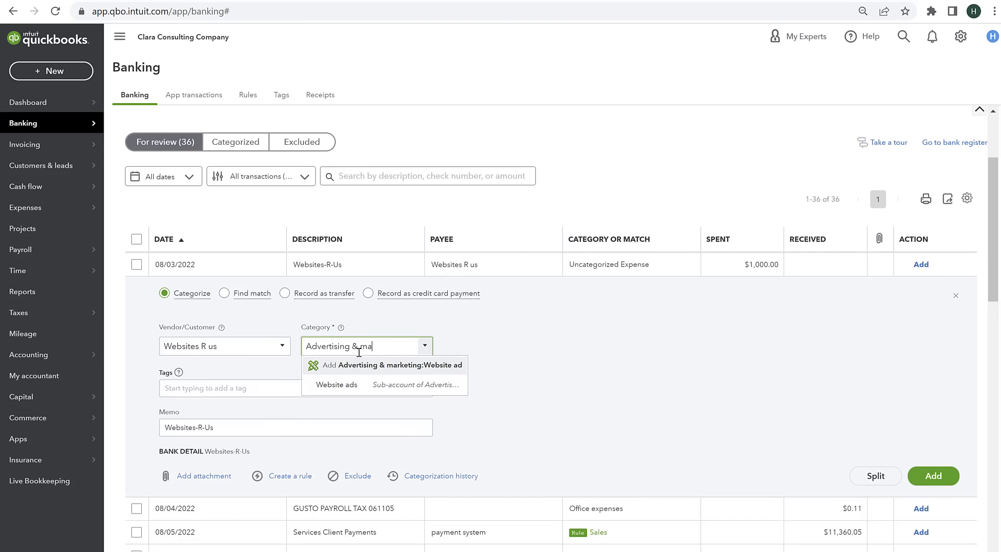
key(BackSpace)
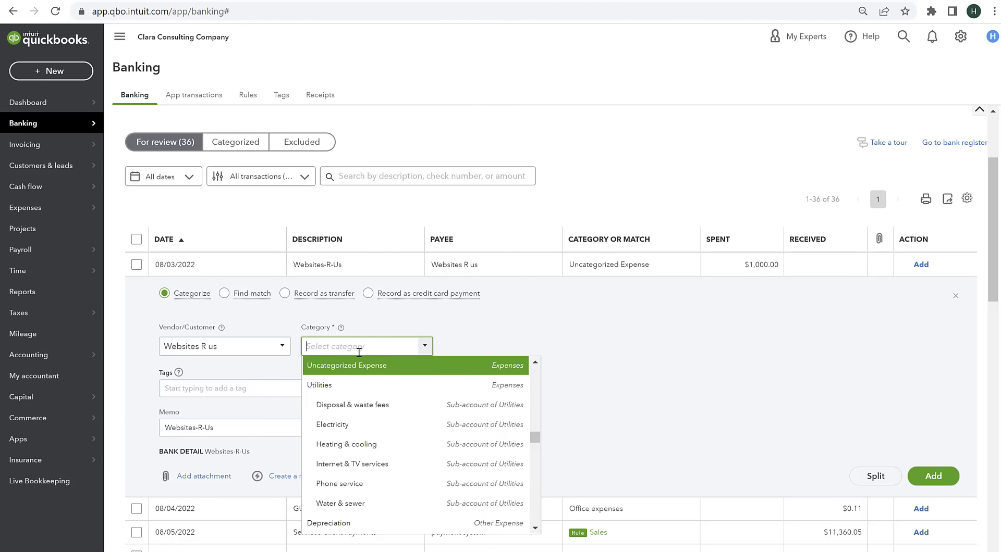
Set the Websites-R-Us transaction's category to Advertising & marketing and add it to the books
text(marketi)
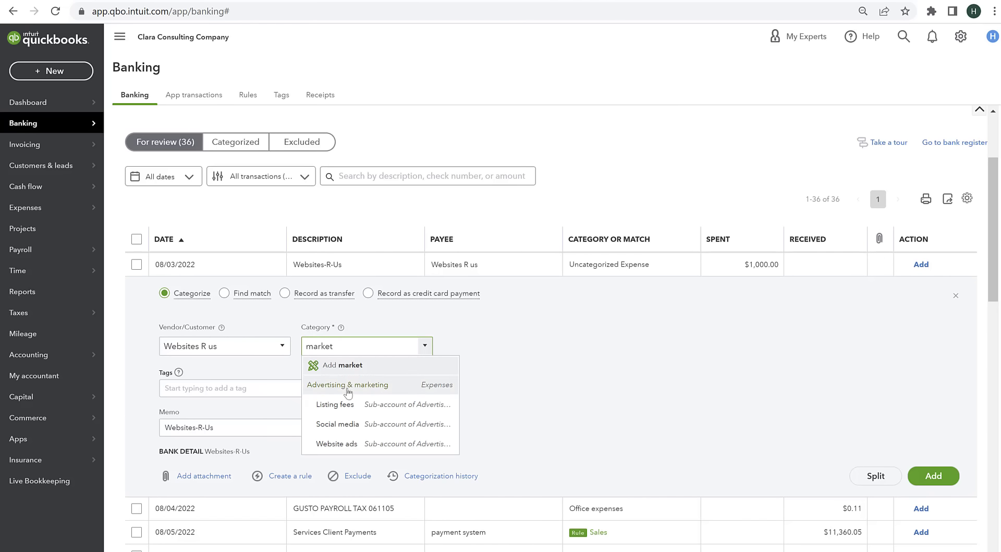
click(344, 383)
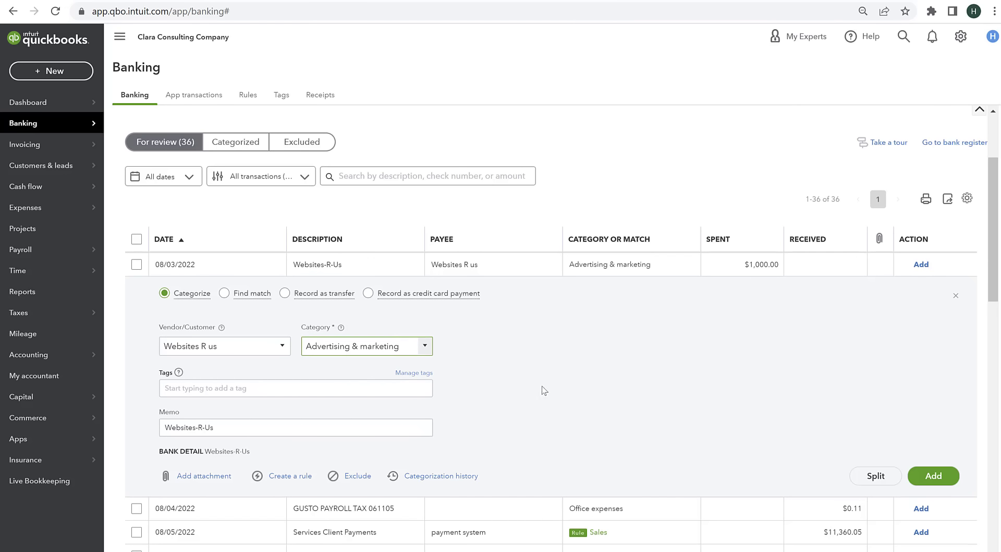
click(655, 336)
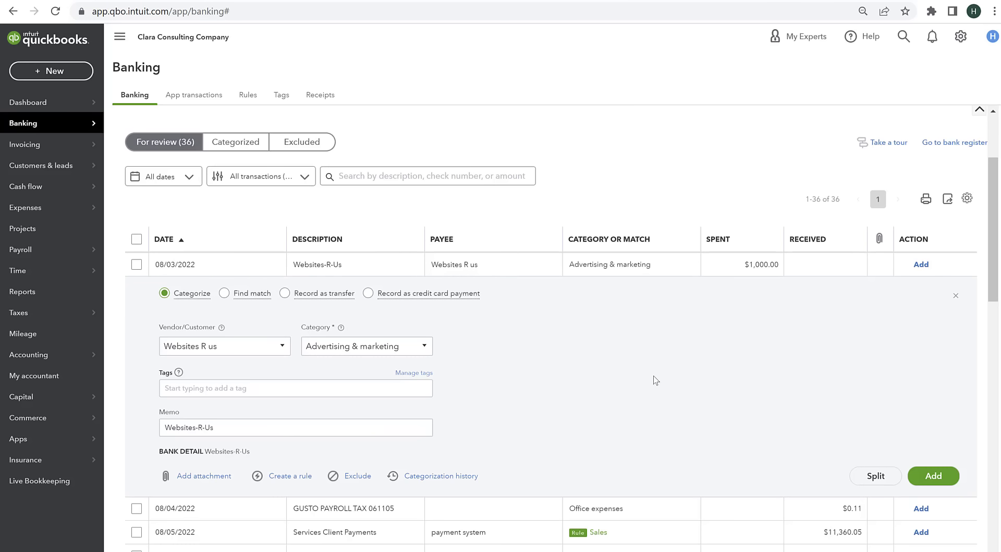
click(425, 349)
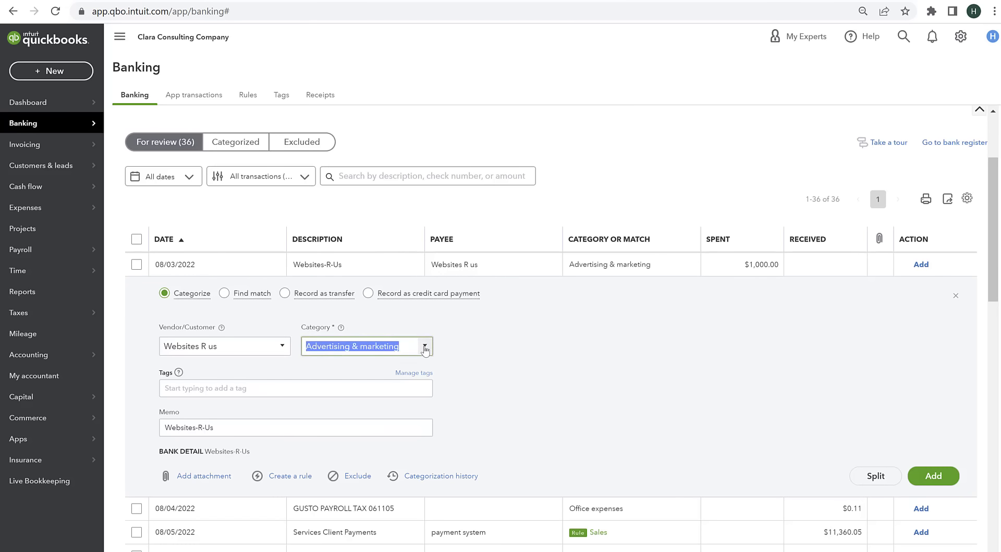
click(425, 347)
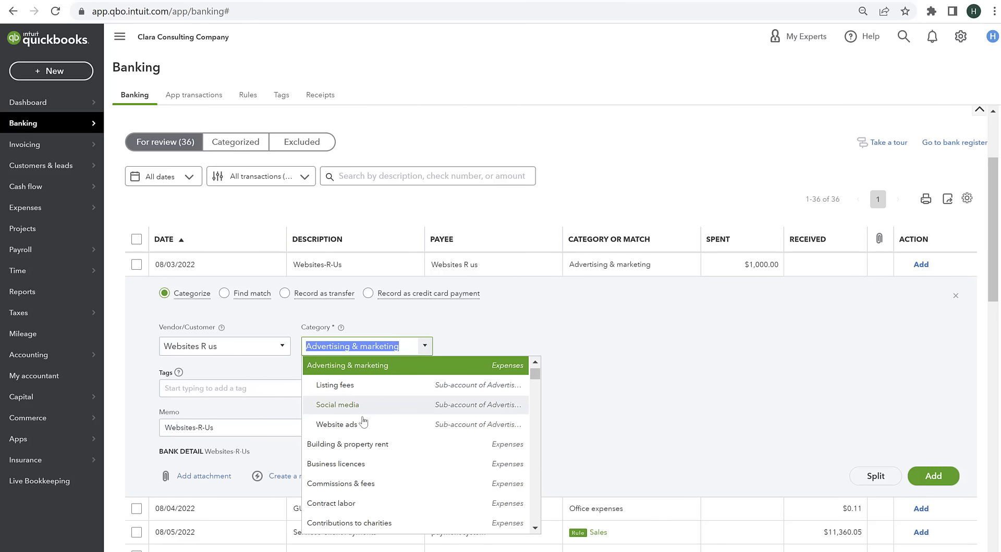
click(407, 374)
click(946, 480)
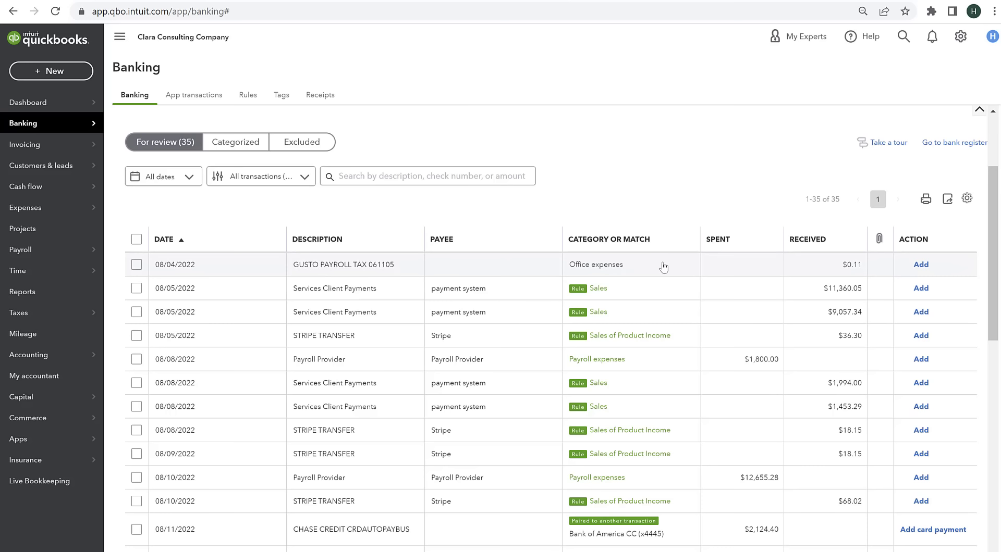
Assign payee Payroll Provider and category Taxes paid:Payroll taxes to the 08/04/2022 GUSTO PAYROLL TAX transaction, and add it to the books
click(311, 274)
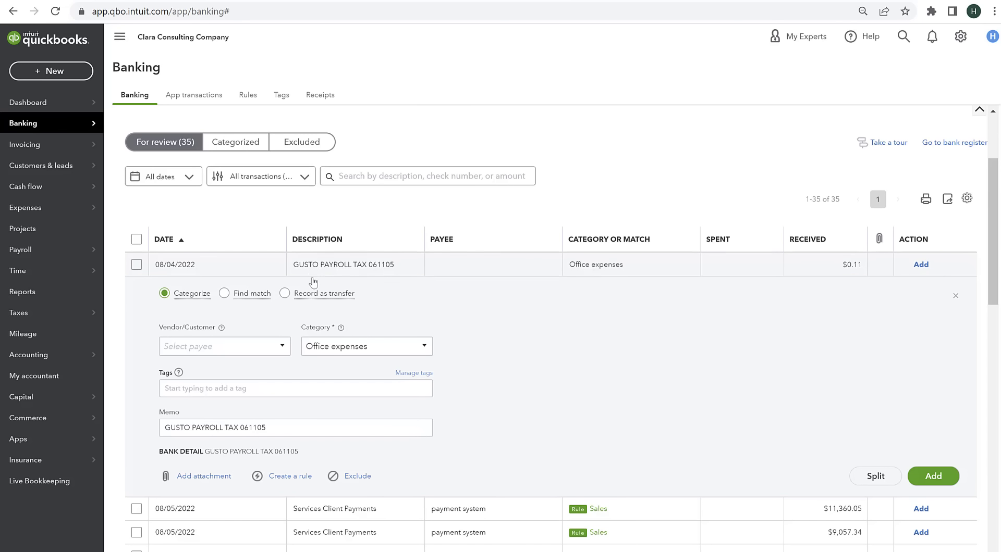
click(252, 346)
text(payr)
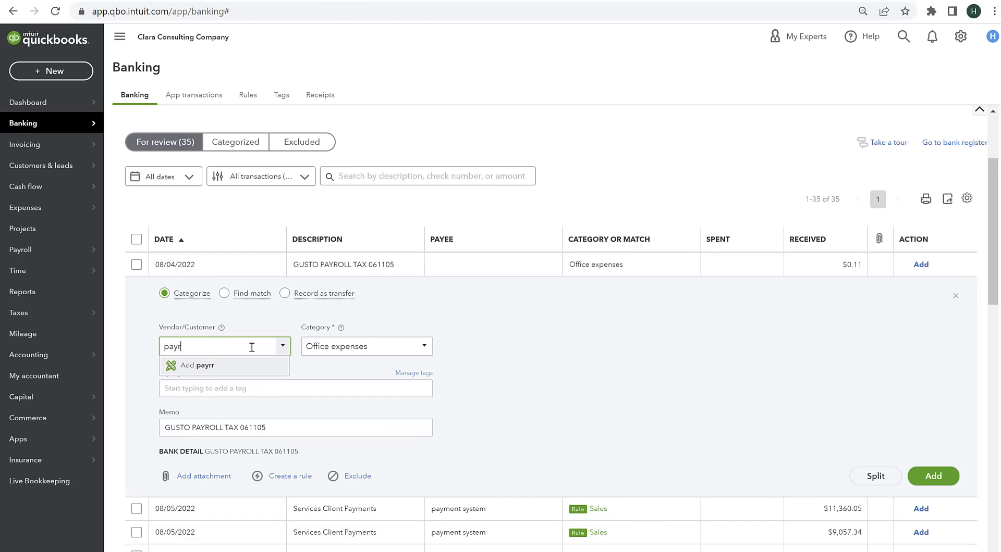
click(237, 385)
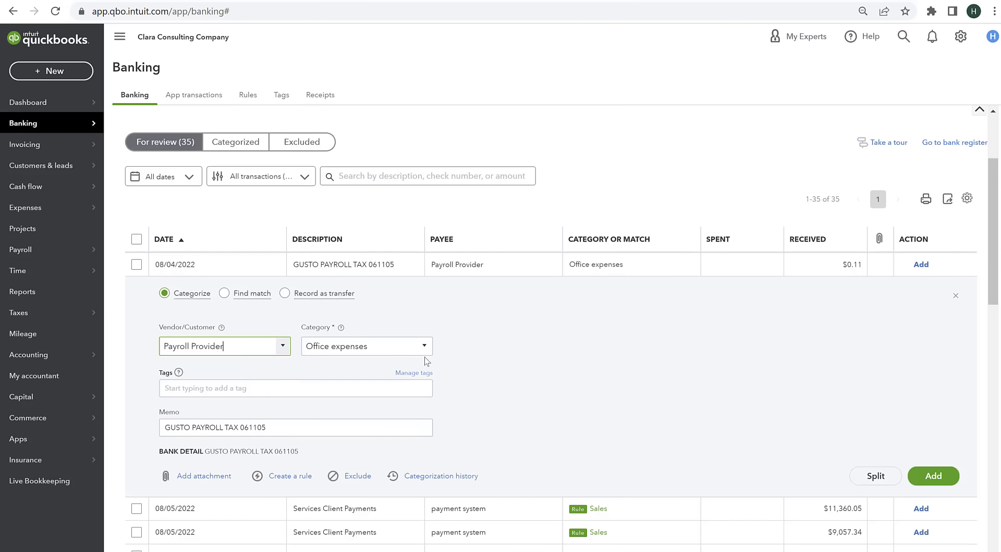
click(402, 347)
text(pay)
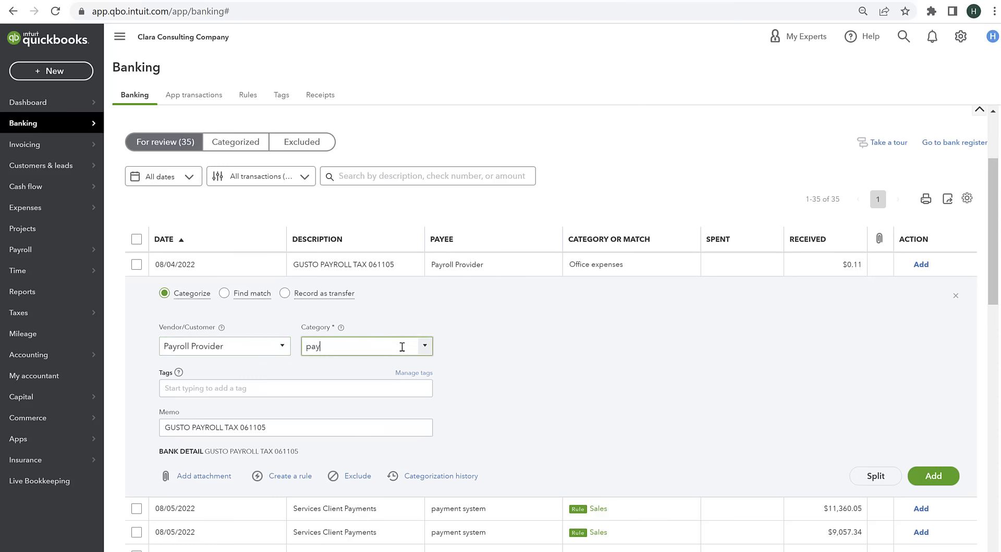
click(369, 421)
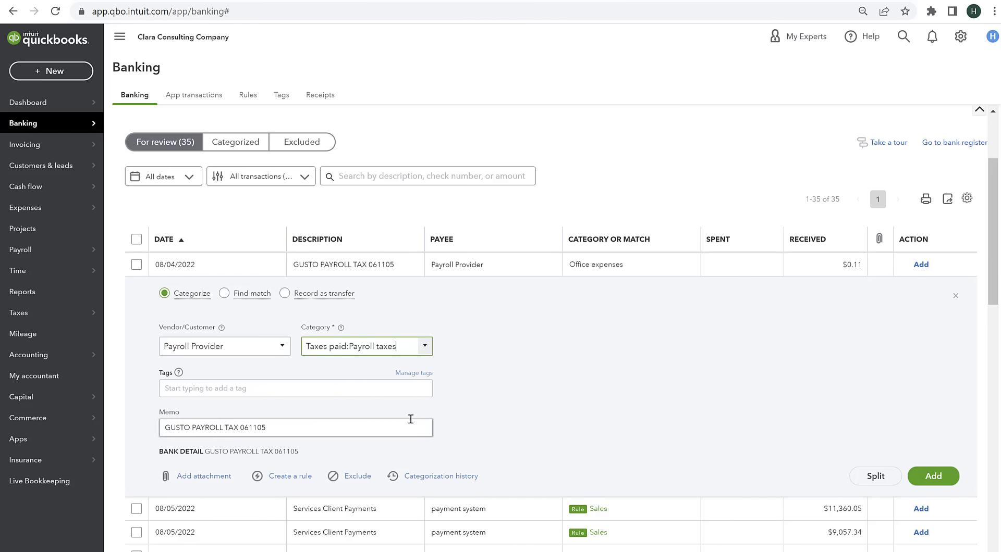
click(932, 476)
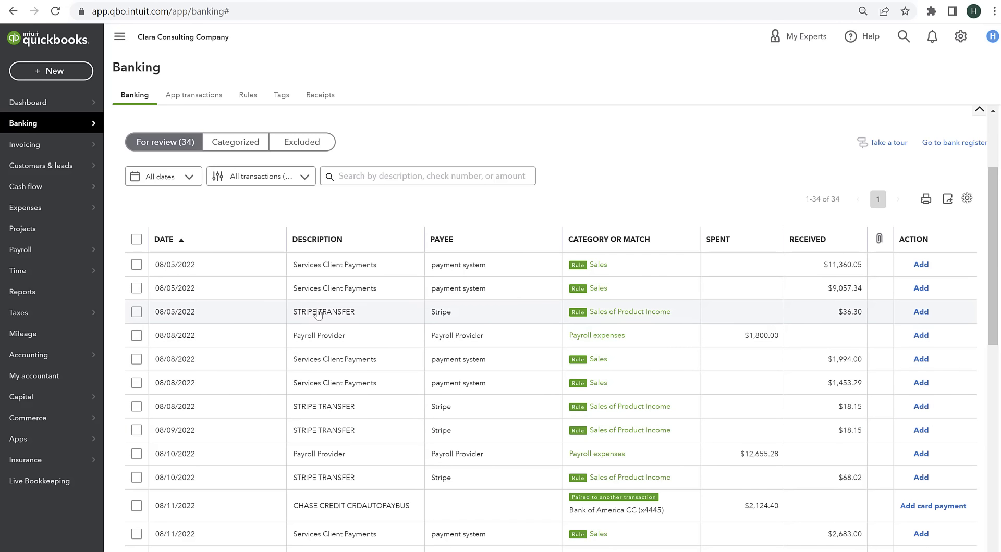
Add both 08/05/2022 Services Client Payments and the 08/05/2022 STRIPE TRANSFER to the books
click(921, 265)
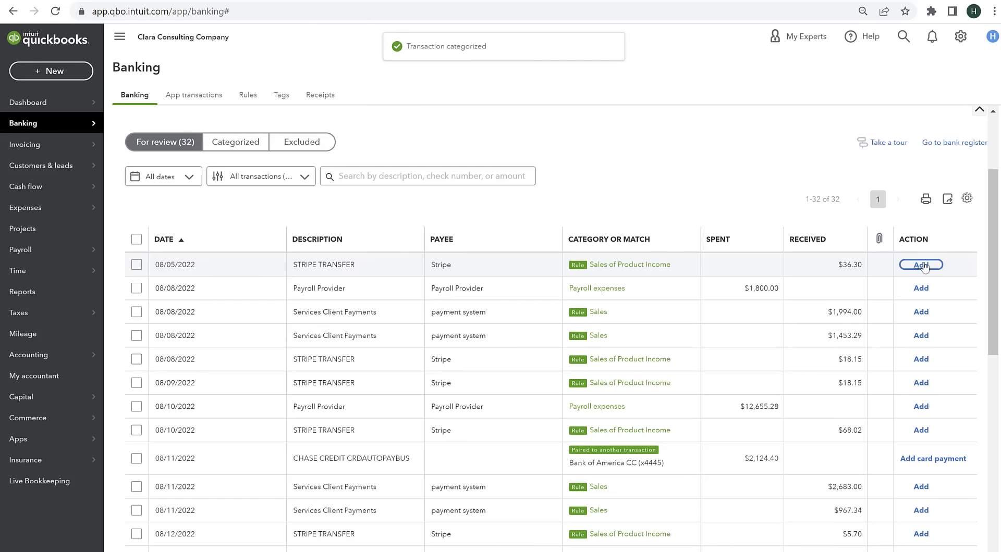
click(920, 265)
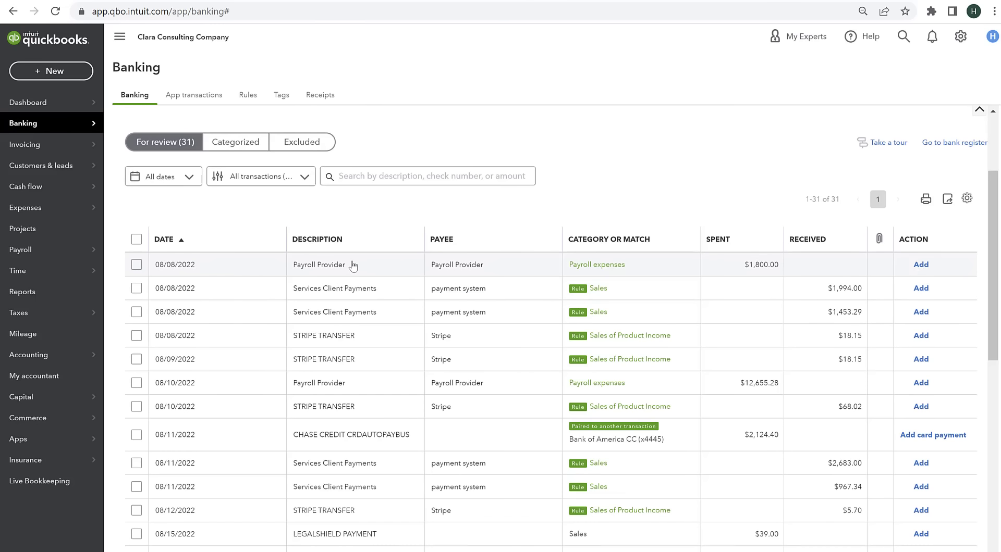
Set the category of the 08/08/2022 Payroll Provider transaction for $1,800.00 to Contract labor
click(353, 265)
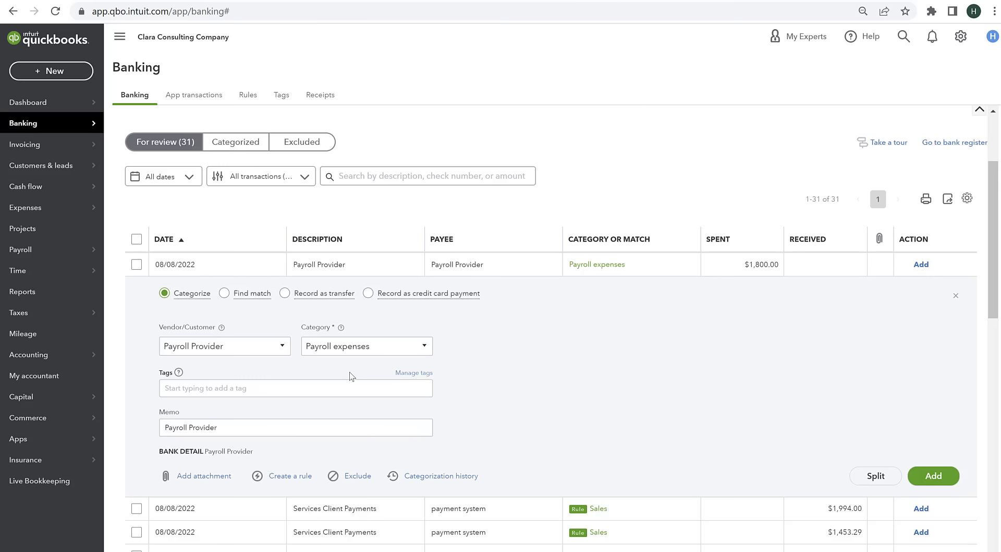
click(386, 342)
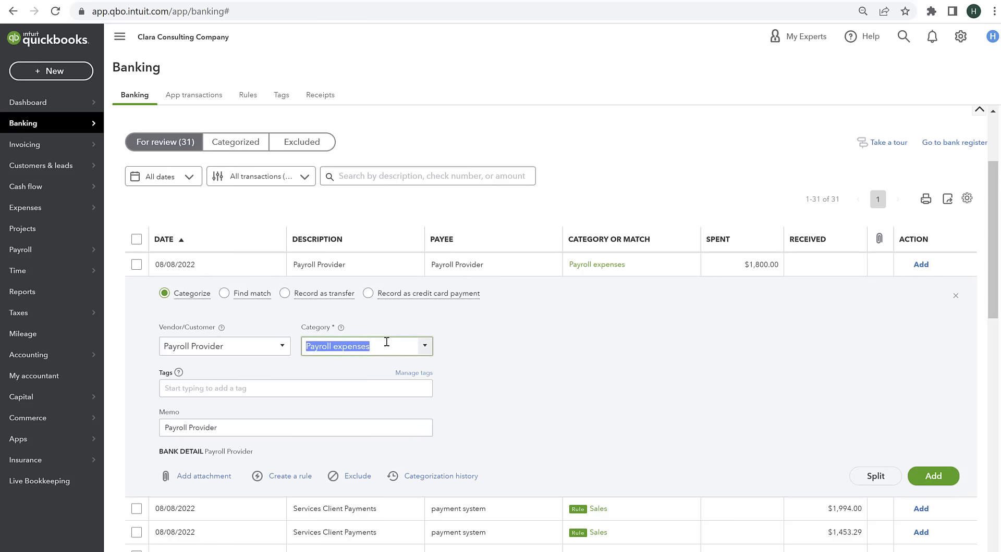
text(Contract labor)
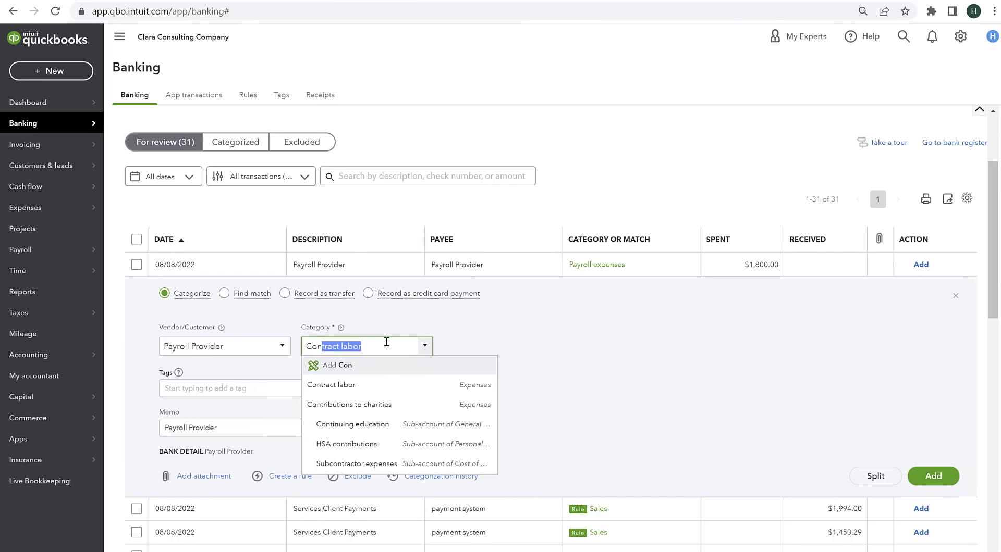
click(357, 388)
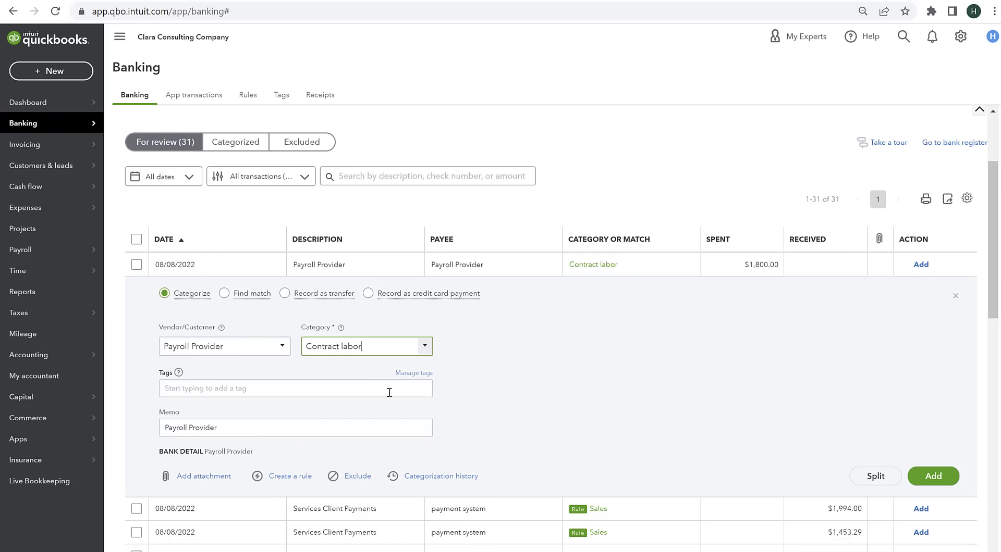
Create a new vendor with the contractor's full name as payee, turn on Track payments for 1099, and add the $1,800.00 transaction to the books
click(230, 344)
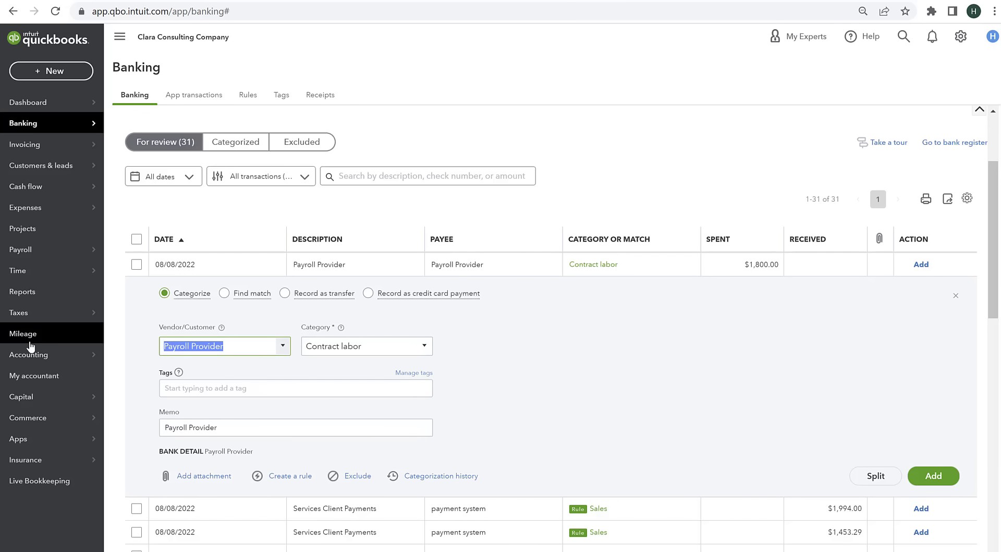
text(Jesi)
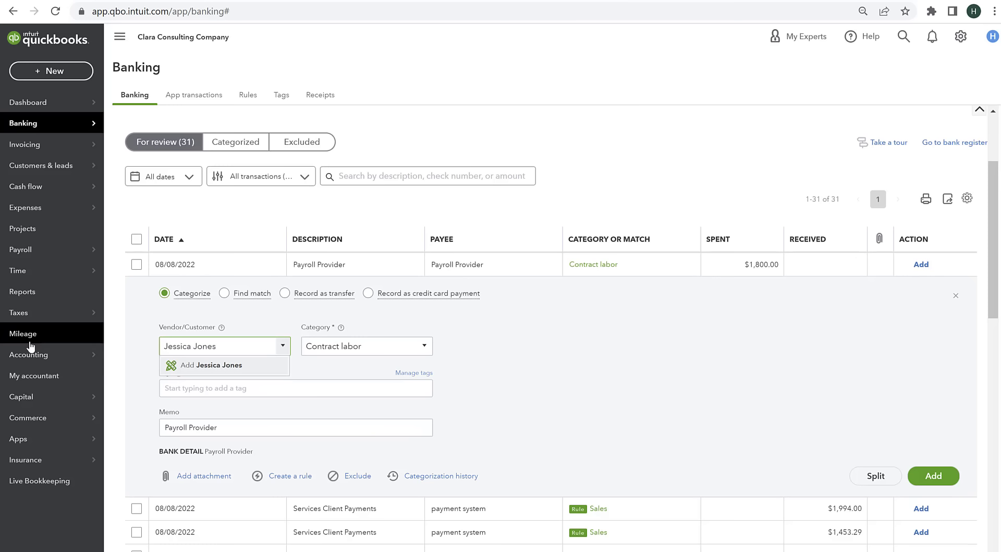
click(172, 365)
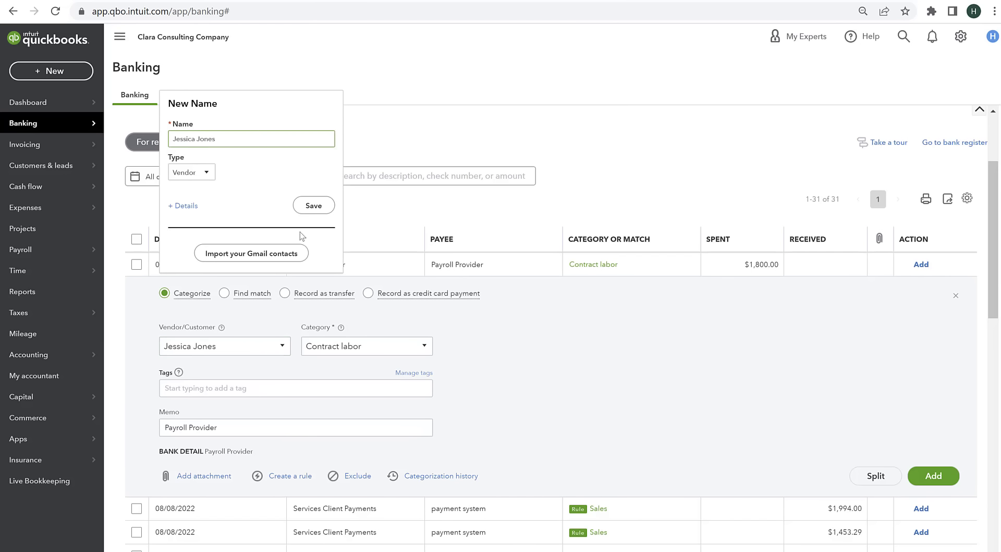
click(192, 210)
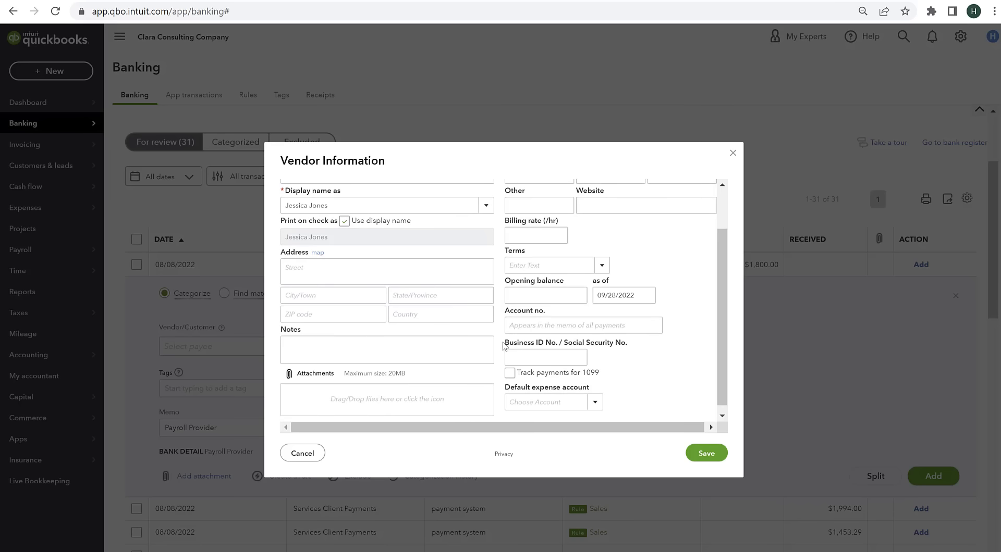
click(510, 367)
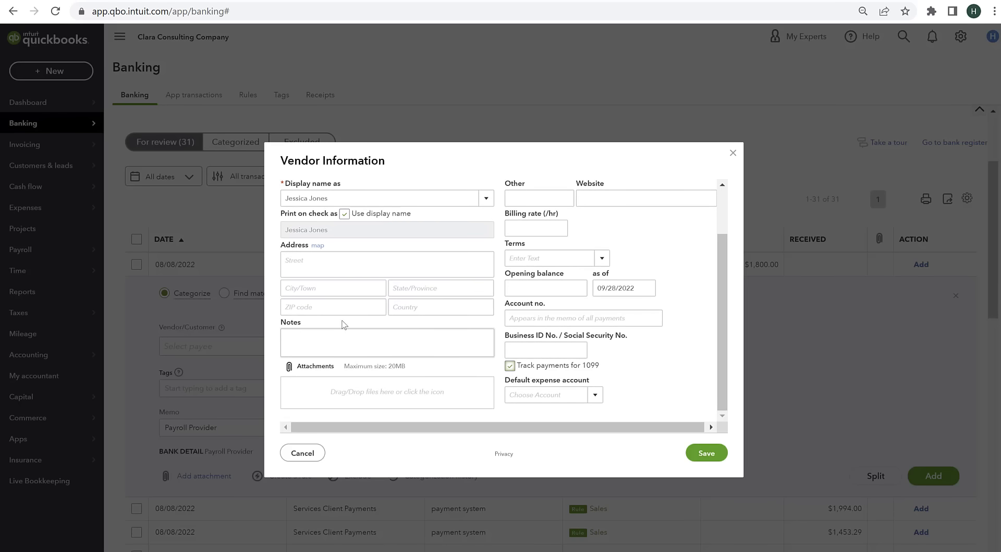
click(704, 460)
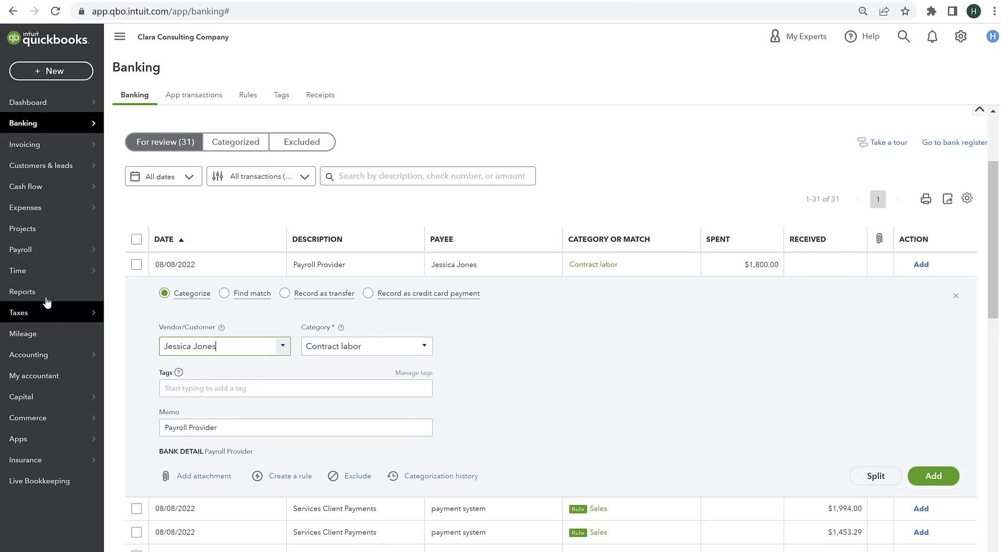
click(938, 477)
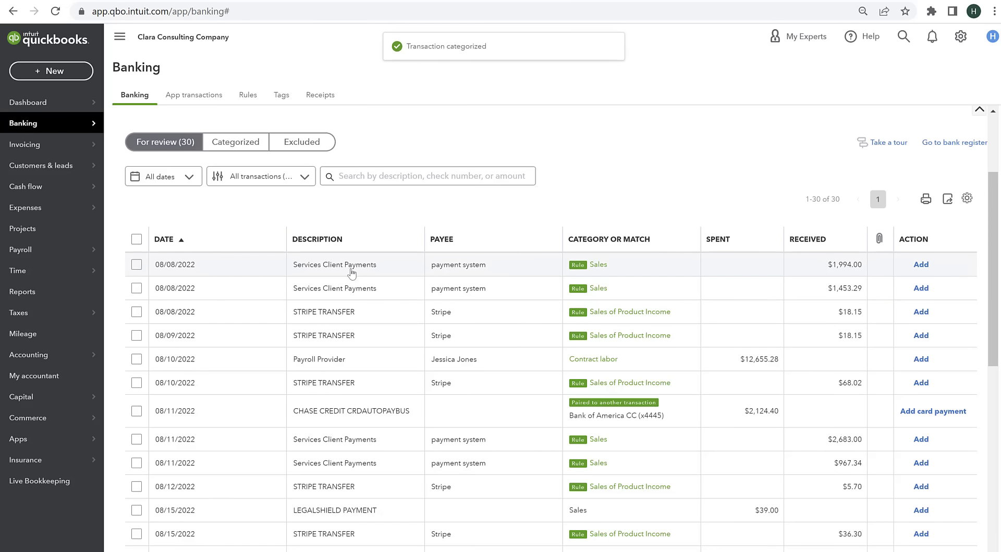
Add both 08/08/2022 Services Client Payments and the 08/08 and 08/09/2022 STRIPE TRANSFER transactions to the books
click(921, 267)
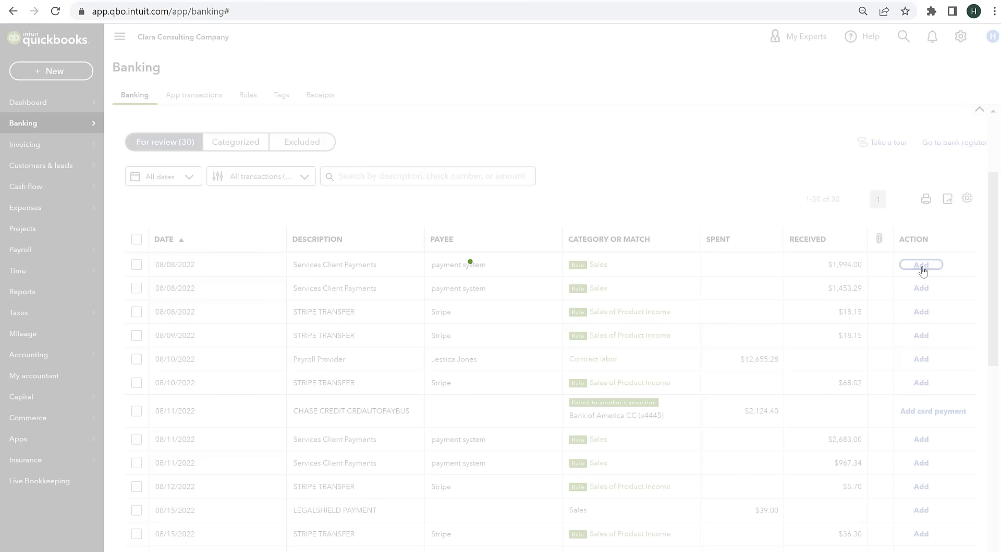
click(921, 266)
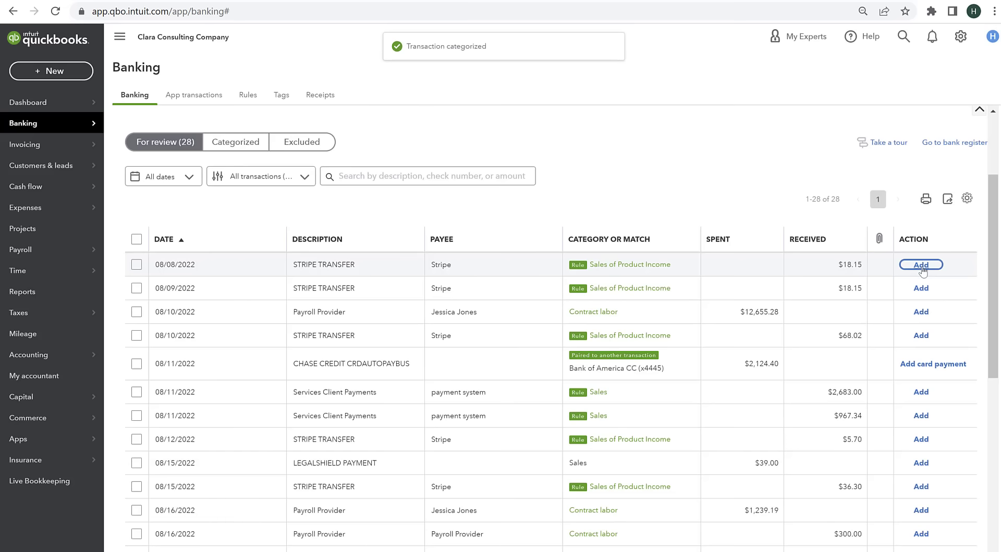
click(921, 266)
click(921, 266)
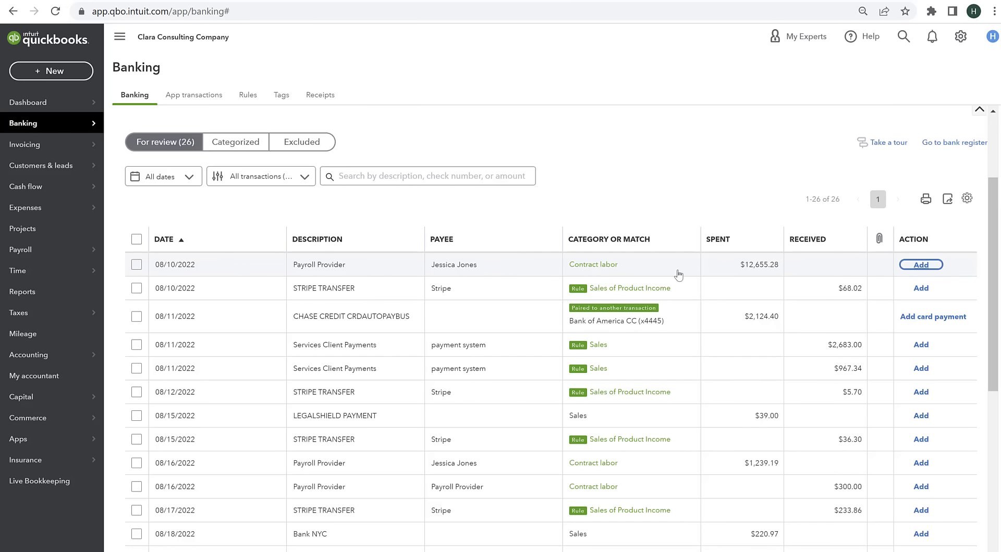
Set the payee of the 08/10/2022 transaction for $12,655.28 to Payroll Provider
click(397, 272)
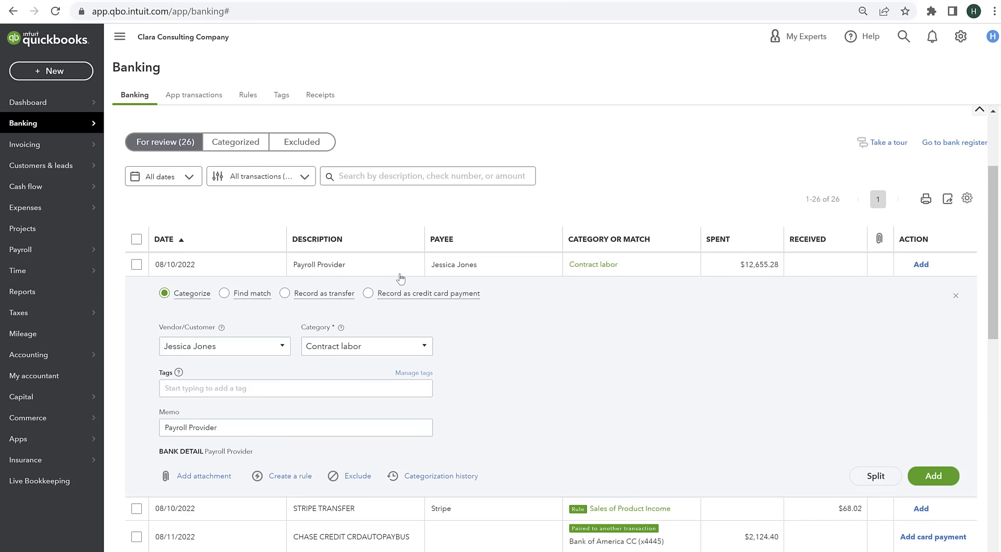
click(238, 350)
text(payr)
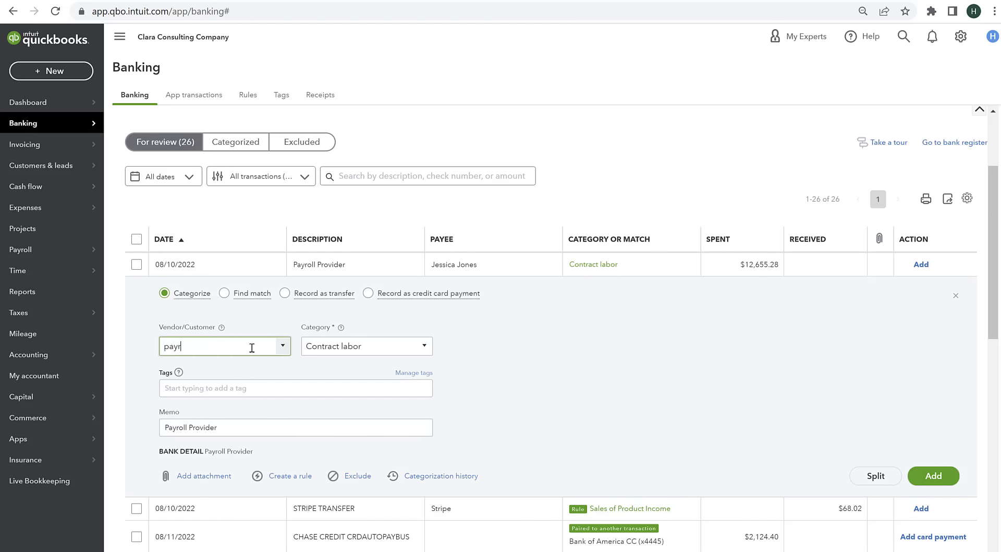
click(238, 387)
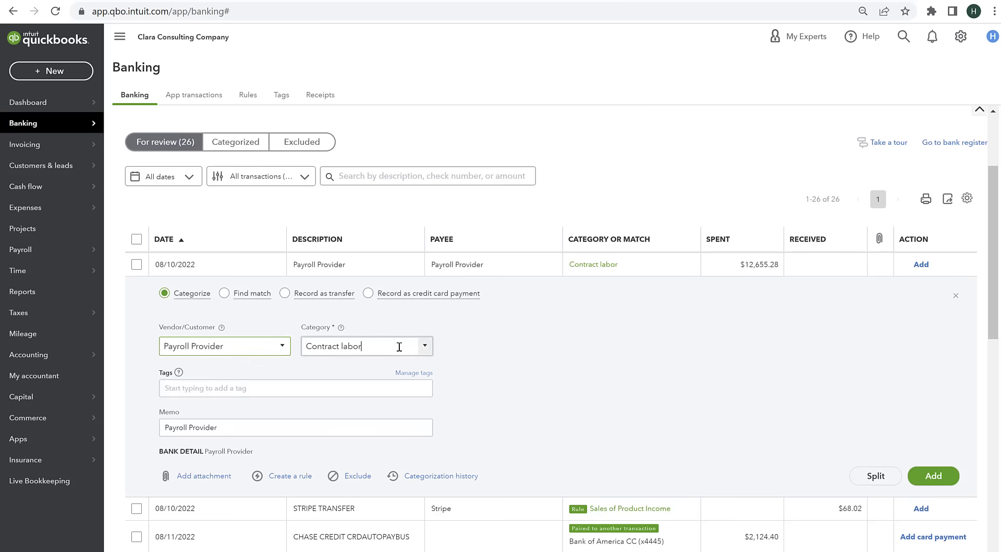
Set the category of the 08/10/2022 Payroll Provider transaction for $12,655.28 to Payroll expenses and add it to the books without creating a rule
click(397, 346)
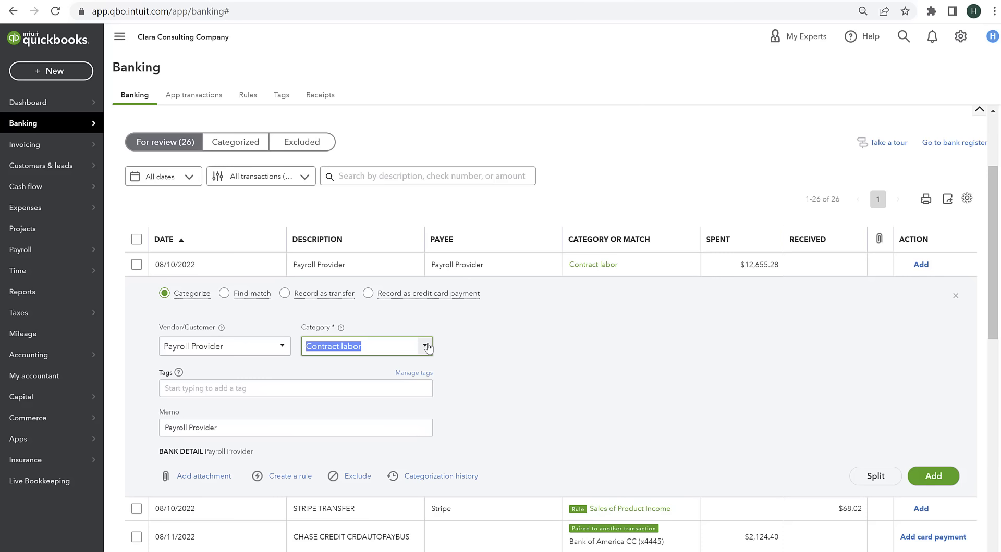
text(pay)
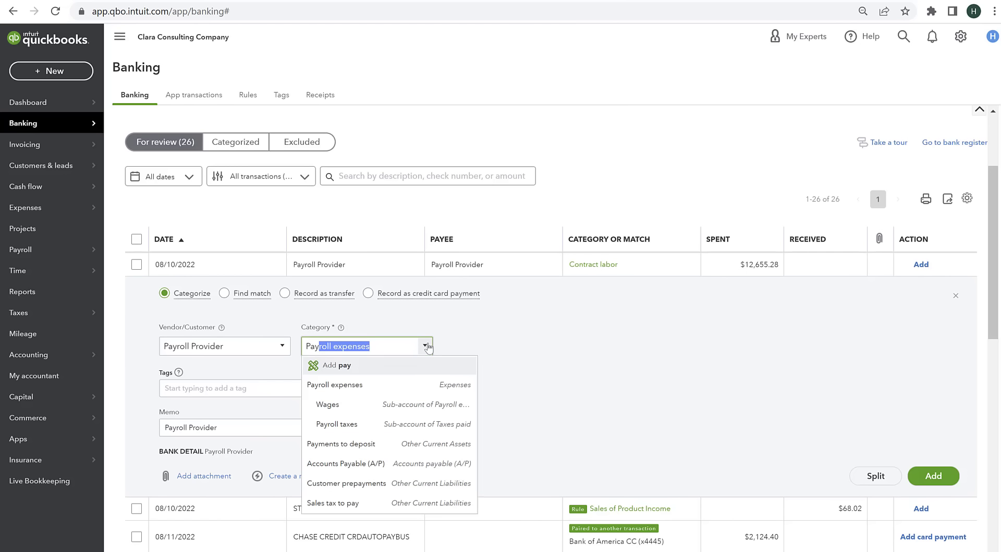
click(396, 383)
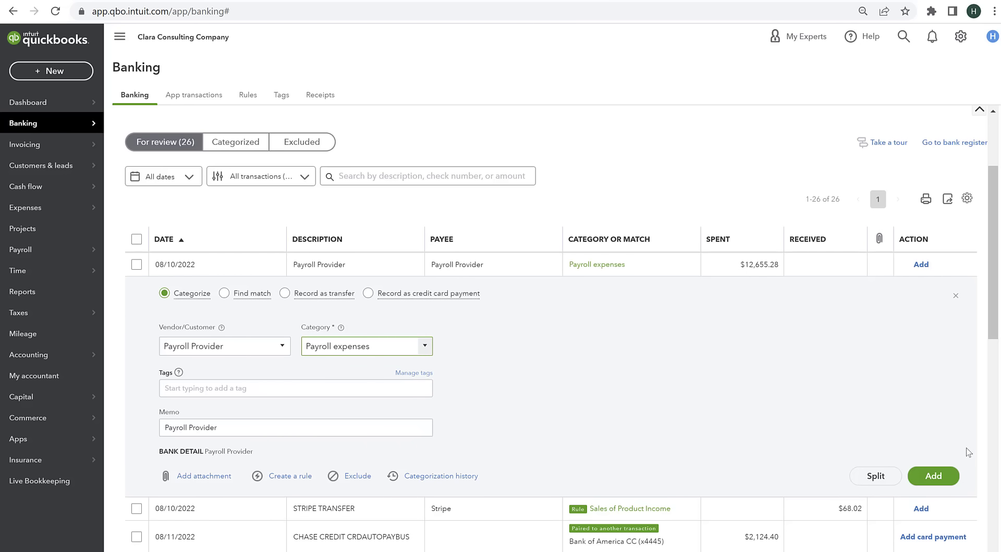
click(950, 477)
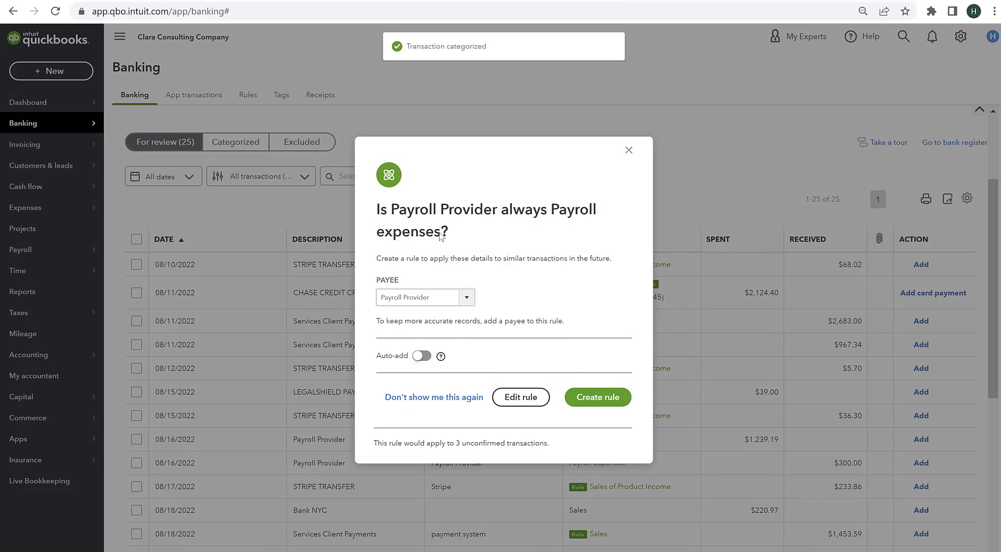
click(630, 150)
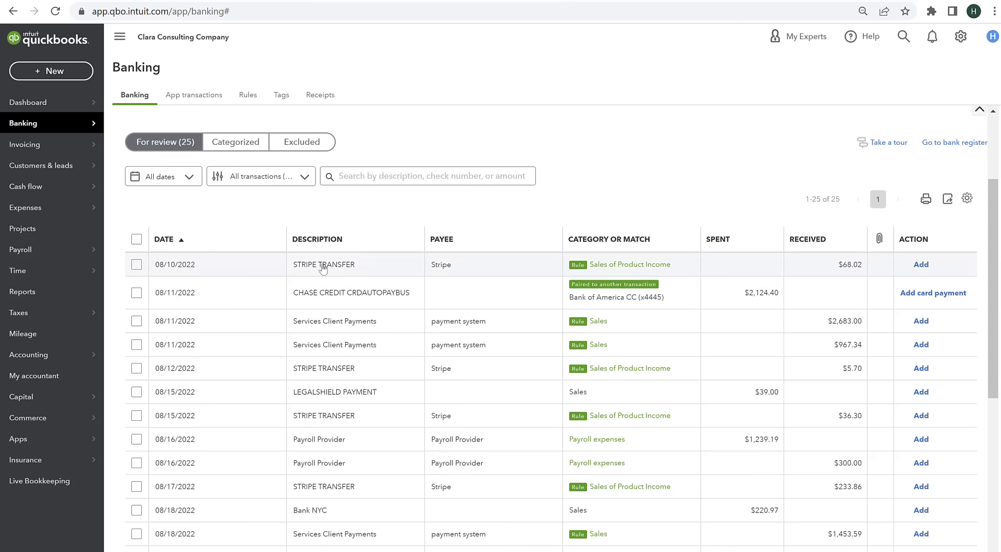
Add the 08/10/2022 STRIPE TRANSFER and record the 08/11/2022 CHASE CREDIT CRDAUTOPAYBUS transaction as a credit card payment to Bank of America CC (x4445)
click(920, 265)
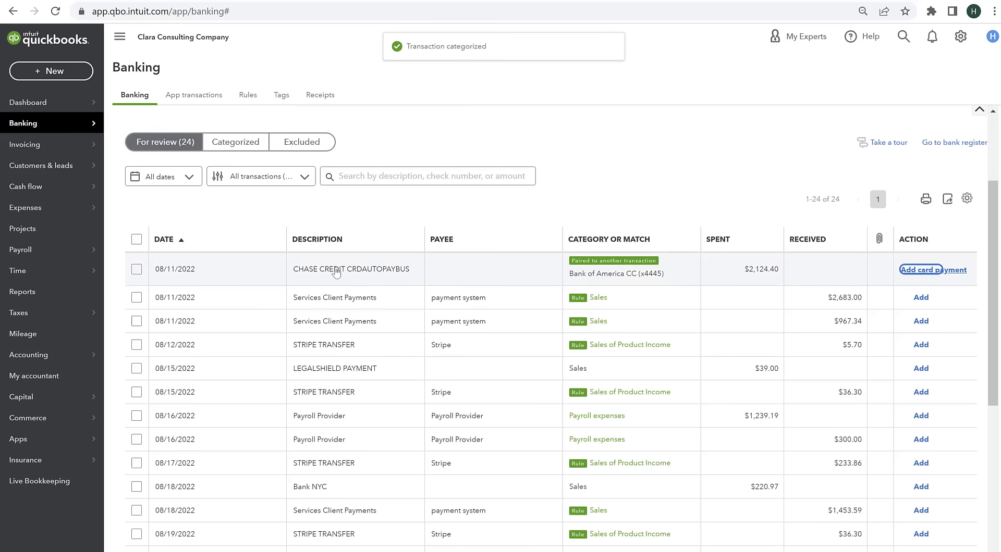
click(519, 273)
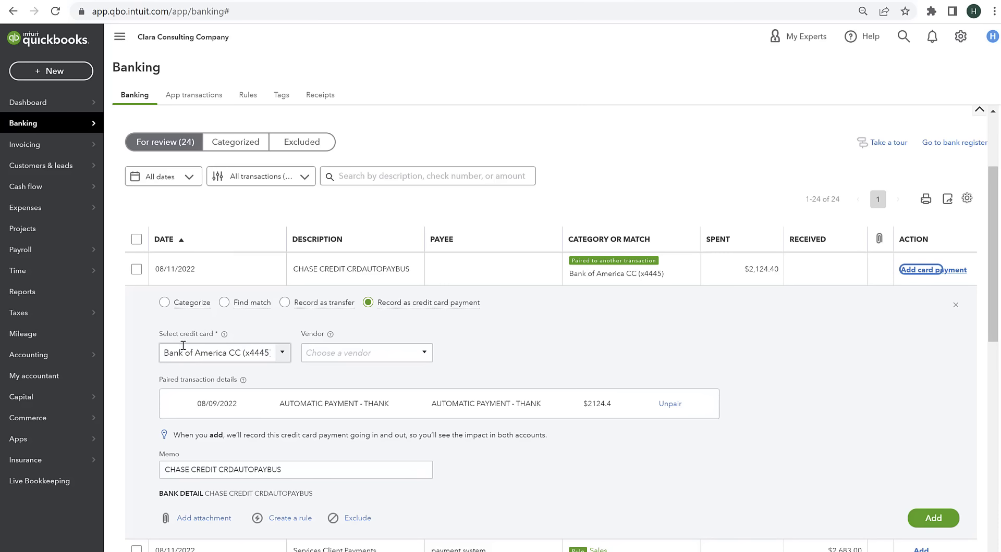
click(281, 354)
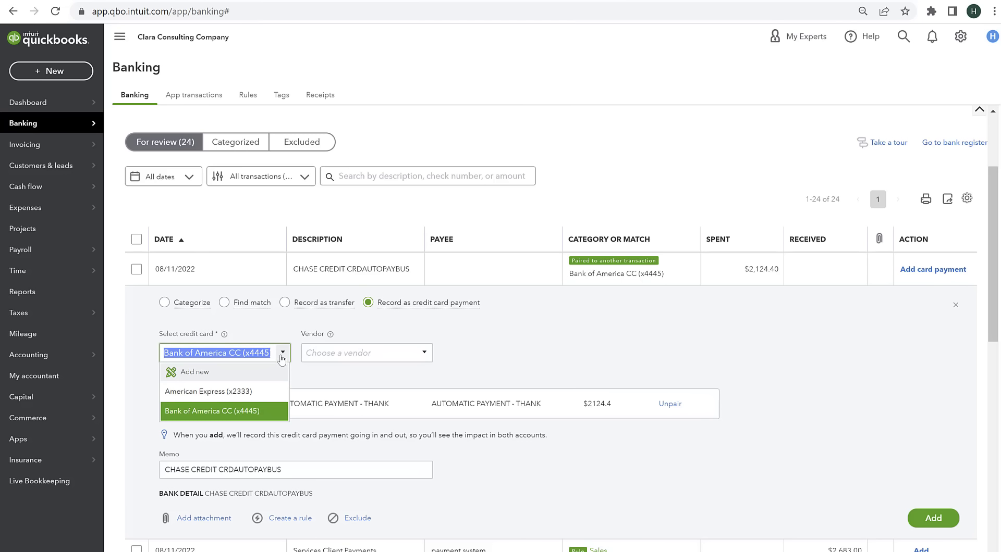
click(258, 413)
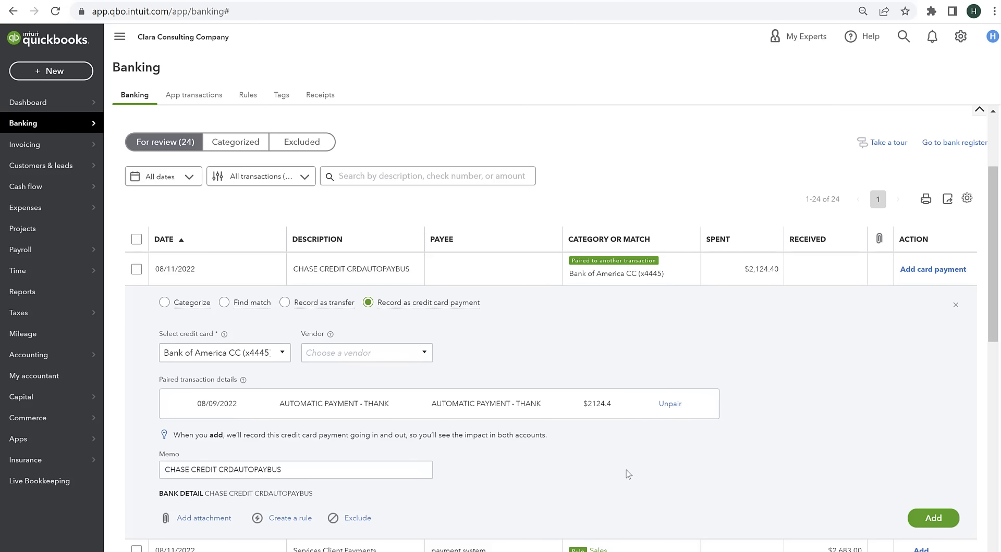
click(933, 519)
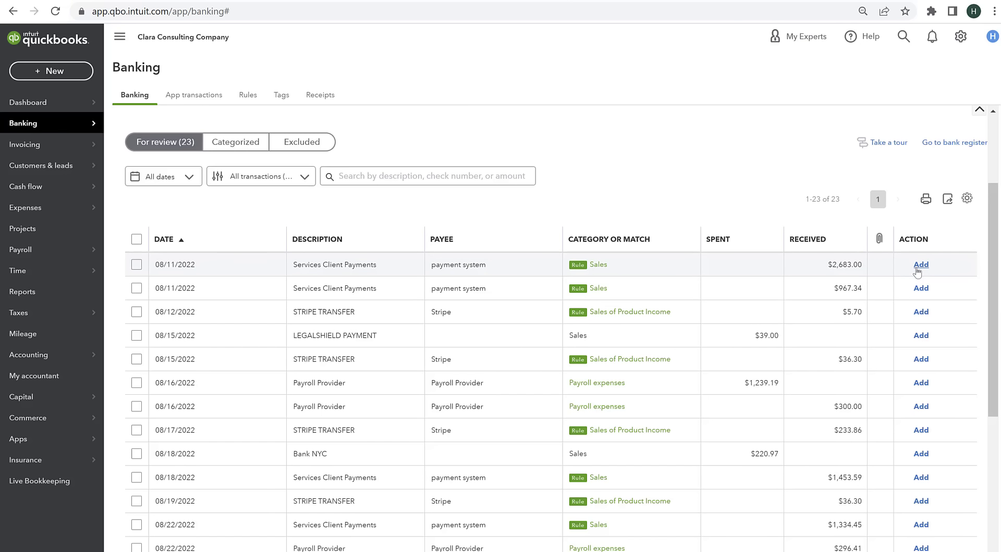
Add both 08/11/2022 Services Client Payments and the 08/12/2022 STRIPE TRANSFER to the books
click(921, 265)
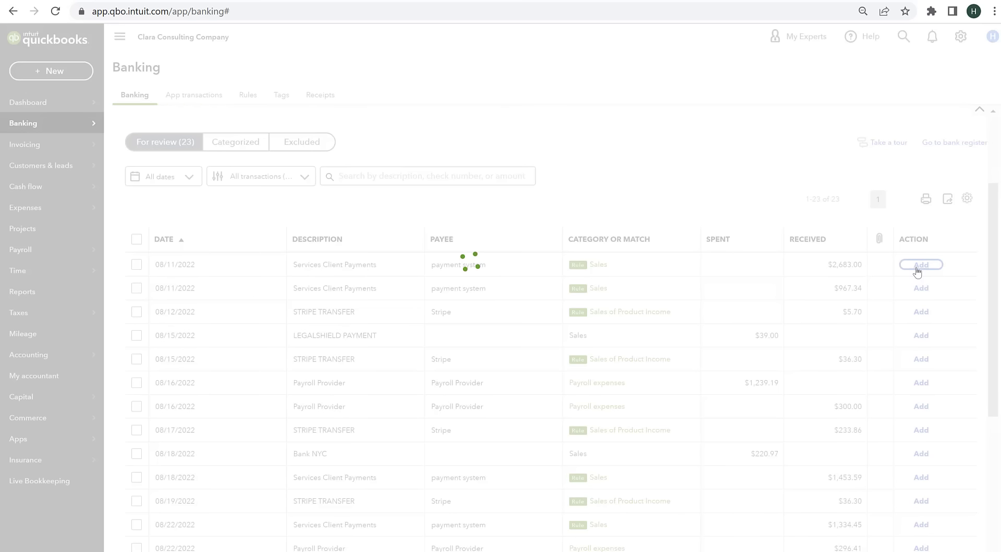
click(917, 267)
click(917, 266)
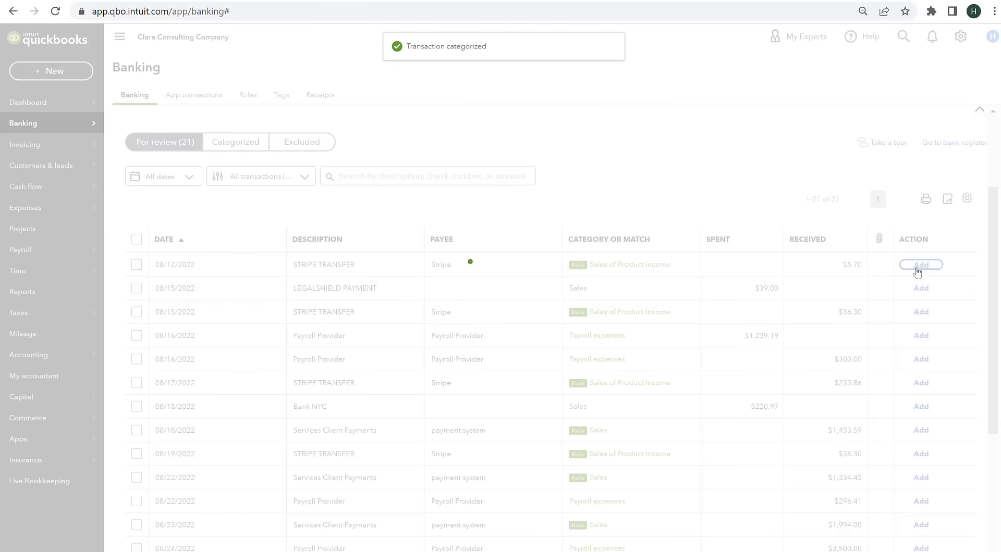
Create Legalshield as a new payee for the 08/15/2022 LEGALSHIELD PAYMENT transaction
click(340, 266)
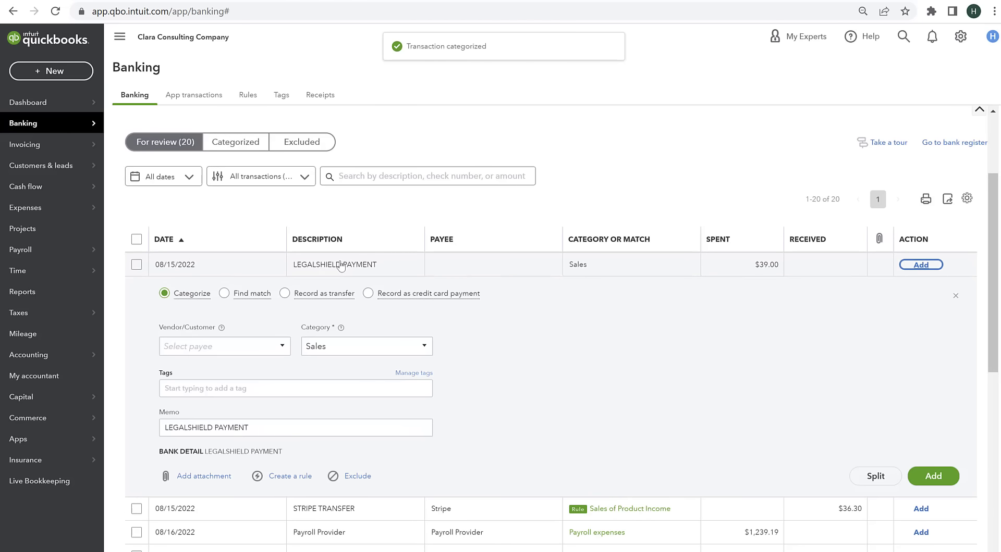
click(233, 348)
text(Legalshield)
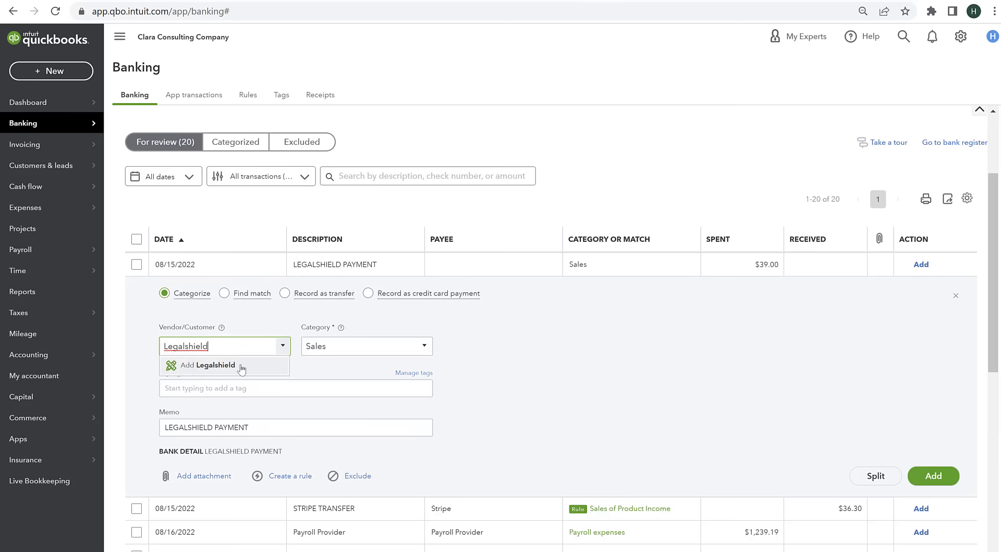
click(209, 365)
click(308, 207)
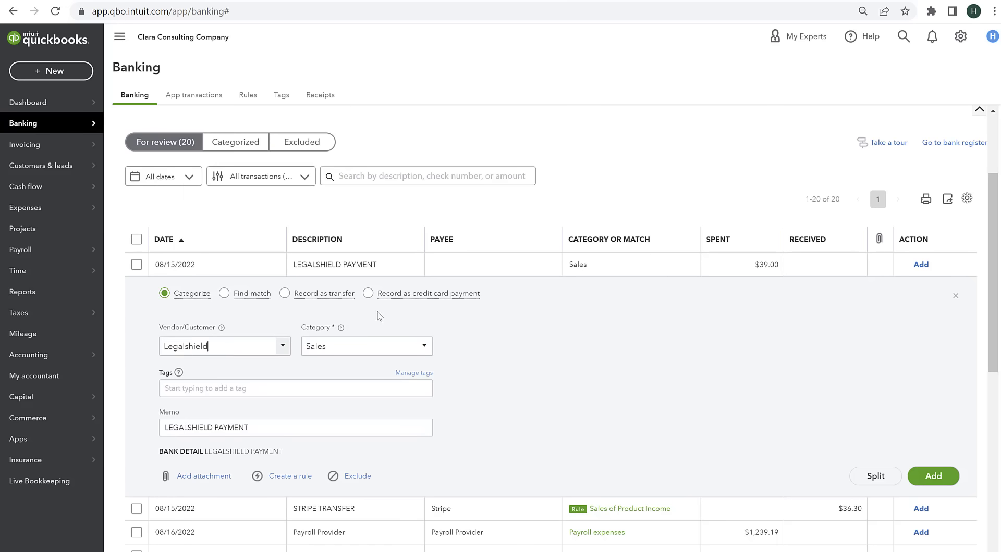
Categorize the 08/15/2022 LEGALSHIELD PAYMENT as Legal fees under Legal & accounting services and add it to the books
click(352, 345)
text(legal)
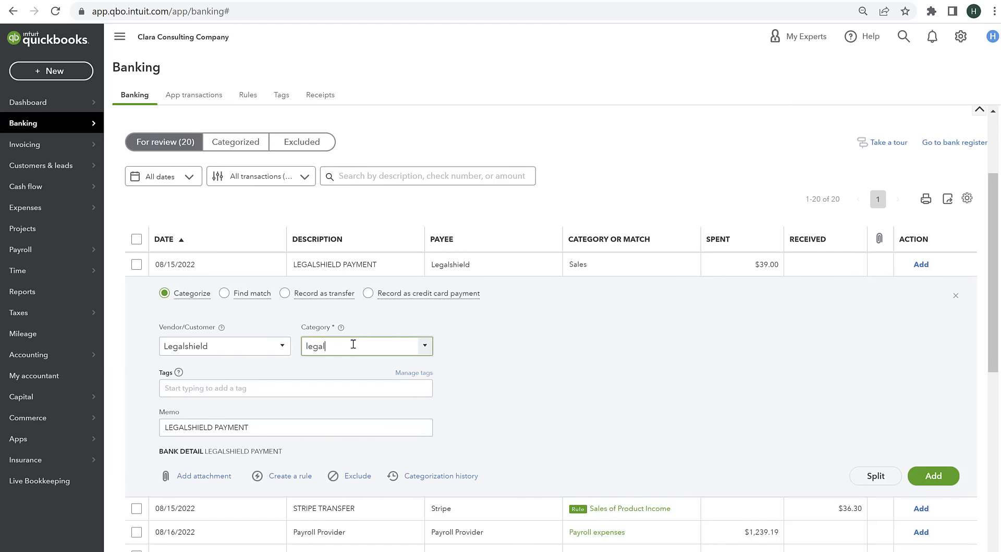
click(358, 424)
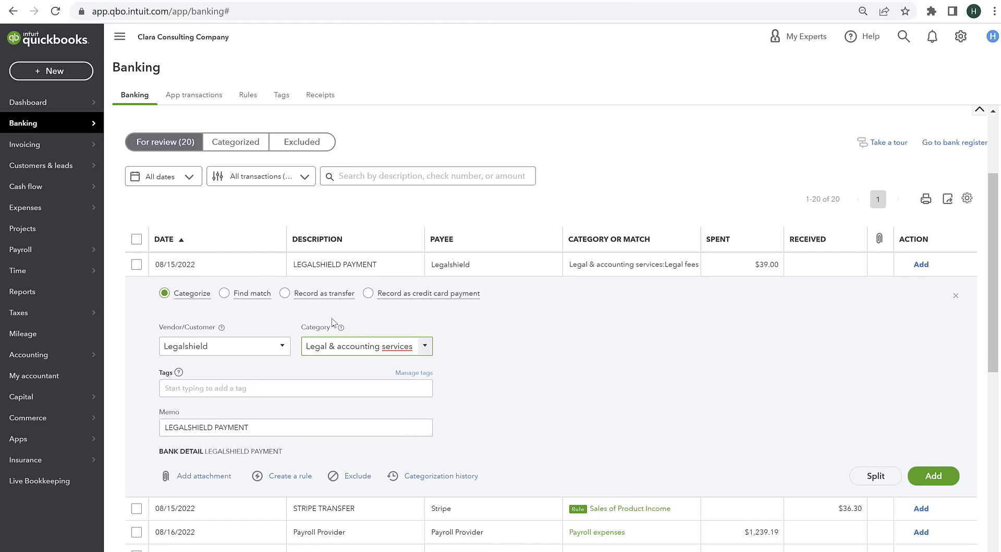
click(933, 476)
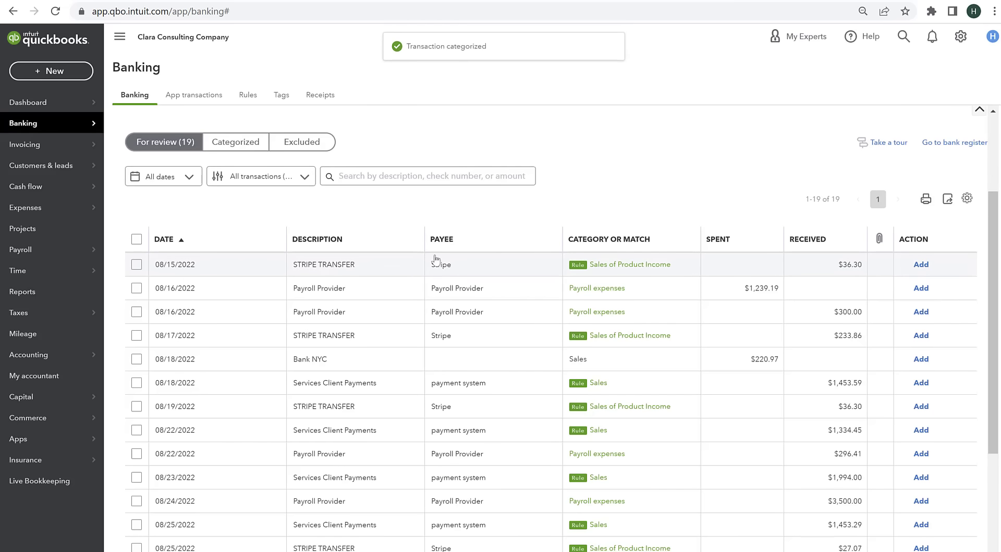
click(388, 272)
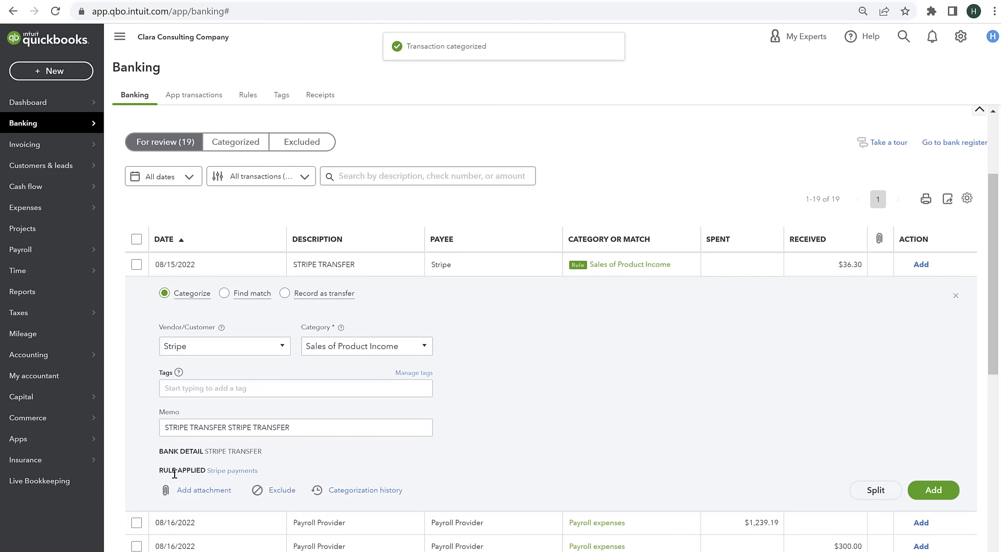
click(199, 491)
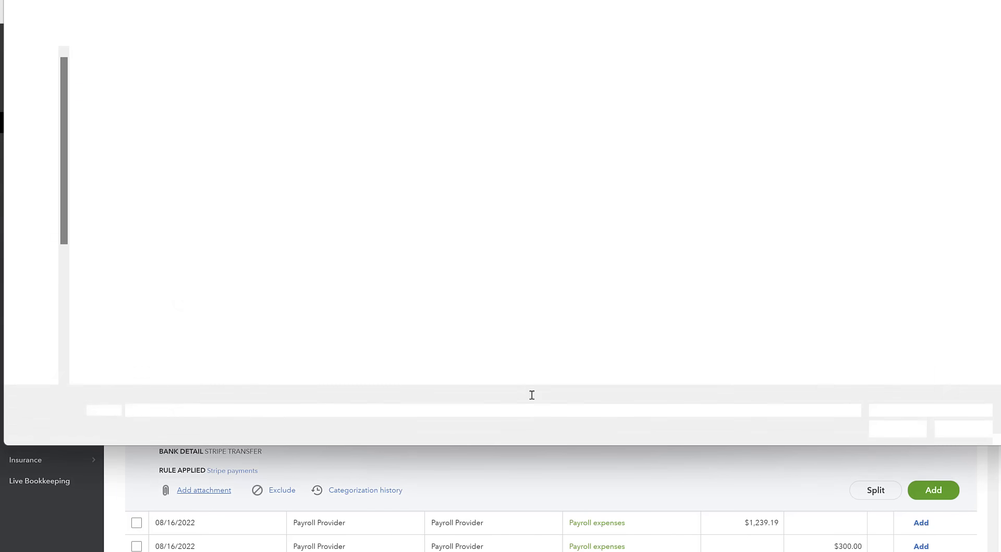
key(Escape)
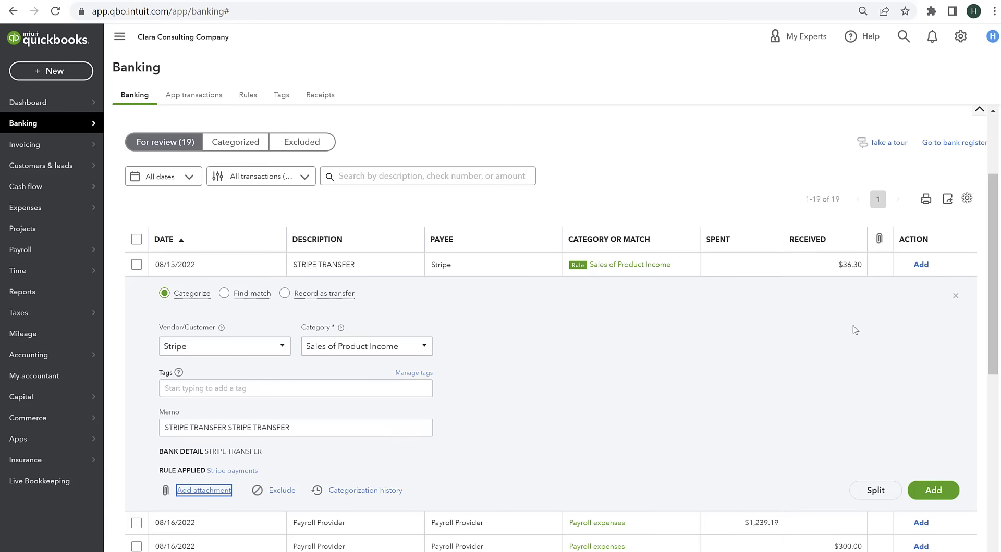
click(955, 298)
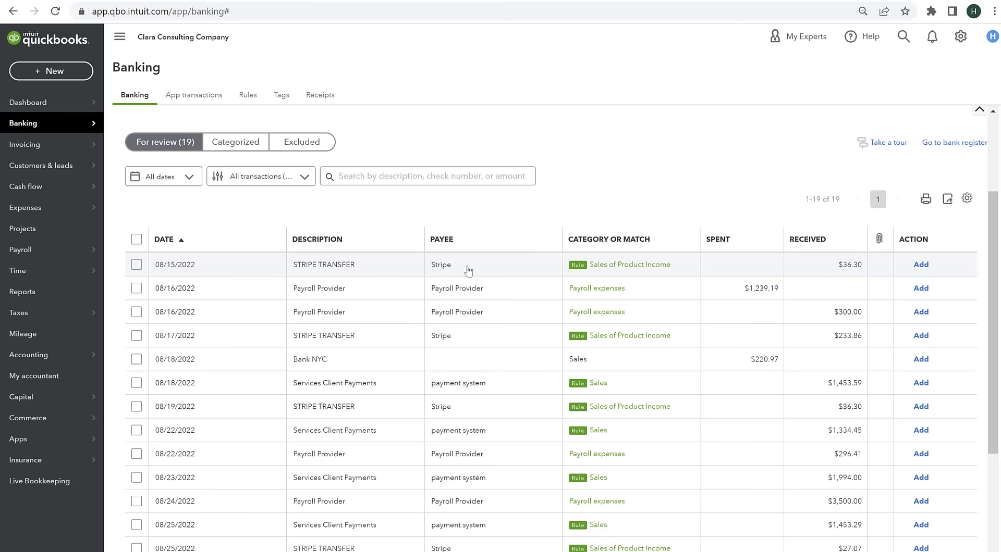
click(396, 270)
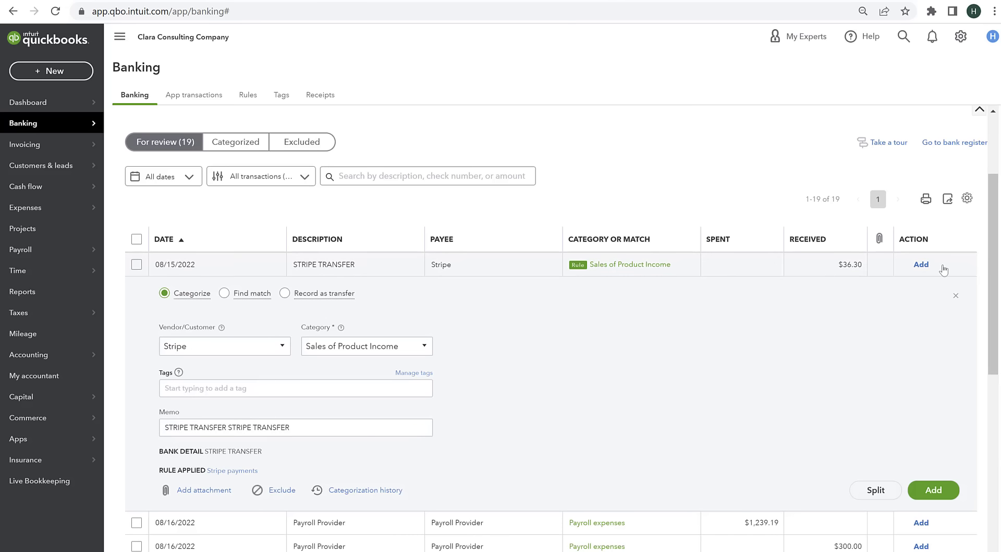
click(955, 296)
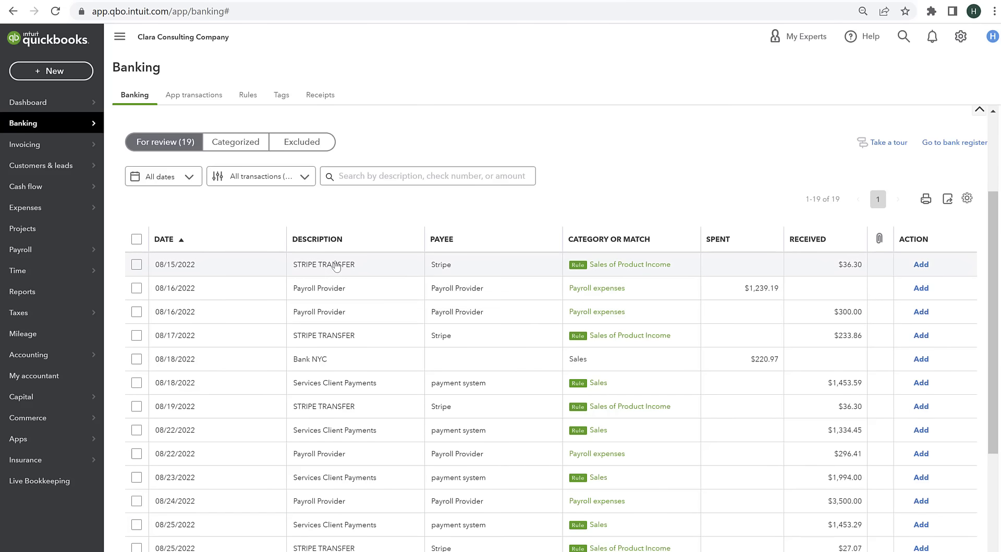
Add the 08/15/2022 STRIPE TRANSFER and the 08/16/2022 Payroll Provider expense of $1,239.19 to the books
click(920, 264)
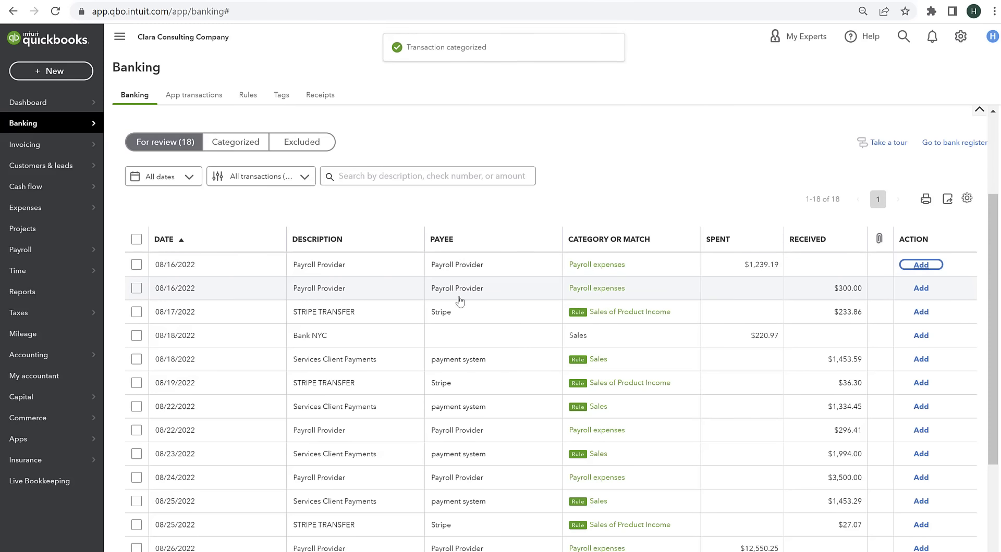
click(360, 268)
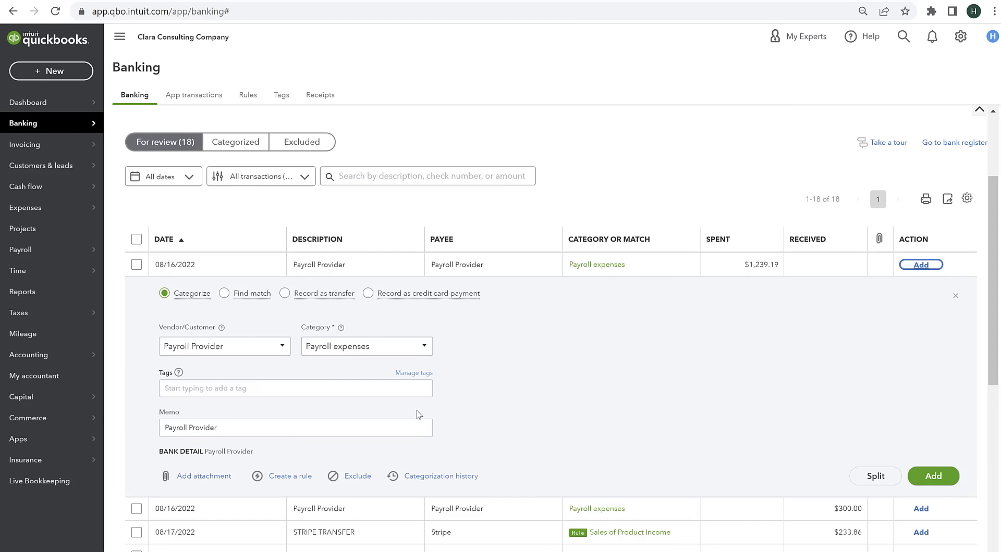
click(929, 472)
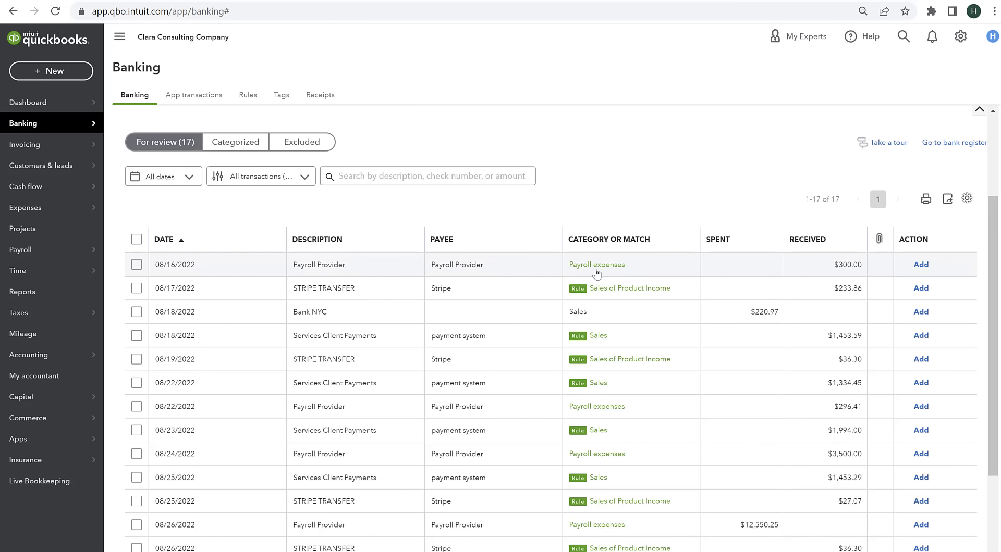
Set the category of the 08/16/2022 Payroll Provider deposit of $300.00 to Other income
click(477, 271)
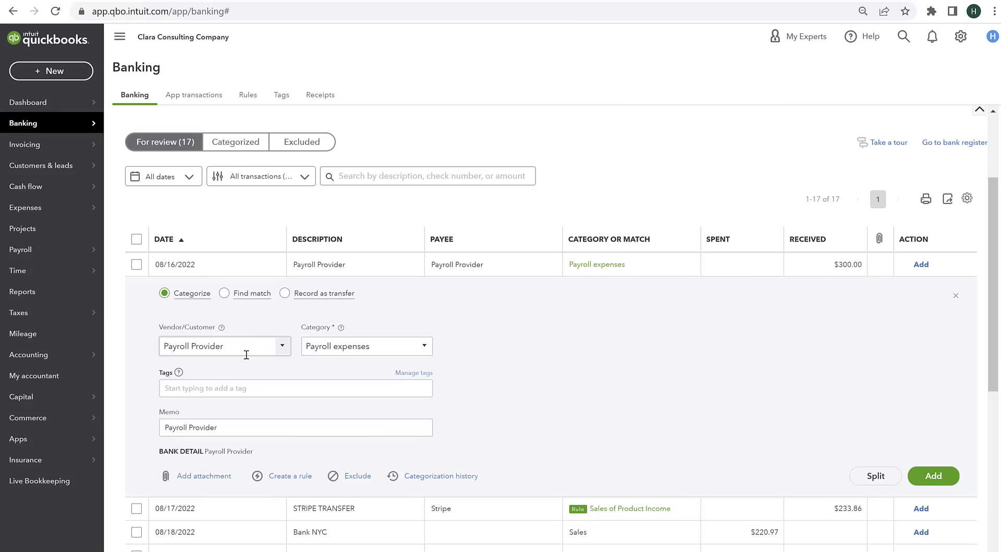
click(377, 350)
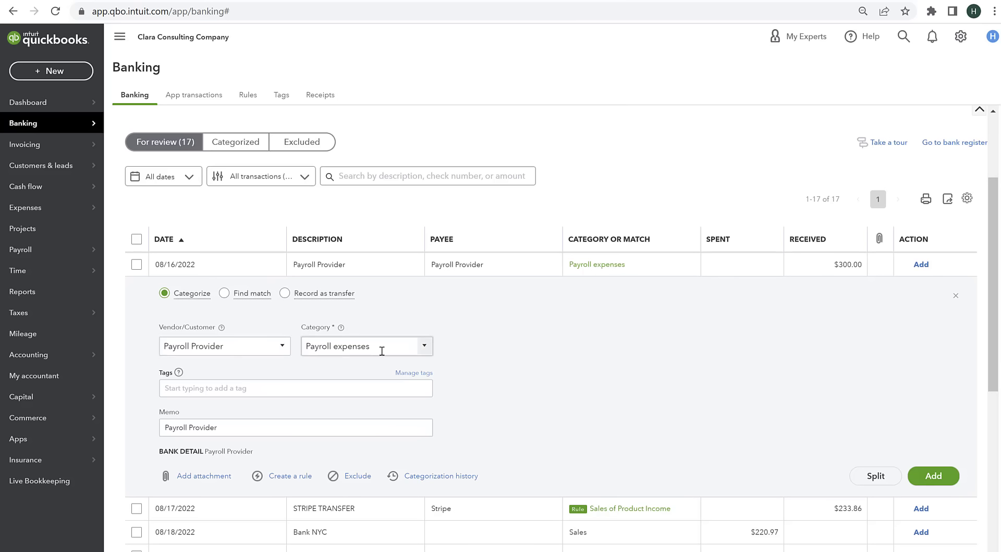
triple_click(383, 352)
text(Commi)
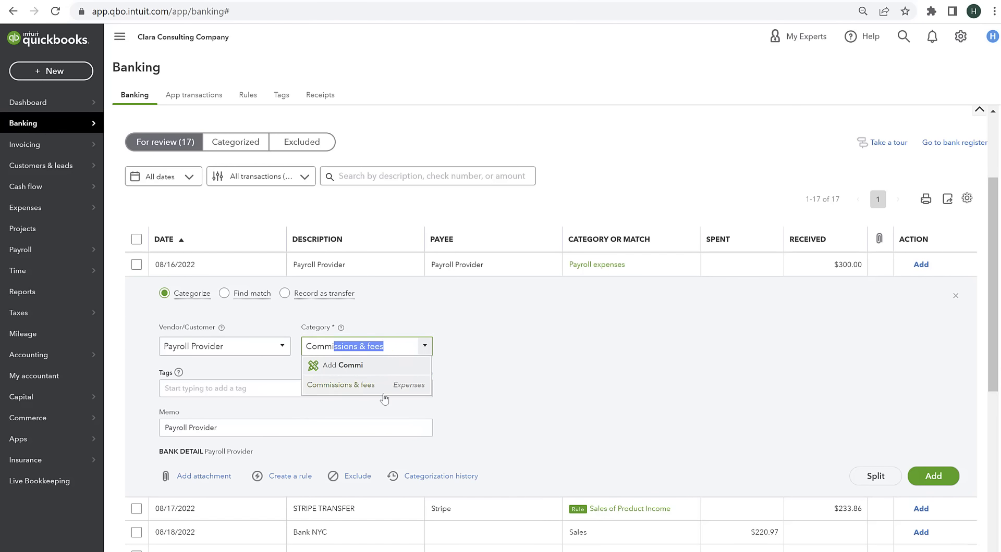
key(BackSpace)
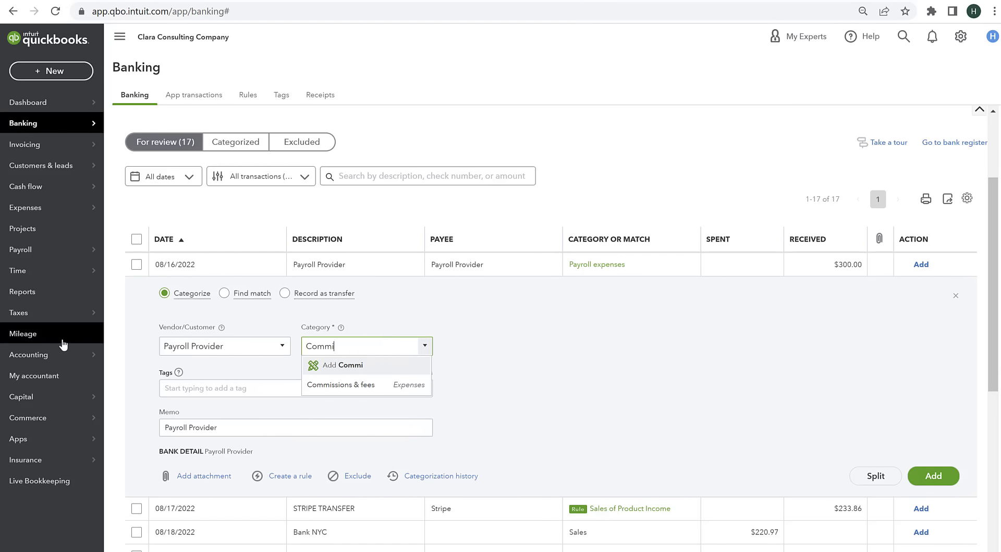
key(BackSpace)
key(BackSpace)
key(BackSpace)
text(other)
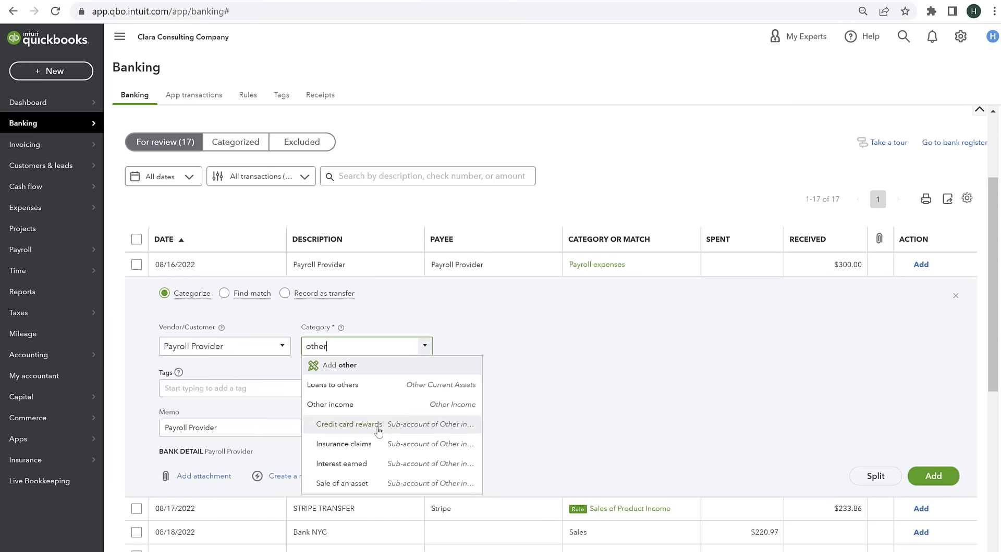
click(359, 405)
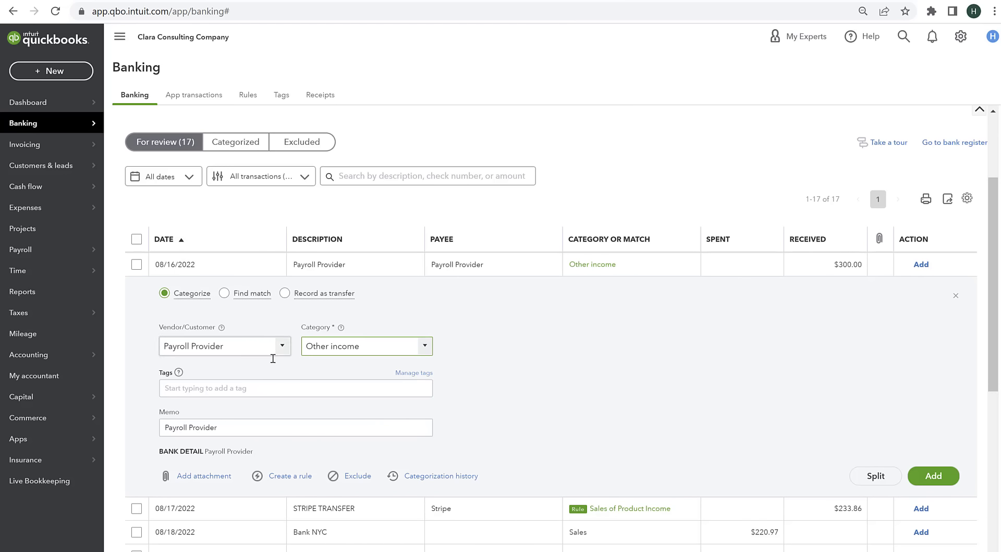
Add the $300.00 Payroll Provider deposit and the 08/17/2022 STRIPE TRANSFER to the books
click(953, 475)
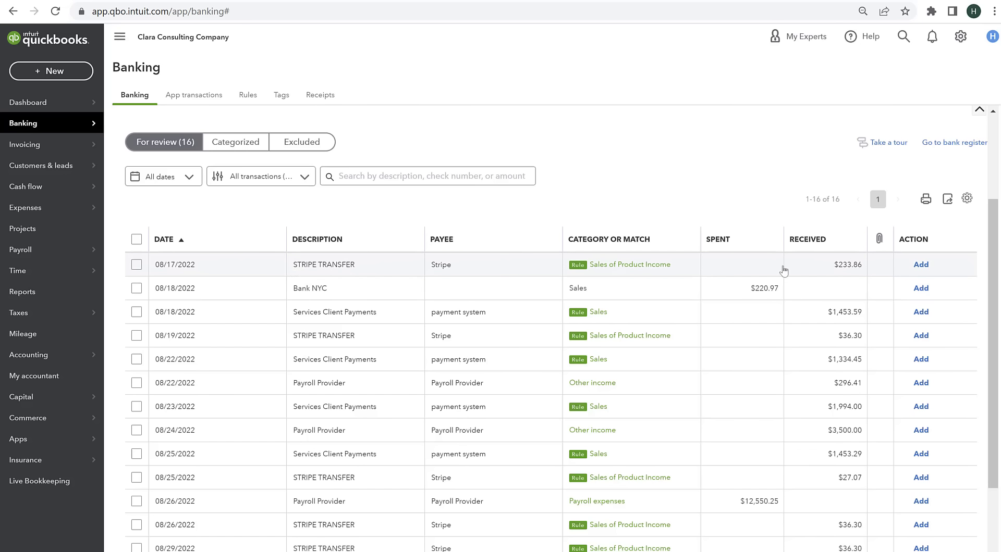
click(921, 265)
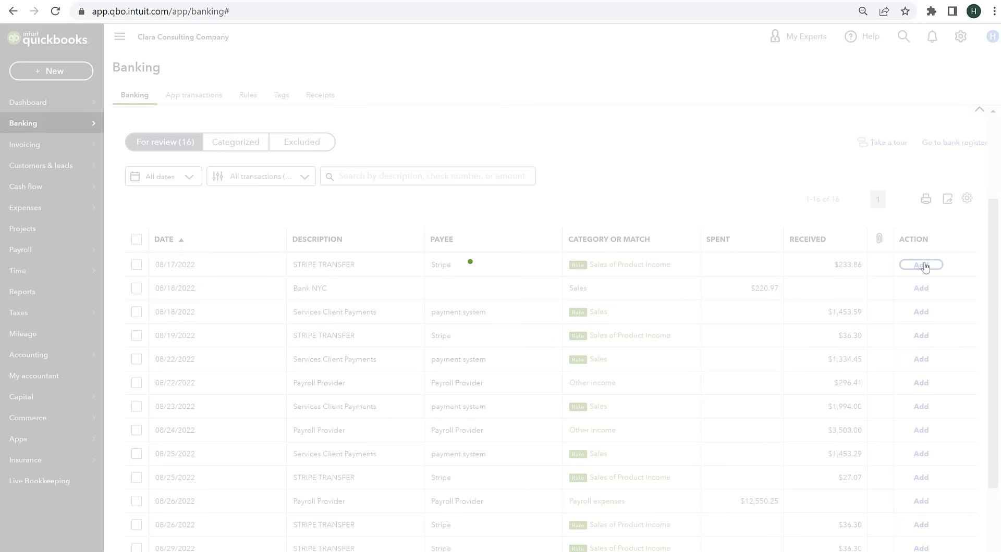
Categorize the 08/18/2022 Bank NYC expense of $220.97 as Business loan interest under Interest paid
click(345, 266)
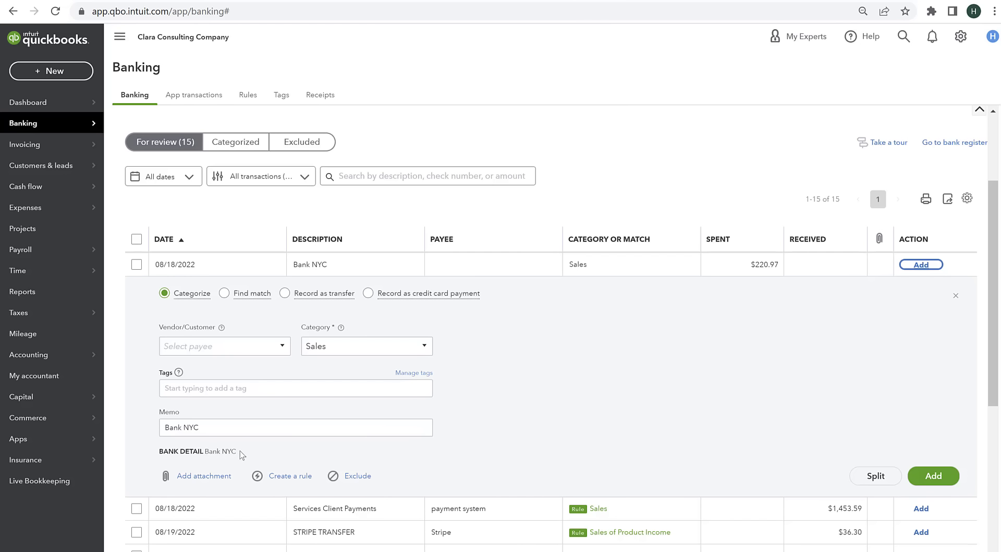
click(330, 346)
text(Interest paid)
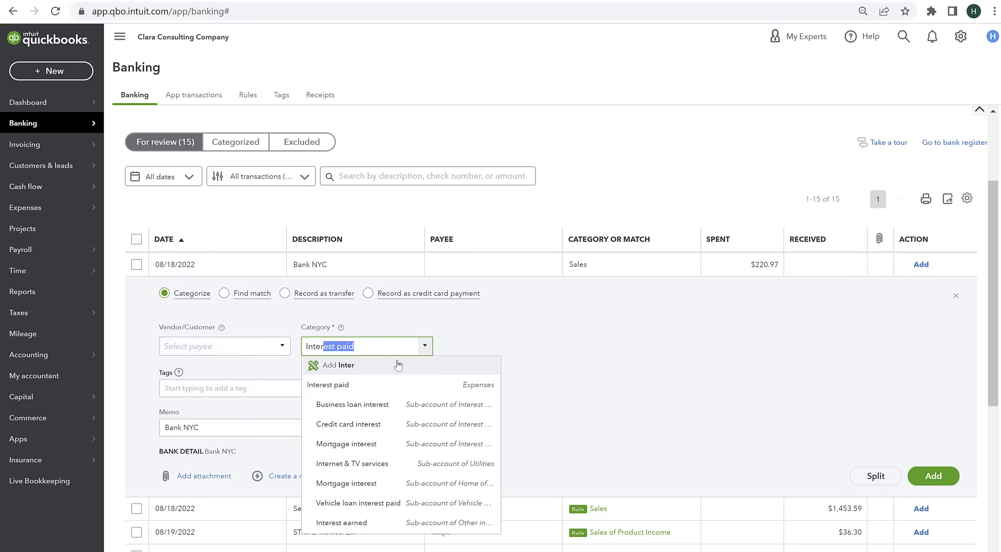
click(376, 407)
Create a vendor named Bank NYC and assign it as the payee of the 08/18/2022 expense
click(212, 347)
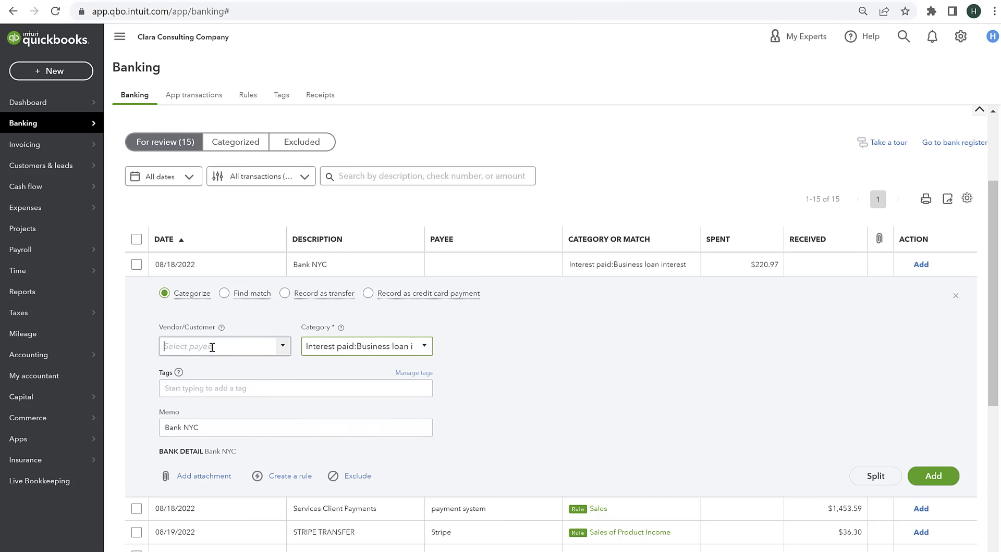
text(Bank NYC)
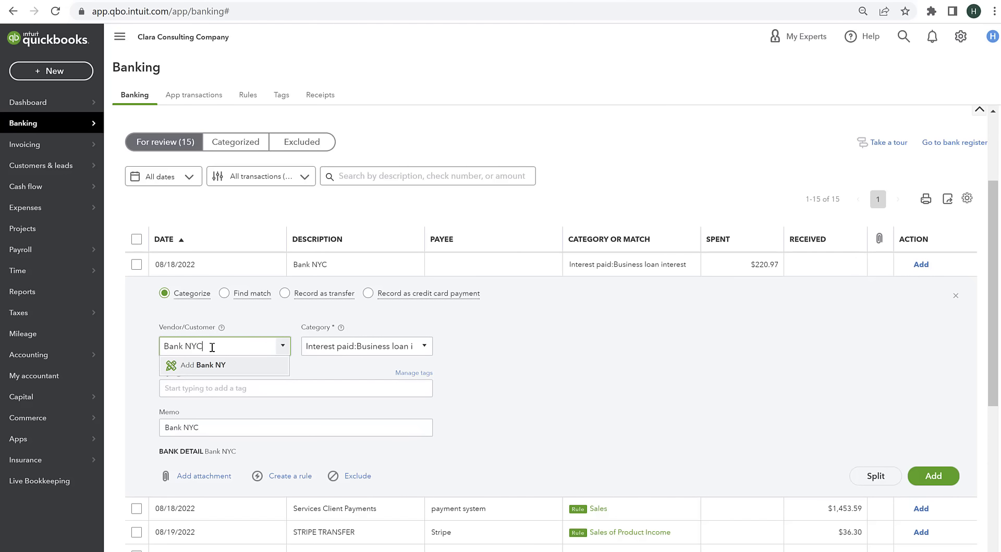
click(205, 364)
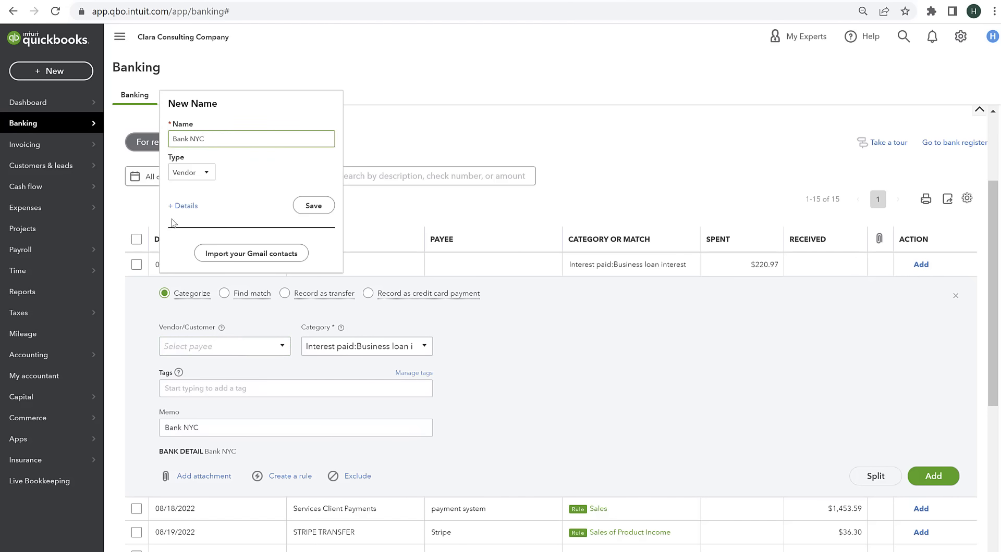
click(319, 209)
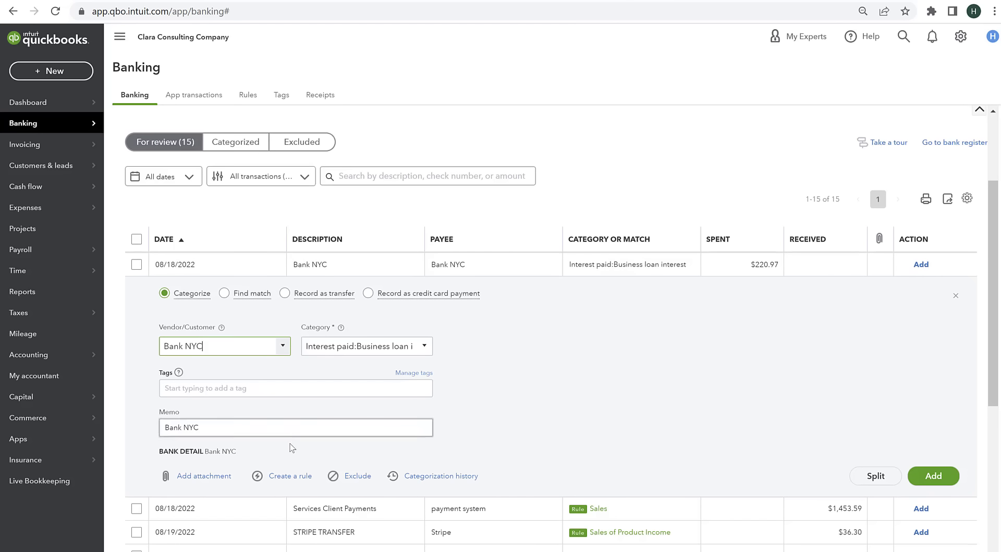
Create a rule named "interest expense - bank NYC" from the Bank NYC expense and add the expense to the books
click(290, 476)
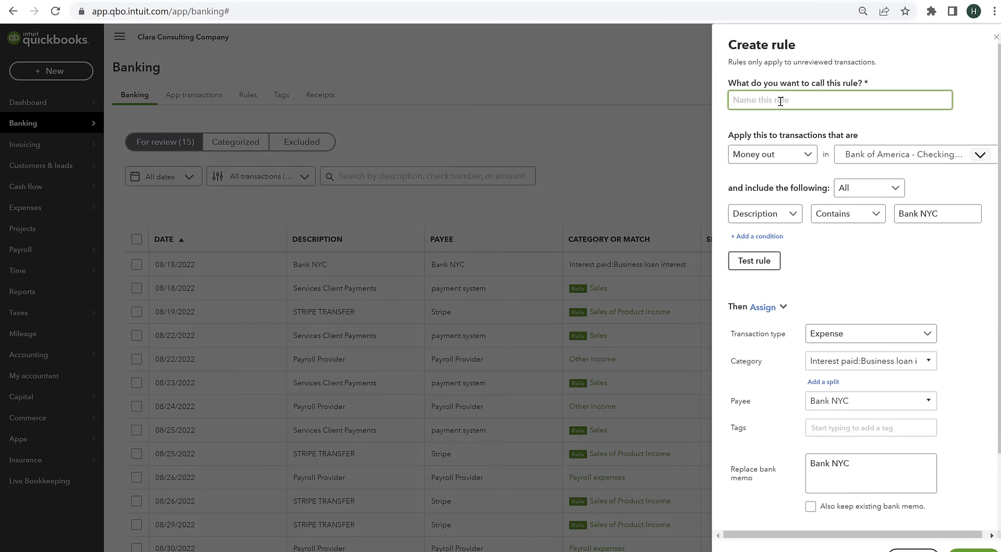
text(interest expense - bank NYC)
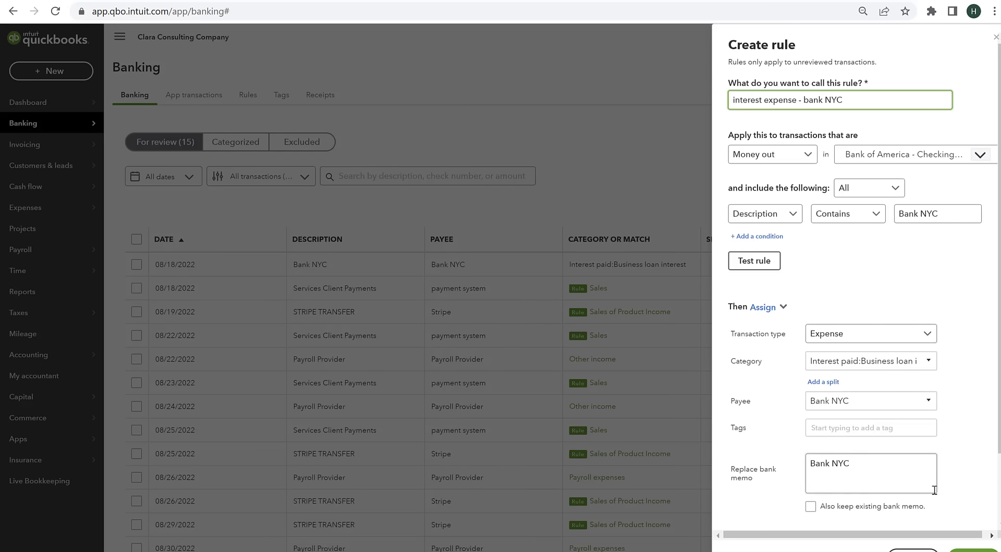
click(973, 551)
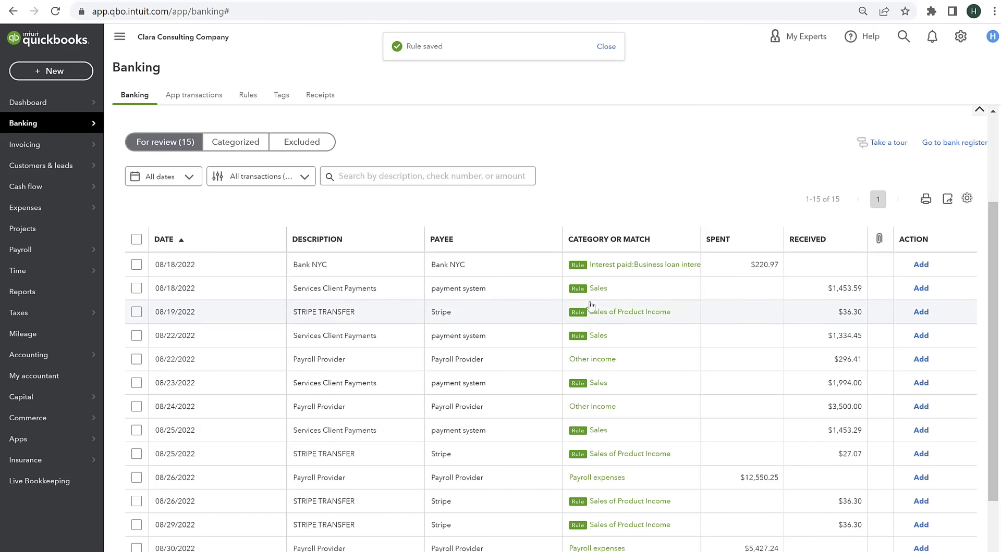
click(917, 266)
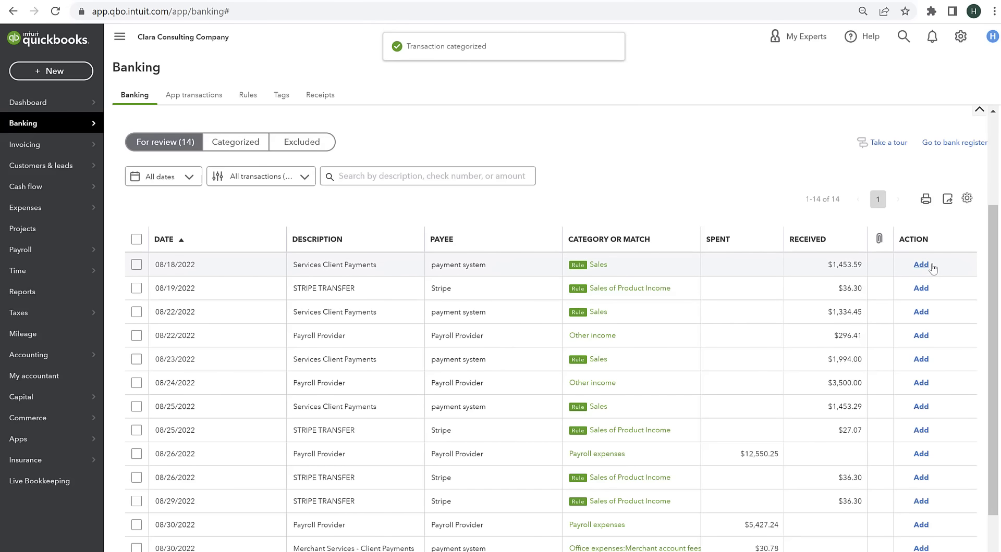
Add the 08/18/2022 and 08/22/2022 Services Client Payments, the 08/19/2022 STRIPE TRANSFER and the $296.41 Payroll Provider deposit to the books
click(929, 266)
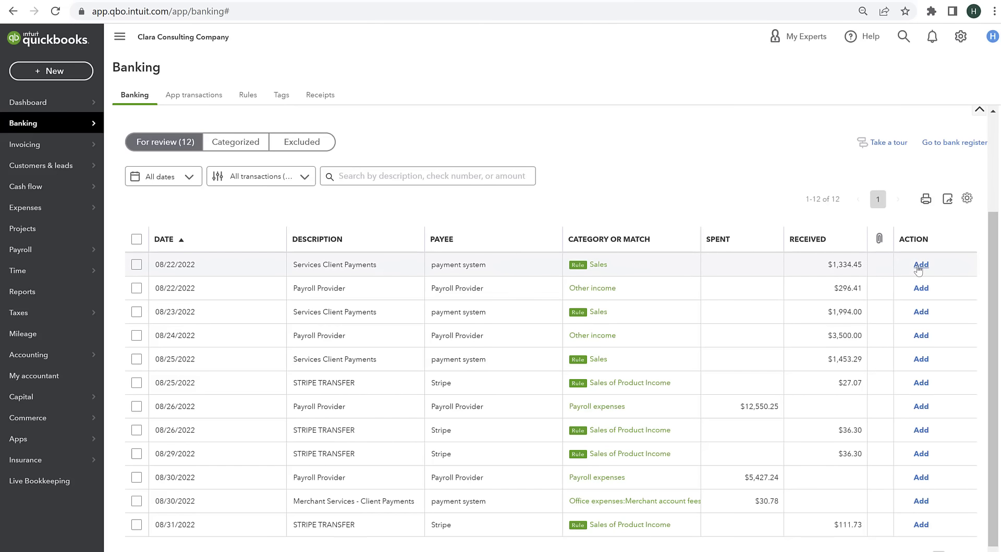
click(920, 265)
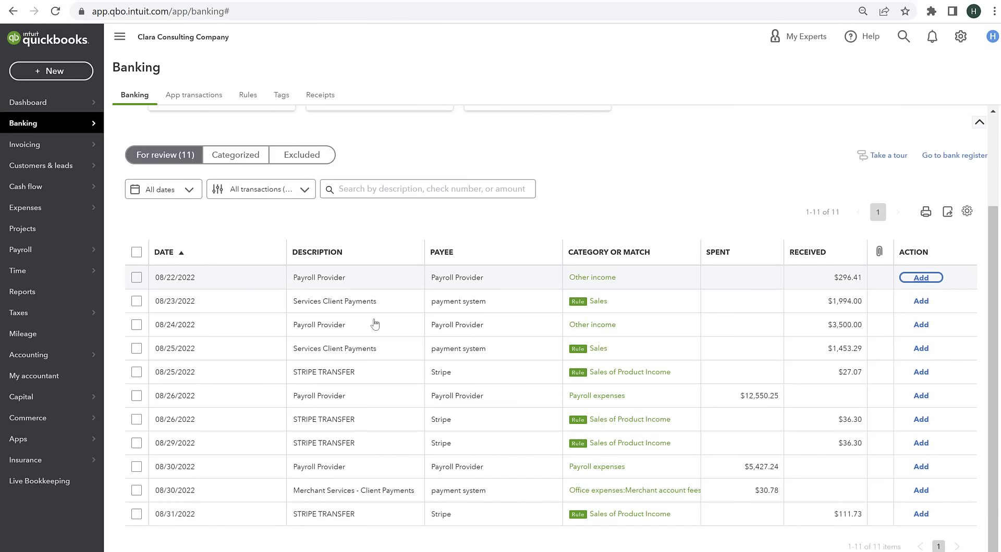
click(344, 280)
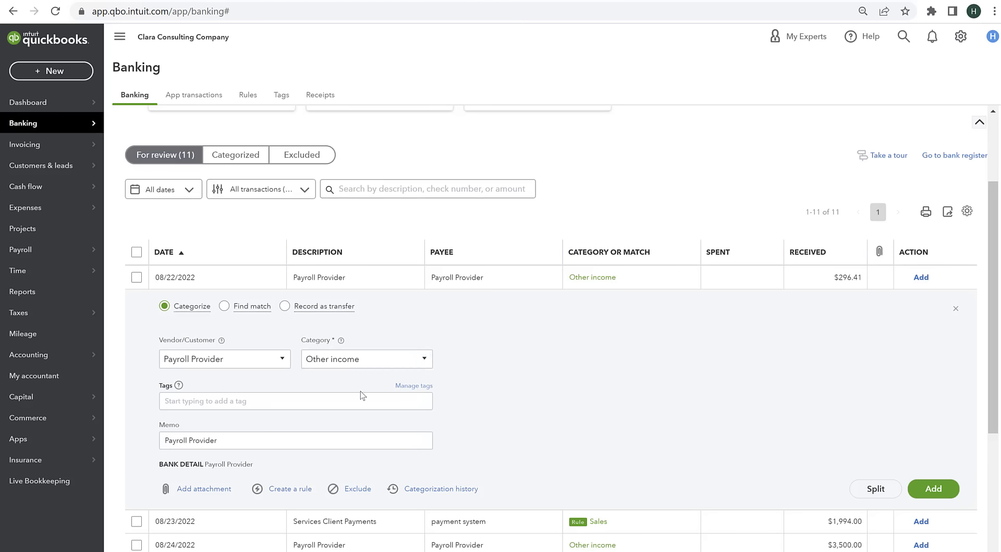
click(365, 361)
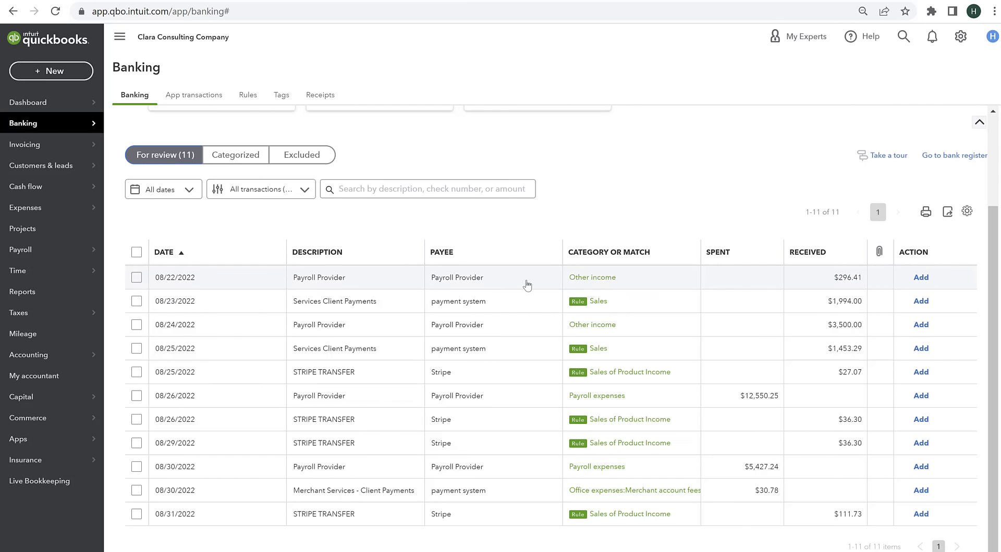
click(921, 278)
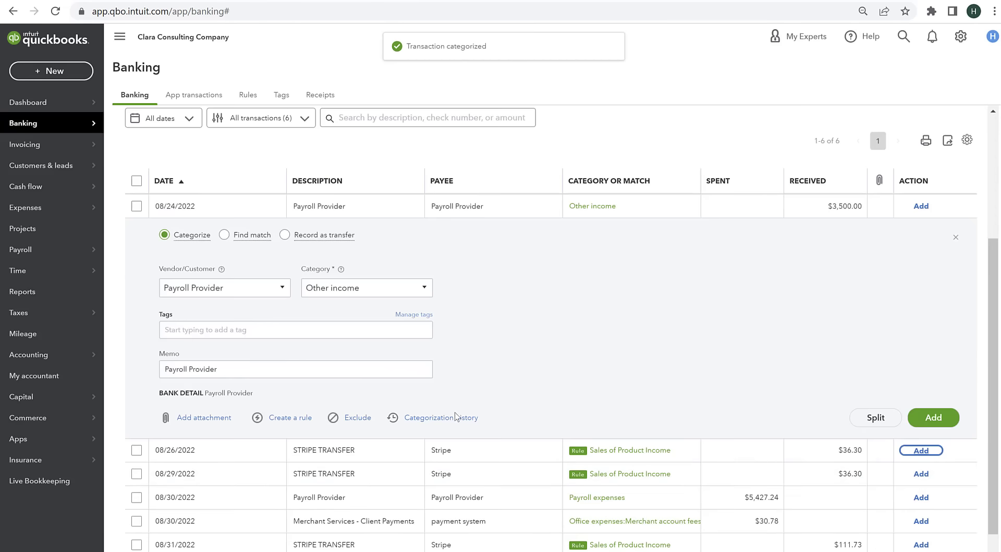
Categorize the 08/24/2022 Payroll Provider deposit of $3,500.00 as Contract labor and add it to the books
click(383, 288)
text(Payroll)
key(BackSpace)
key(BackSpace)
key(BackSpace)
key(BackSpace)
key(BackSpace)
key(BackSpace)
key(BackSpace)
text(Contract labor)
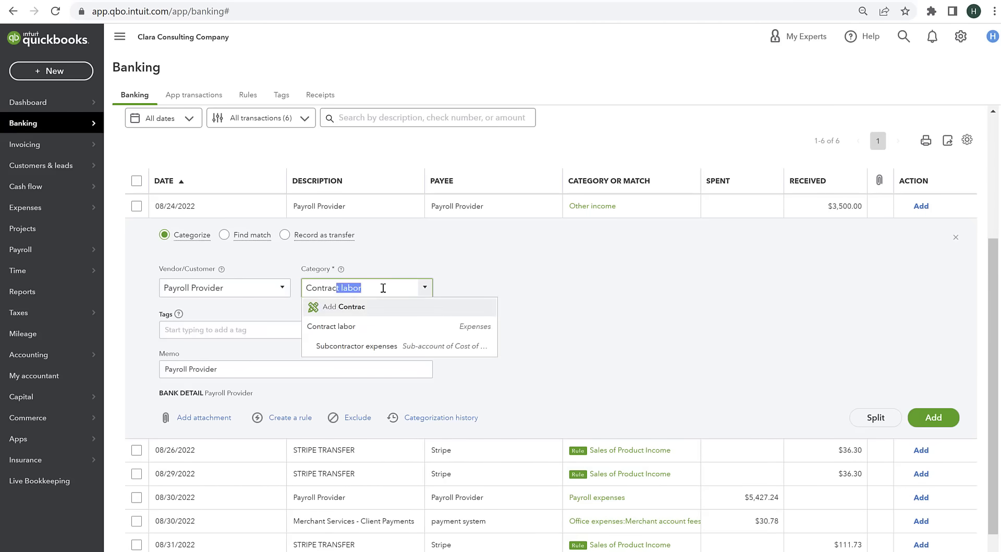
click(933, 418)
click(921, 401)
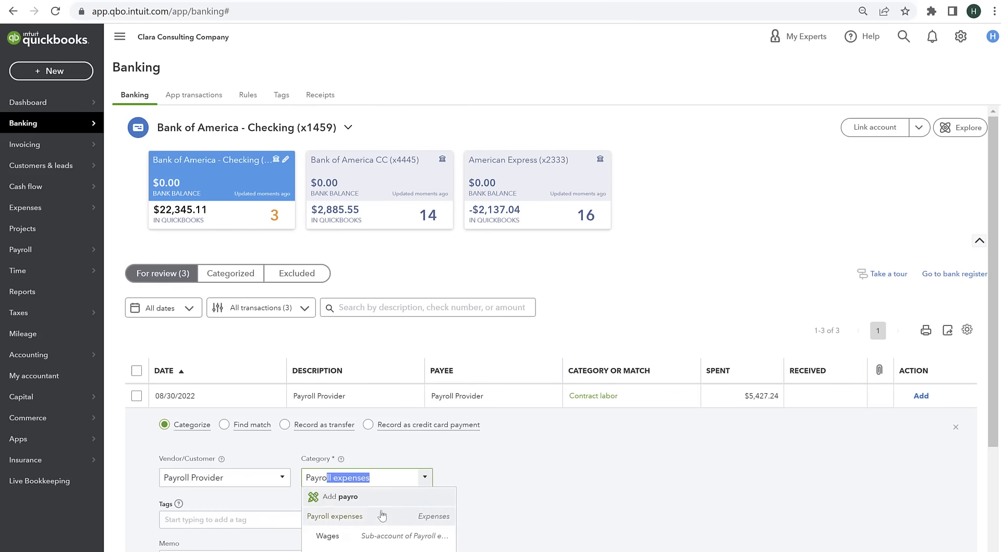
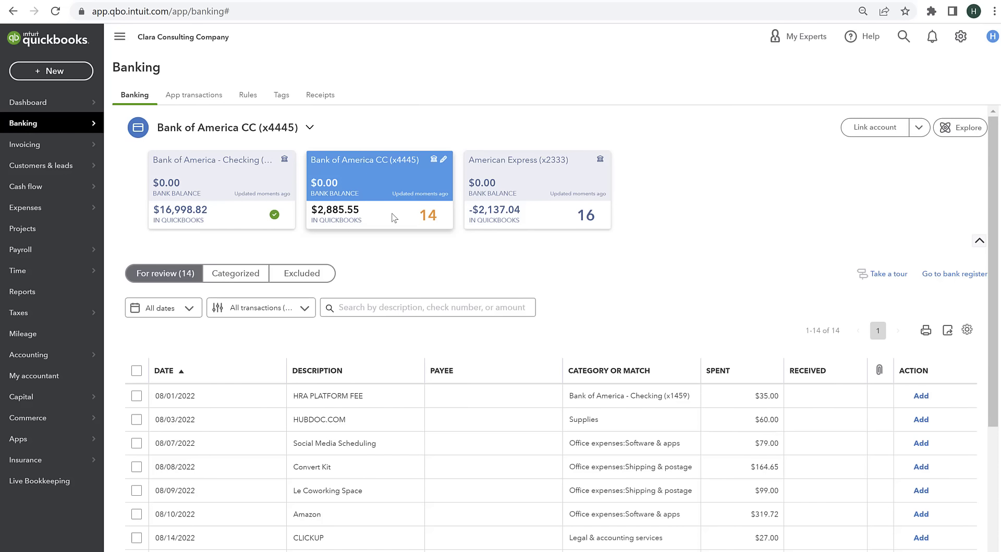
Create a vendor named Take Command Health as the payee of the 08/01/2022 HRA PLATFORM FEE in Bank of America CC
scroll(396, 219, down, 3)
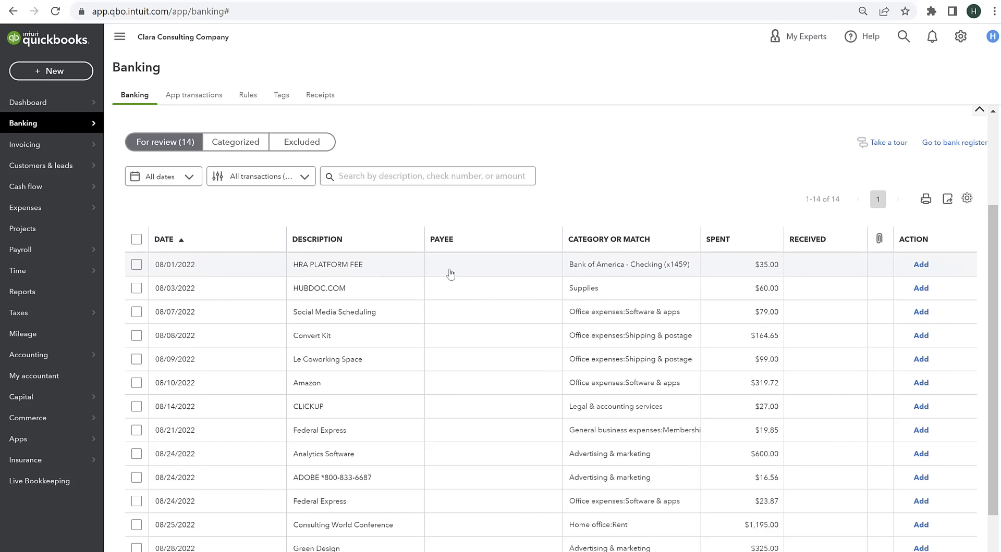
click(383, 269)
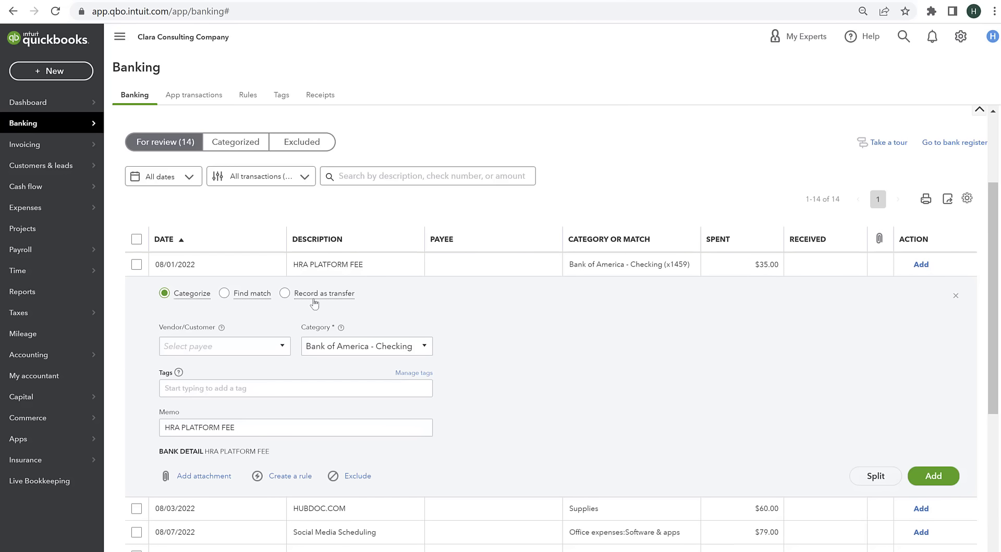
click(222, 347)
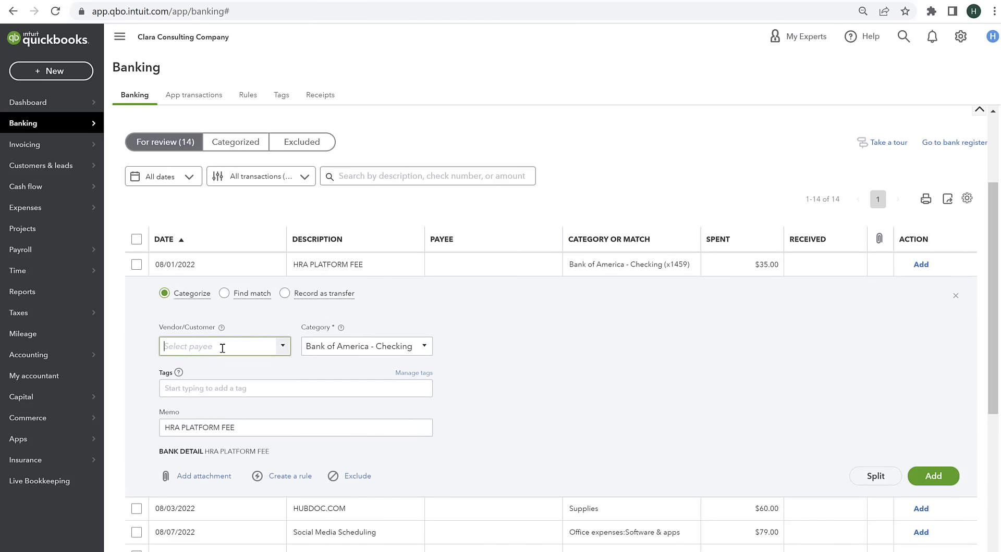
text(Take Command Health)
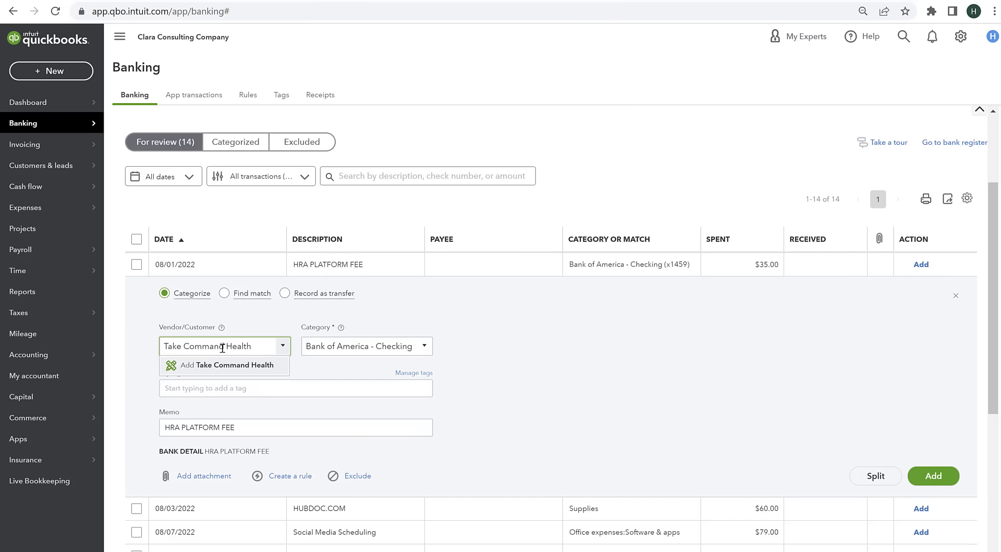
click(225, 365)
click(313, 206)
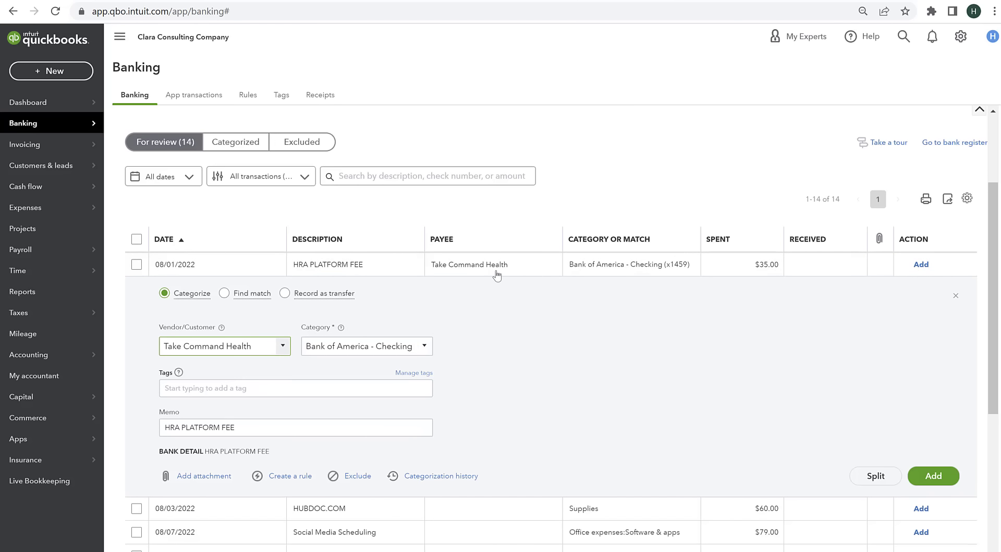
Set the category of the 08/01/2022 HRA PLATFORM FEE to Payroll expenses
click(368, 345)
text(payro)
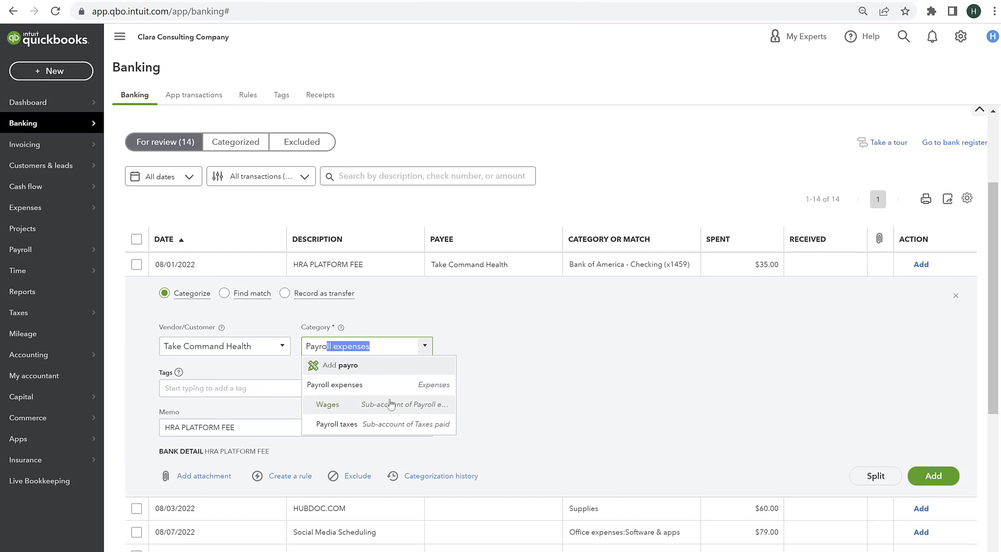
click(365, 385)
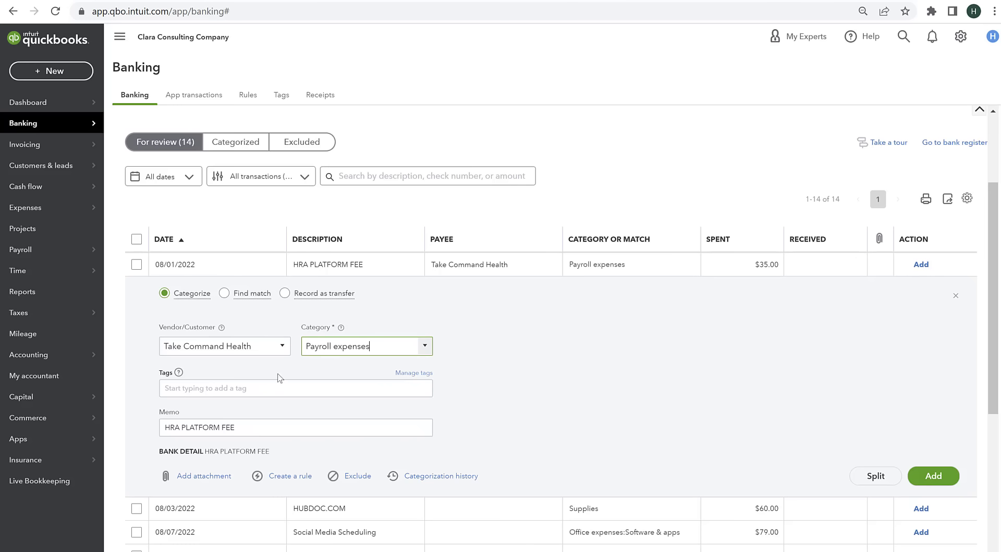
click(385, 345)
mouse_move(2, 313)
text(soft)
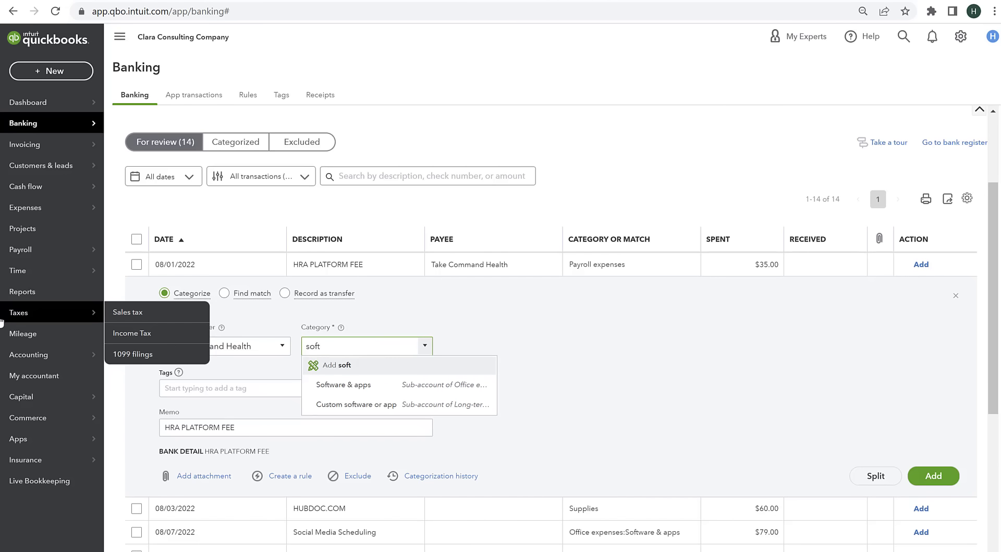
key(BackSpace)
key(BackSpace)
key(BackSpace)
key(BackSpace)
Reselect Payroll expenses as the category of the HRA PLATFORM FEE and add it to the books
text(payro)
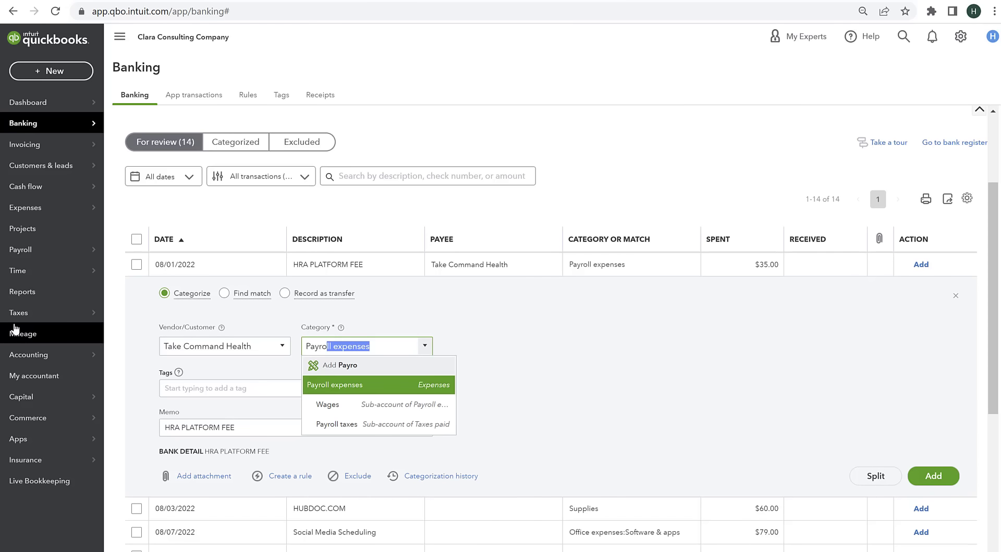
click(396, 394)
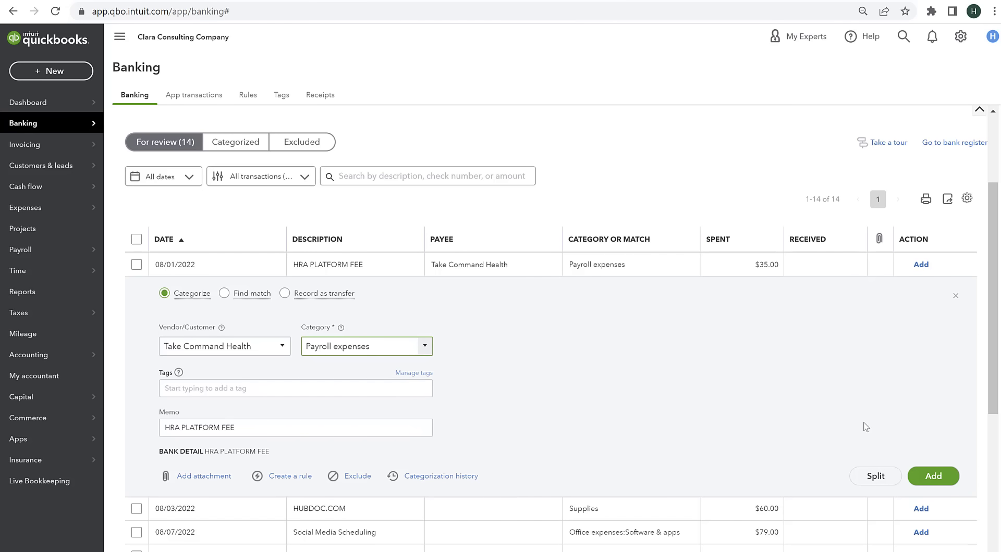
click(932, 477)
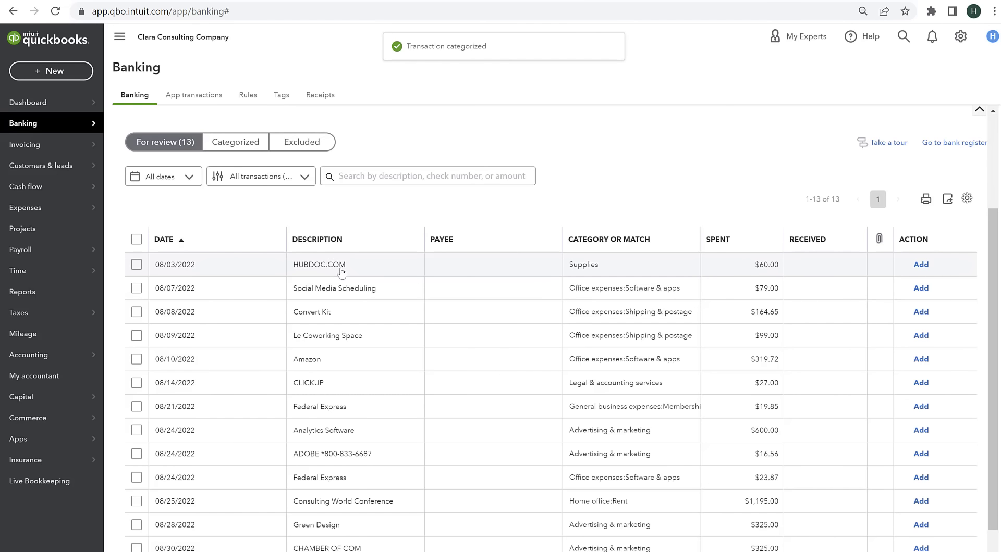
Create a vendor named Hubdoc and assign it as the payee of the 08/03/2022 HUBDOC.COM expense
click(342, 271)
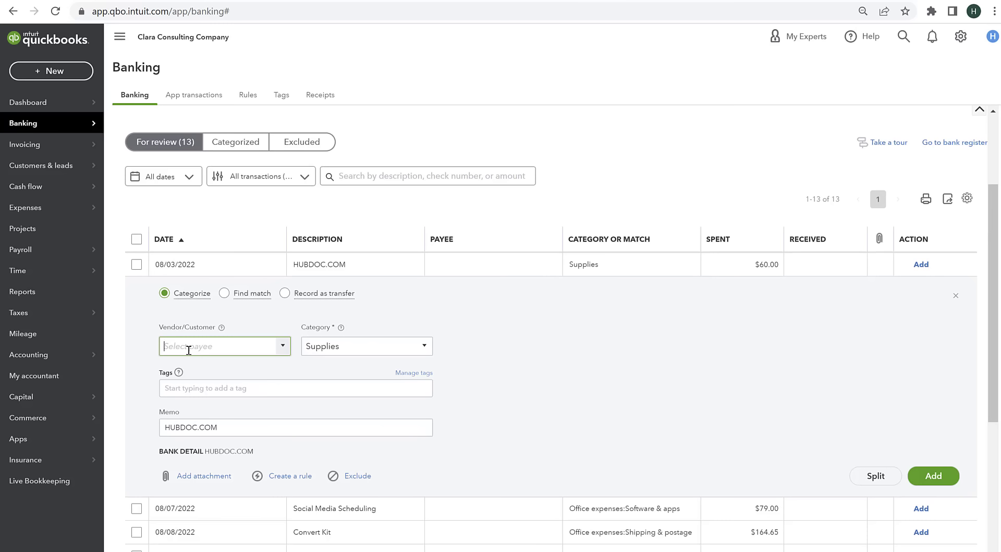
text(Hubdoc)
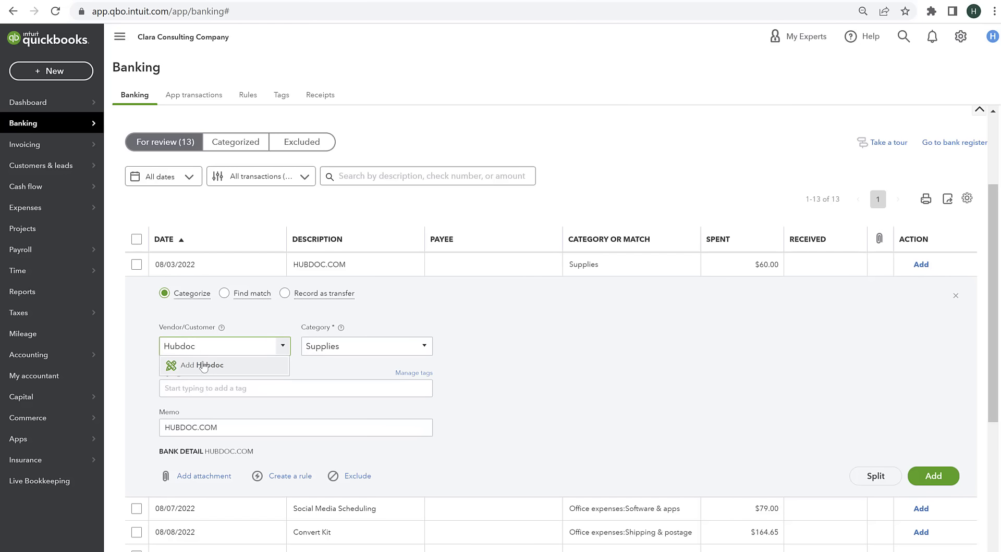
click(202, 365)
click(314, 206)
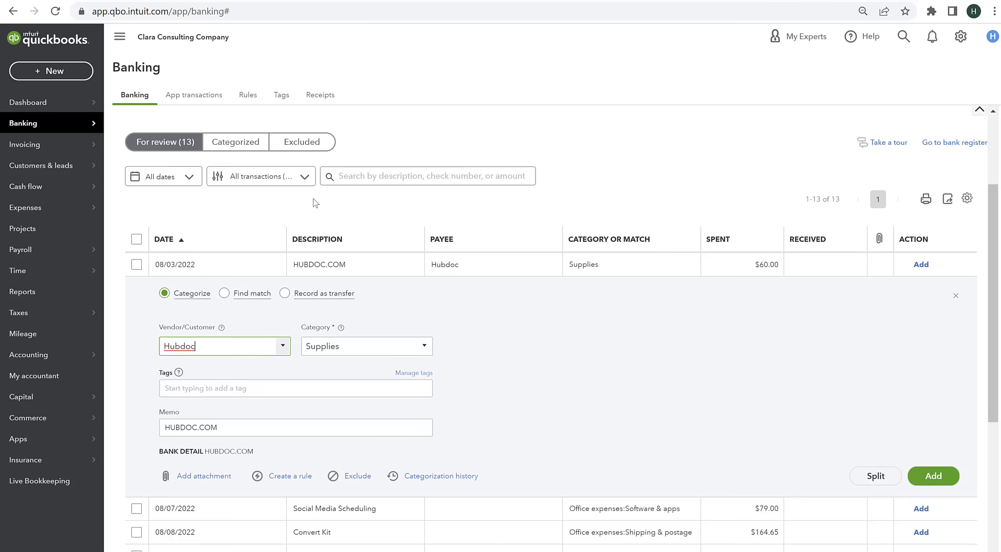
Categorize the HUBDOC.COM expense as Software & apps under Office expenses and add it to the books
click(357, 345)
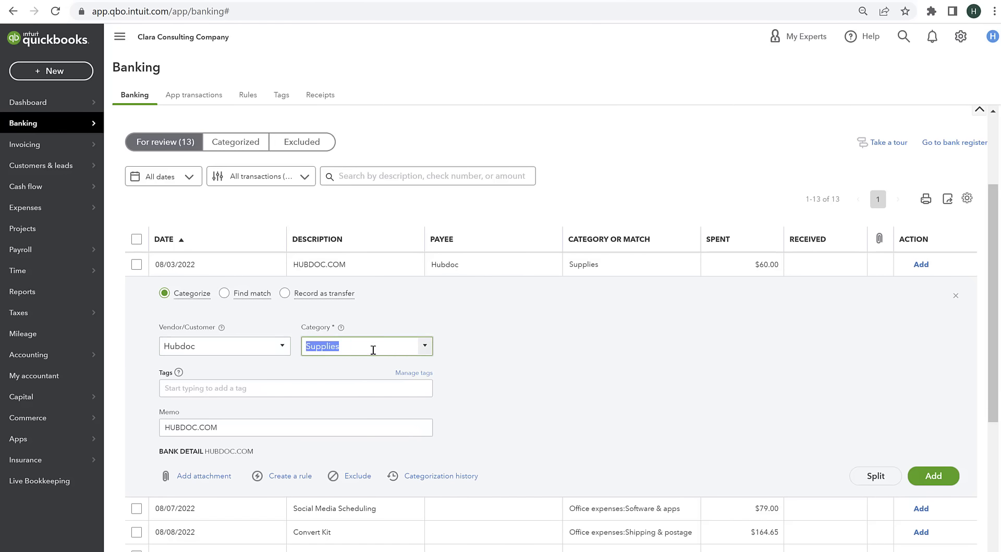
text(sof)
click(365, 383)
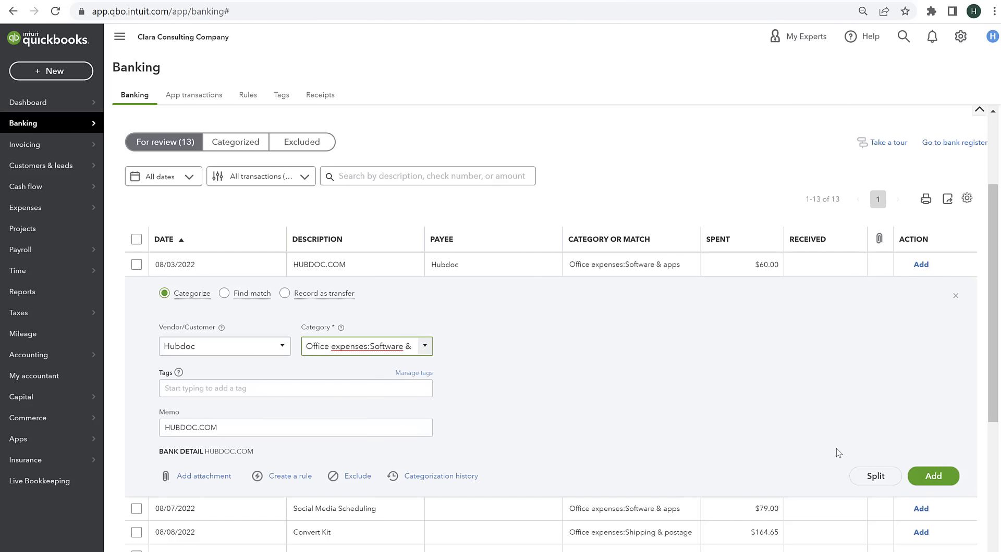
click(933, 476)
Create a vendor named Social Media Scheduling as the payee of the 08/07/2022 Social Media Scheduling expense of $79.00
click(329, 268)
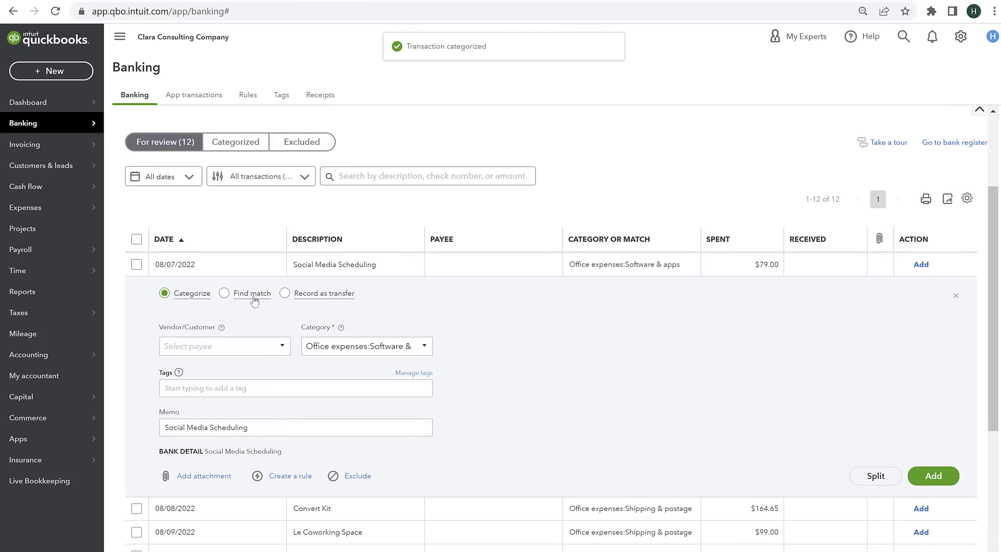
text(S)
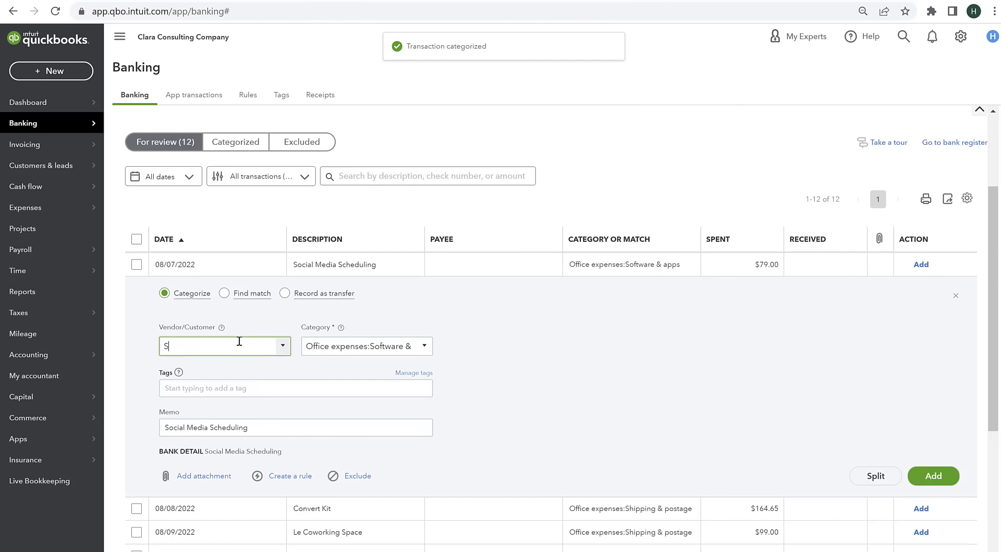
text(ocial Meida)
key(BackSpace)
key(BackSpace)
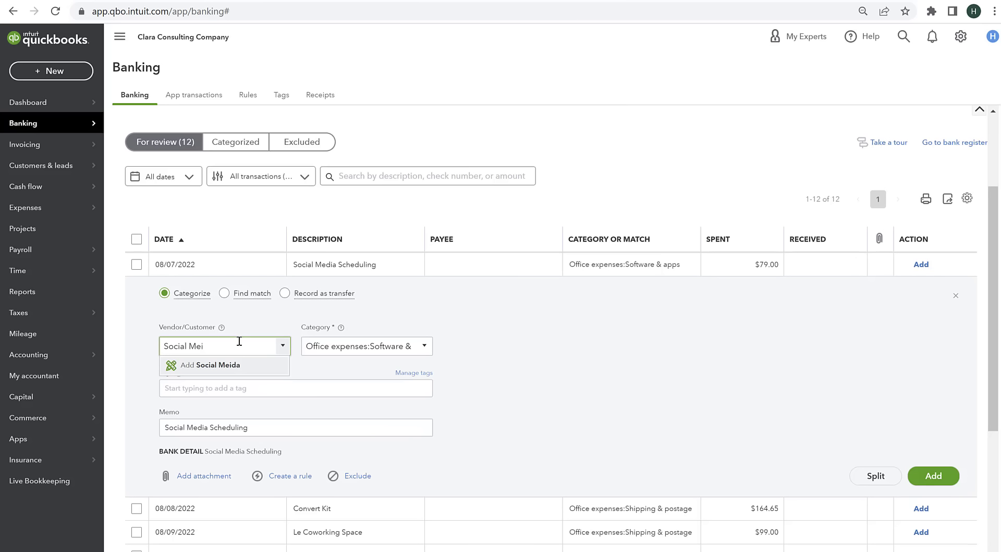
text(dia Scheduling)
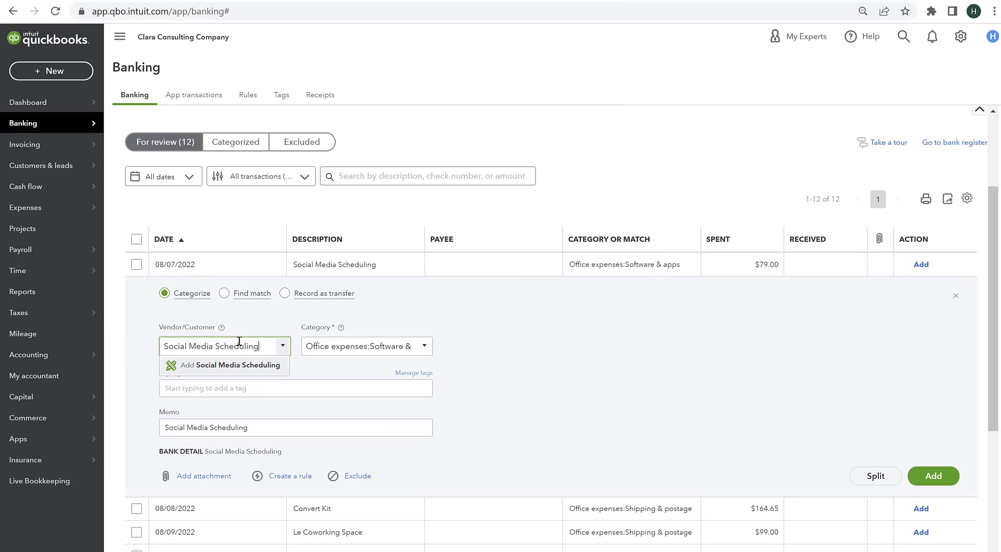
click(234, 366)
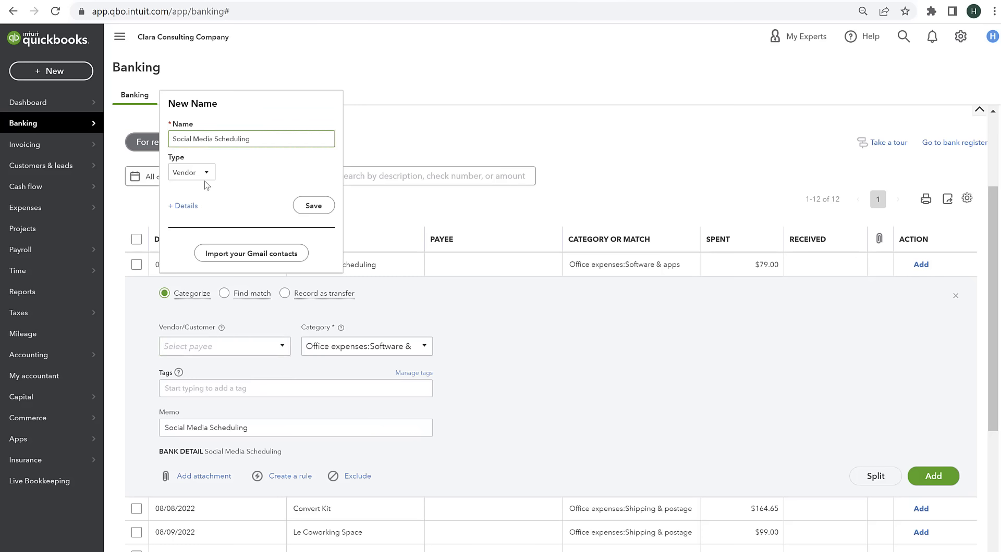
Save Social Media Scheduling as a new vendor and add its 08/07/2022 transaction under Office expenses:Software & apps
click(313, 206)
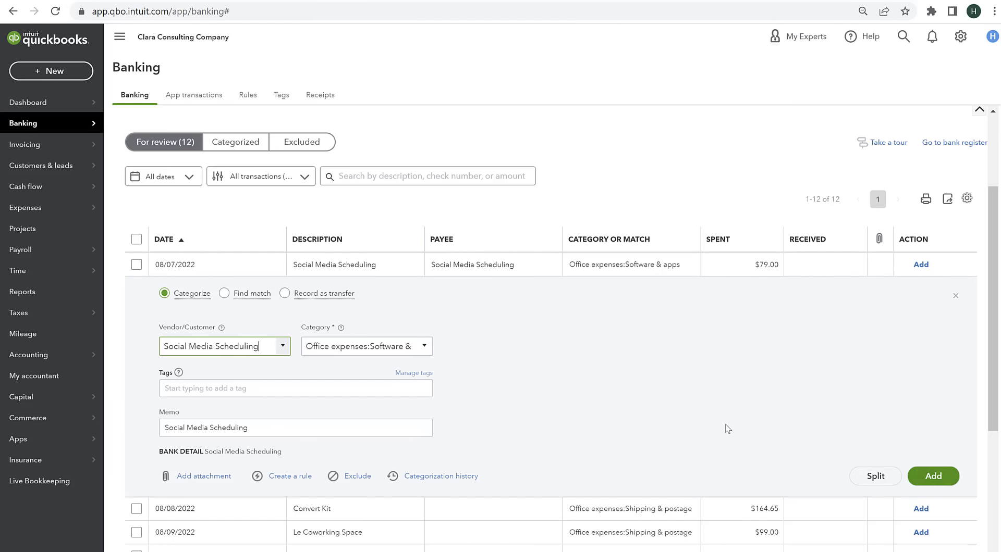
click(933, 475)
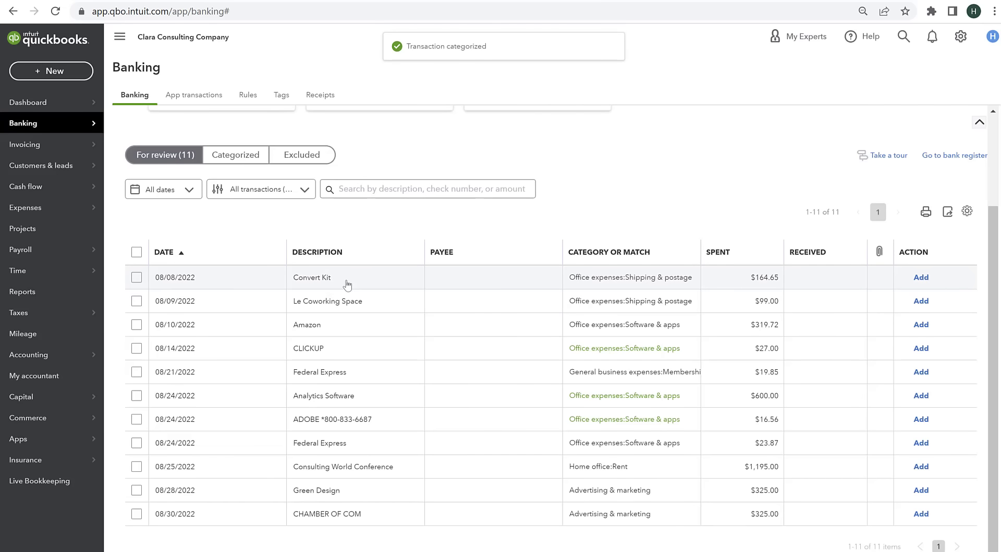
Create a vendor named Convert Kit and assign it as payee of the 08/08/2022 Convert Kit transaction
click(376, 279)
click(245, 357)
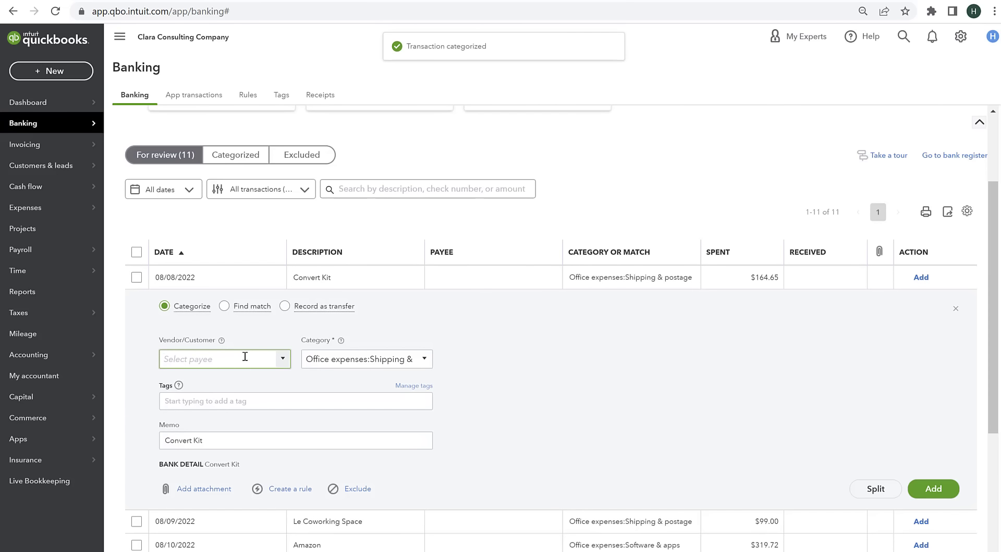
text(Convert Kit)
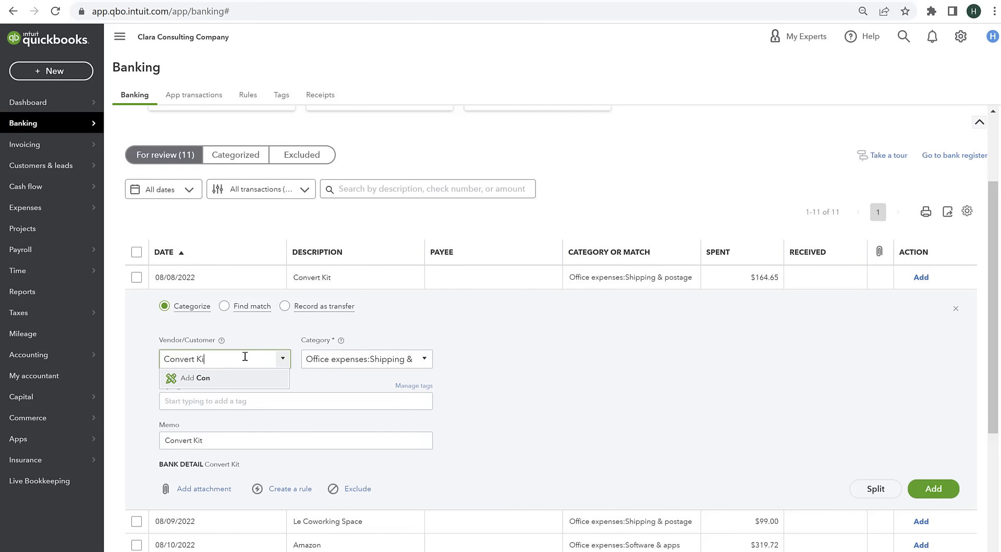
click(242, 382)
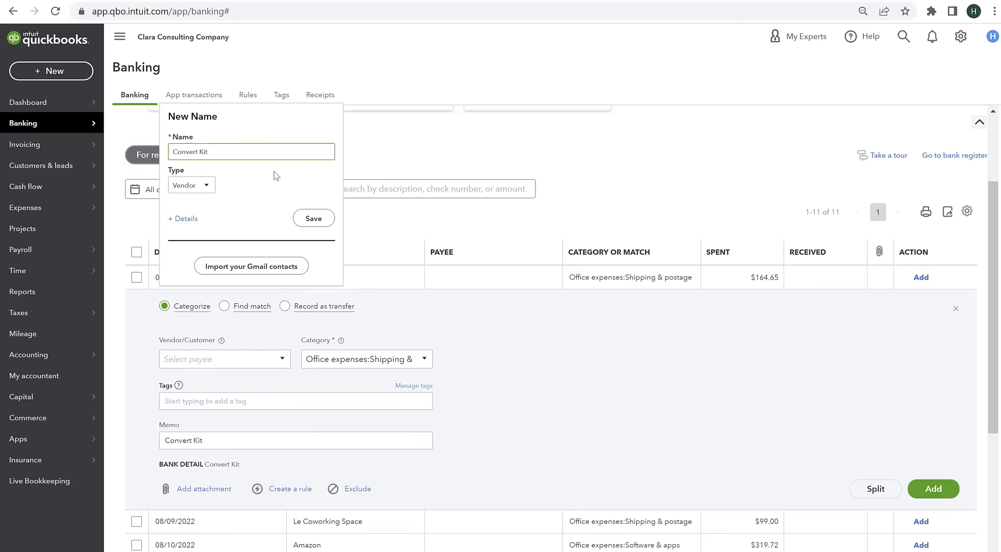
click(305, 216)
Categorize the Convert Kit transaction as Software & apps under Office expenses and add it
click(350, 359)
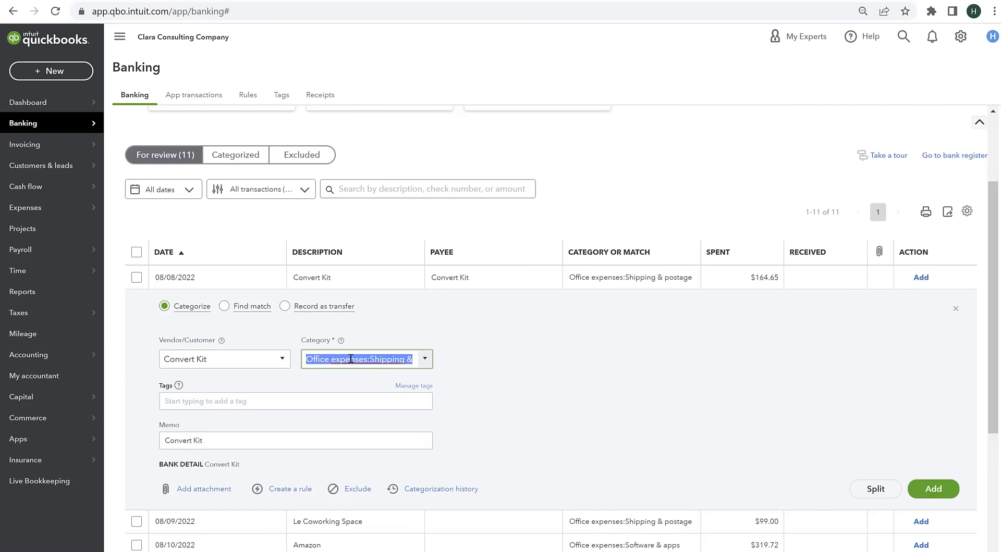
text(soft)
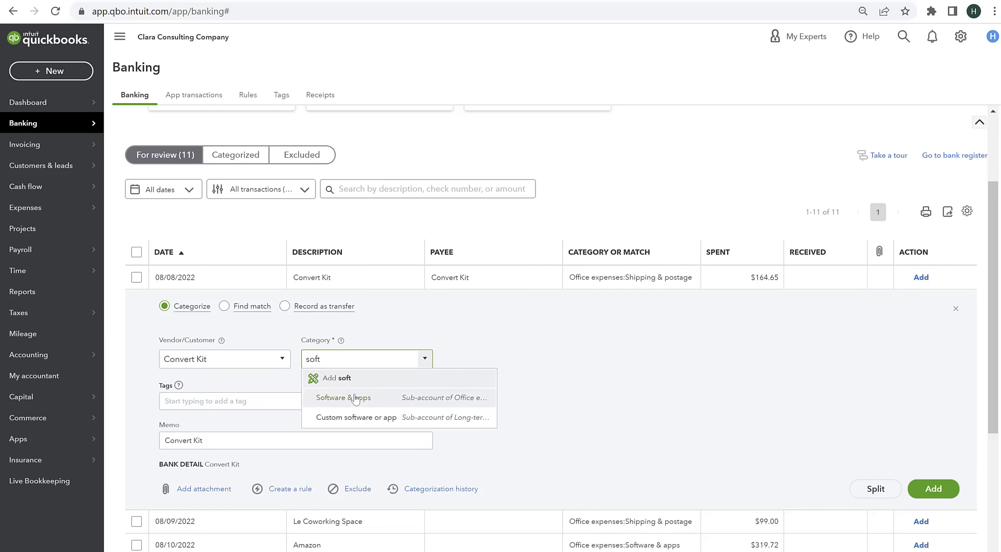
click(358, 394)
click(933, 489)
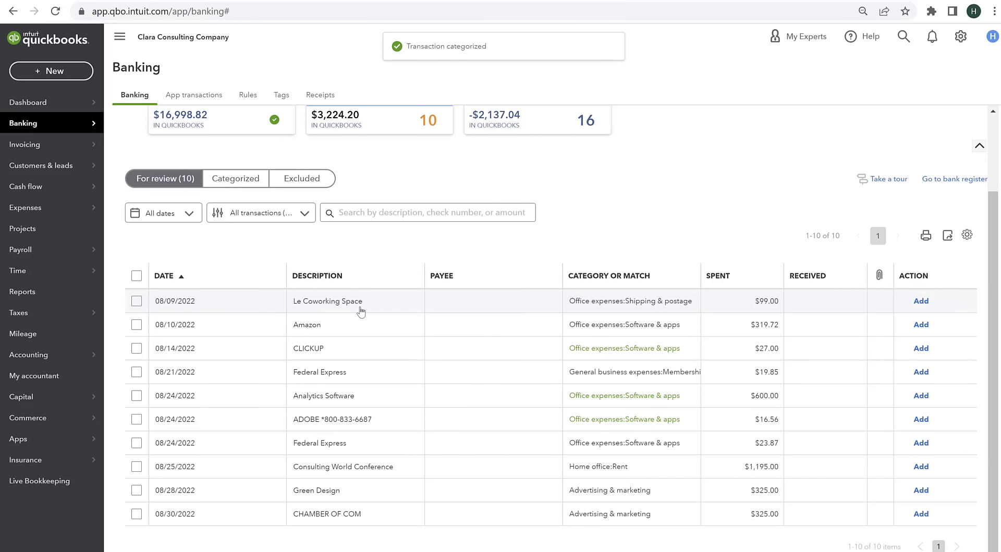
Enter Le Coworking Space as the new payee of the 08/09/2022 Le Coworking Space transaction
click(466, 303)
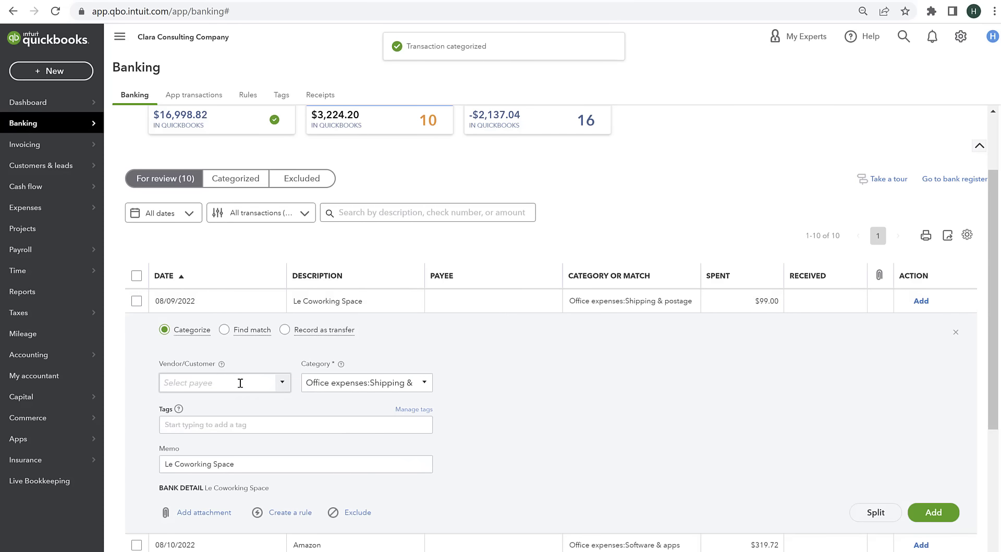
text(L)
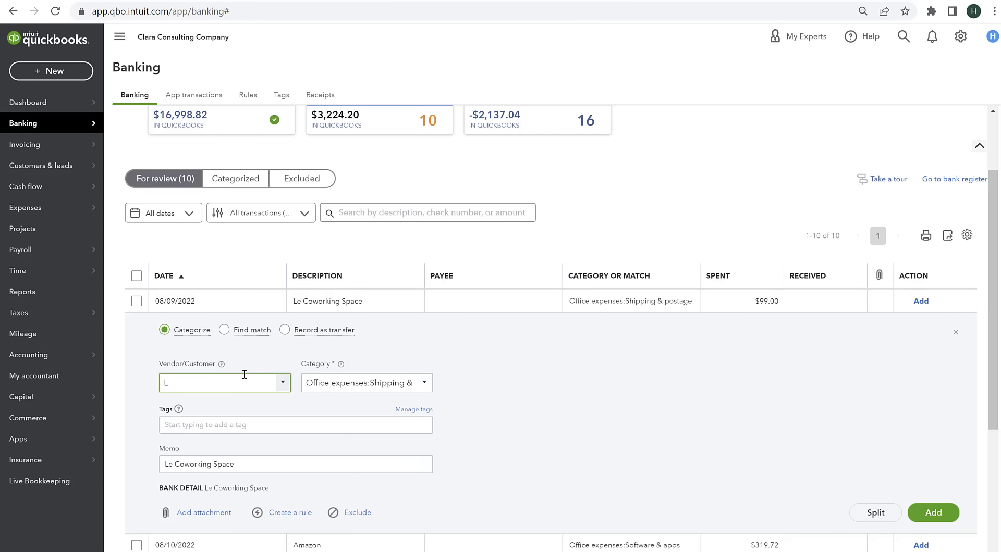
text(e Coworking Space)
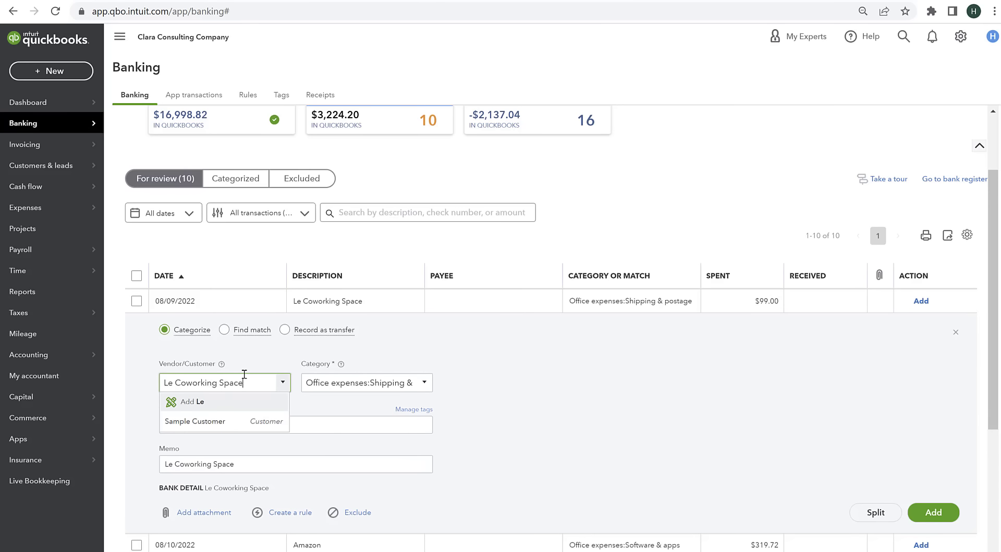
key(Tab)
Categorize the Le Coworking Space transaction as Building & property rent and add it
text(rent)
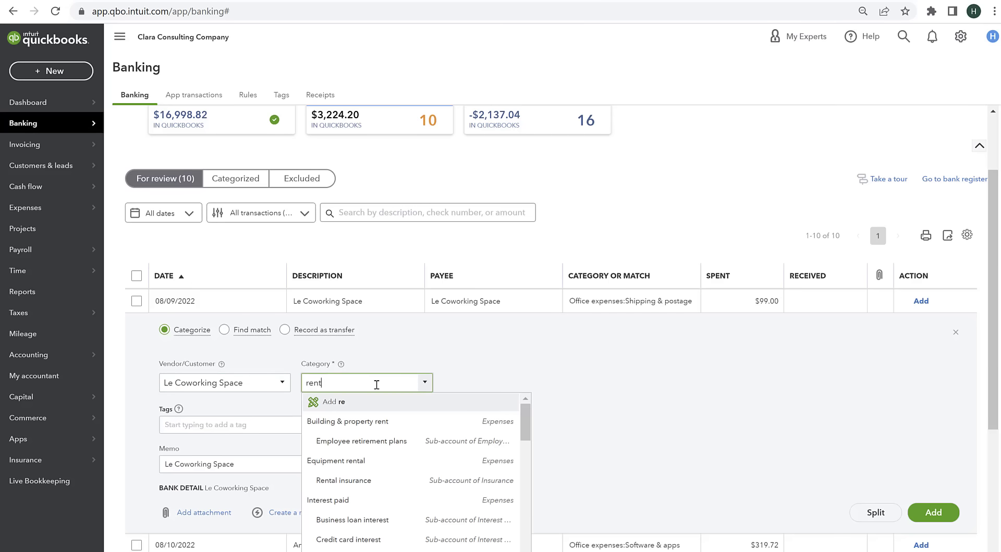
click(381, 422)
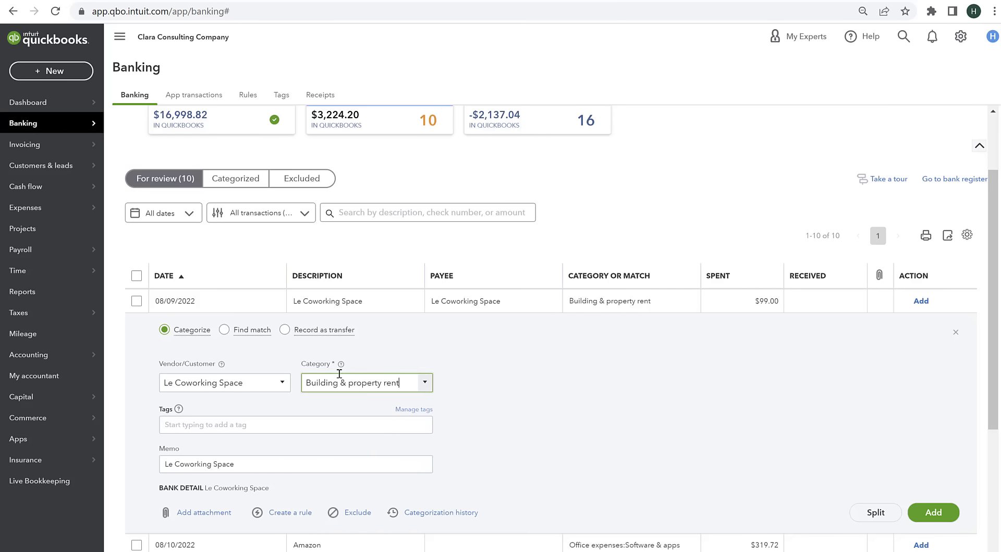
click(933, 512)
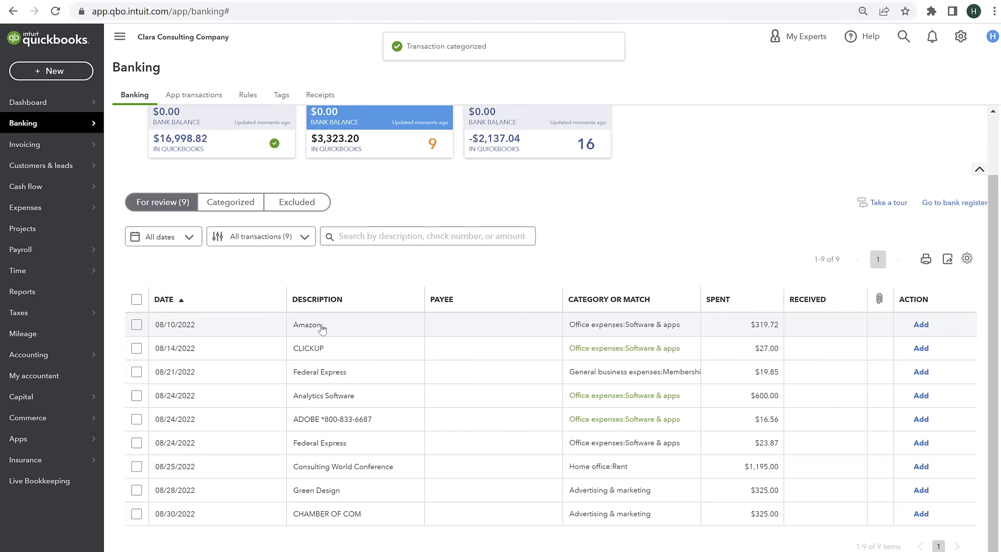
Create a vendor named Amazon and assign it as payee of the 08/10/2022 Amazon transaction
click(397, 330)
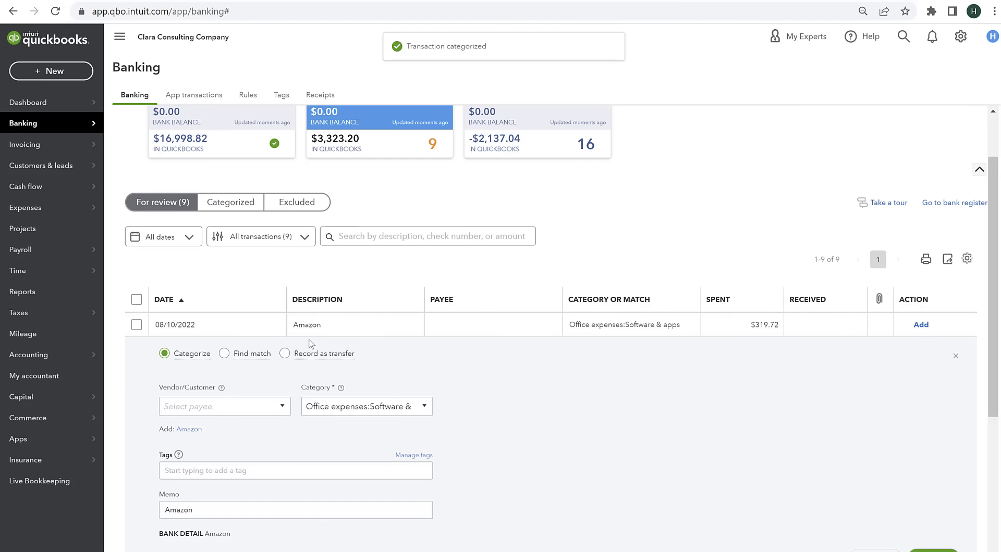
click(209, 406)
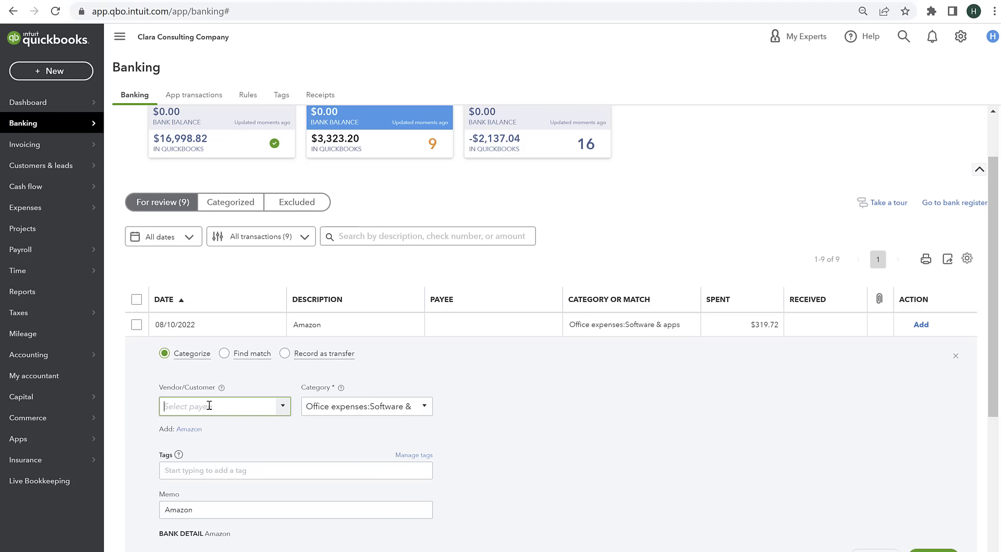
text(Amazom)
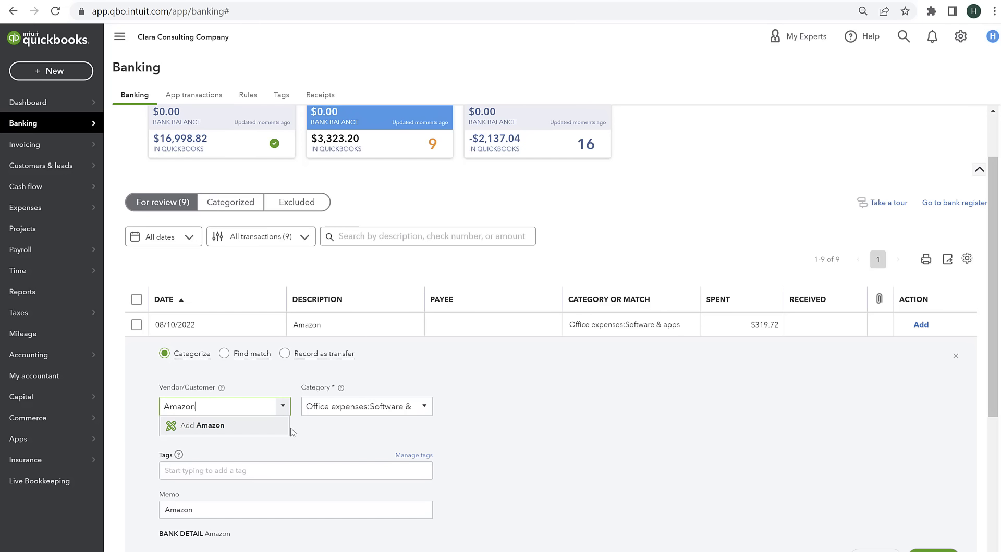
click(201, 426)
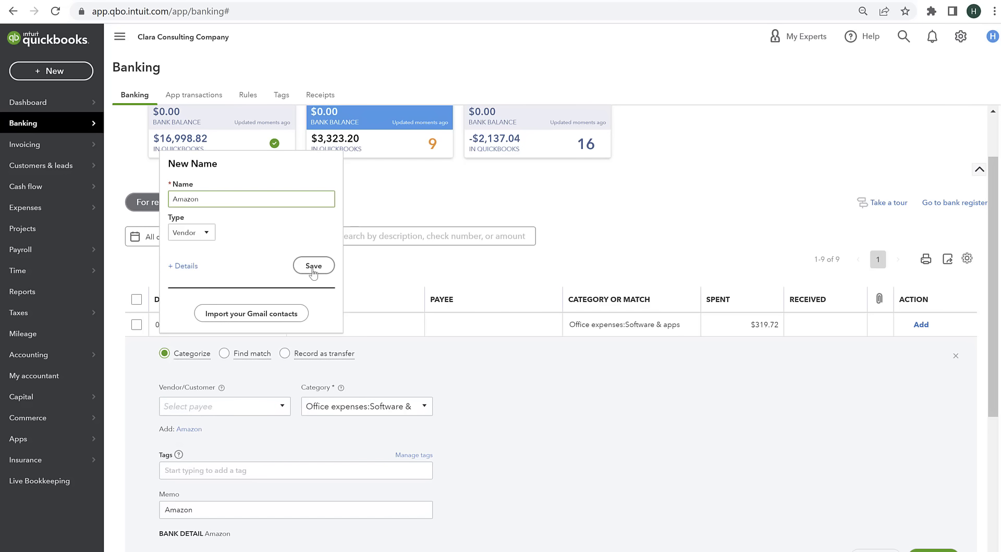
click(313, 268)
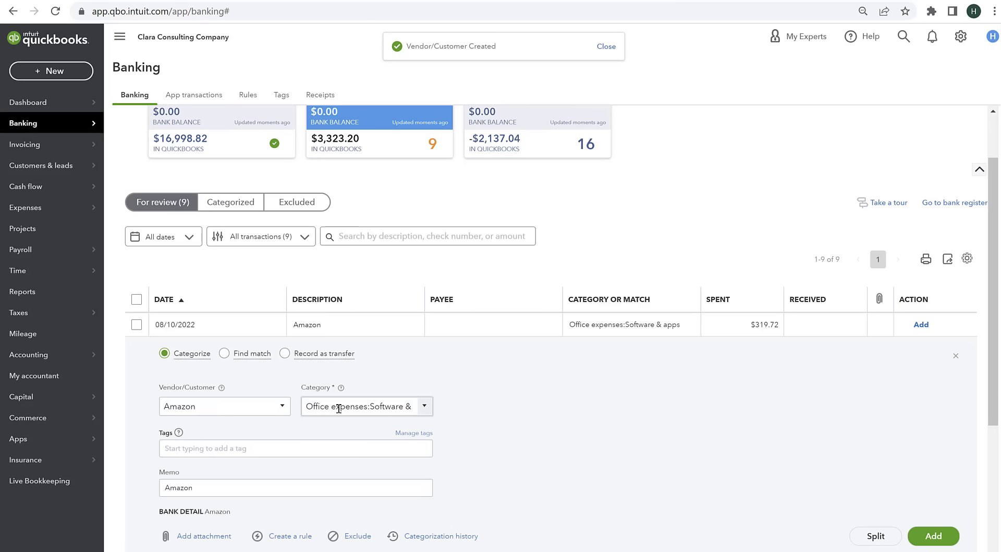
Categorize the Amazon transaction as Small tools and equipment under Office expenses and add it
click(400, 403)
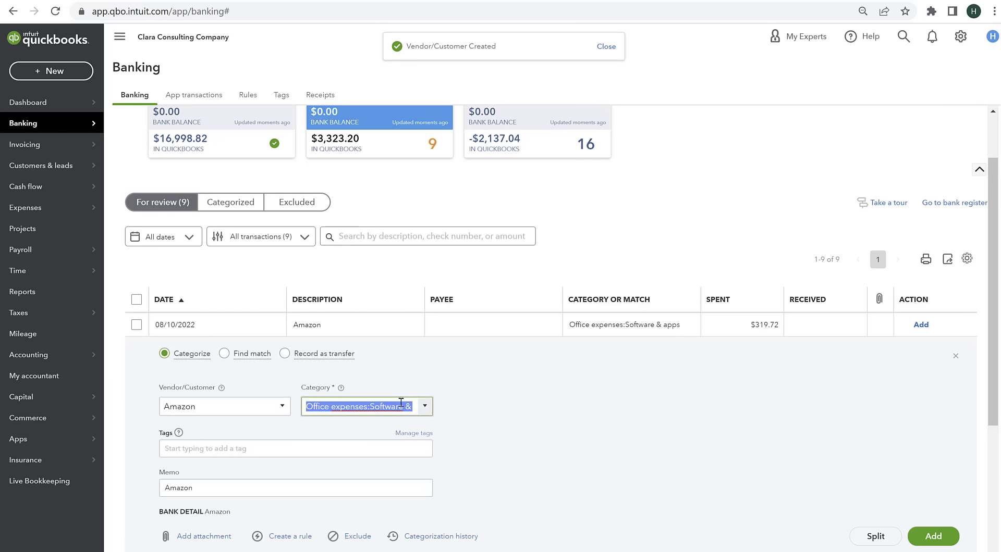
text(Offi)
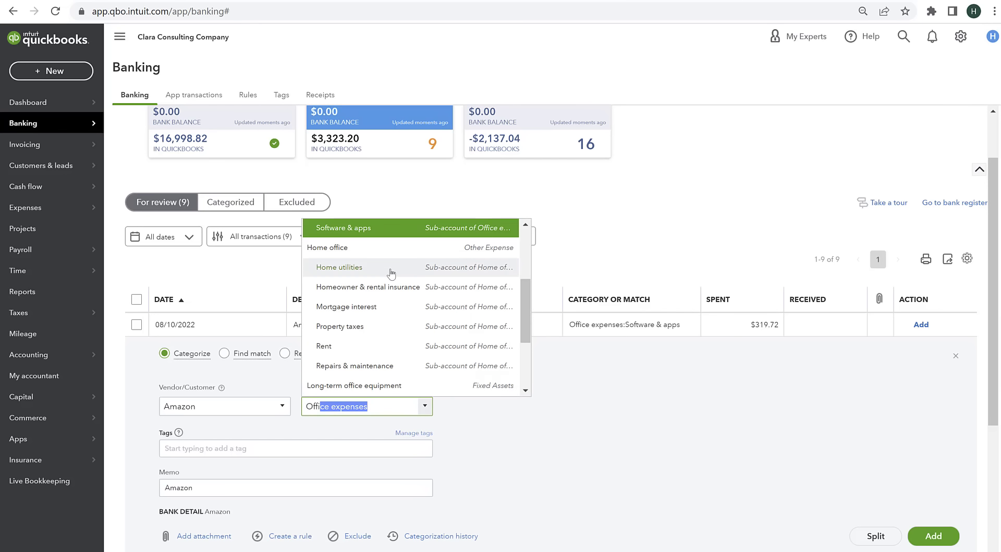
text(ce)
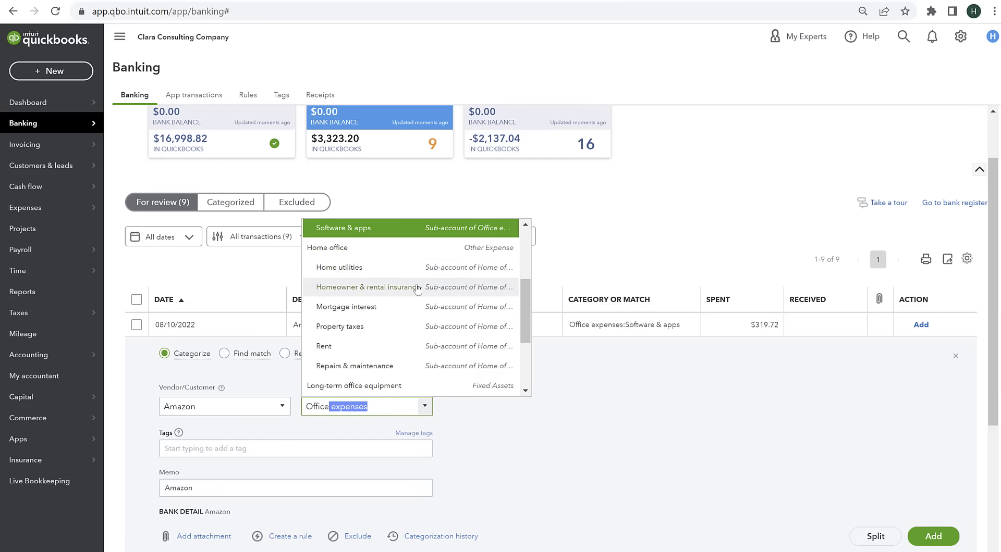
scroll(416, 292, down, 2)
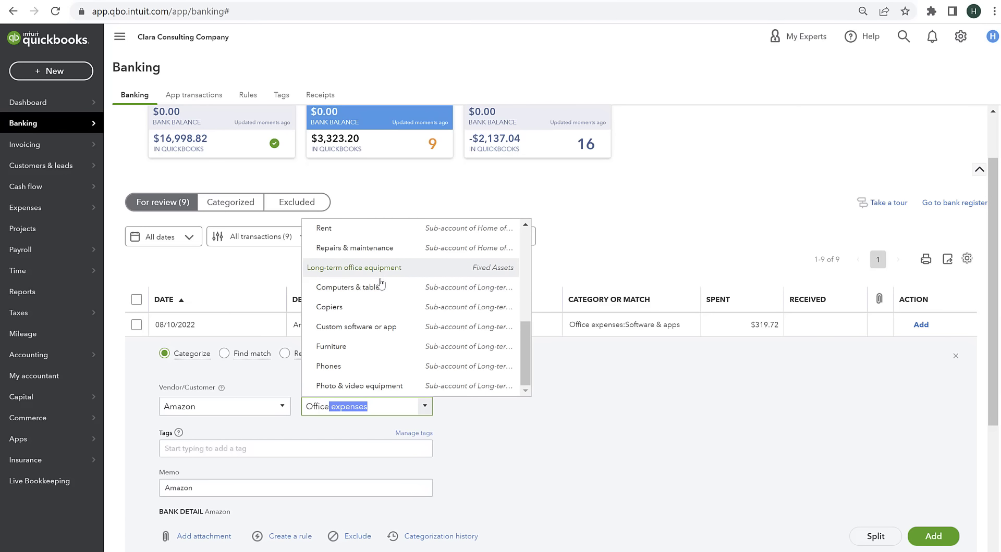
scroll(384, 353, up, 3)
scroll(383, 353, up, 2)
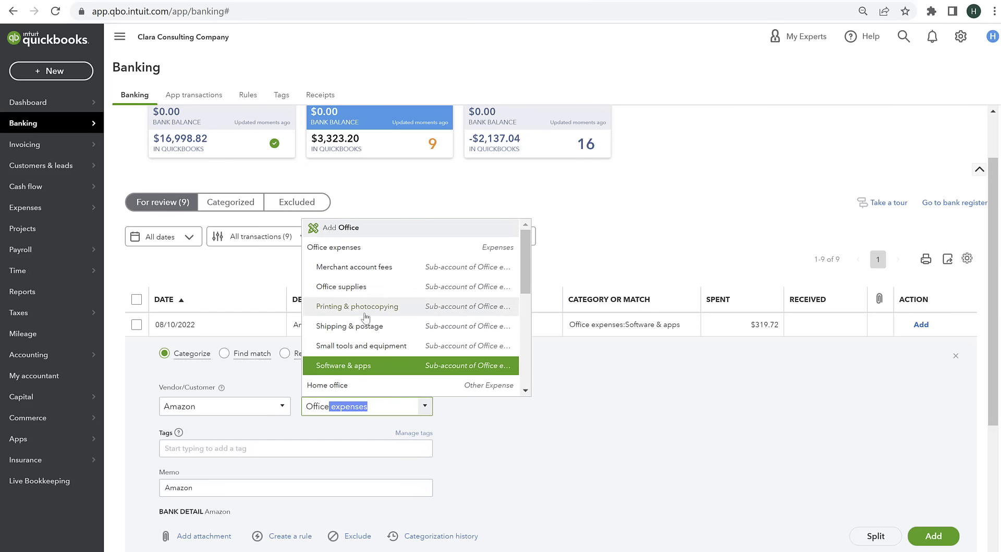
click(360, 347)
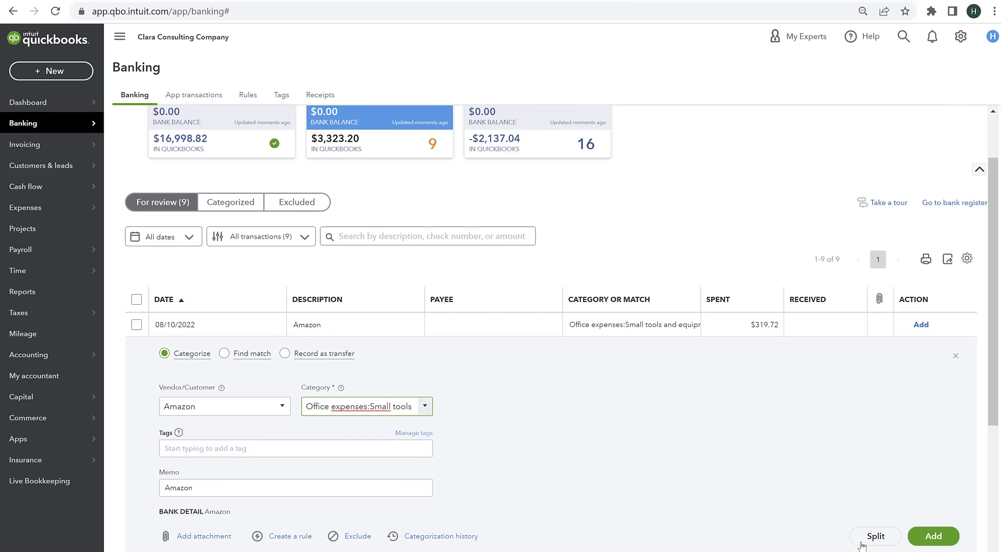
click(920, 534)
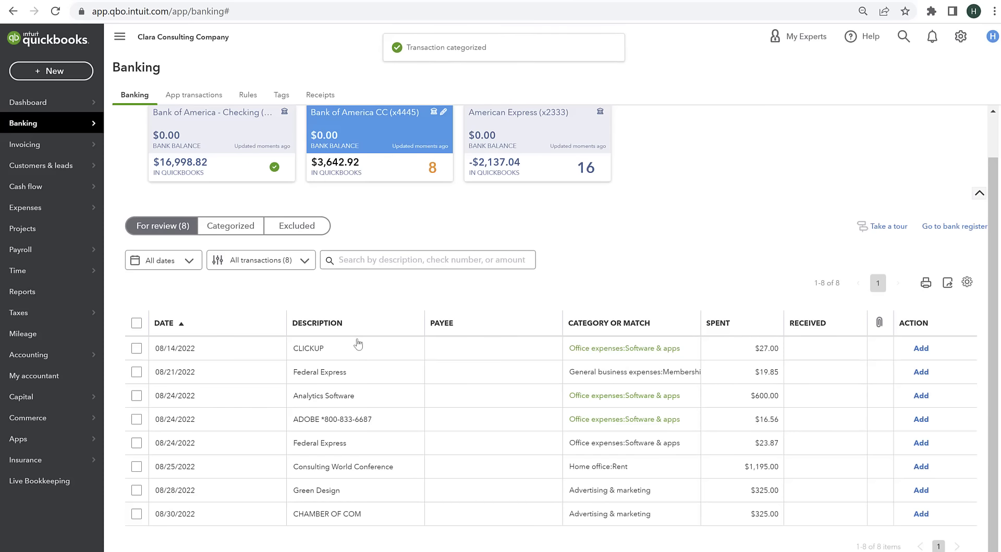
Create a vendor named Clickup as payee of the 08/14/2022 CLICKUP transaction and add the transaction
click(330, 354)
click(194, 433)
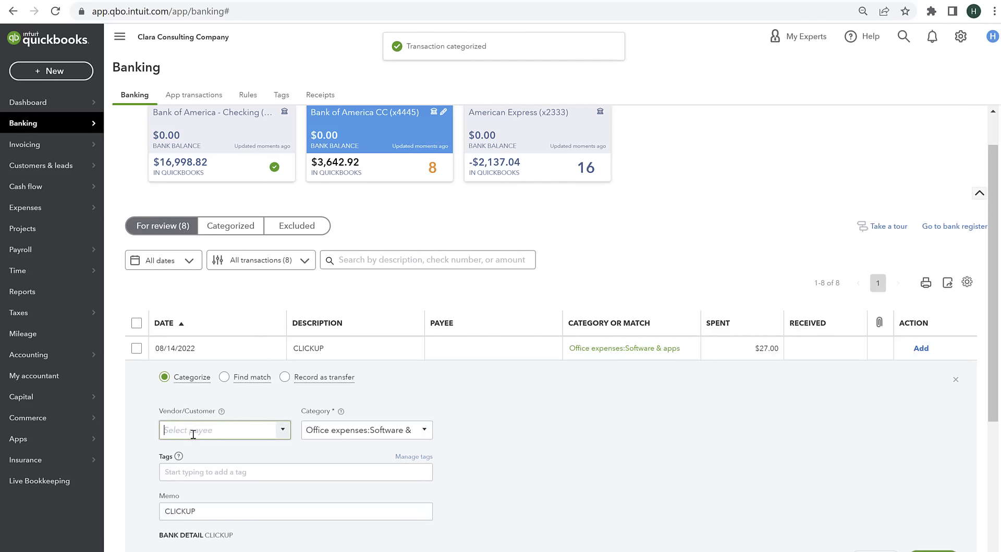
text(Clickup)
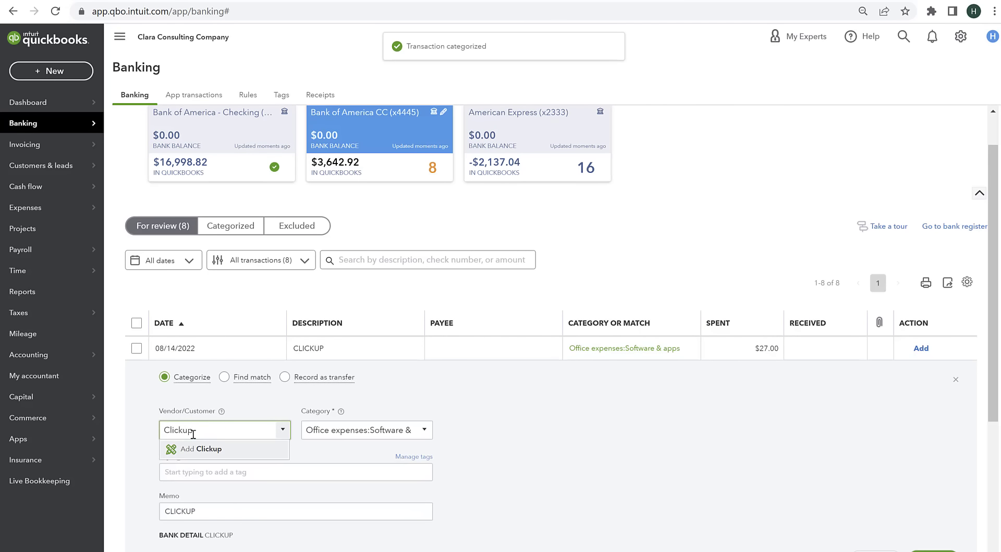
click(208, 449)
click(311, 290)
click(933, 551)
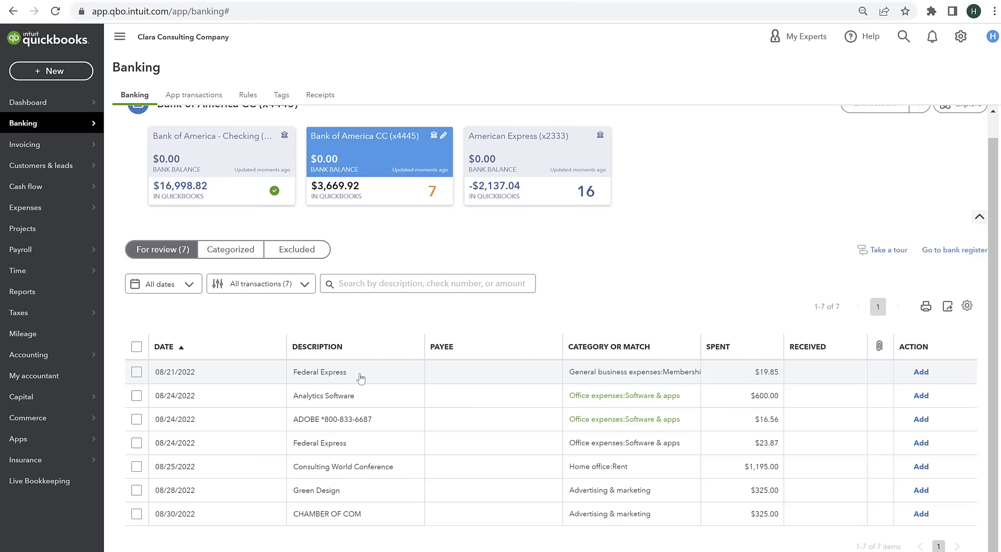
Create a vendor named Fedex and assign it as payee of the 08/21/2022 Federal Express transaction
click(360, 378)
click(179, 456)
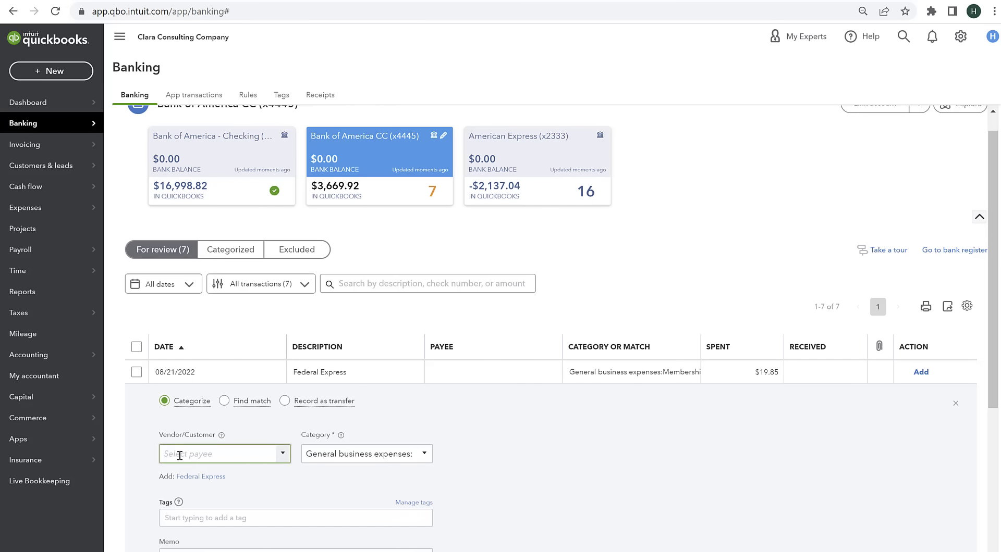
scroll(279, 457, down, 1)
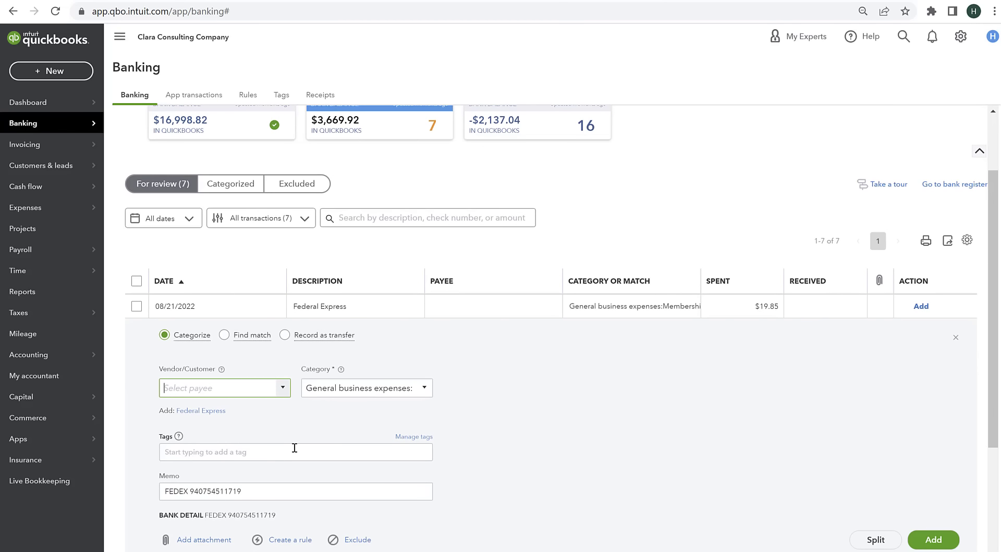
text(Fedec)
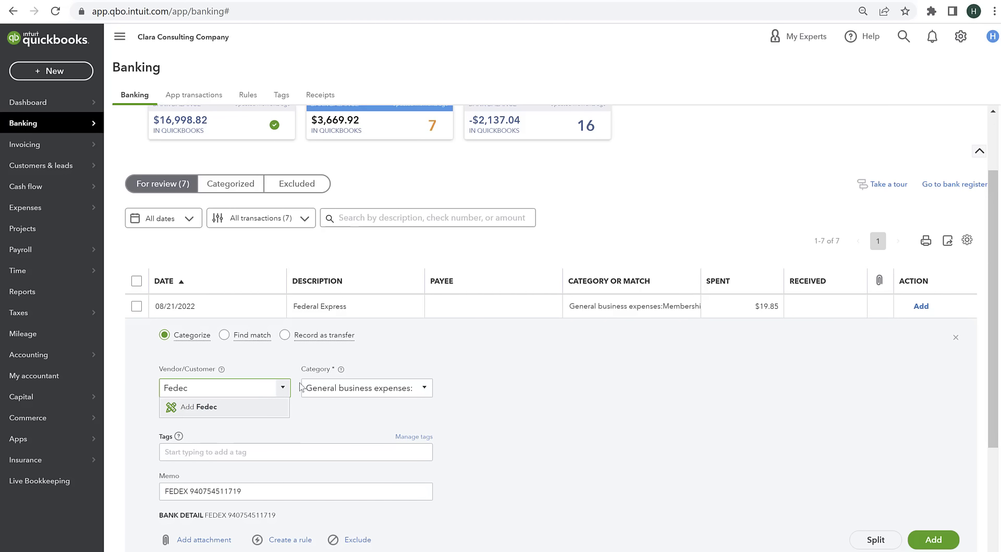
key(BackSpace)
click(229, 408)
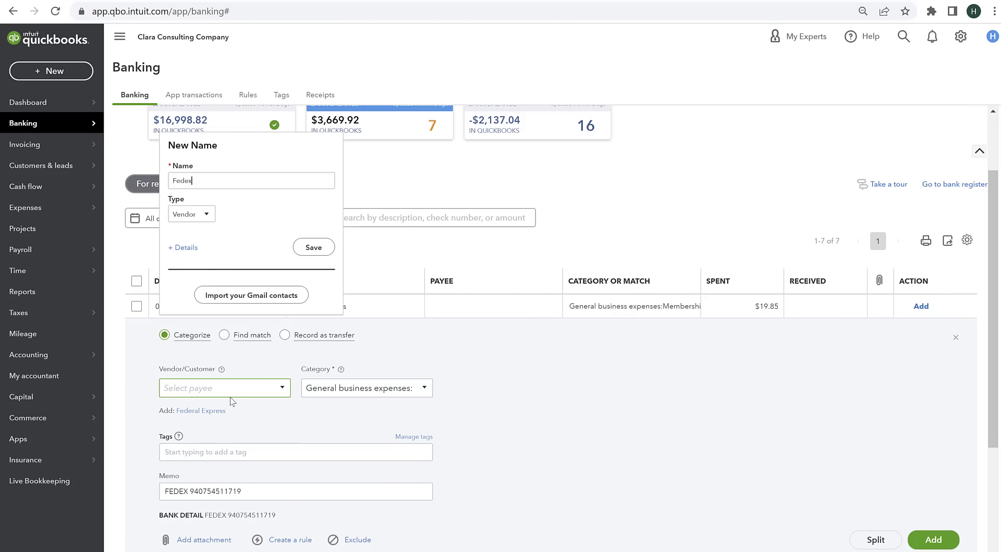
key(Return)
Categorize the 08/21/2022 Federal Express transaction as Shipping & postage under Office expenses and add it
click(339, 387)
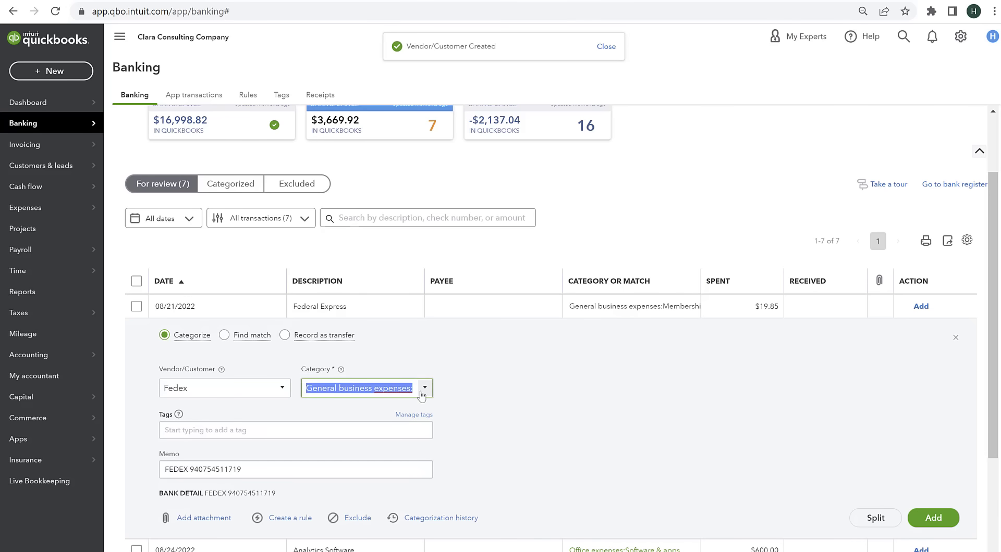
click(424, 388)
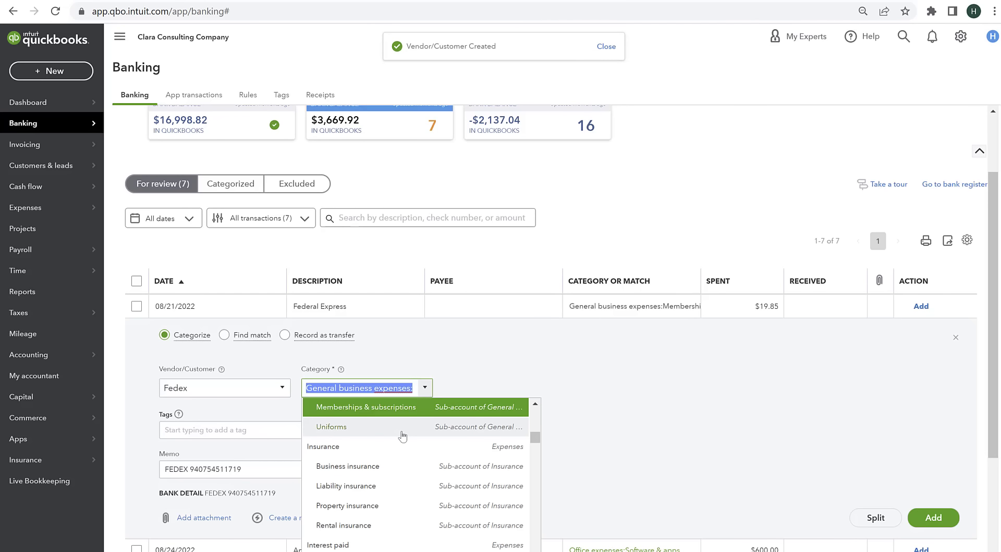
text(ship)
click(403, 435)
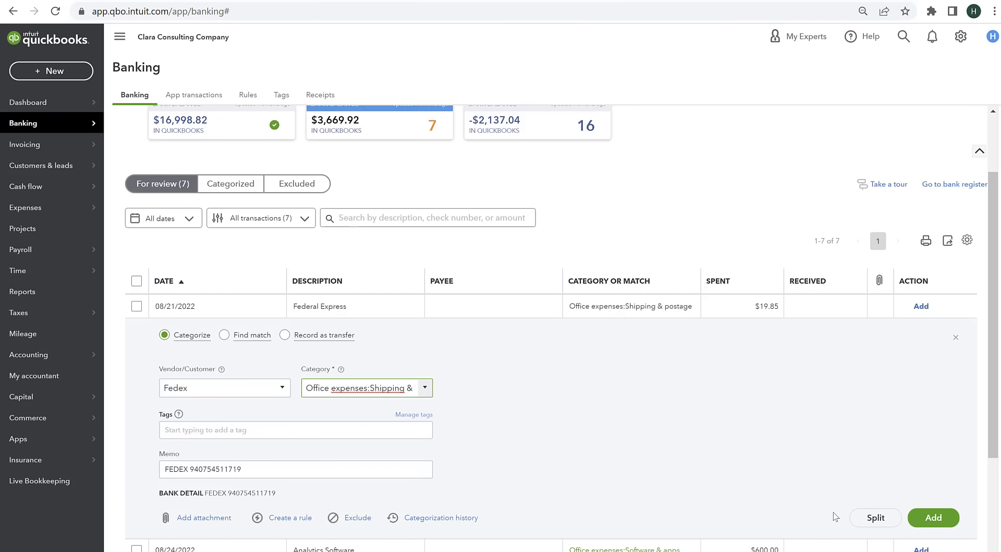
click(933, 517)
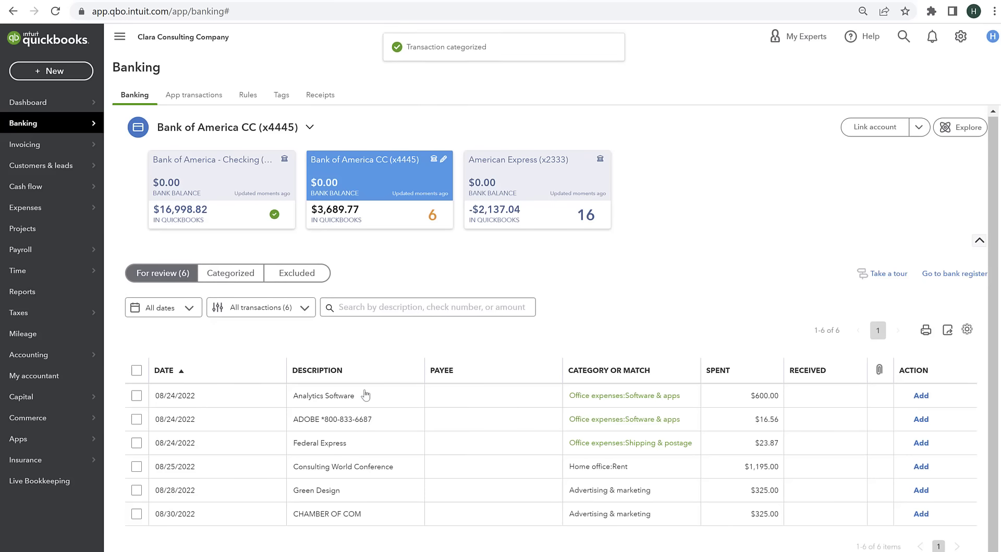
Create a vendor named Analytics Software as payee of the 08/24/2022 Analytics Software transaction and add the transaction
click(314, 397)
click(223, 478)
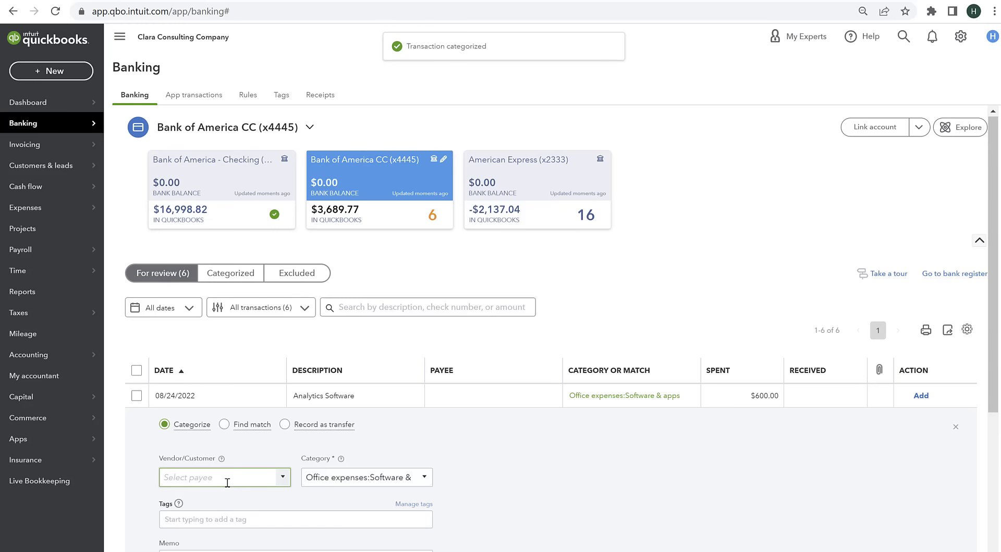
text(Analytics Softwrae)
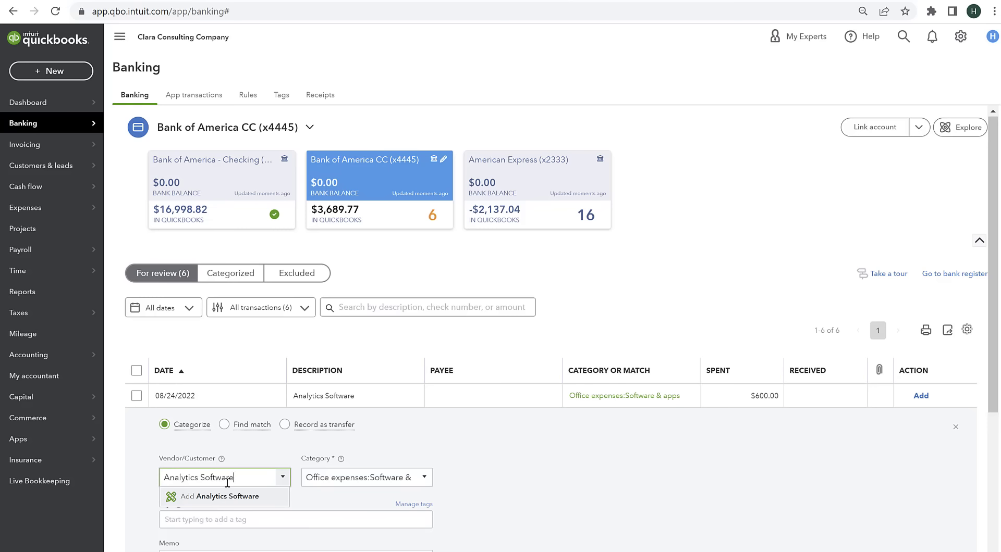
click(224, 497)
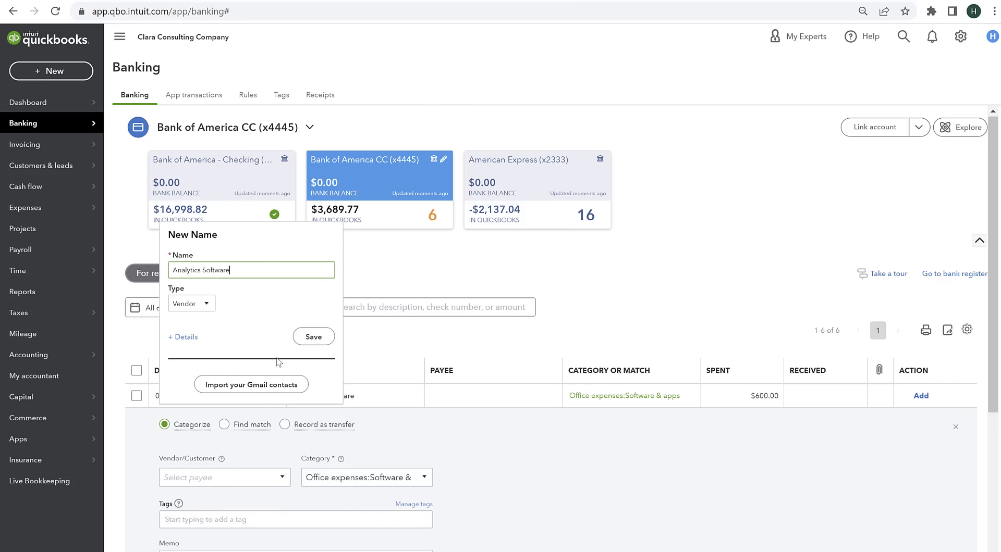
click(312, 335)
scroll(670, 462, down, 4)
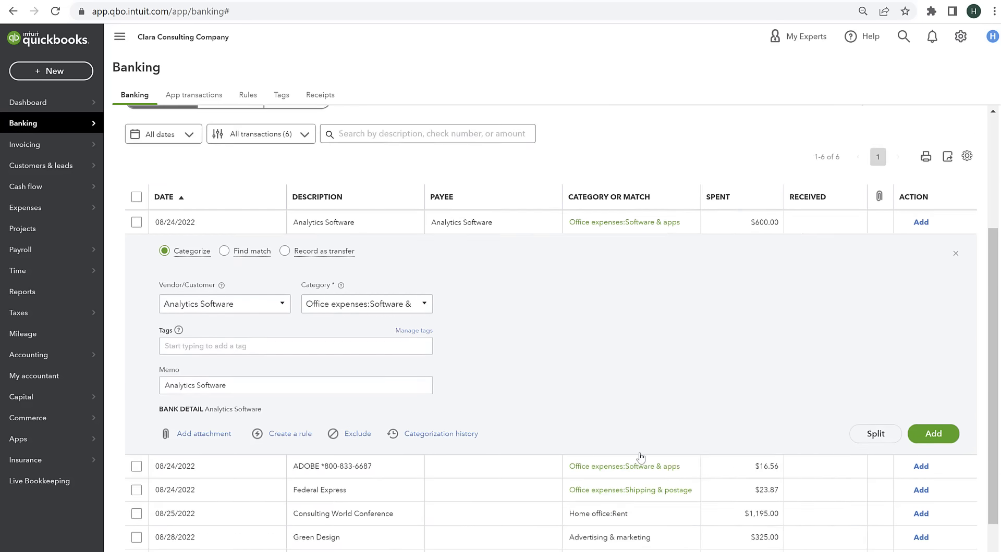
click(921, 392)
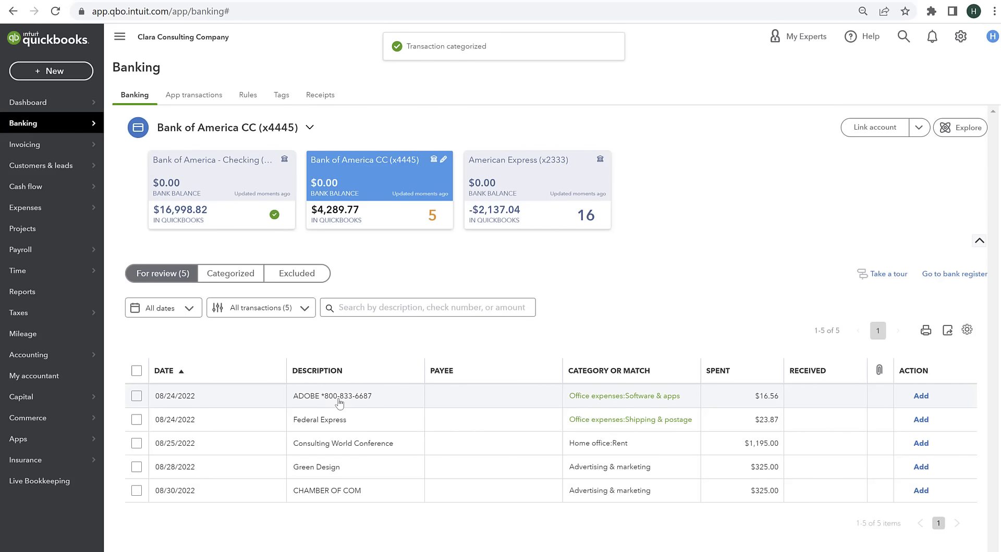
Create a vendor named Adobe as payee of the 08/24/2022 ADOBE transaction and add the transaction
click(338, 403)
scroll(536, 443, down, 3)
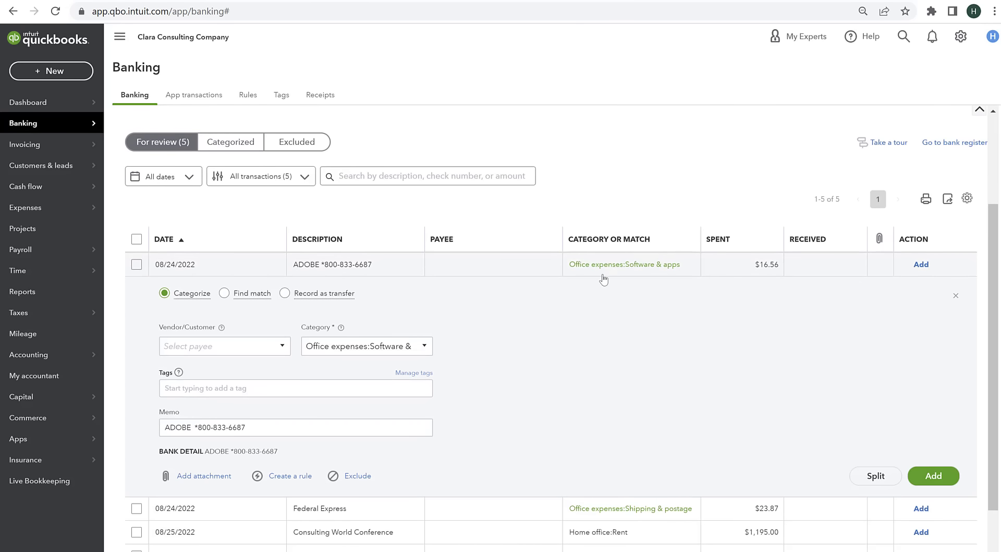
click(273, 347)
text(A)
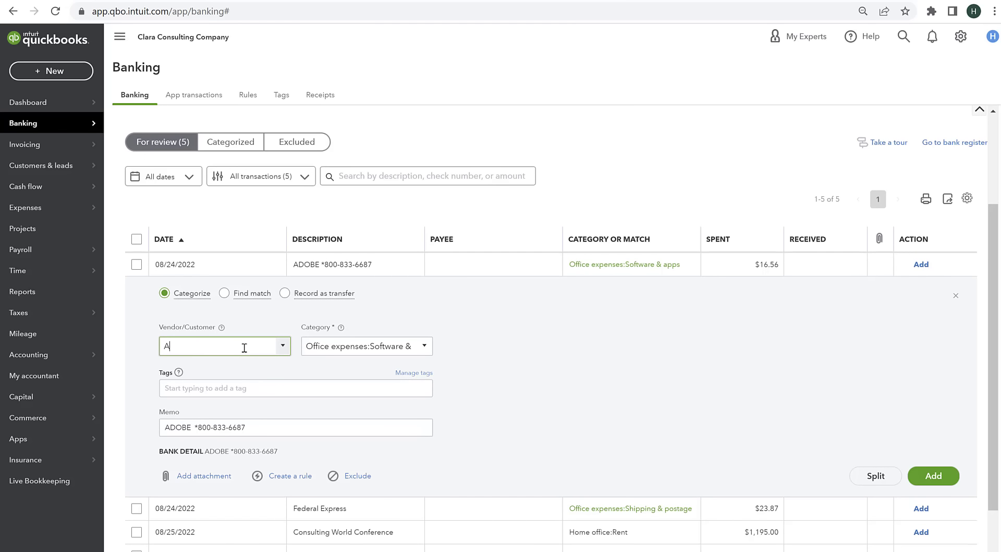
text(dobe)
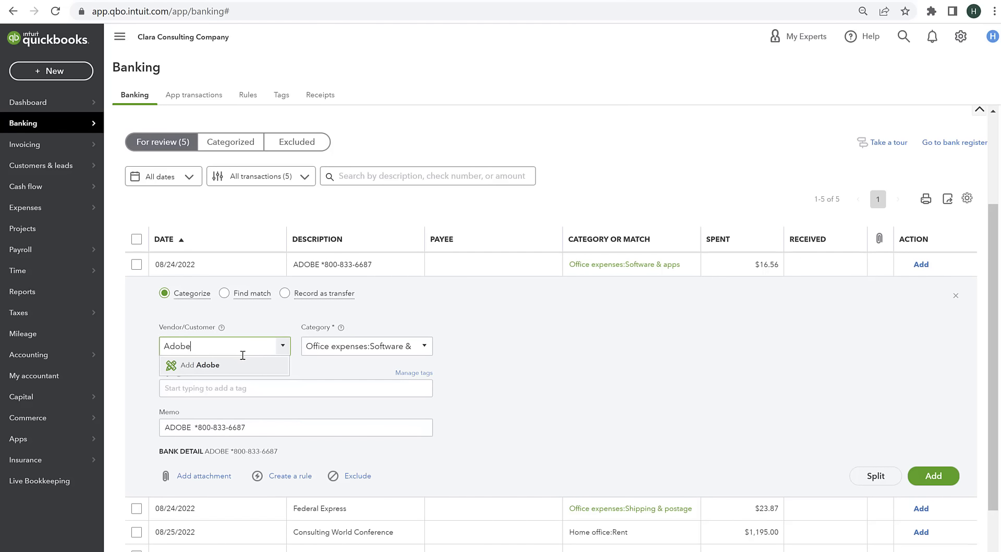
click(243, 366)
click(315, 206)
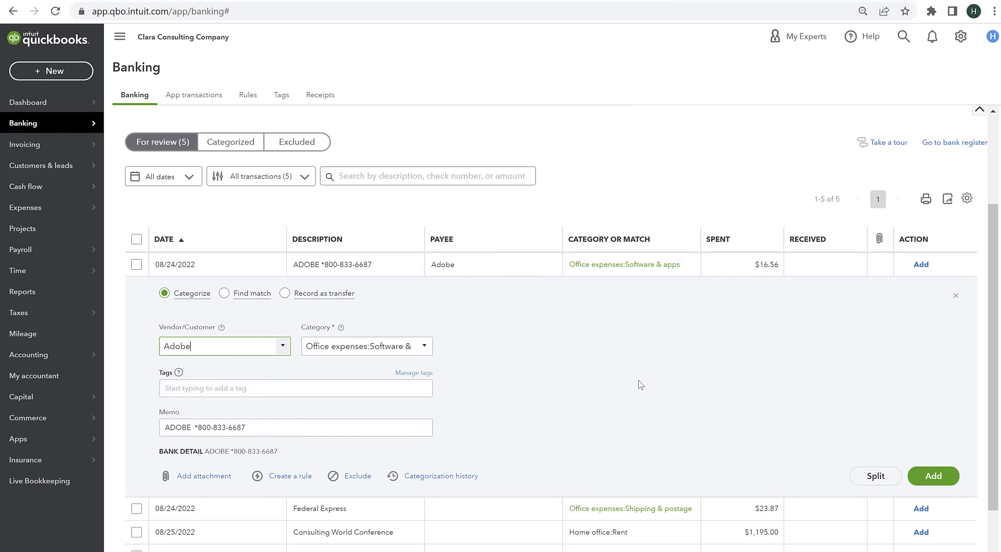
click(912, 475)
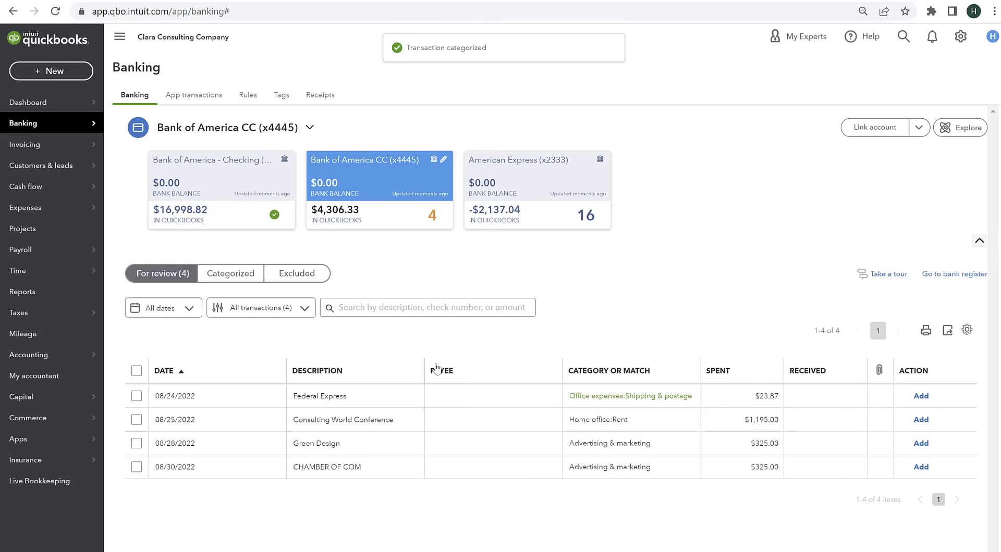
Add the 08/24/2022 Federal Express transaction with Fedex as payee and dismiss the suggestion to create a rule
click(371, 402)
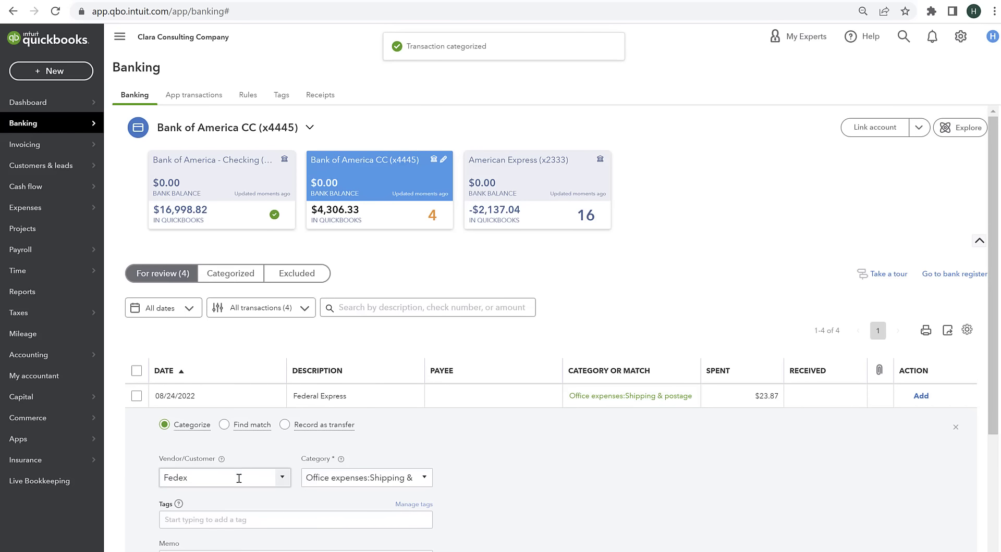
scroll(595, 445, down, 3)
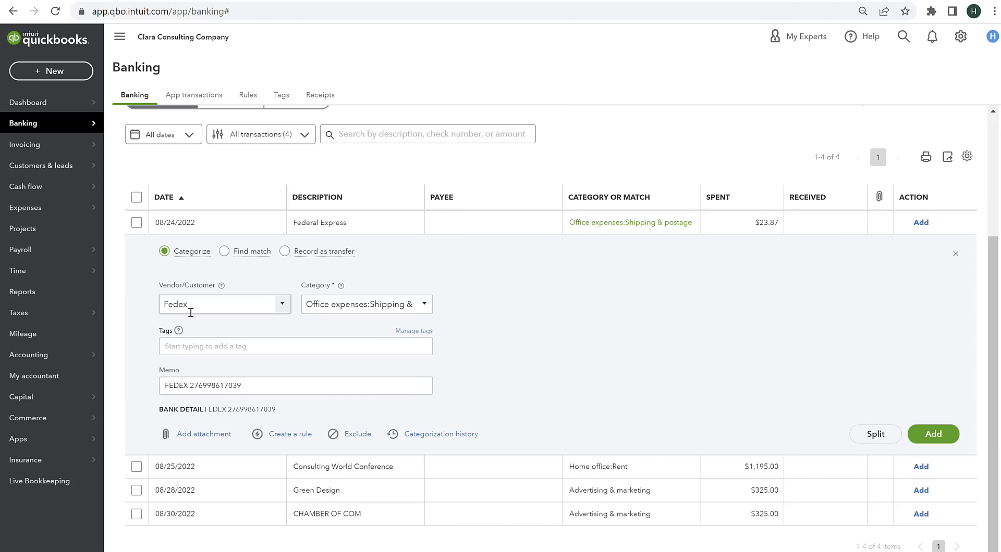
click(931, 436)
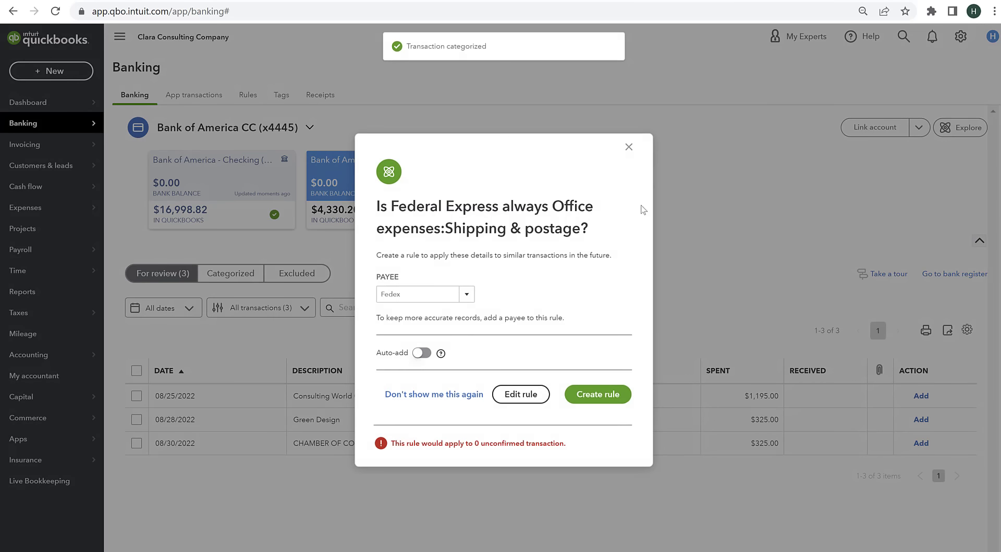
click(629, 147)
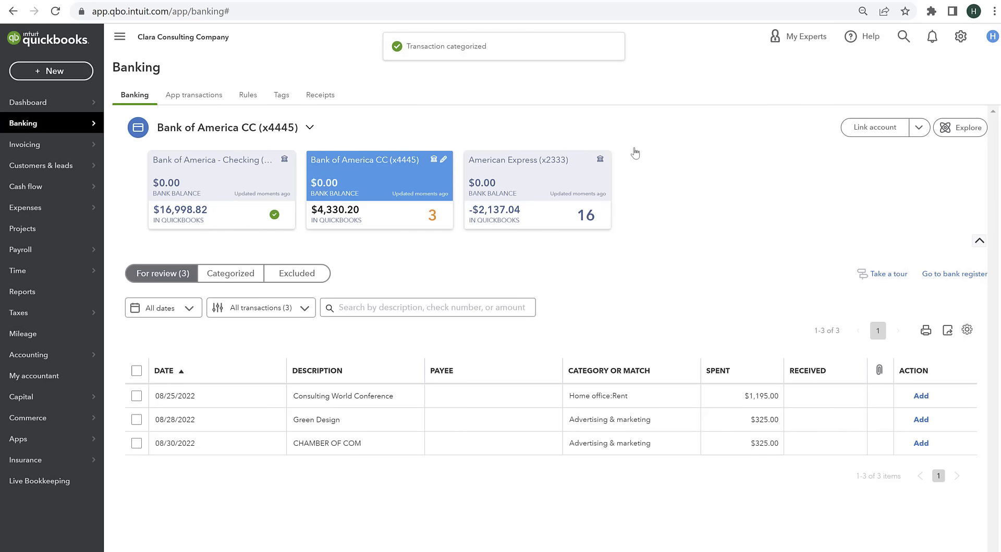
Create a vendor named Consulting World and assign it as payee of the 08/25/2022 Consulting World Conference transaction
click(372, 401)
scroll(213, 332, down, 3)
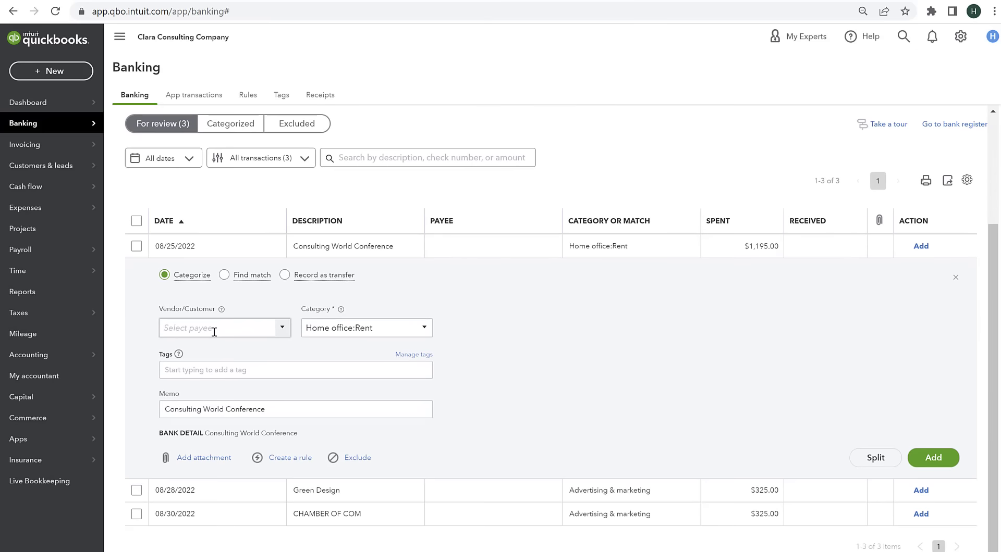
click(214, 332)
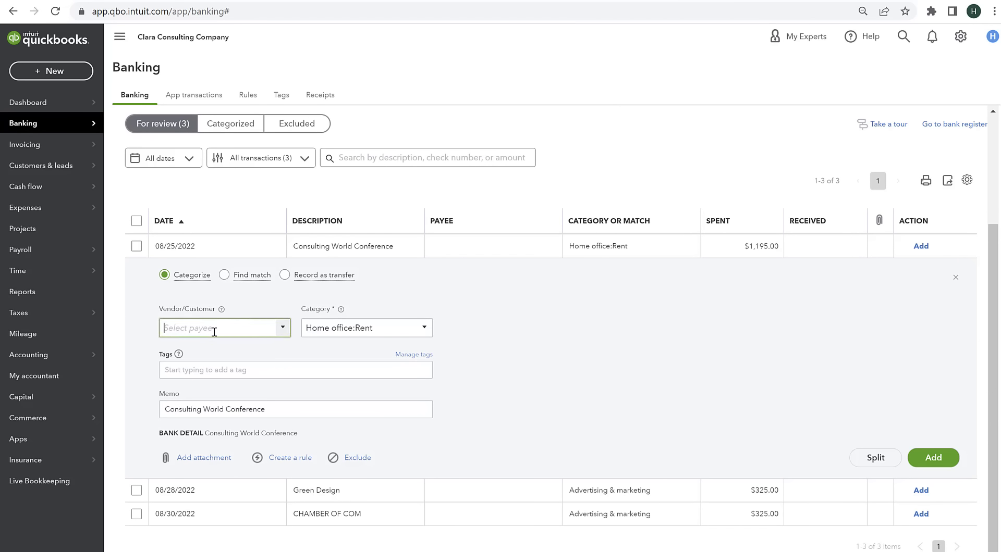
text(Consul)
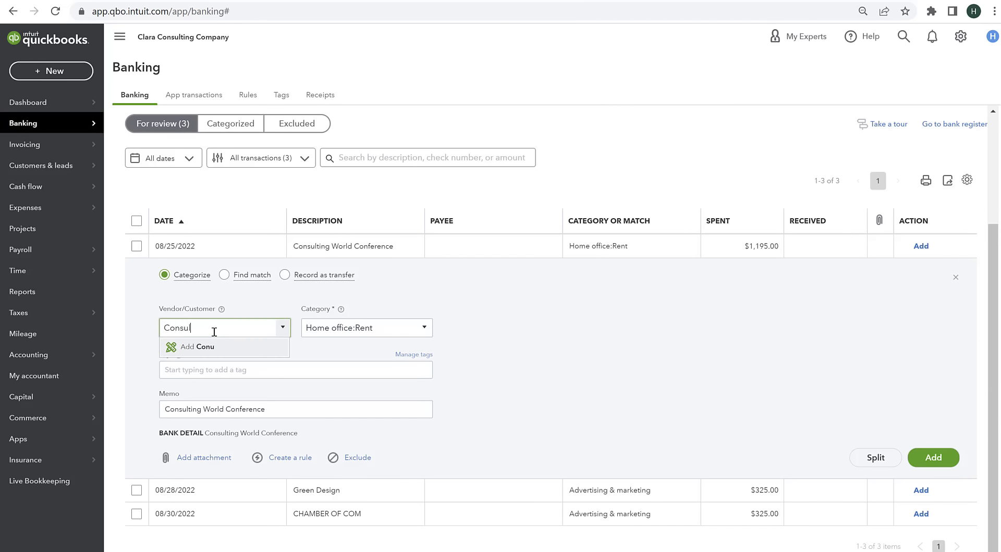
text(ting World)
click(216, 347)
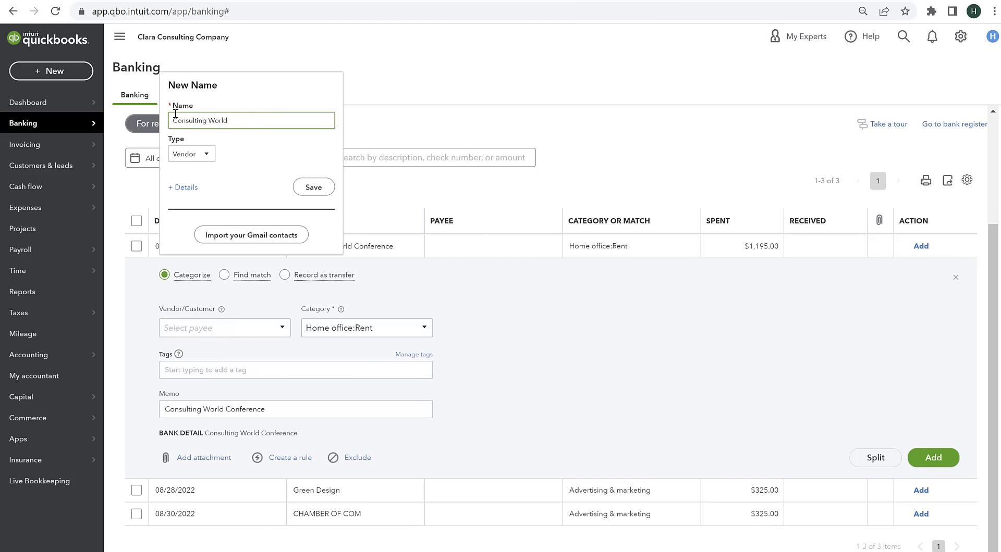
click(314, 187)
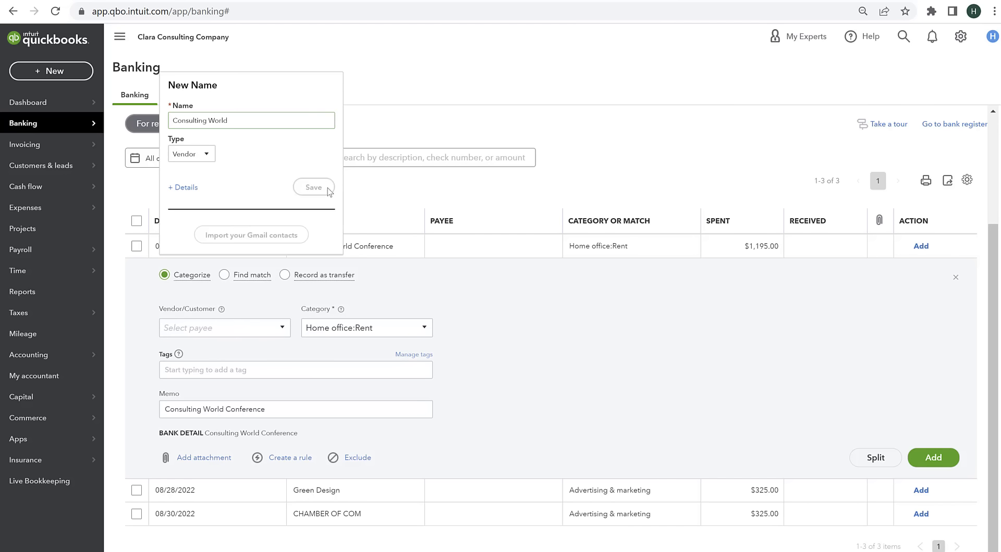
click(353, 336)
text(Conf)
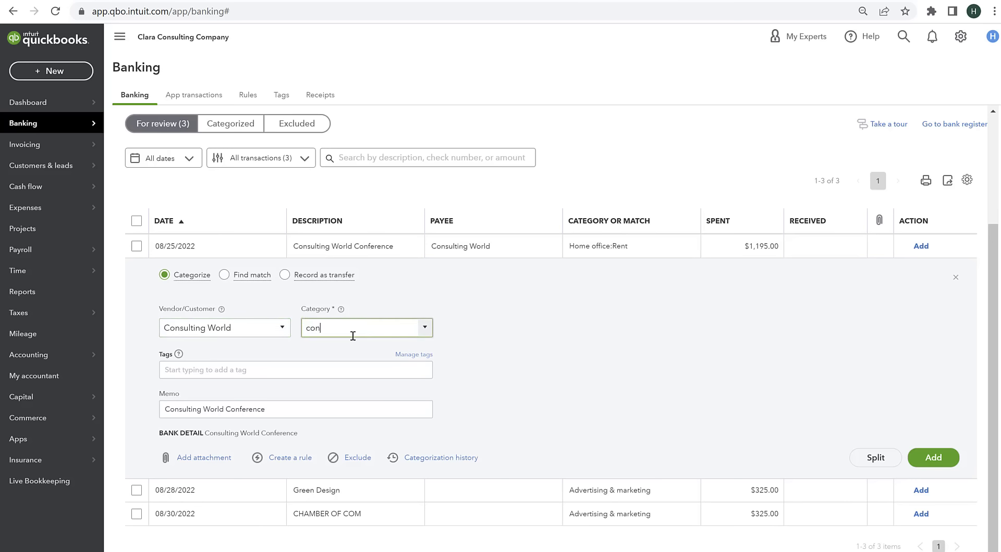
key(BackSpace)
key(BackSpace)
key(BackSpace)
text(Business b)
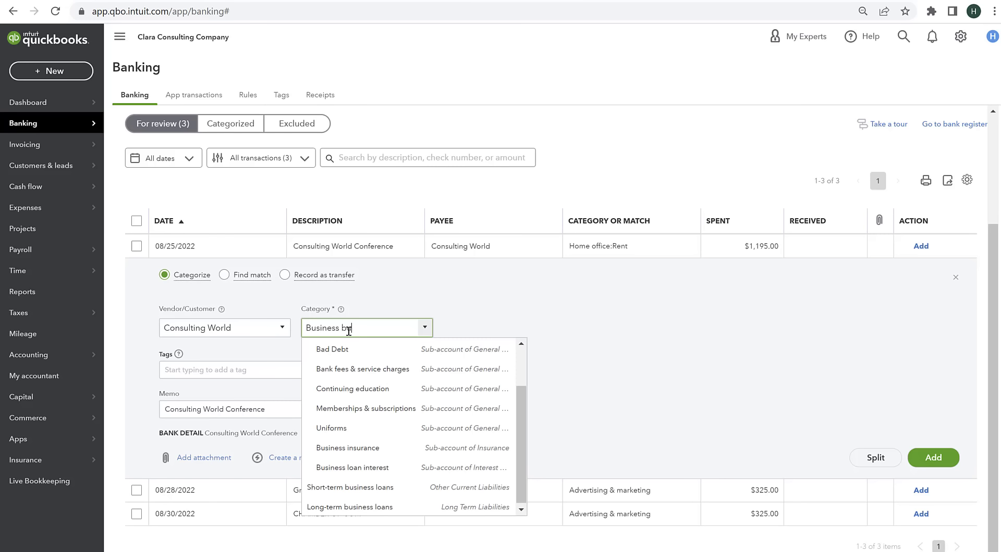
text(u)
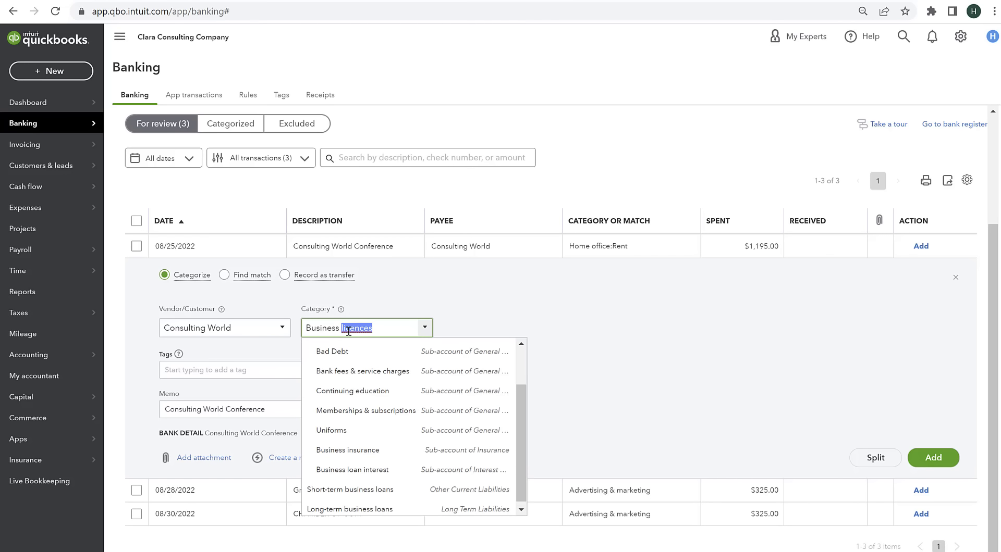
text( d)
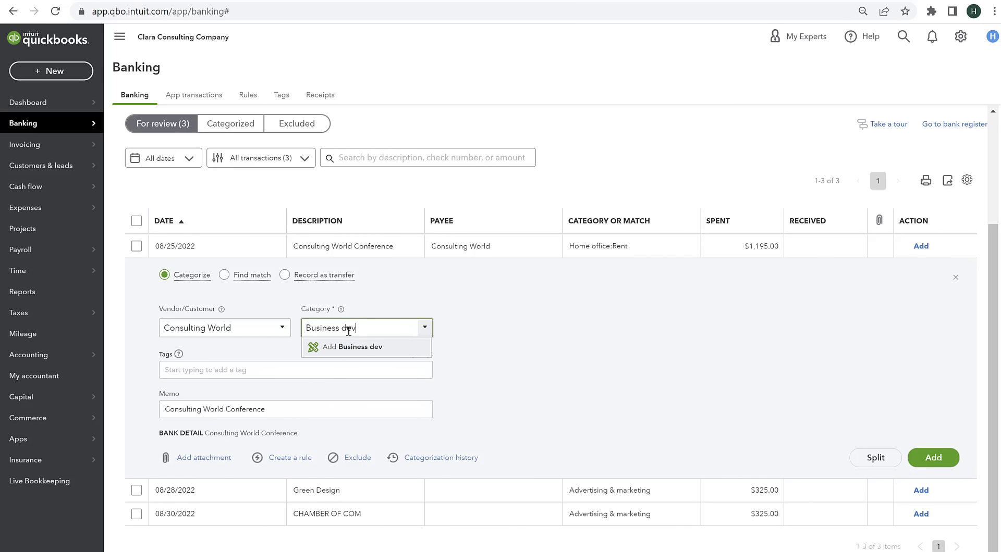
text(ev)
Categorize the Consulting World Conference transaction as Continuing education under General business expenses and add it
key(ctrl+a)
text(gen)
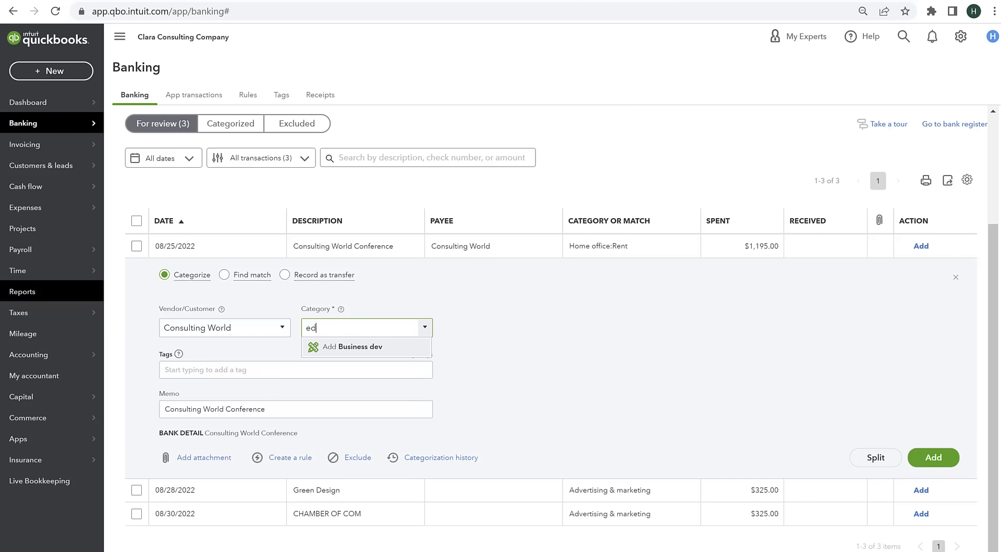
click(329, 368)
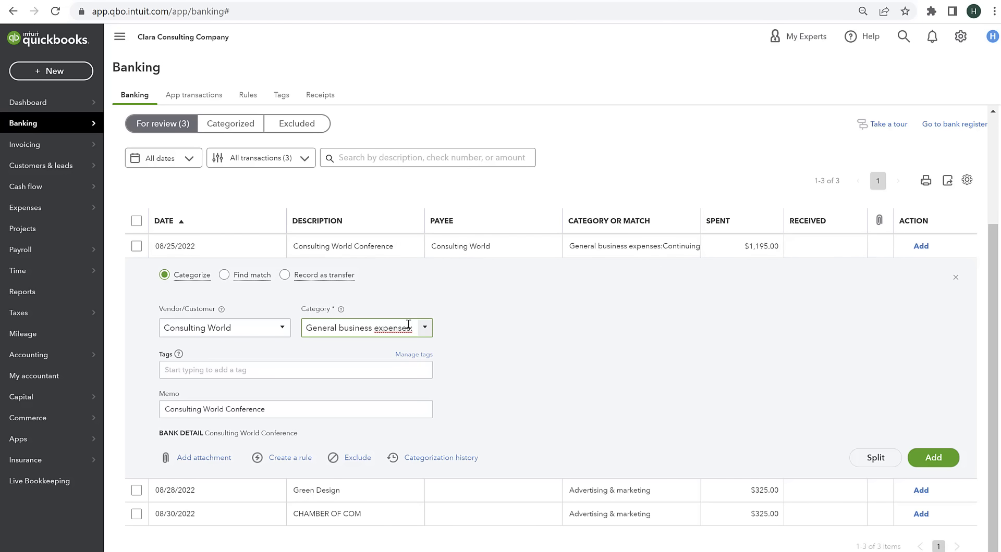
click(933, 458)
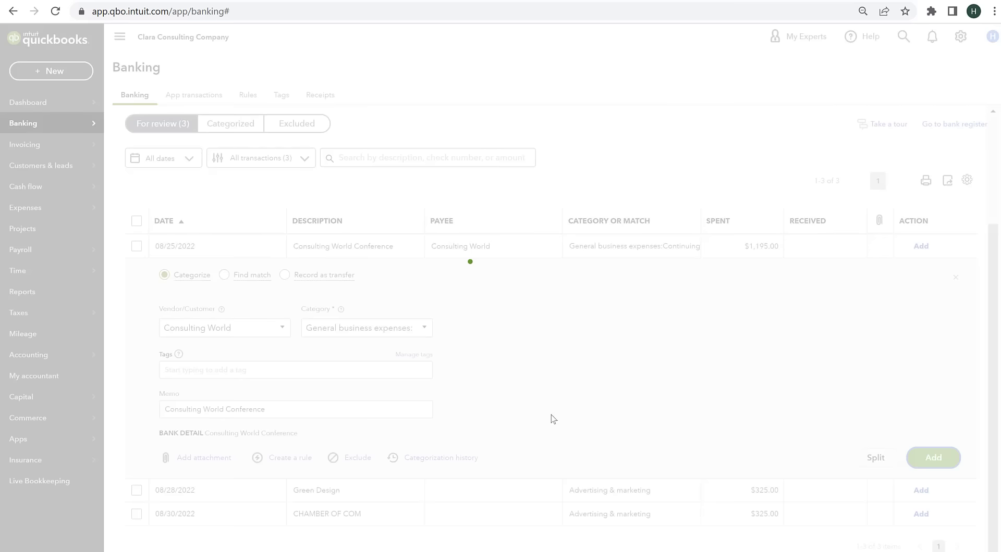
Create a vendor named Green Design and assign it as payee of the 08/28/2022 Green Design transaction
click(373, 403)
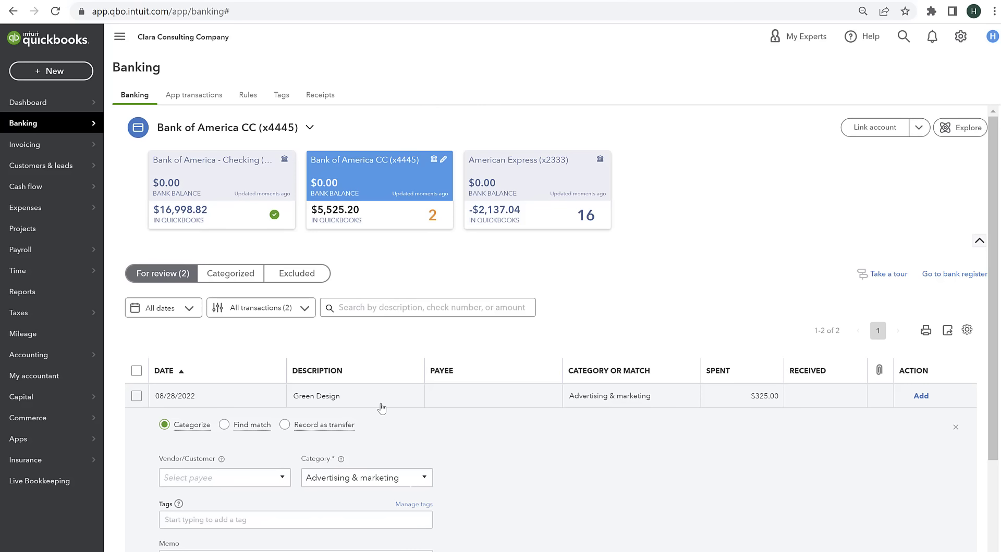
scroll(412, 365, down, 3)
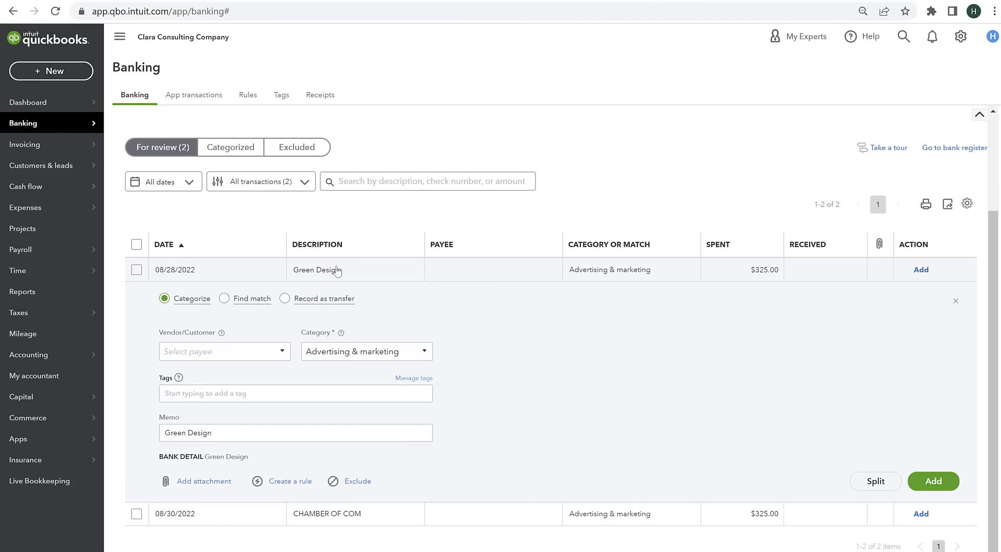
click(233, 352)
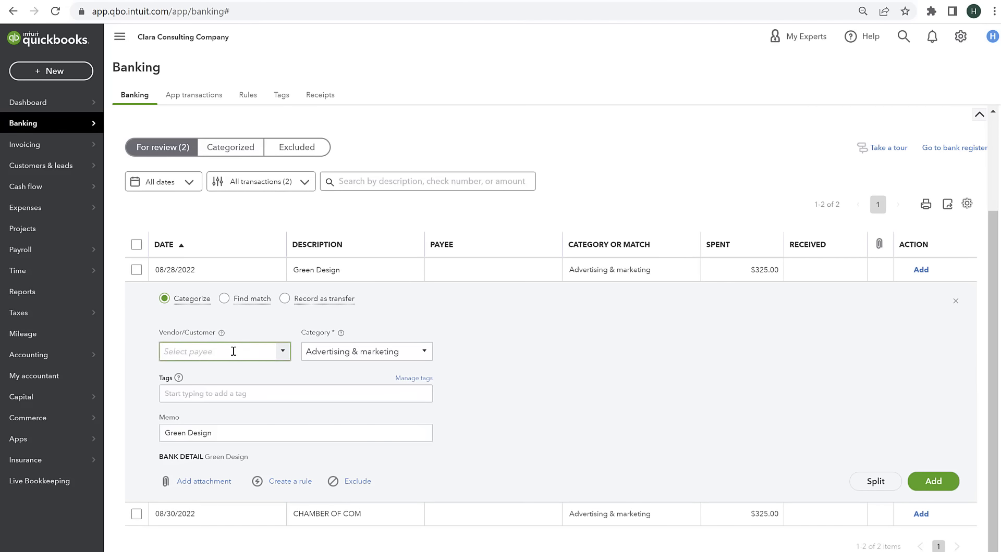
text(G)
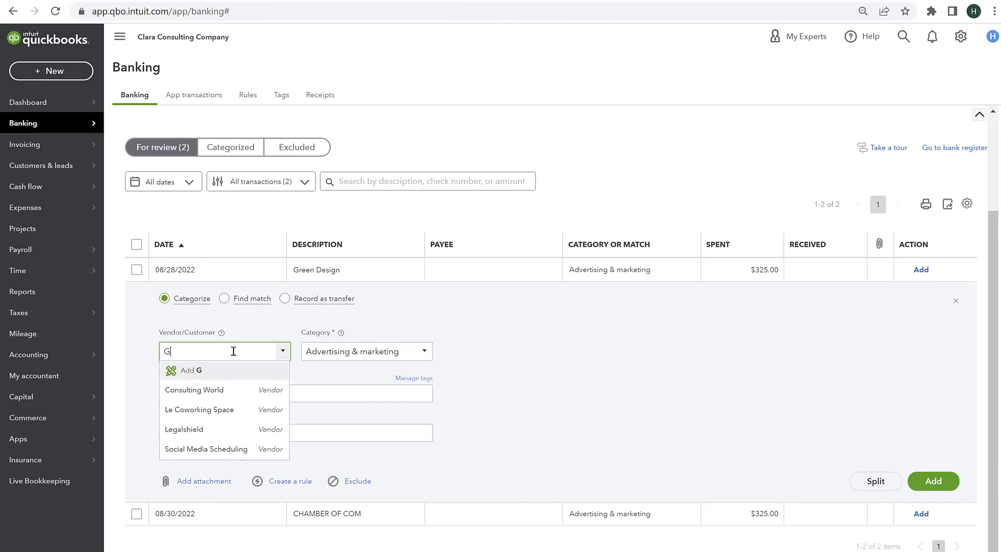
text(reen Design)
click(234, 370)
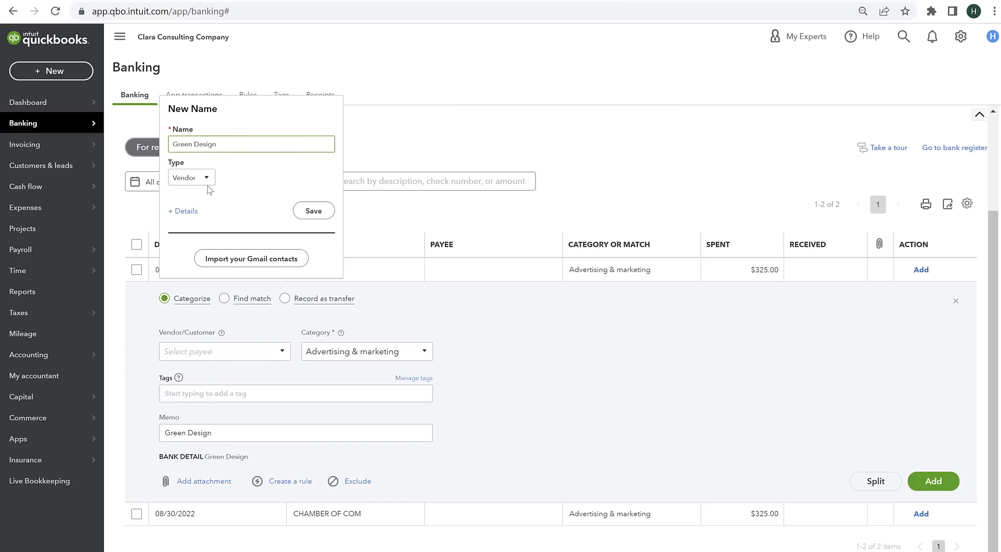
click(186, 211)
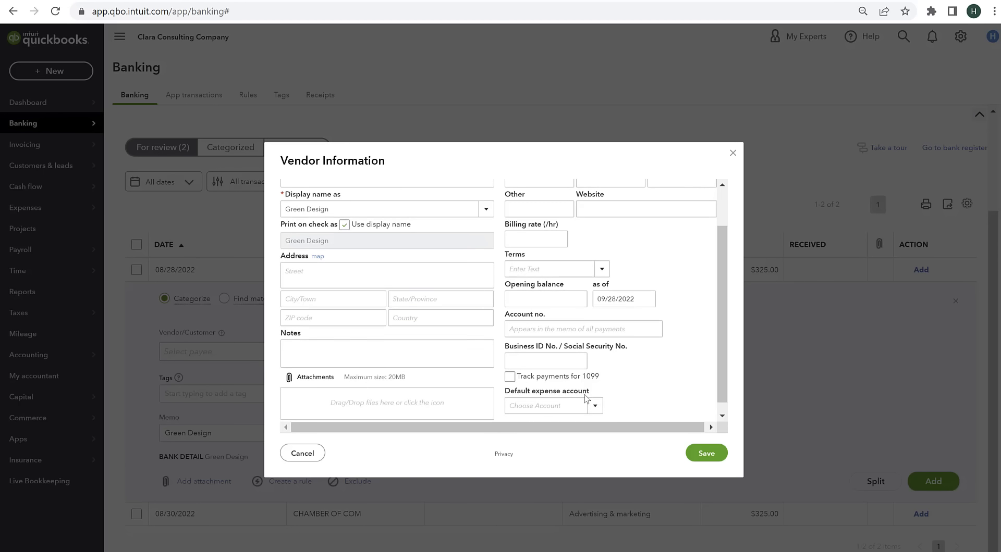
click(709, 454)
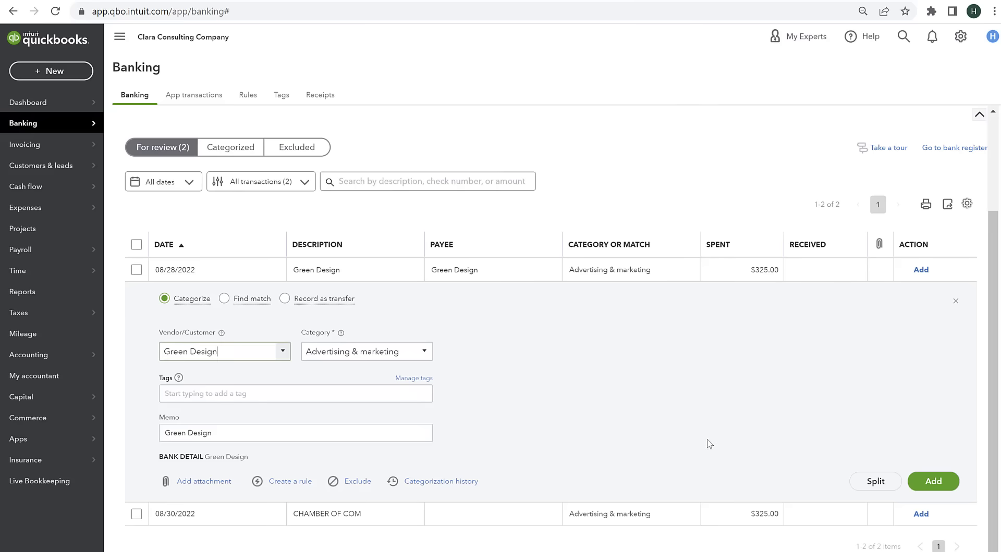
Categorize the Green Design transaction as Website ads under Advertising & marketing and add it
click(416, 355)
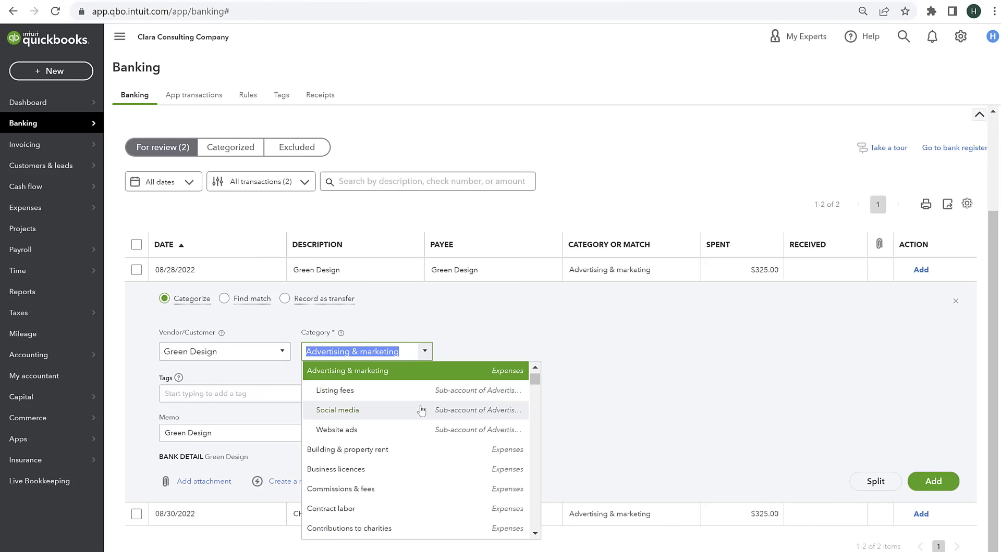
click(351, 411)
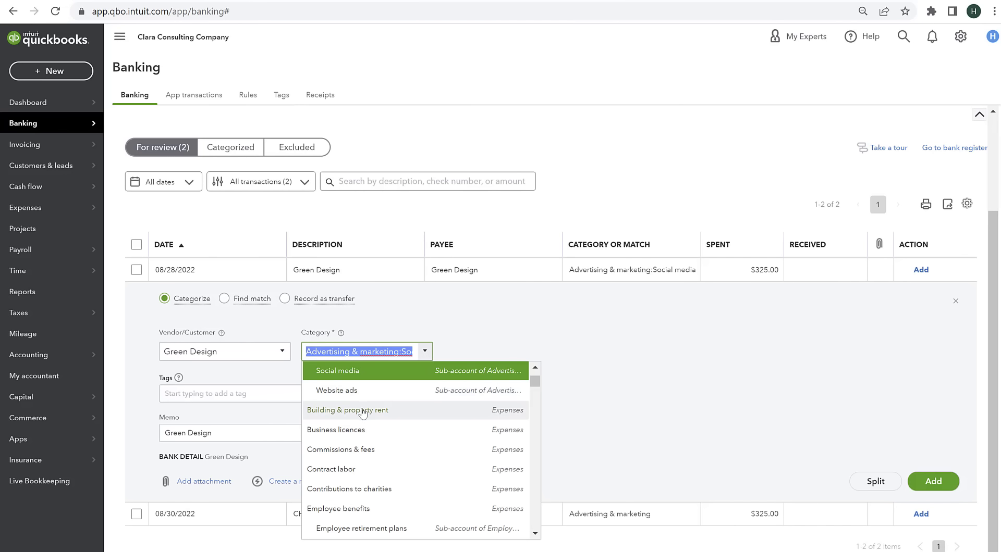
click(354, 392)
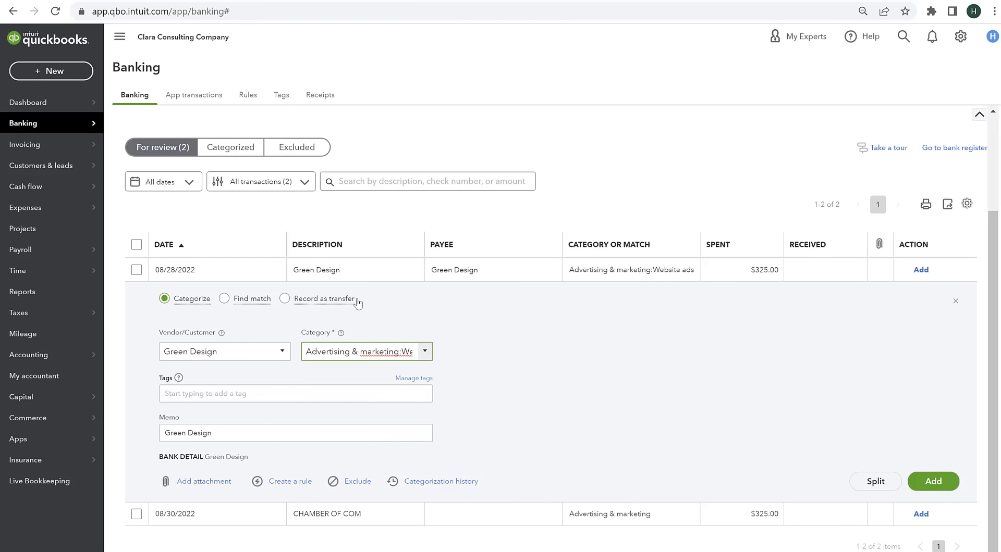
click(933, 481)
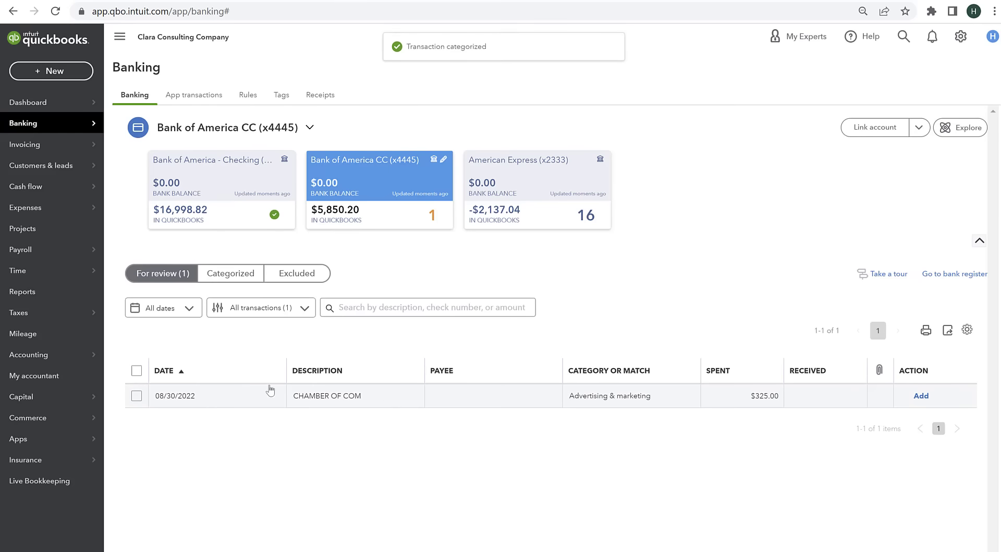
Create a vendor named Chamber of Commerce and assign it as payee of the 08/30/2022 CHAMBER OF COM transaction
click(384, 396)
click(197, 374)
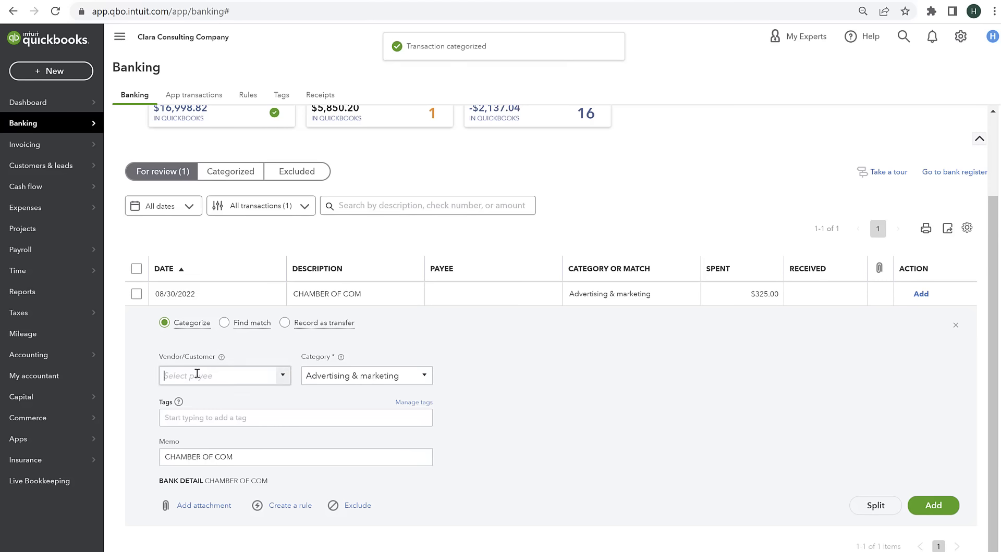
text(Chamber of)
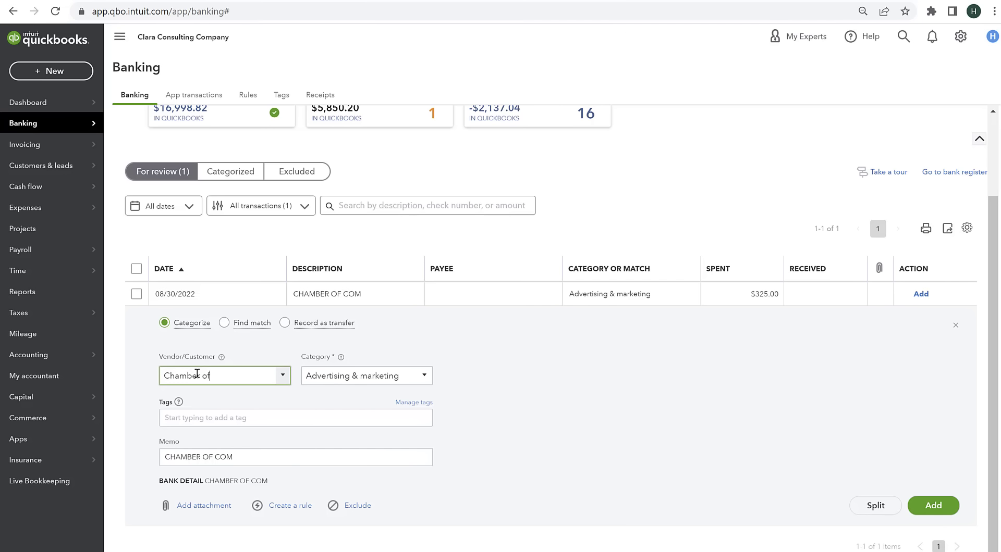
text( Commerce)
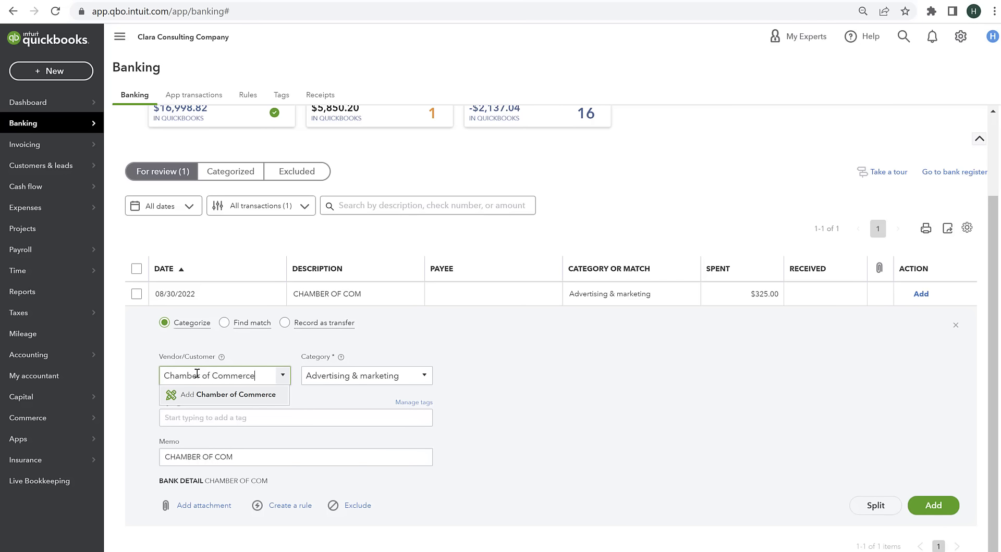
click(219, 396)
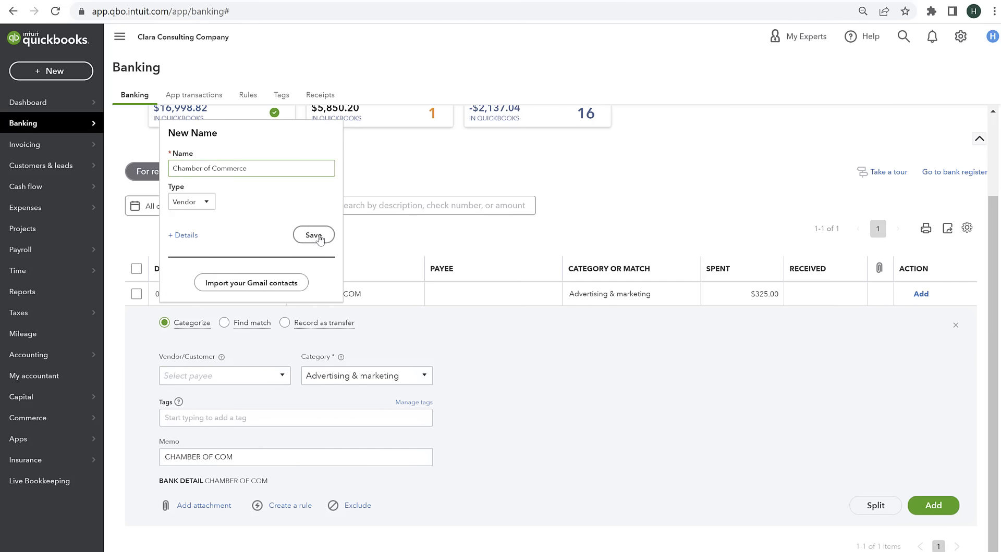
click(316, 235)
click(369, 373)
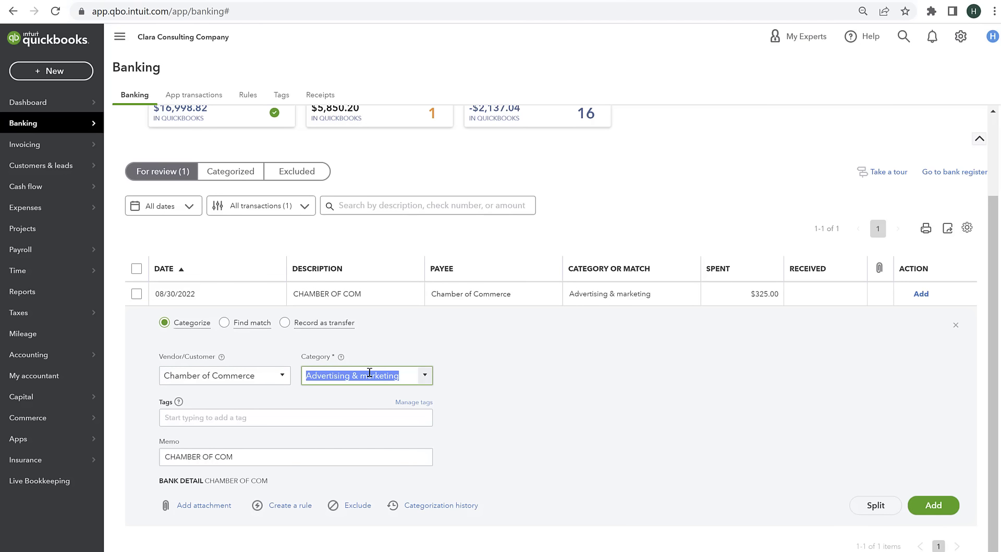
text(dues)
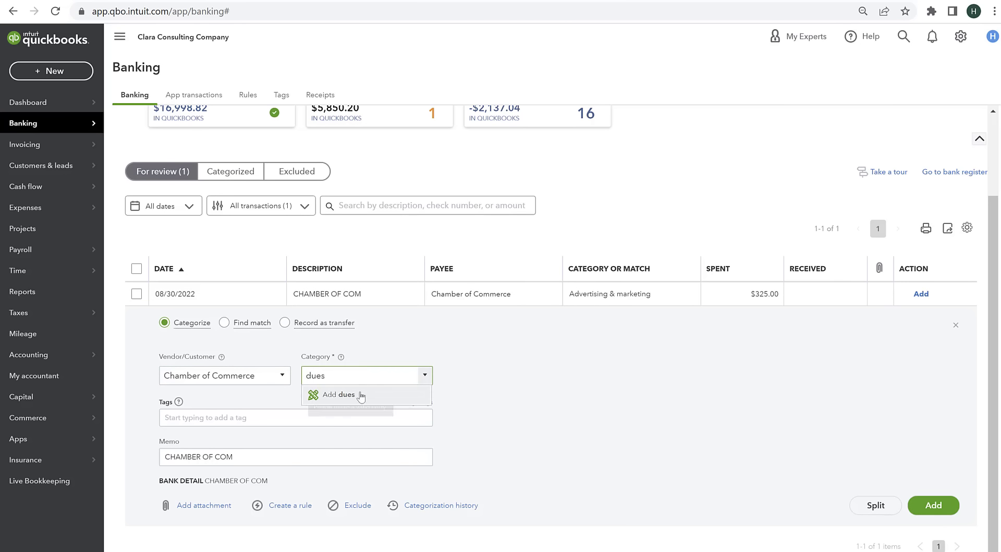
drag(358, 375, 78, 357)
text(Dues)
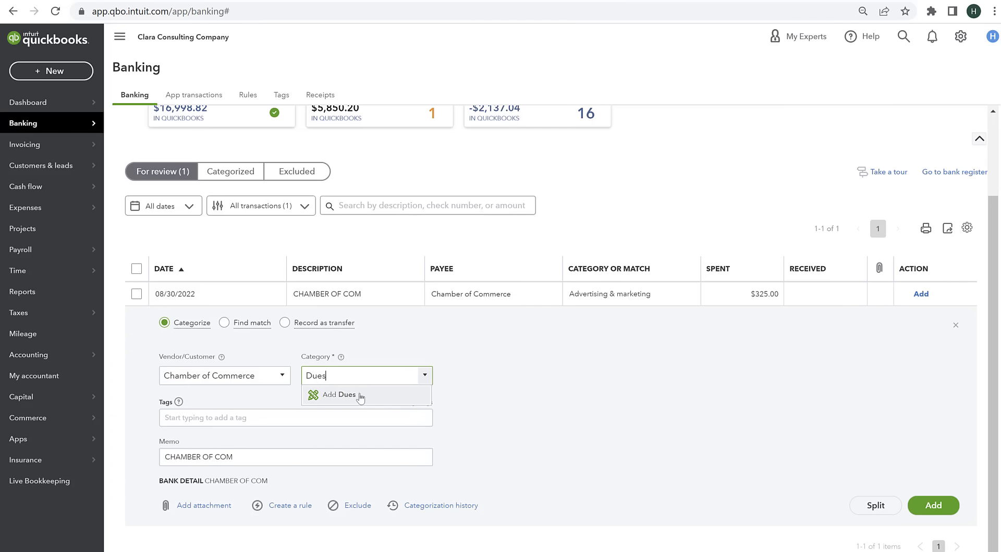
Categorize the Chamber of Commerce transaction as Memberships & subscriptions under General business expenses and add it
drag(346, 374, 146, 351)
text(subscriptionsc)
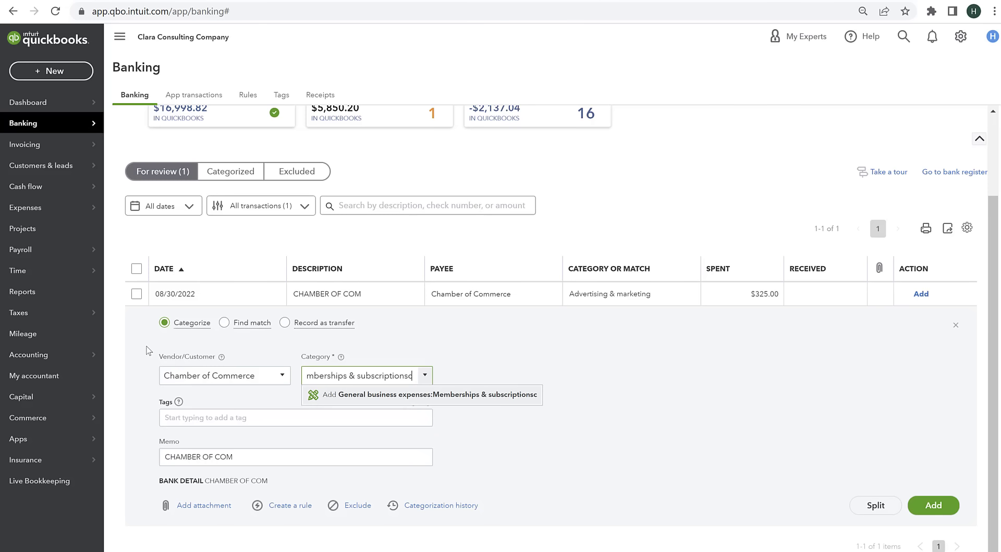
key(BackSpace)
key(BackSpace)
key(BackSpace)
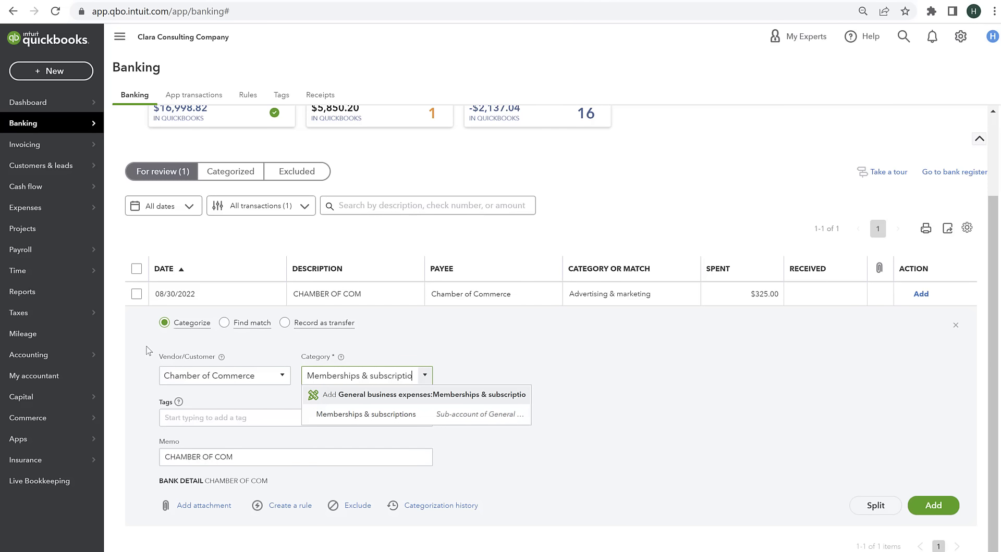
click(368, 414)
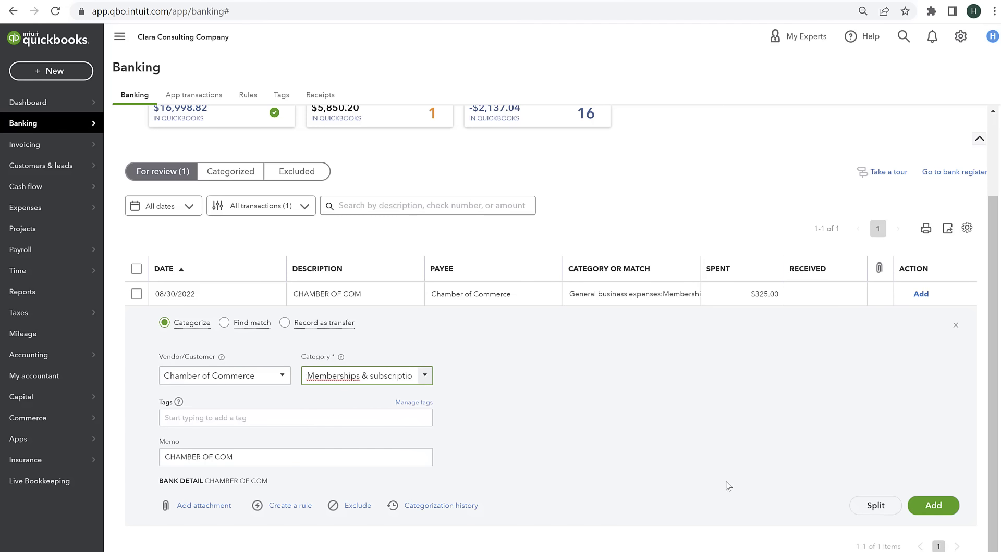
click(928, 505)
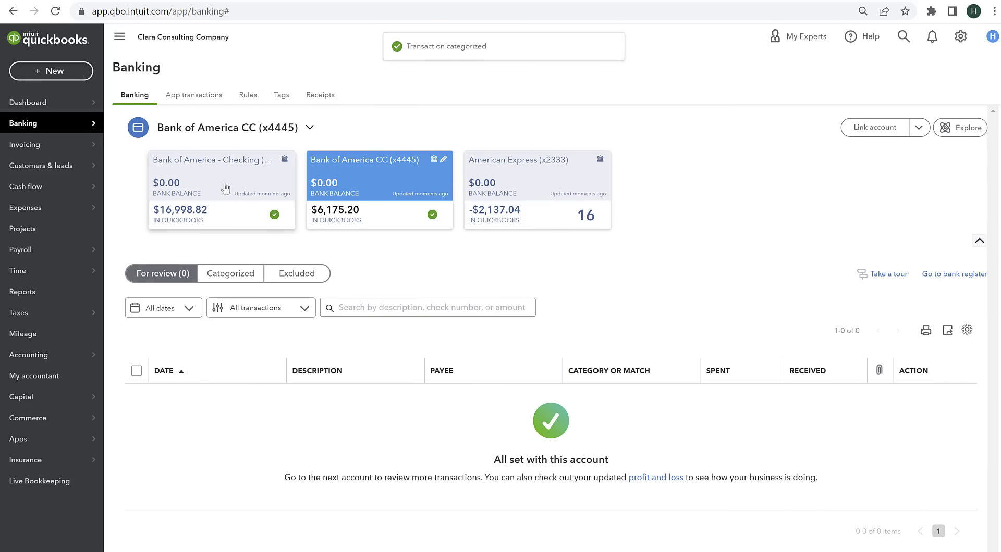
In the American Express account, categorize the 08/11/2022 Dropbox transaction as Software & apps under Office expenses and add it
click(544, 201)
scroll(375, 447, down, 5)
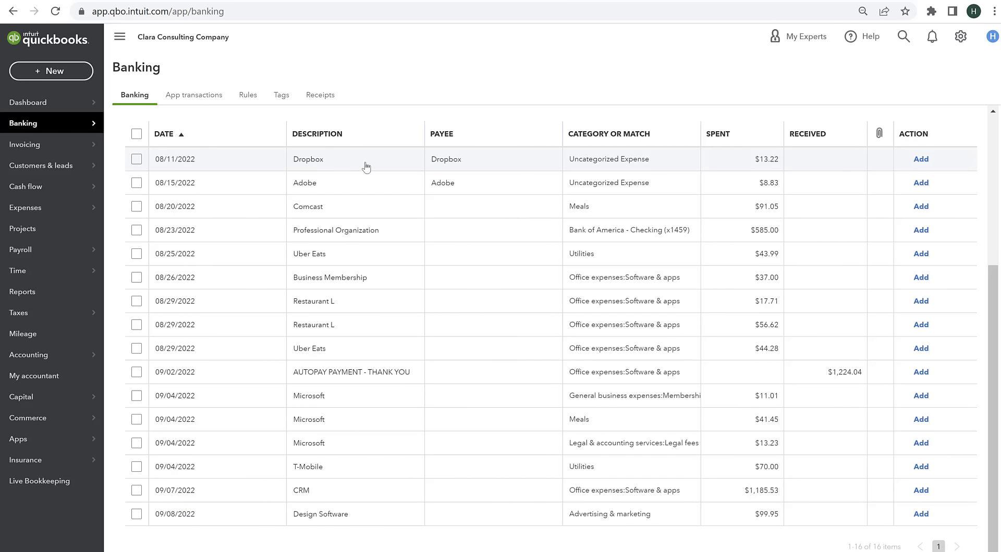
click(368, 165)
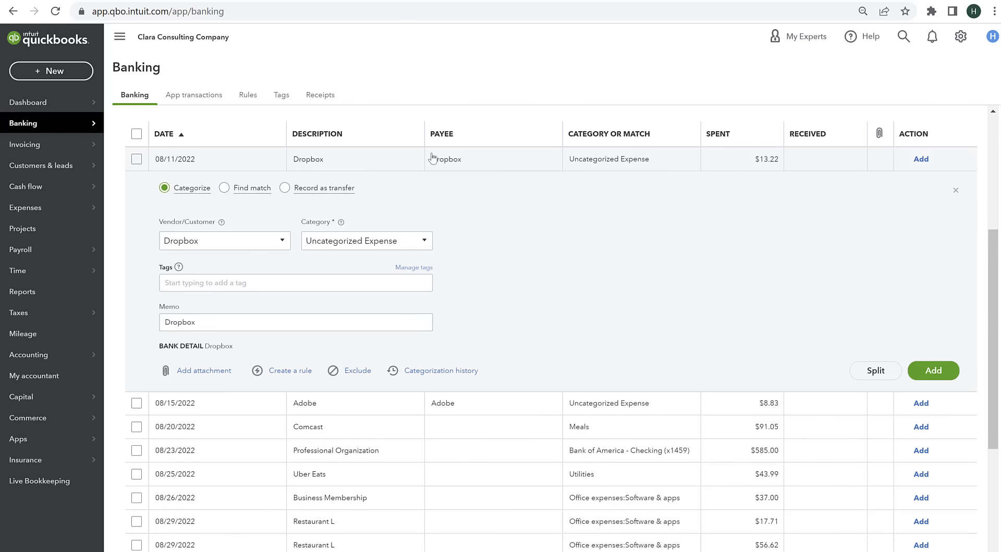
click(402, 241)
text(soft)
click(339, 279)
click(933, 371)
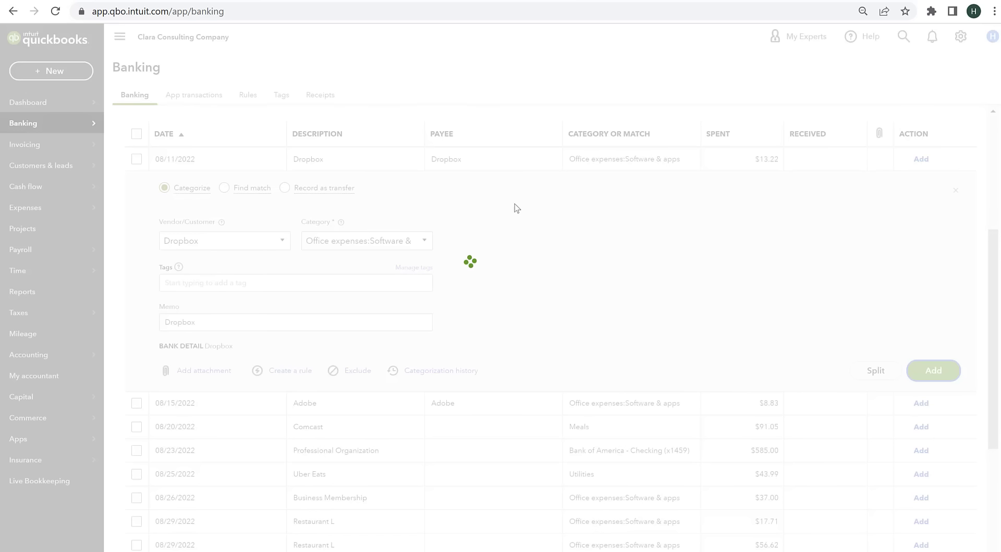
Add the 08/15/2022 Adobe transaction with Adobe as payee and Office expenses:Software & apps as category
click(356, 194)
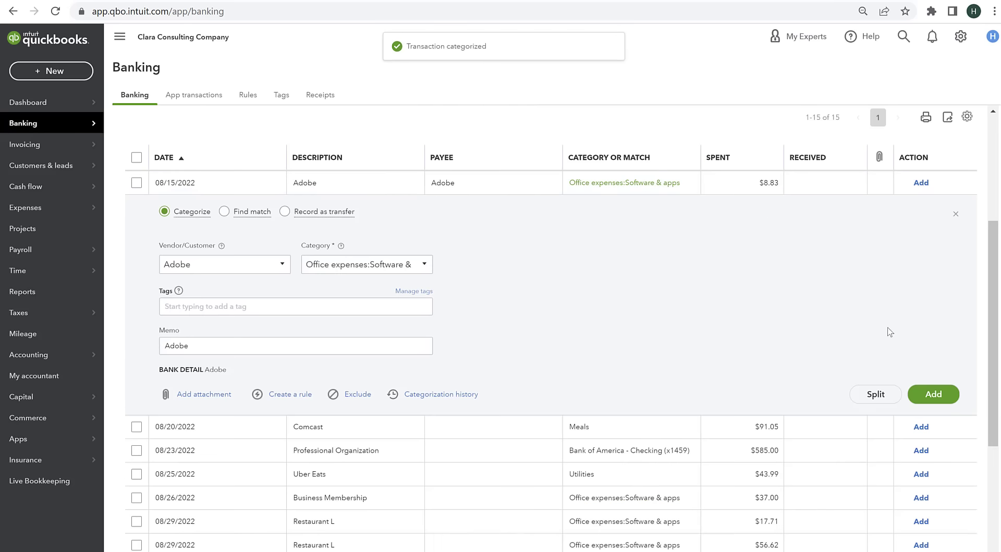
click(933, 392)
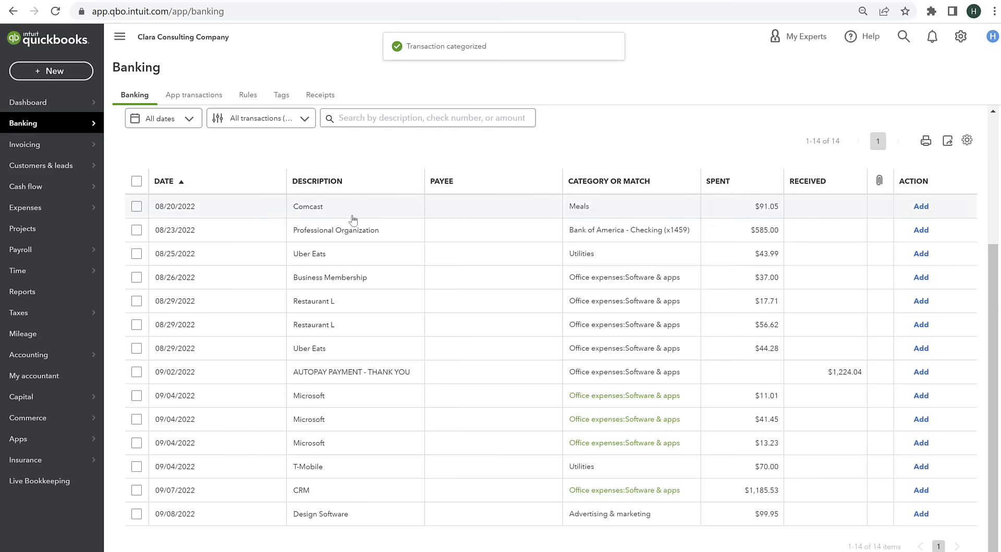
Create a vendor named Comcast and assign it as payee of the 08/20/2022 Comcast transaction
click(352, 221)
click(242, 289)
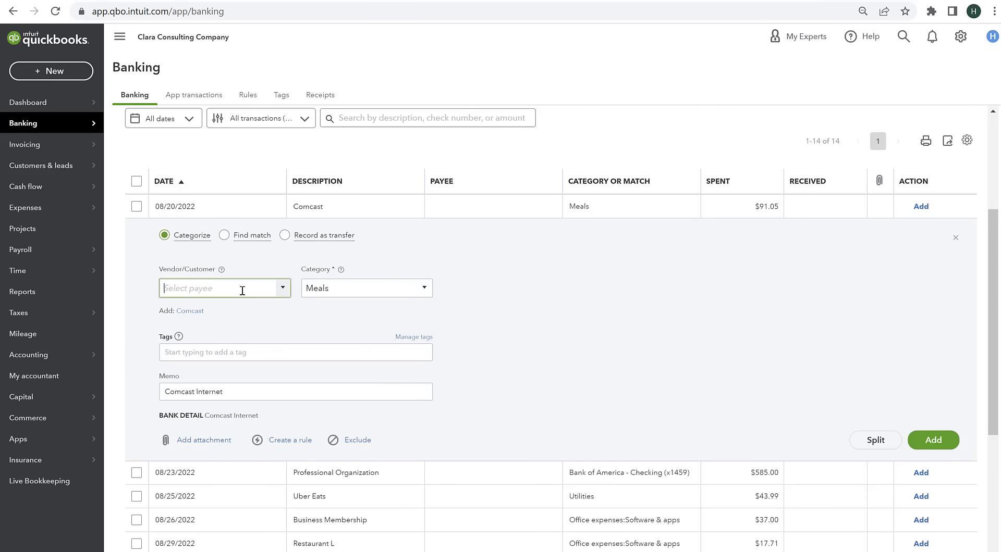
text(Comcsat)
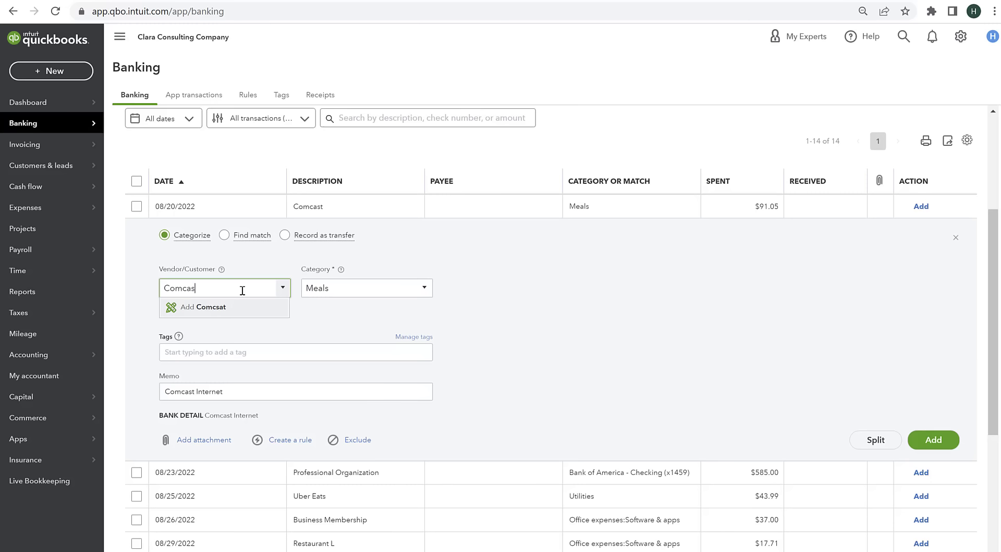
click(241, 308)
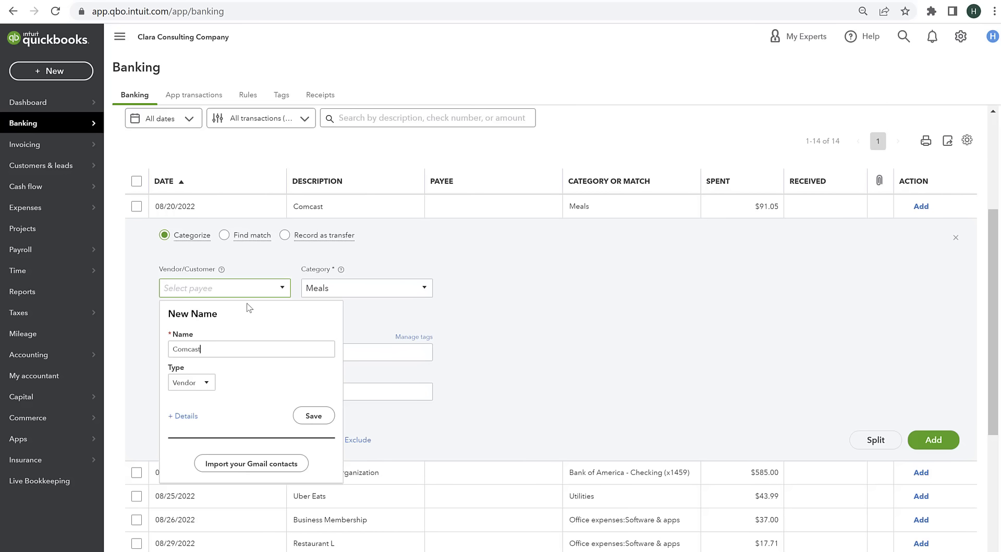
click(314, 416)
Categorize the Comcast transaction as Internet & TV services under Utilities and add it
click(373, 288)
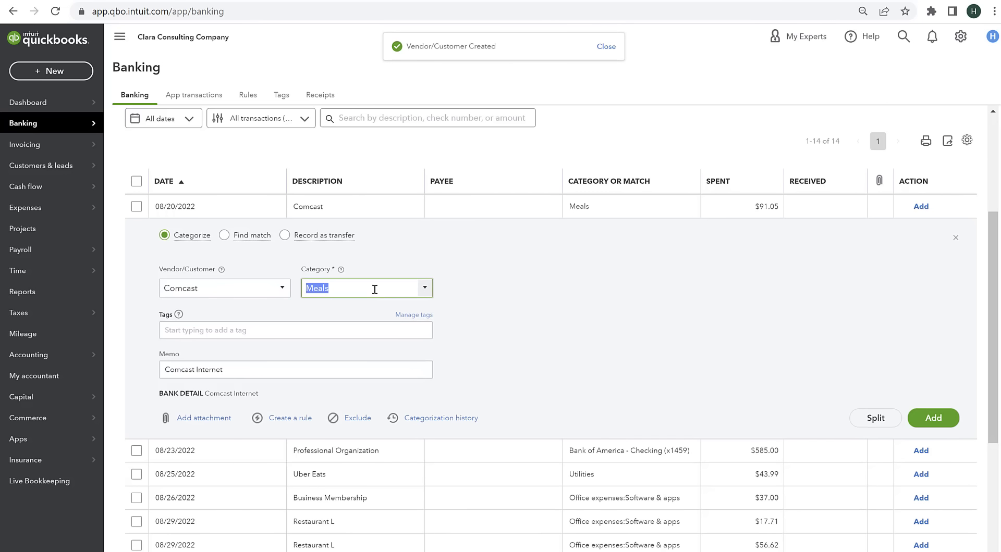
text(ies:Inter)
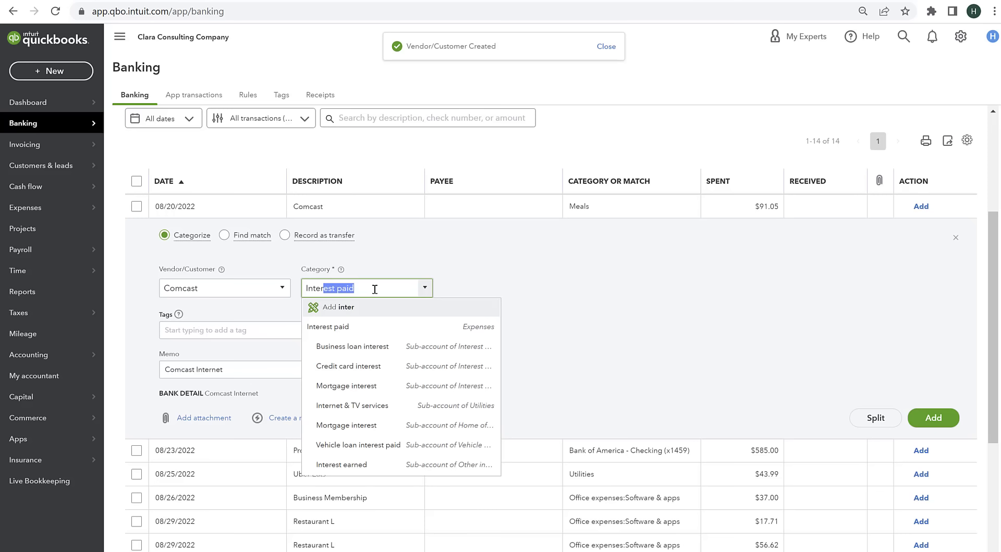
text(net & TV servic)
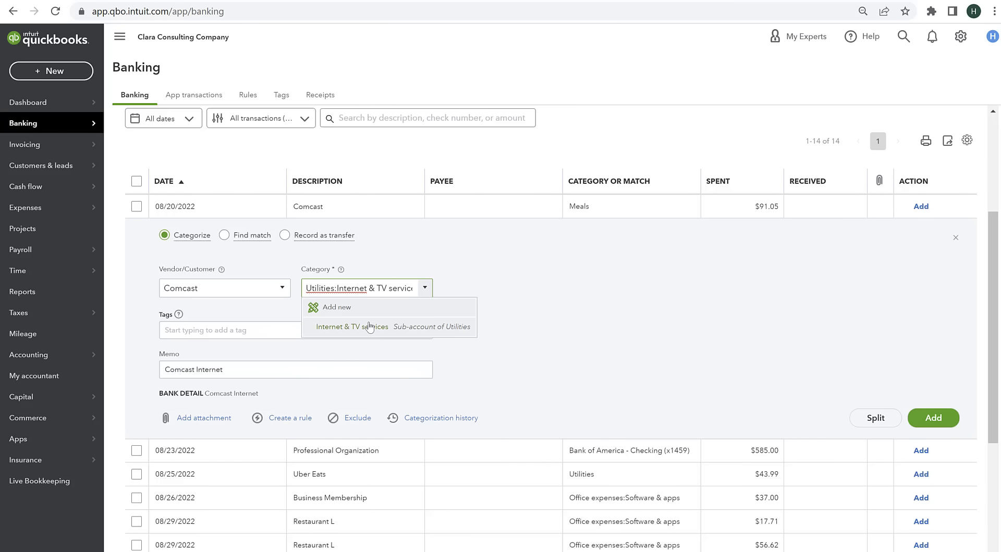
click(369, 327)
click(931, 416)
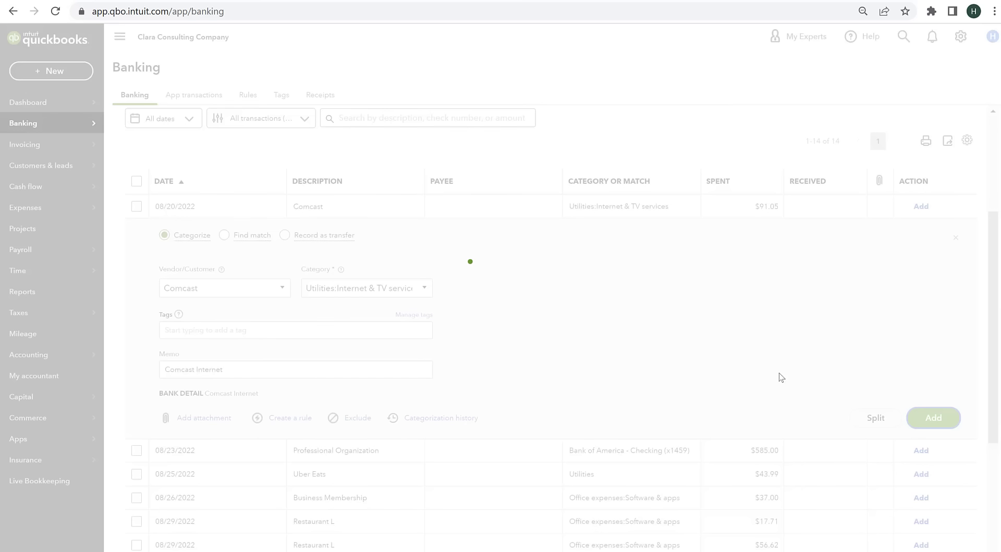
Create a vendor named Prof Org and assign it as payee of the 08/23/2022 Professional Organization transaction
click(375, 235)
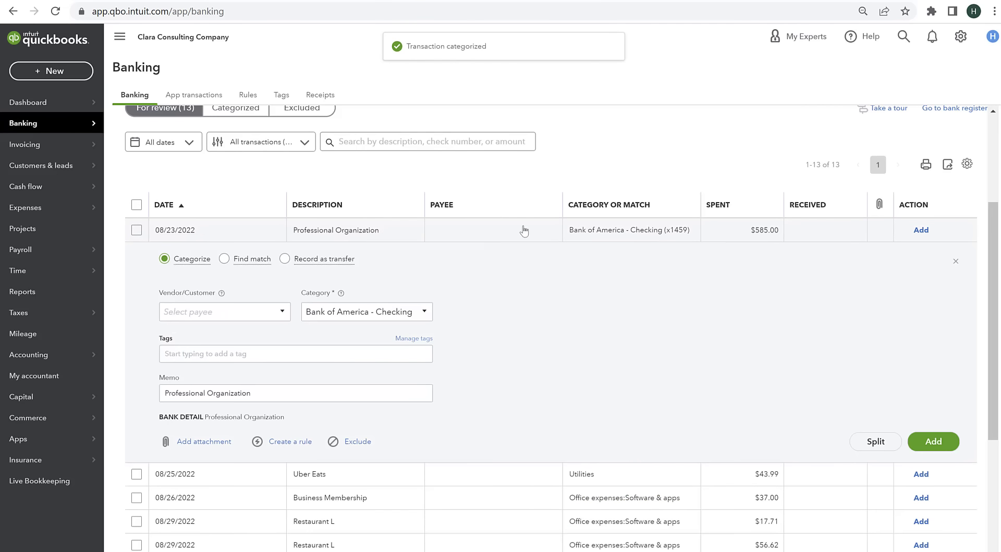
click(194, 315)
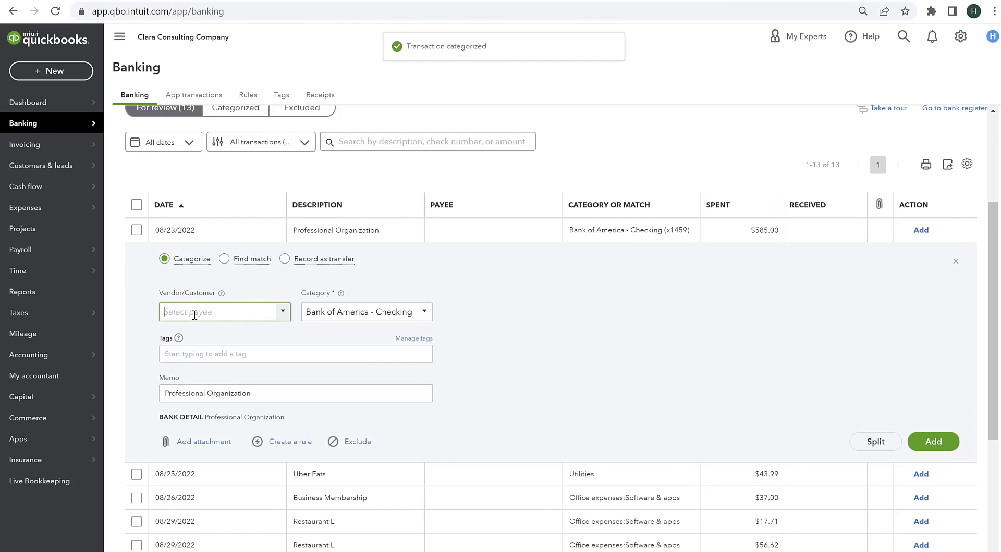
text(Prof Org)
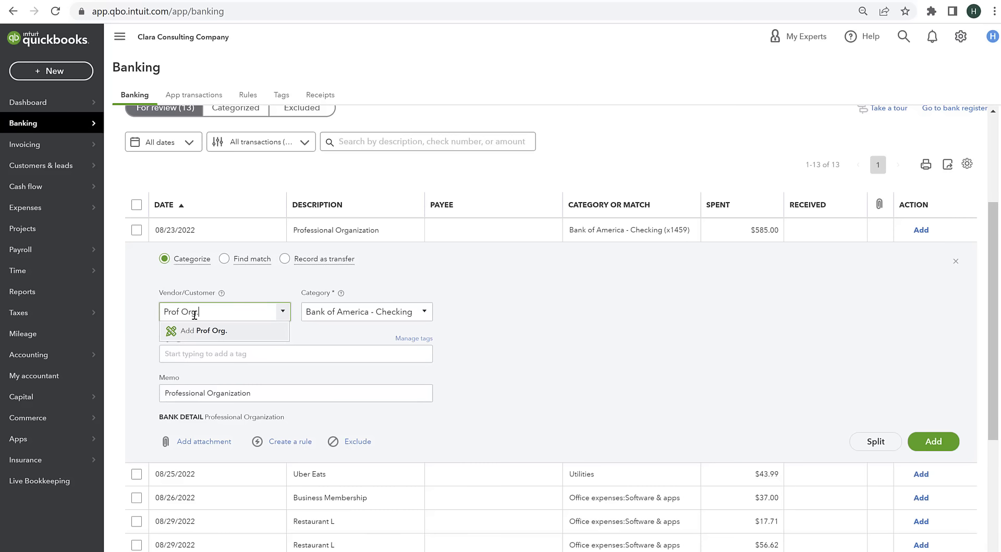
click(209, 331)
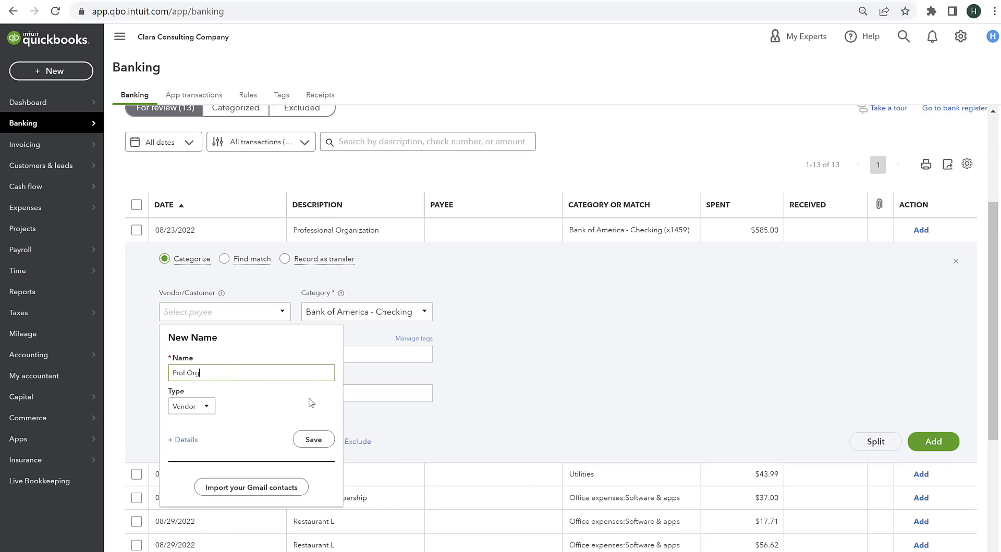
click(313, 438)
Categorize the Professional Organization transaction as Memberships & subscriptions under General business expenses and add it
click(377, 317)
text(d)
key(BackSpace)
text(mem)
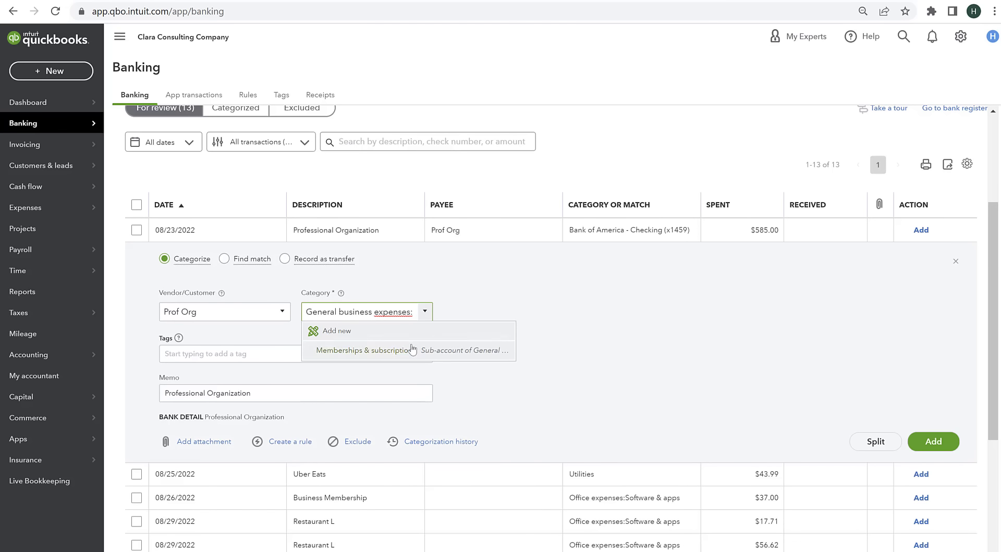
click(411, 349)
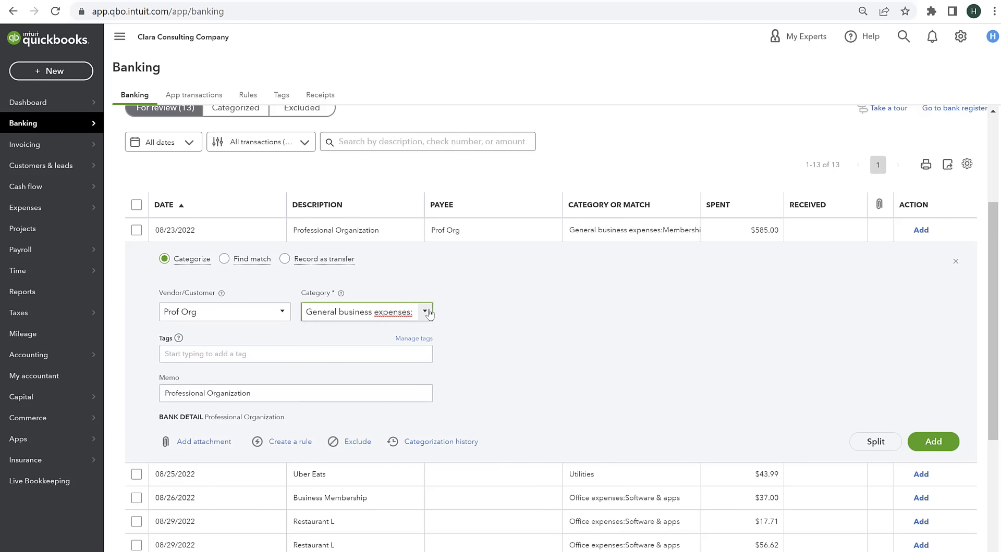
click(948, 441)
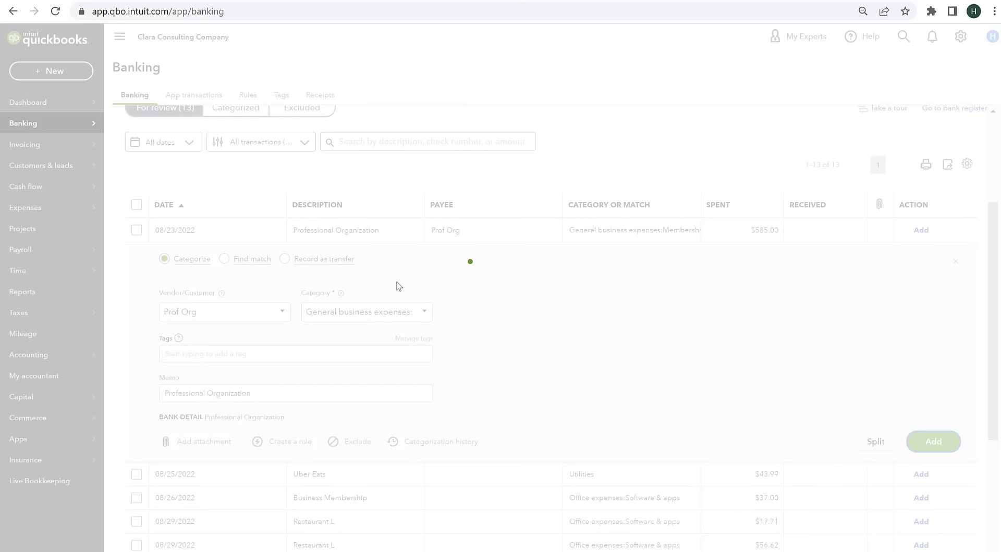
Create a vendor named Uber Eats and assign it as payee of the 08/25/2022 Uber Eats transaction
click(362, 256)
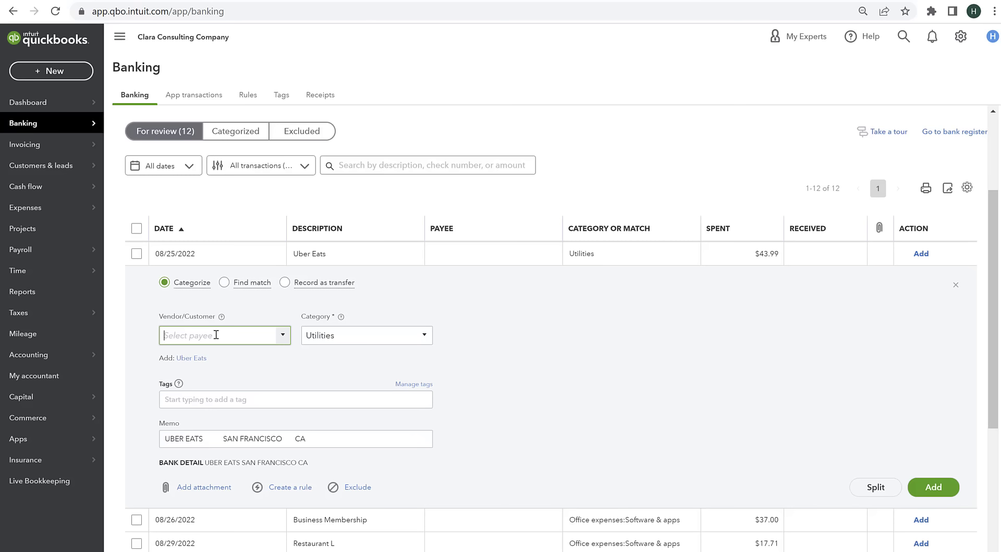
text(Uber Eats)
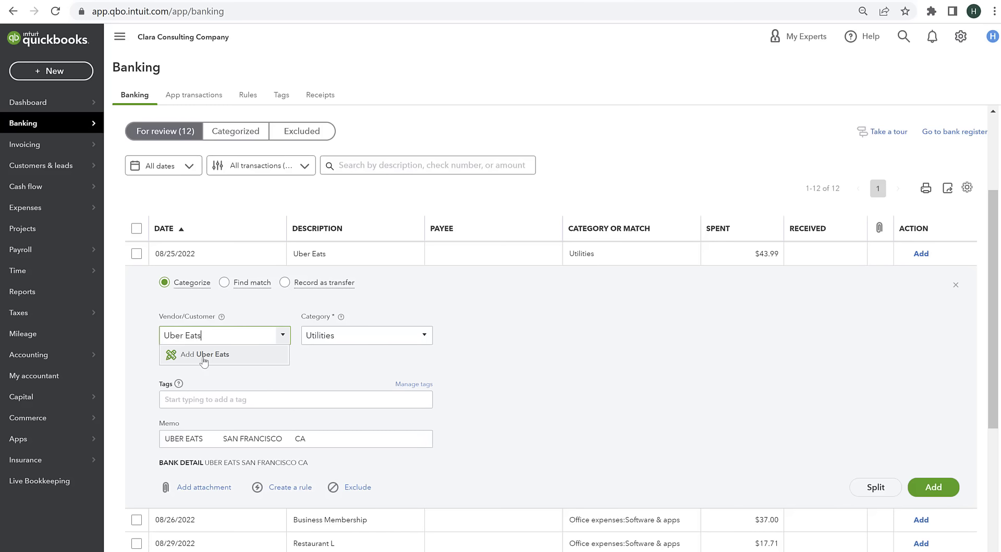
click(205, 355)
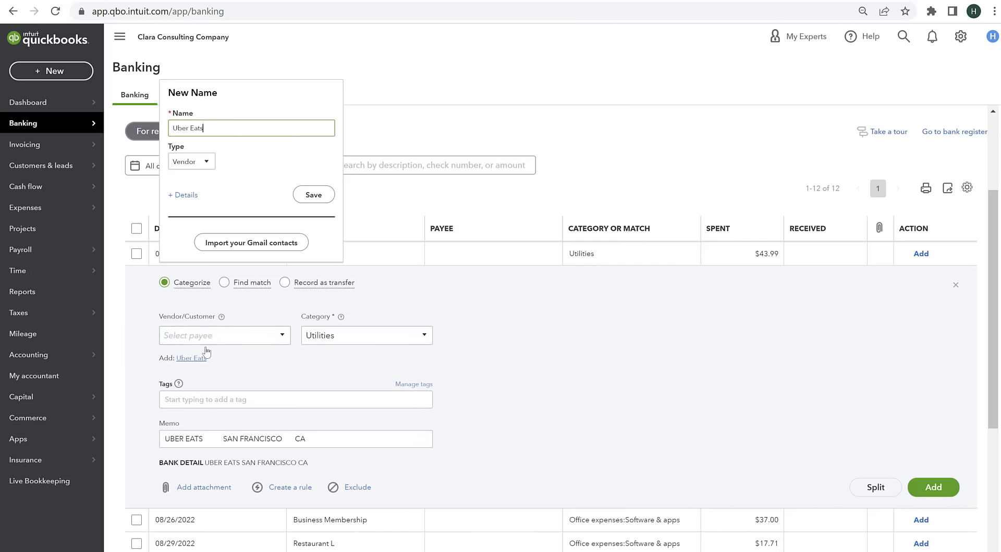
click(313, 195)
Categorize the 08/25/2022 Uber Eats transaction as Owner draws and add it
click(364, 335)
text(draw)
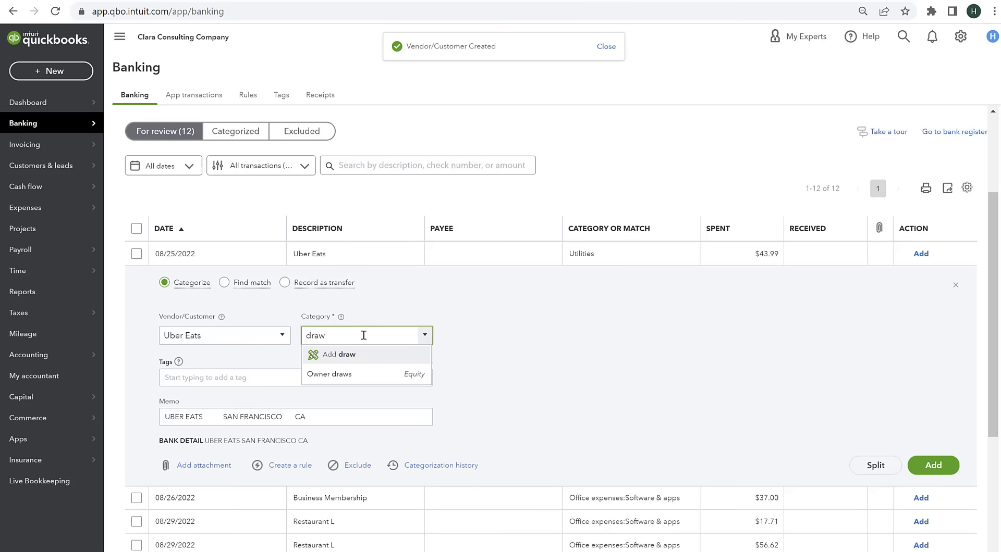
click(359, 370)
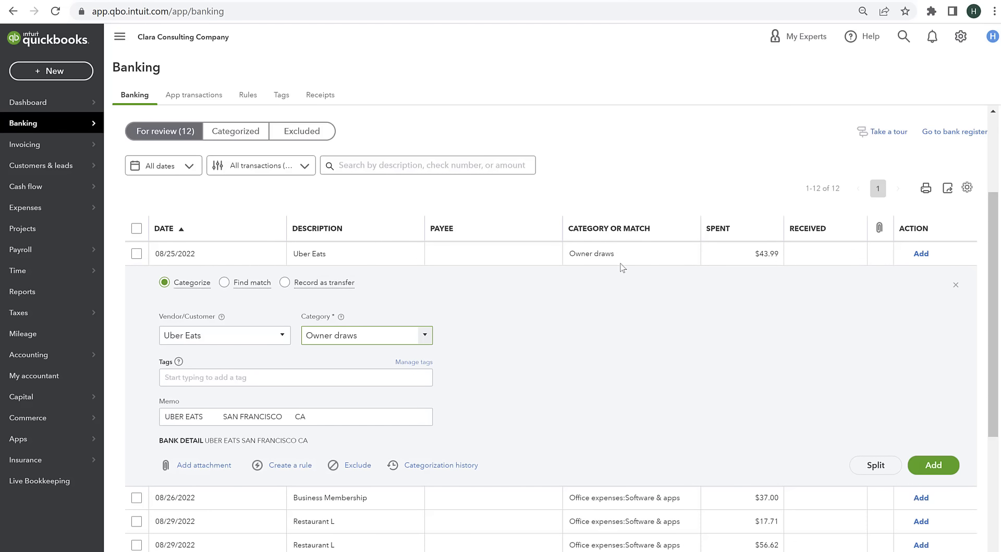
click(927, 465)
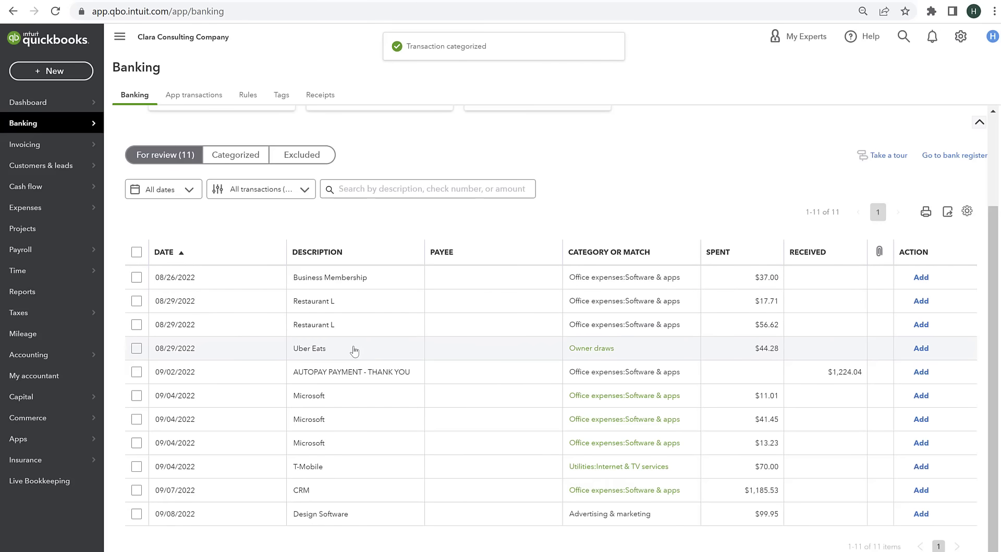
Add the 08/29/2022 Uber Eats transaction with Uber Eats as payee and Owner draws as category, without creating a rule
click(345, 352)
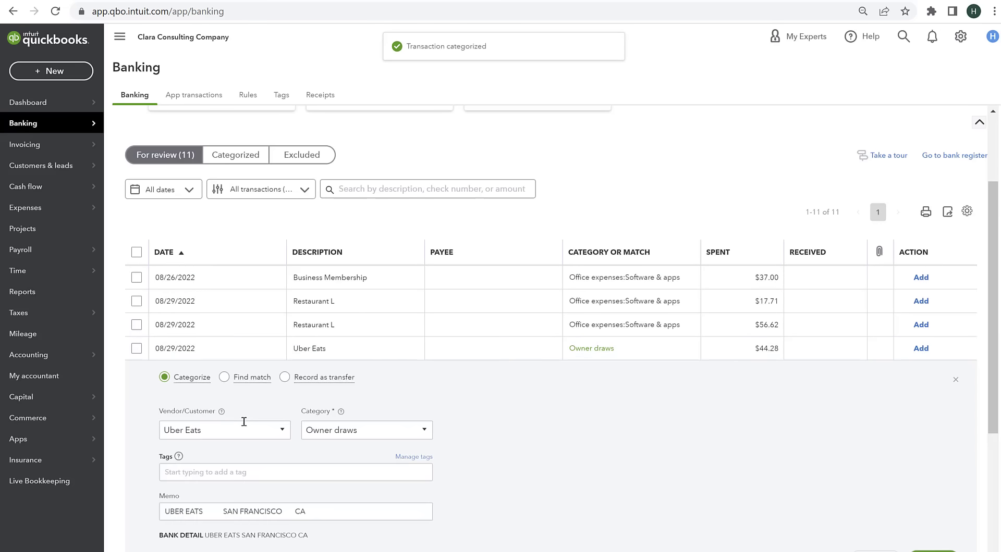
scroll(582, 445, down, 3)
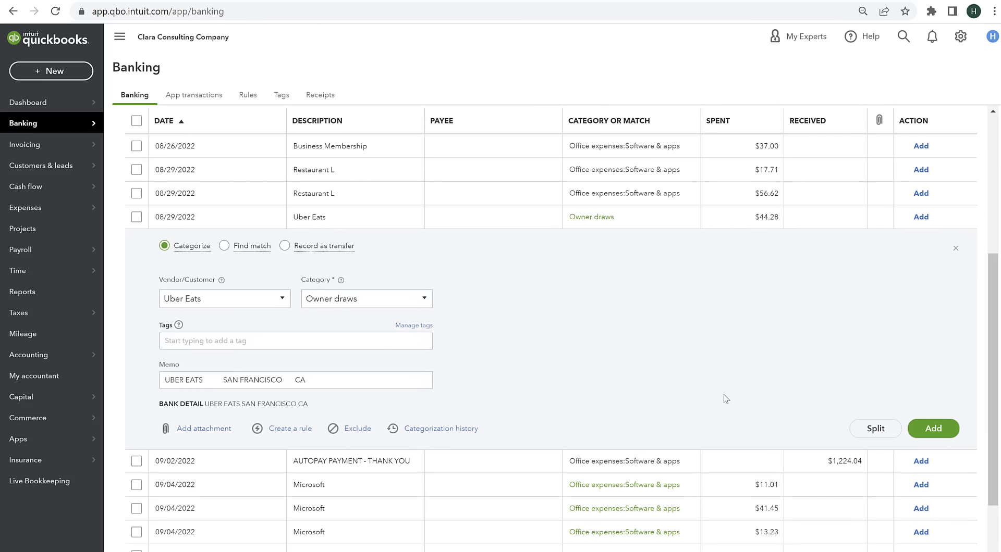
click(923, 429)
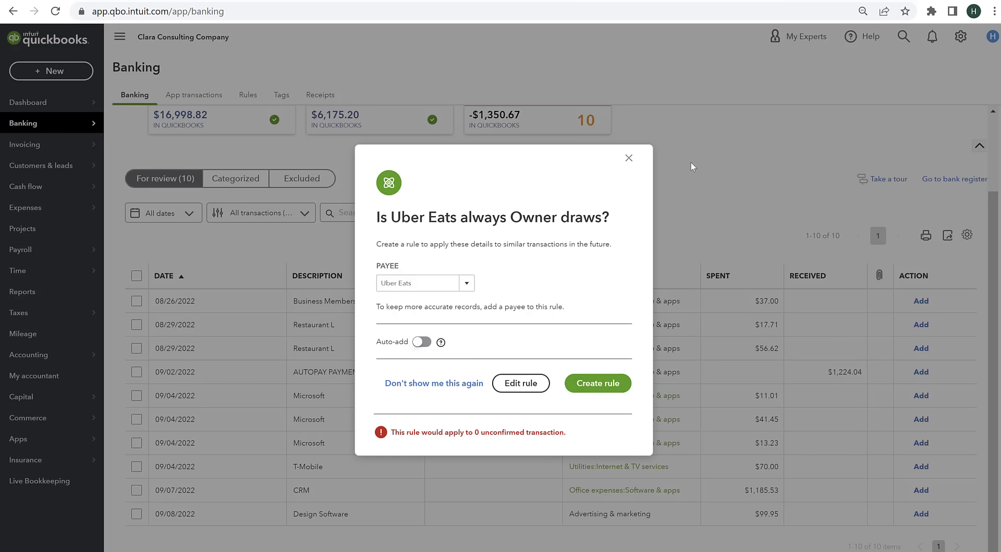
click(628, 159)
Create a vendor named Business Membership and assign it as payee of the 08/26/2022 Business Membership transaction
click(336, 303)
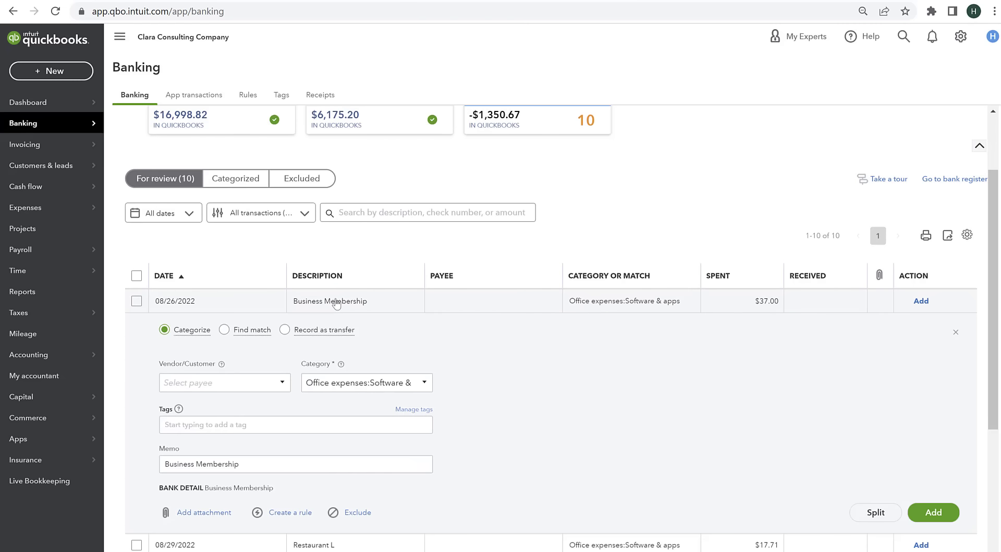
scroll(245, 381, down, 3)
click(190, 250)
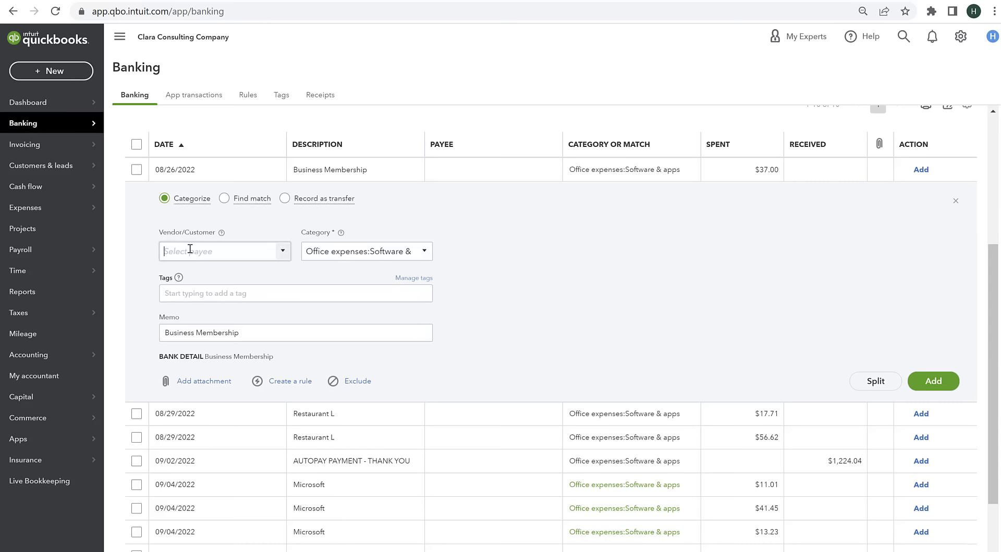
text(Busin)
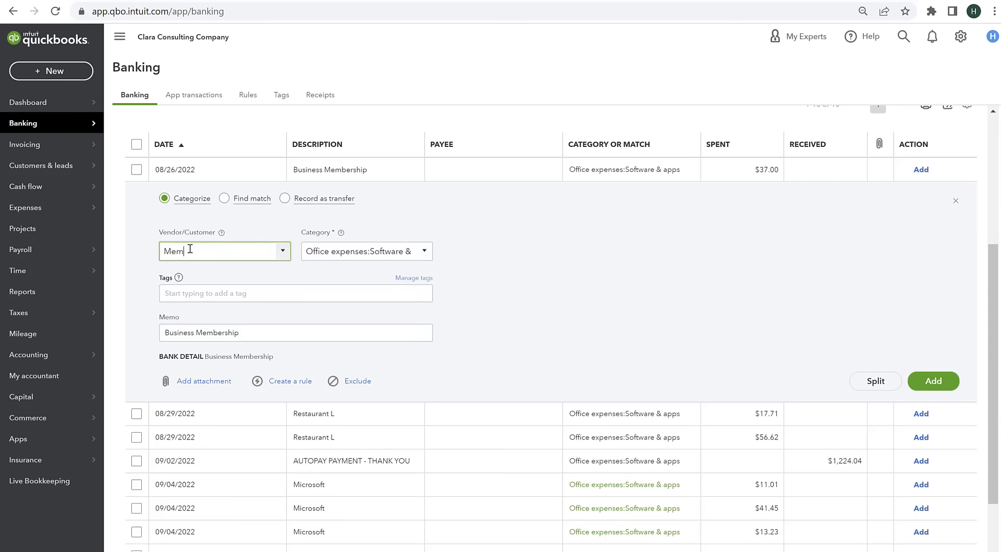
text(ess Membership)
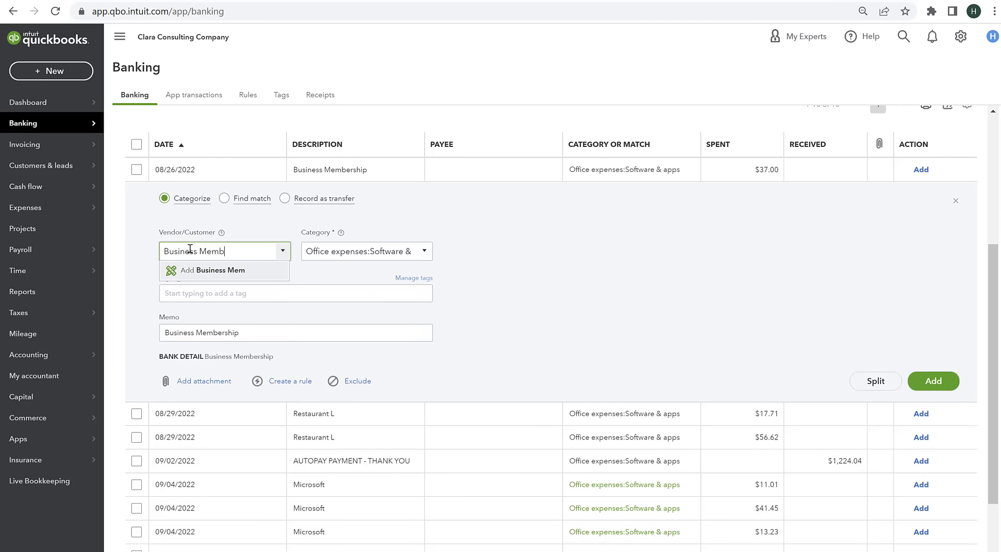
click(276, 271)
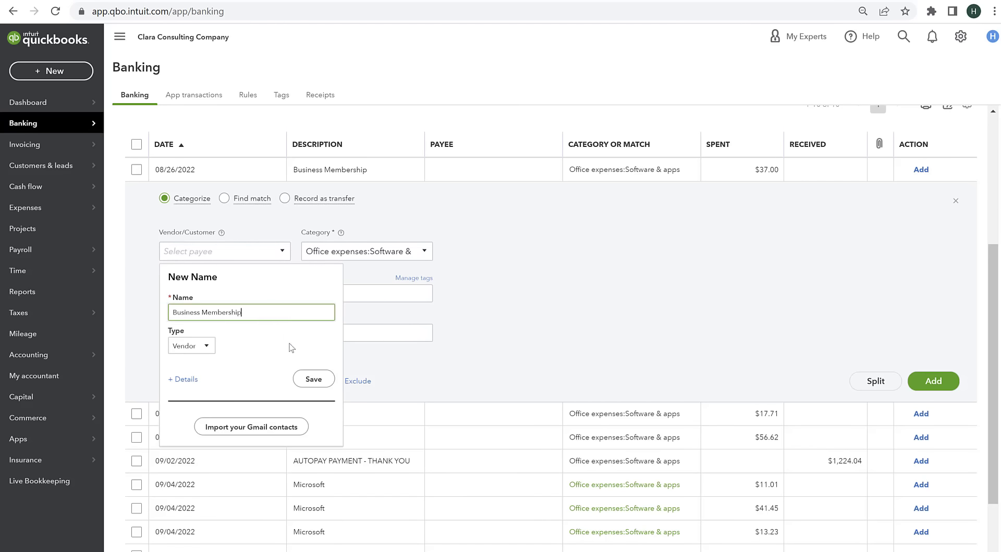
click(313, 379)
Set the Business Membership transaction's category to Memberships & subscriptions under General business expenses
click(416, 253)
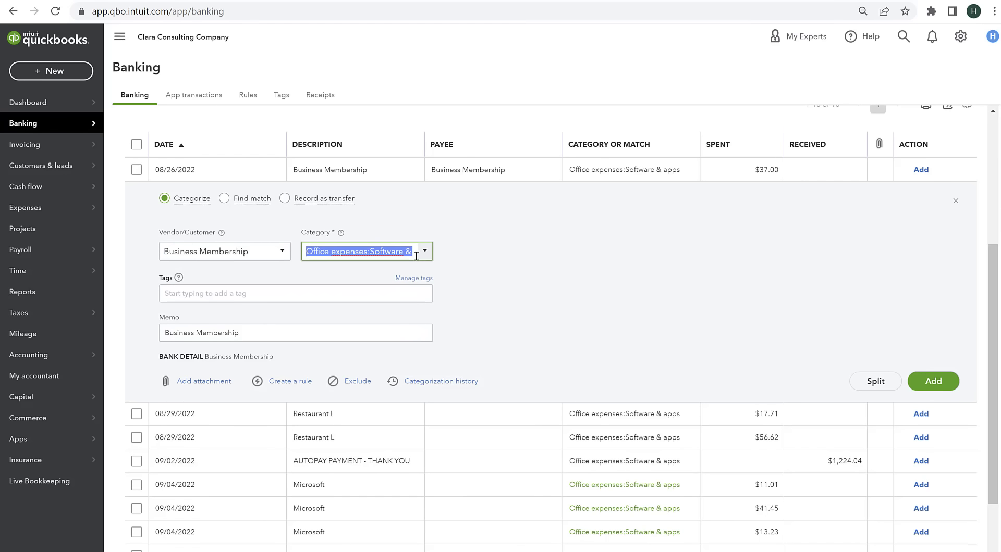
click(425, 251)
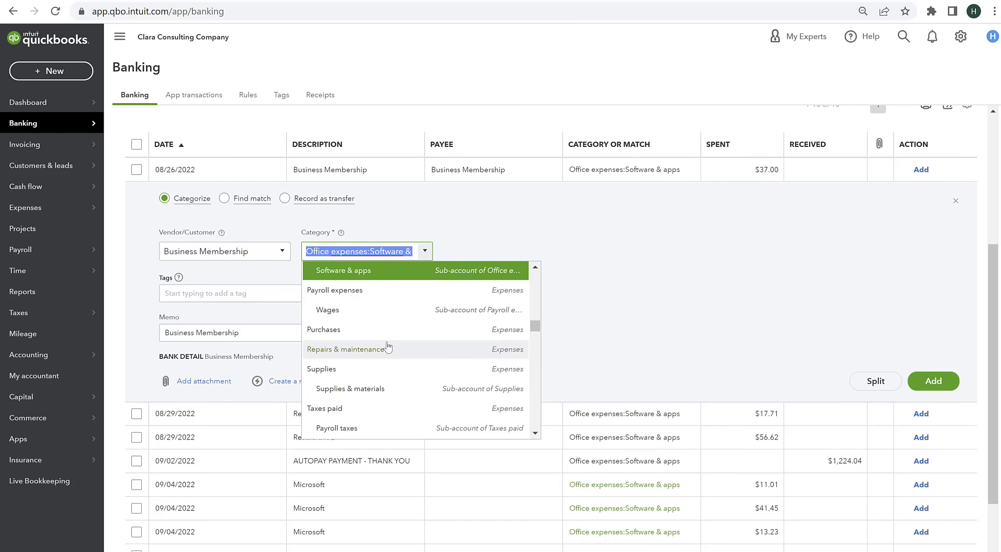
text(mem)
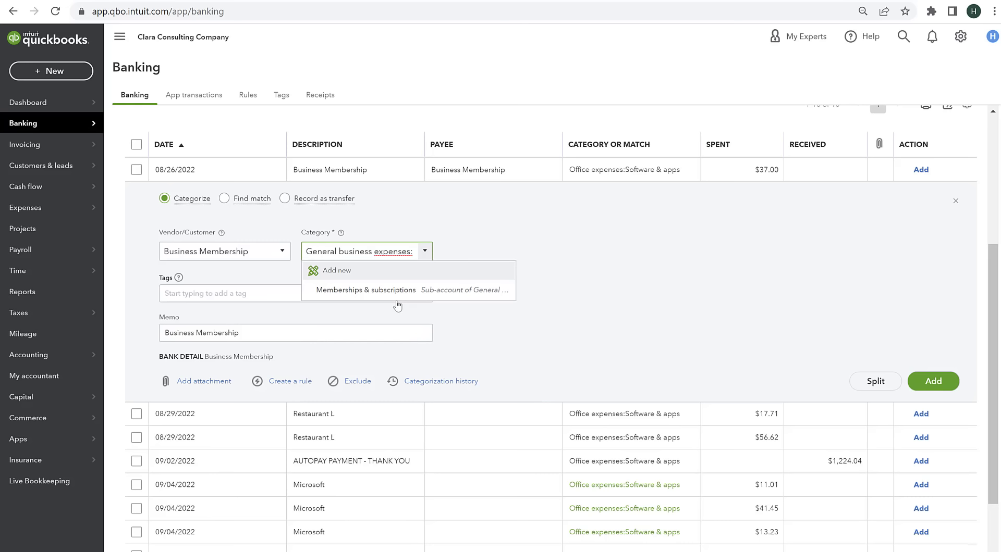
click(394, 293)
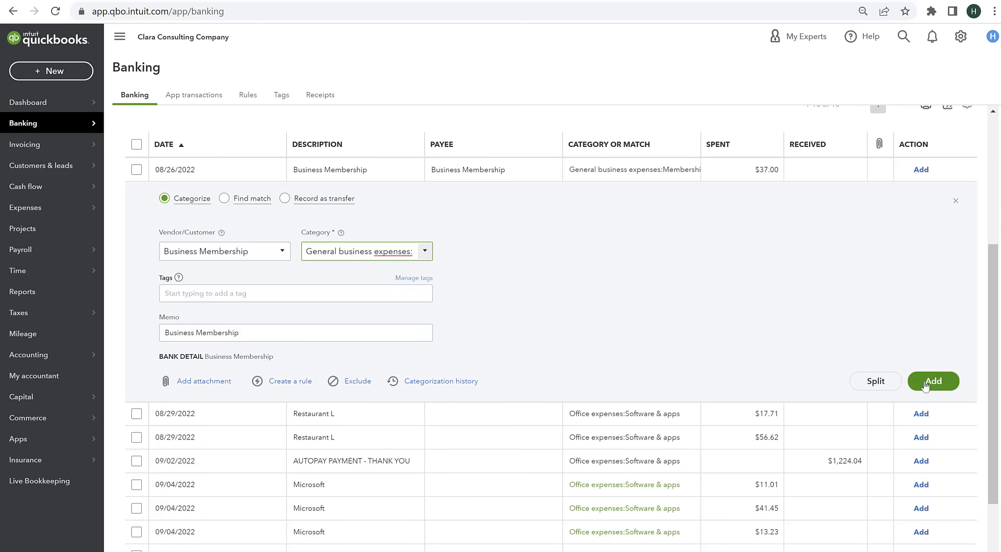
Categorize the Business Membership transaction as Continuing education under General business expenses and add it
double_click(363, 253)
triple_click(363, 254)
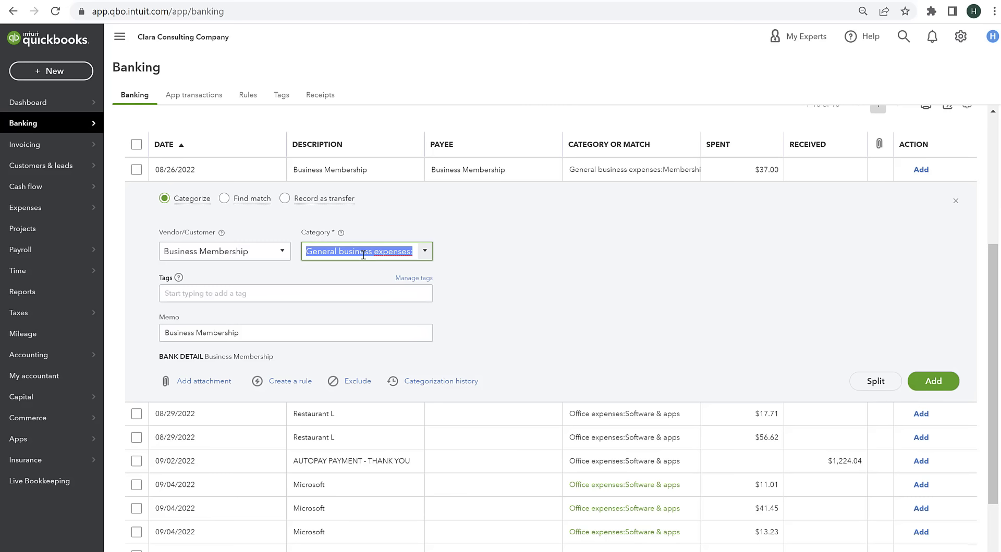
text(contin)
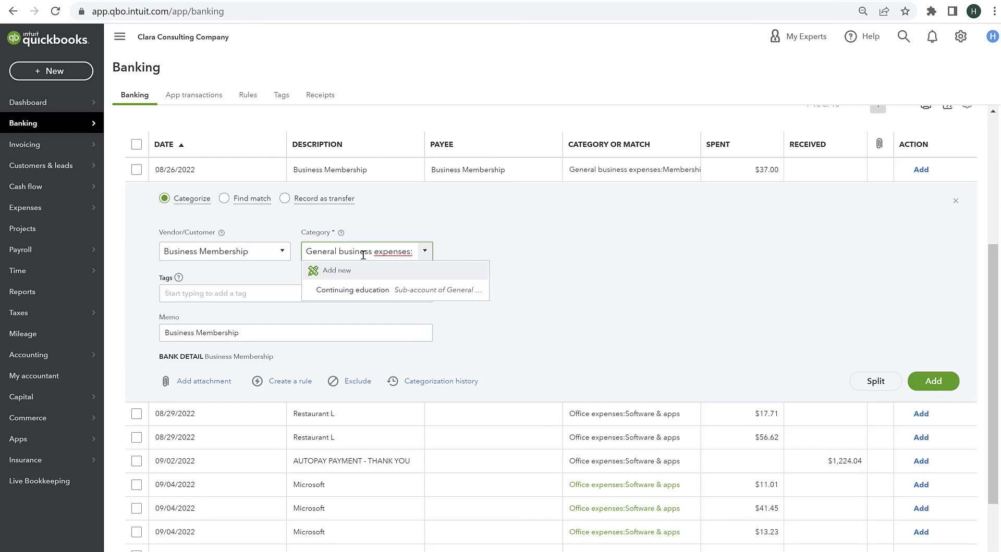
click(378, 291)
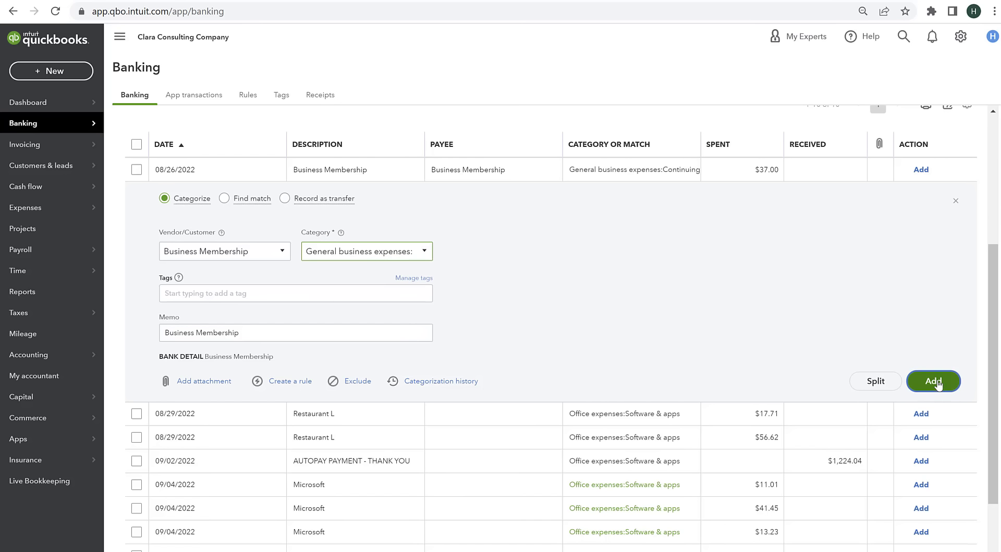
click(938, 383)
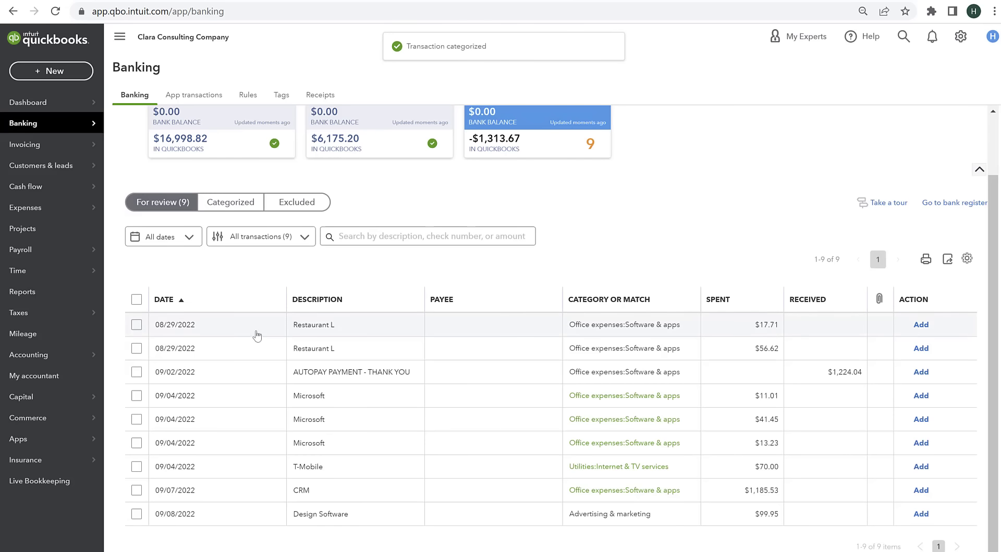
Create a vendor named Restaurant Generic and assign it as payee of the $17.71 Restaurant L transaction dated 08/29/2022
click(378, 328)
click(255, 403)
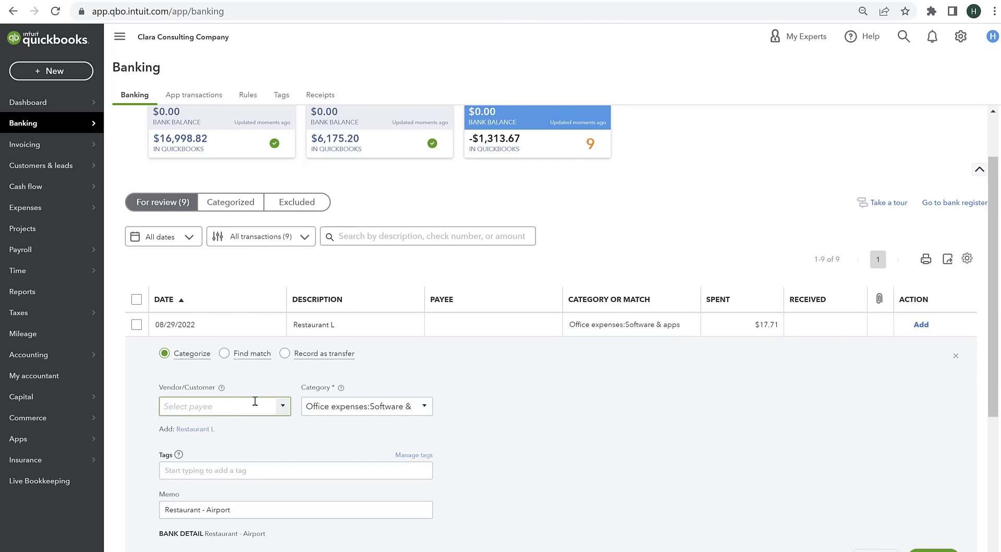
text(Meals)
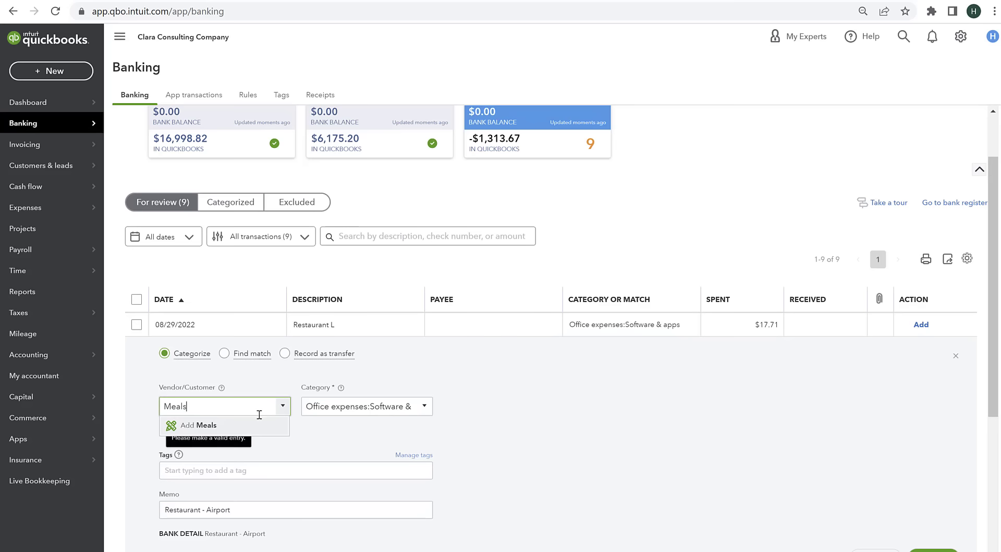
key(Return)
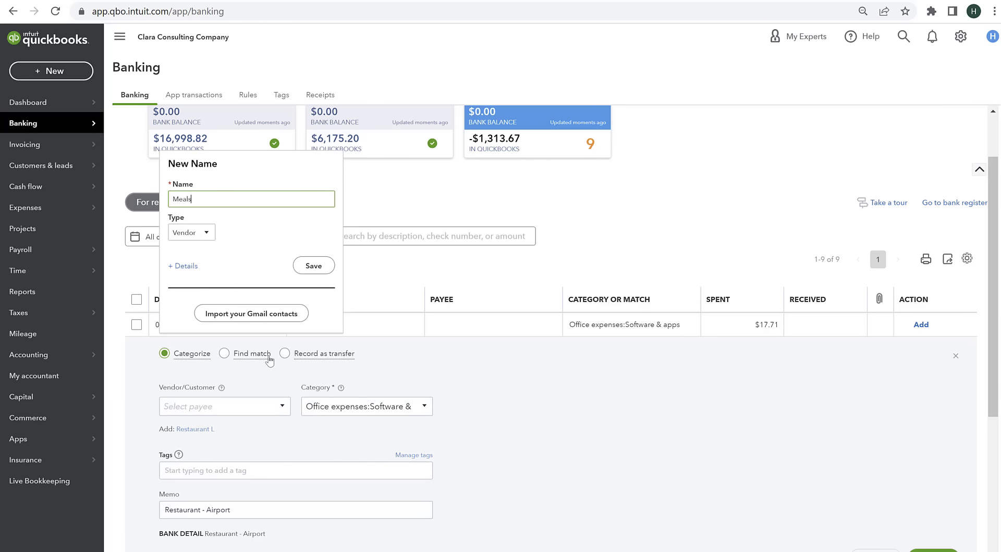
click(211, 408)
text(Resta)
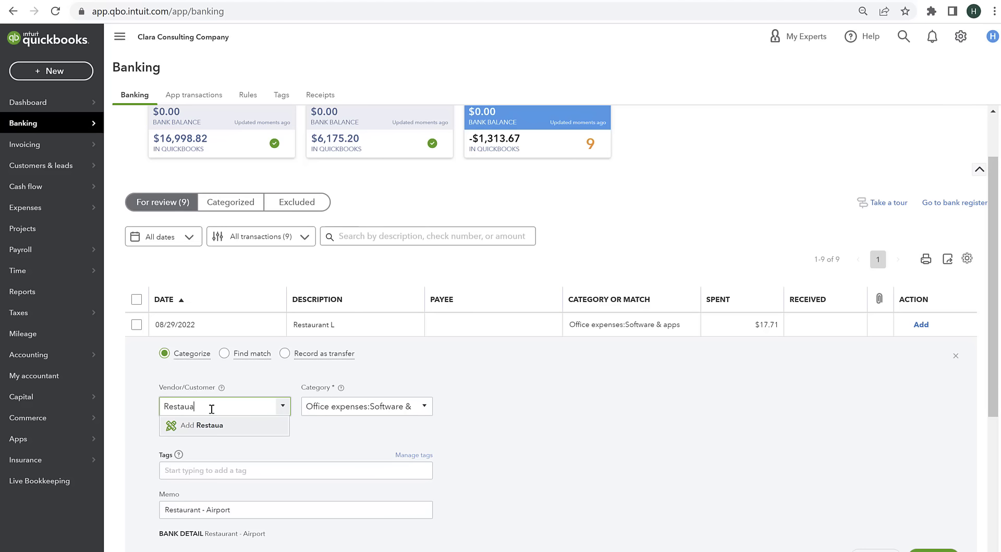
text(urant Generic)
click(220, 425)
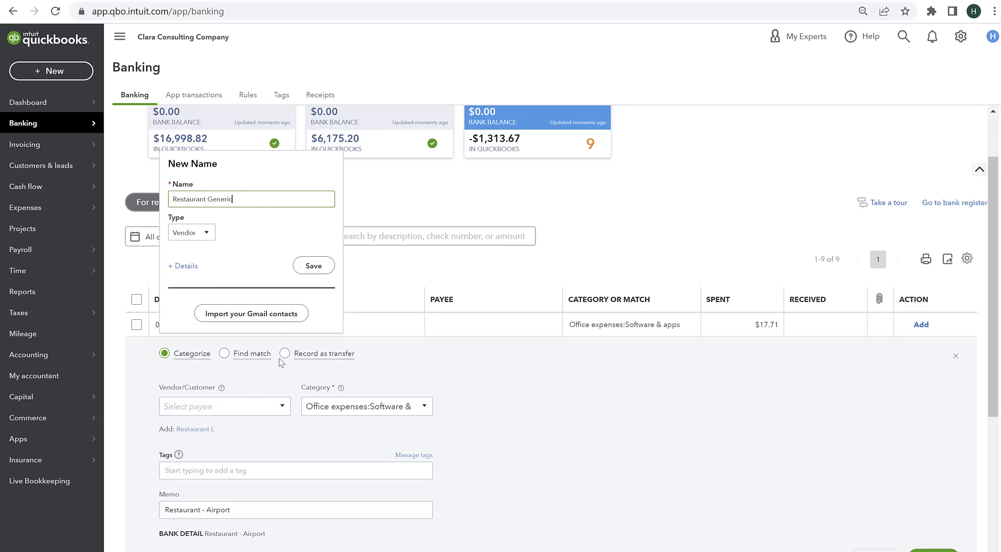
click(313, 266)
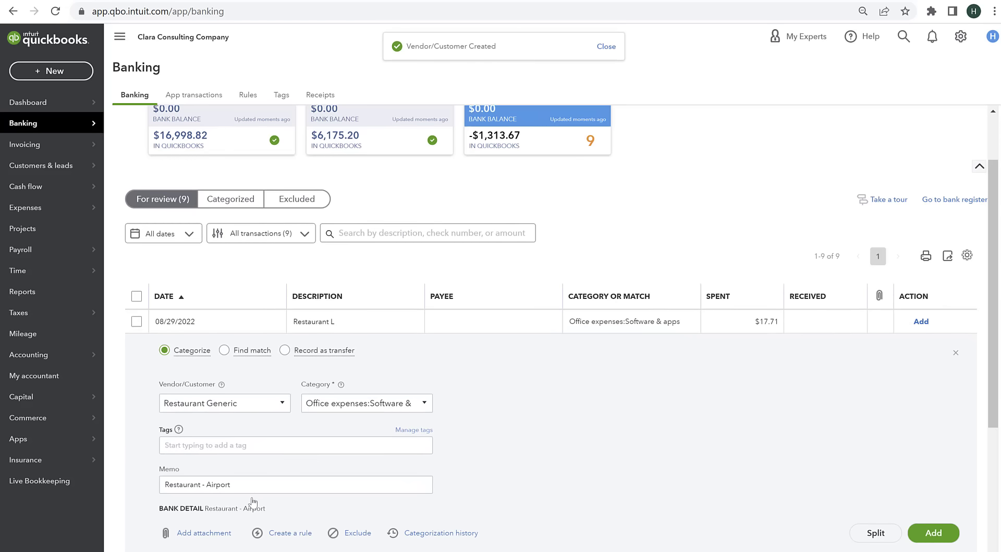
Categorize the $17.71 Restaurant L transaction as Travel meals under Meals and add it to the books
scroll(189, 345, down, 3)
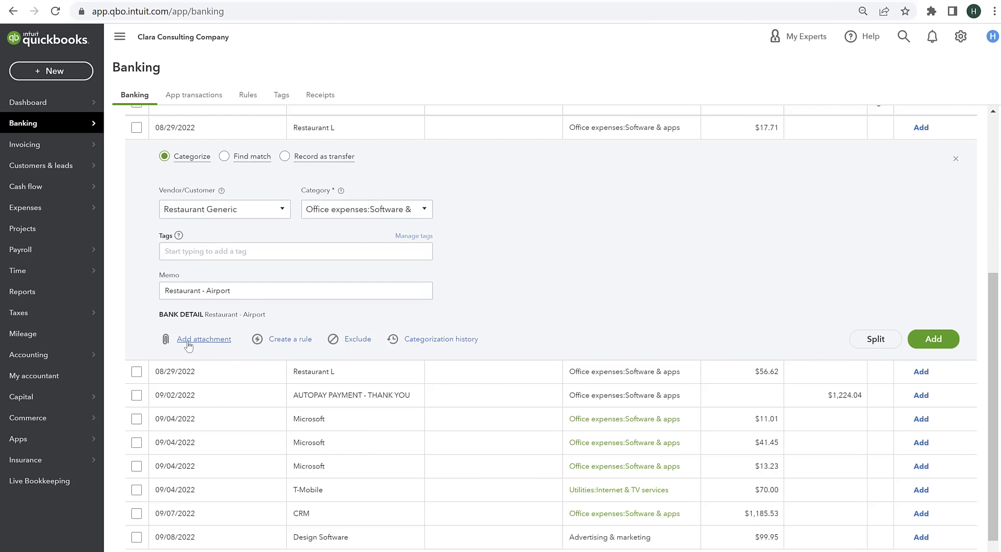
click(405, 208)
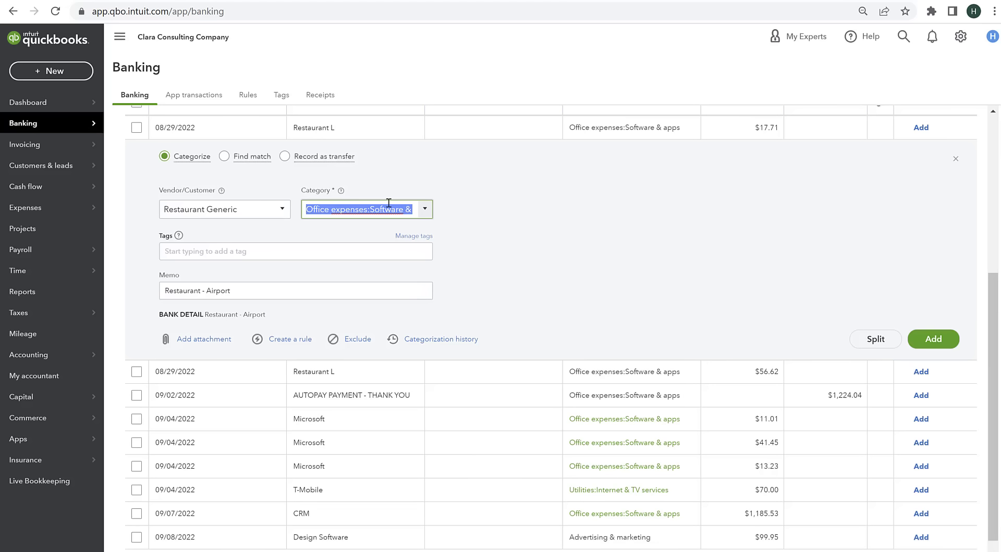
text(meal)
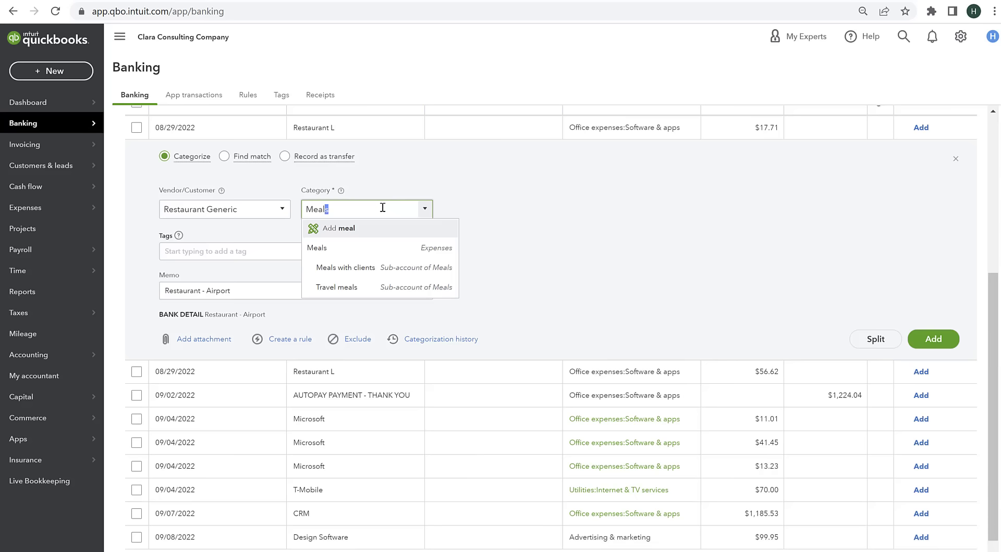
click(358, 286)
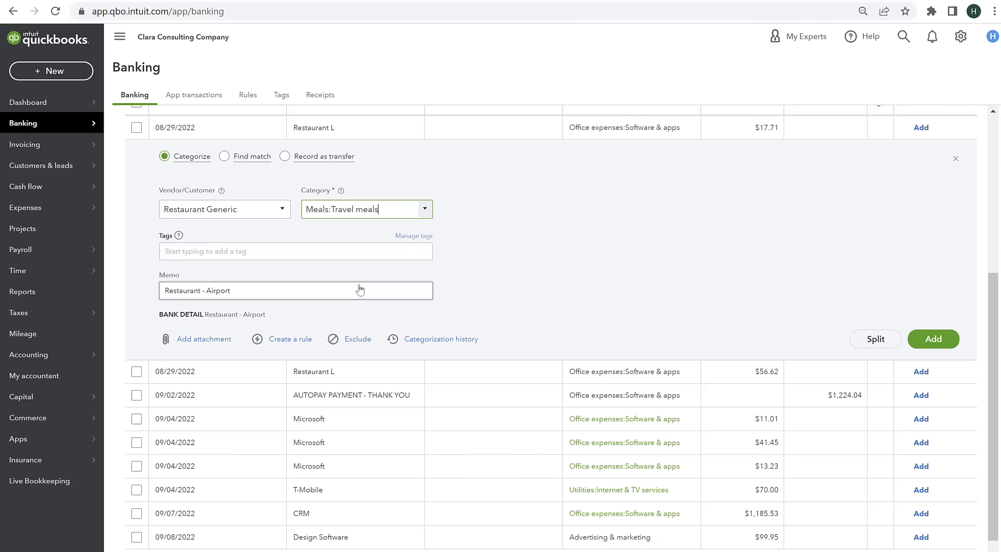
click(930, 339)
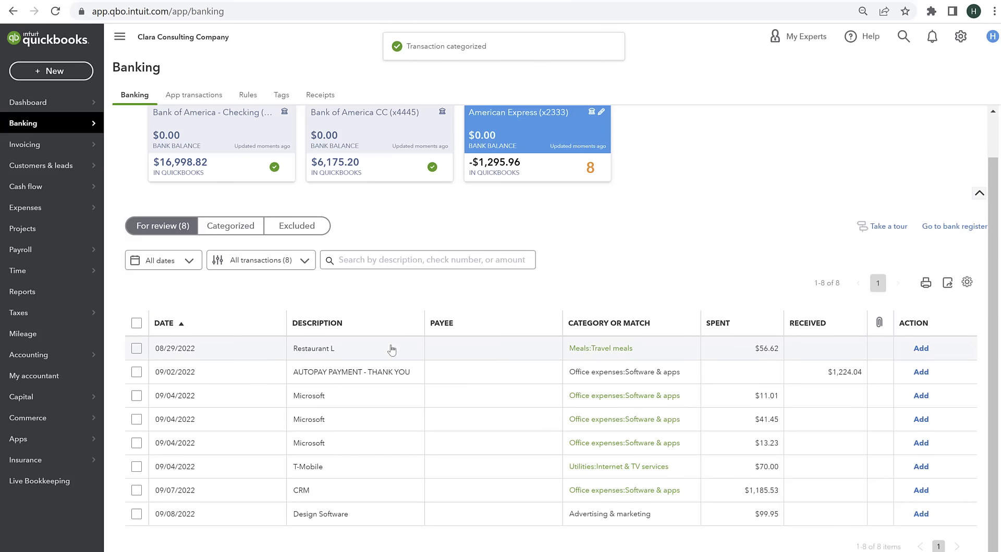
Add the $56.62 Restaurant L transaction with payee Restaurant Generic and category Meals:Travel meals, and dismiss the suggested rule
click(391, 349)
scroll(325, 433, down, 4)
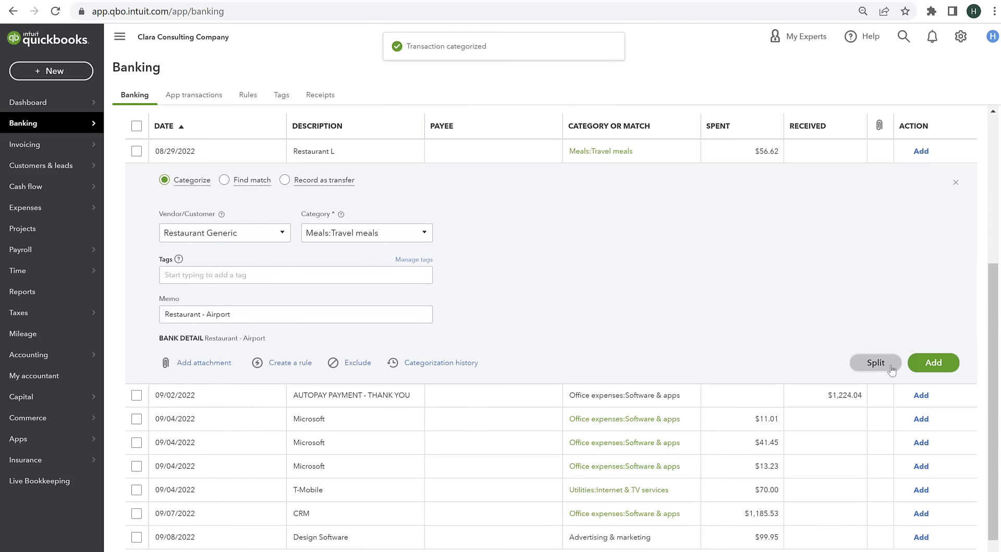
click(933, 363)
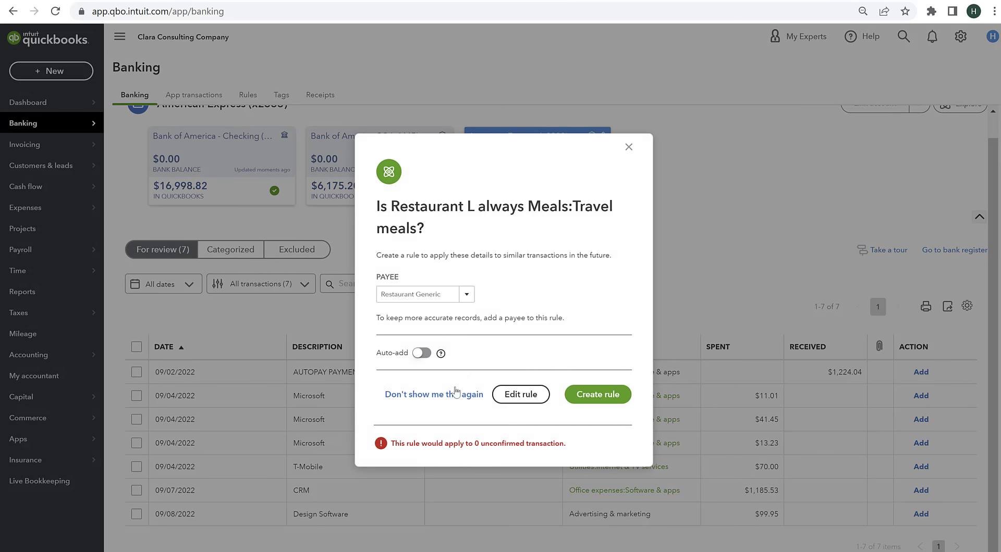
click(628, 147)
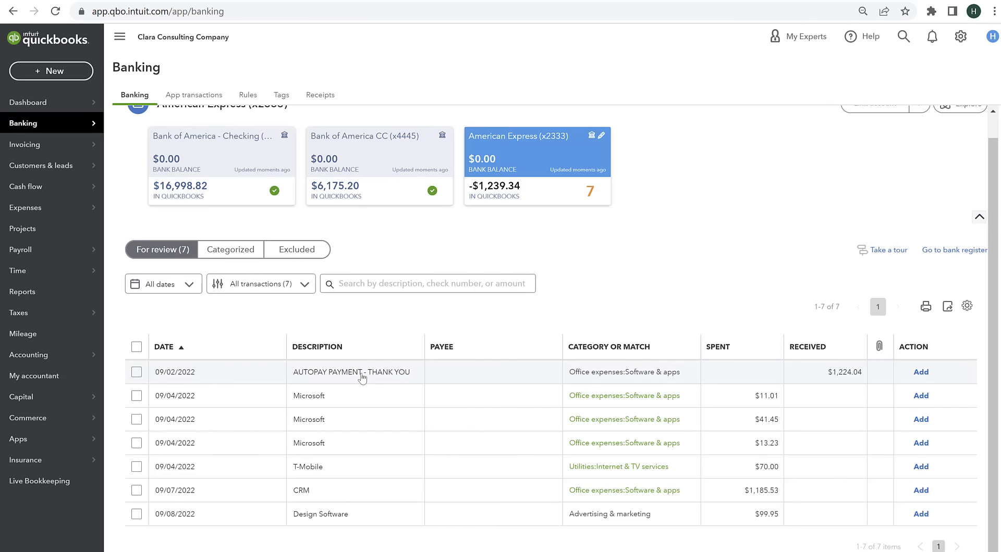
Record the 09/02/2022 AUTOPAY PAYMENT transaction as a credit card payment from the Bank of America checking account and add it
click(451, 372)
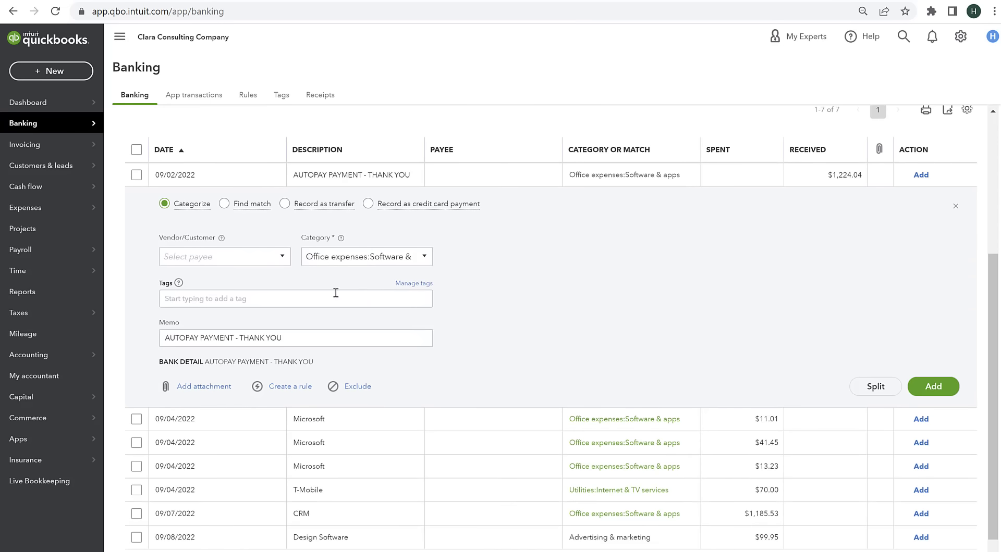
click(396, 206)
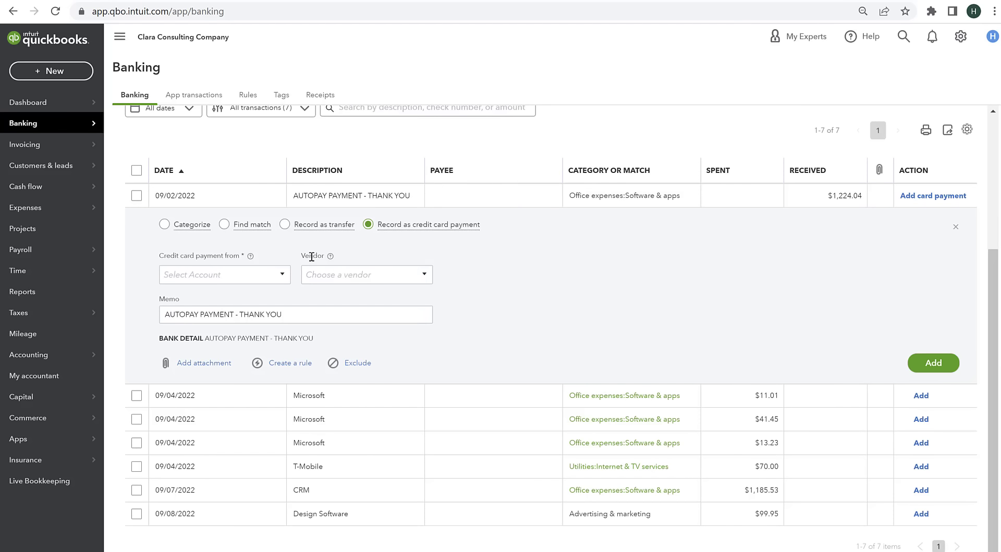
click(181, 276)
click(281, 277)
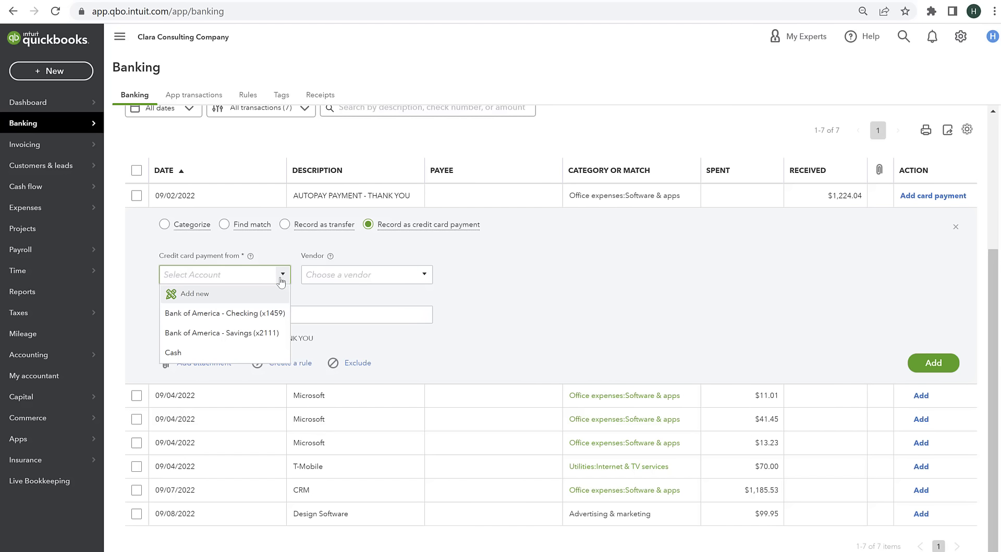
click(243, 314)
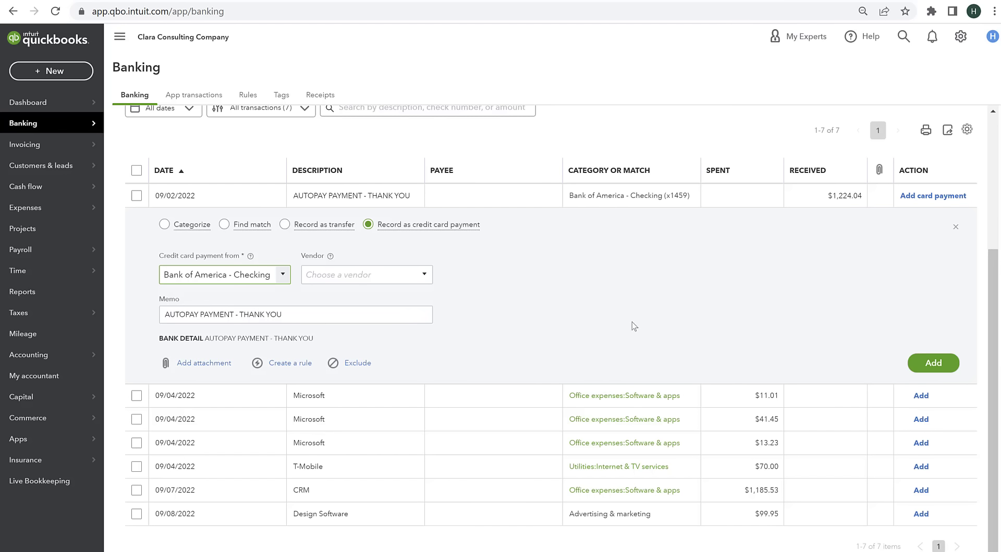
click(926, 364)
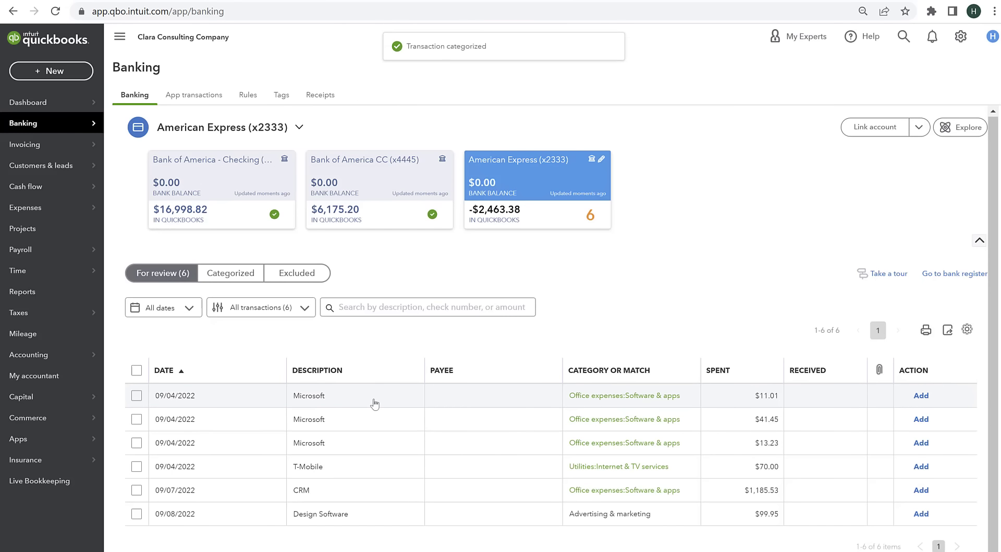
Create a vendor named Microsoft and assign it as payee of the $11.01 Microsoft transaction dated 09/04/2022
click(375, 404)
click(232, 474)
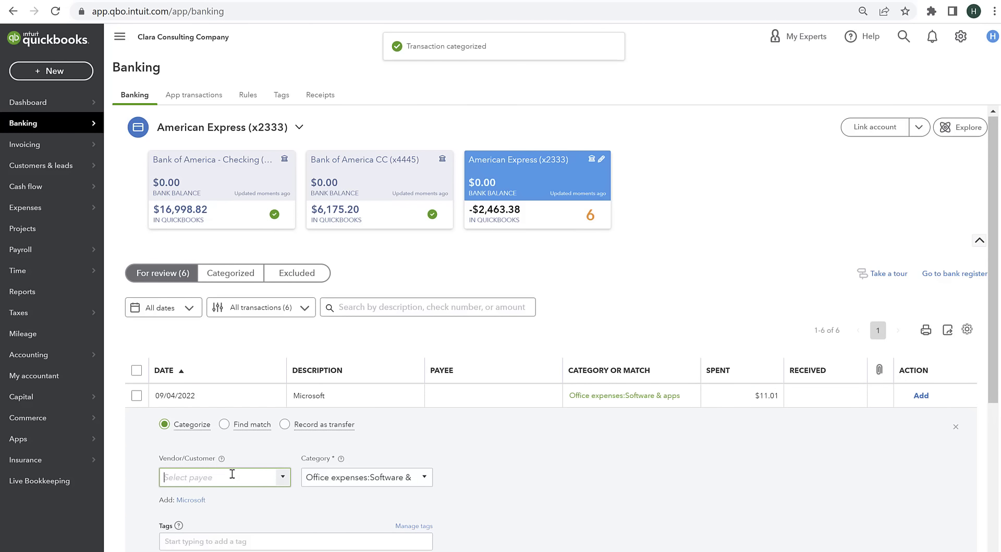
text(Microsoft)
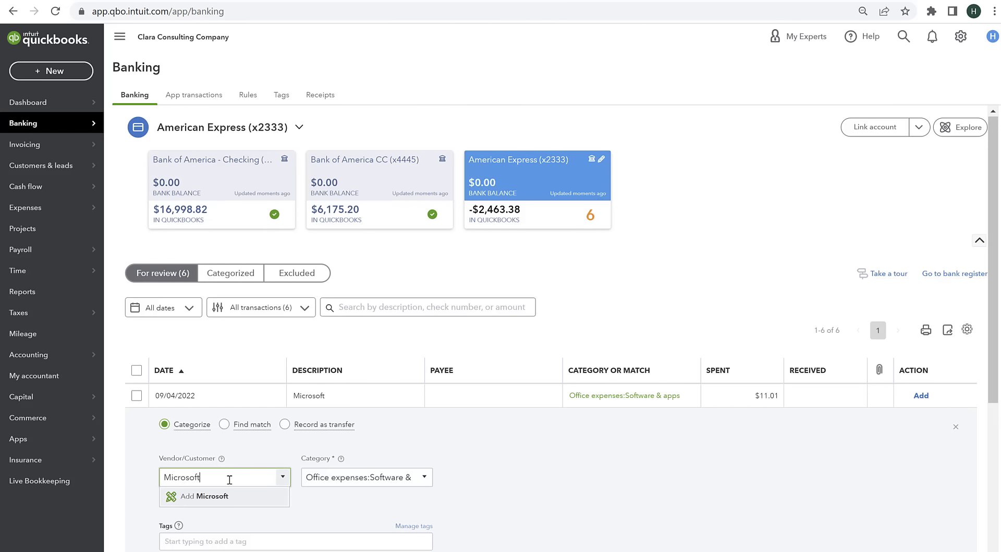
click(209, 496)
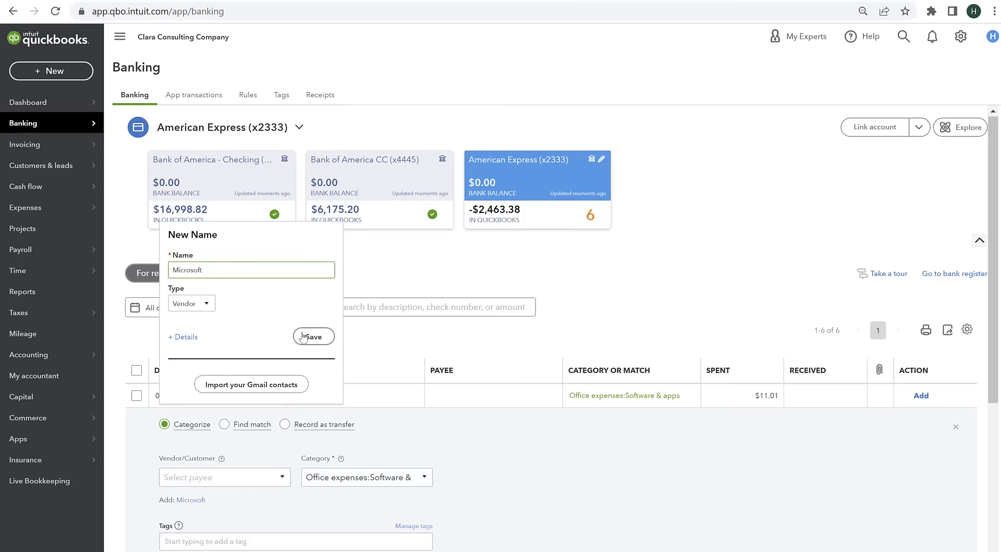
scroll(413, 492, down, 4)
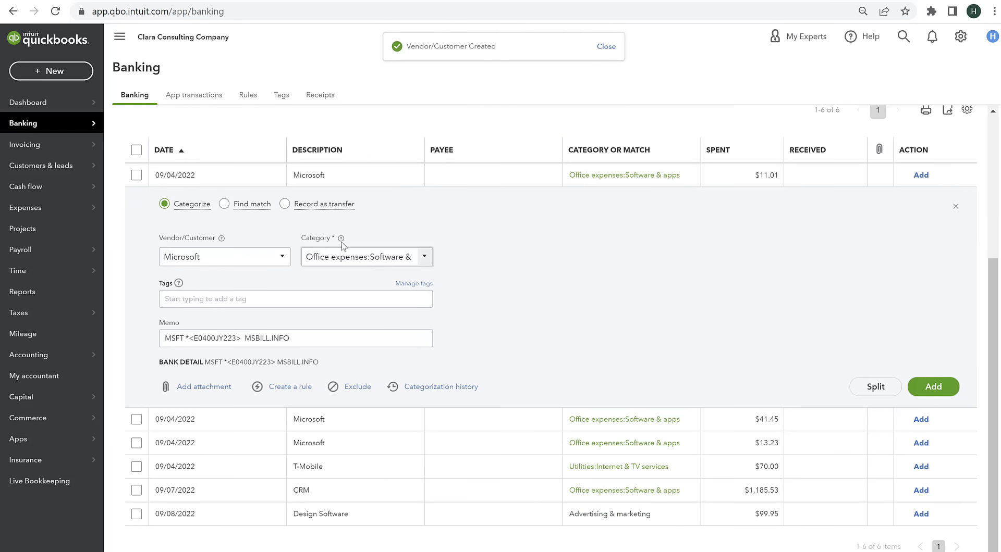
Add the Microsoft transactions as Office expenses:Software & apps and create a rule applying that category with payee Microsoft
click(927, 392)
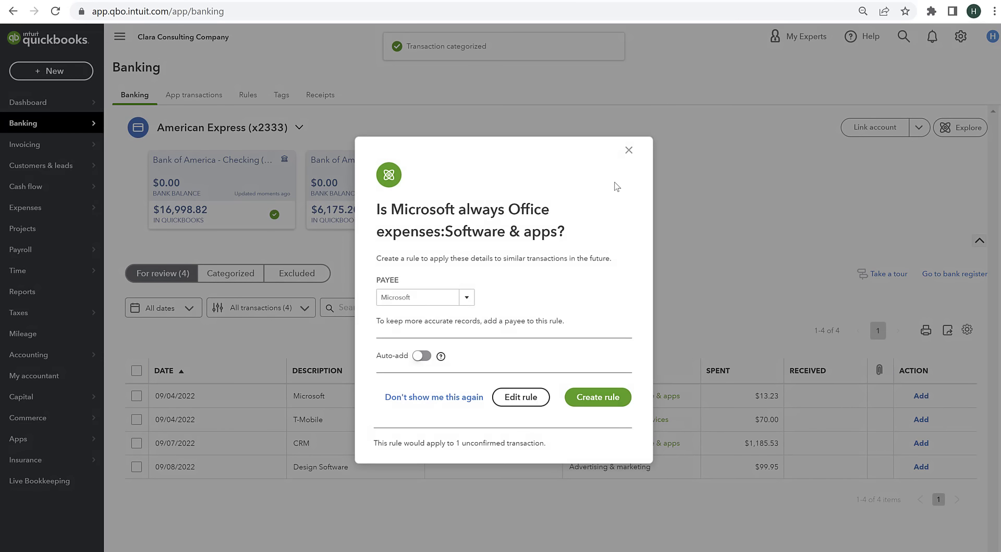
click(594, 399)
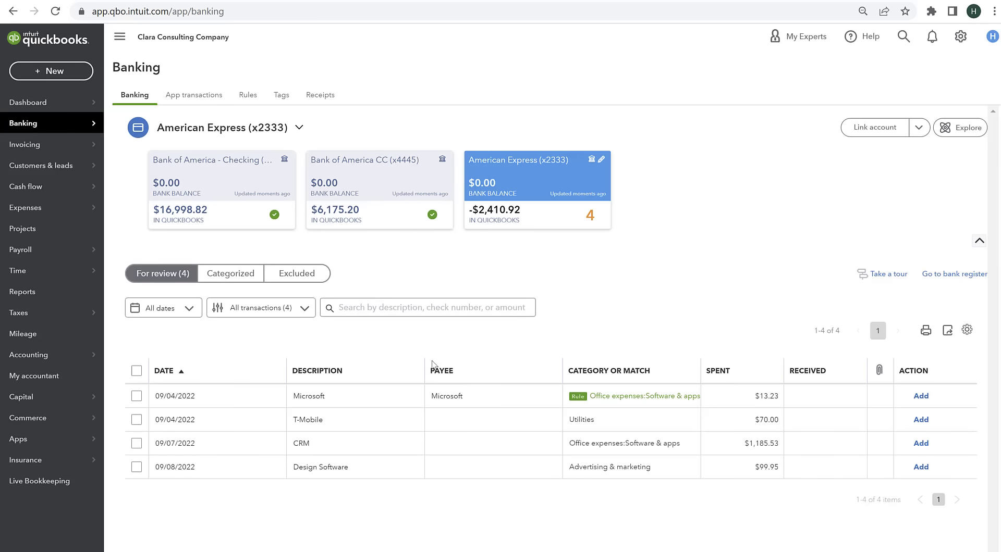
click(918, 397)
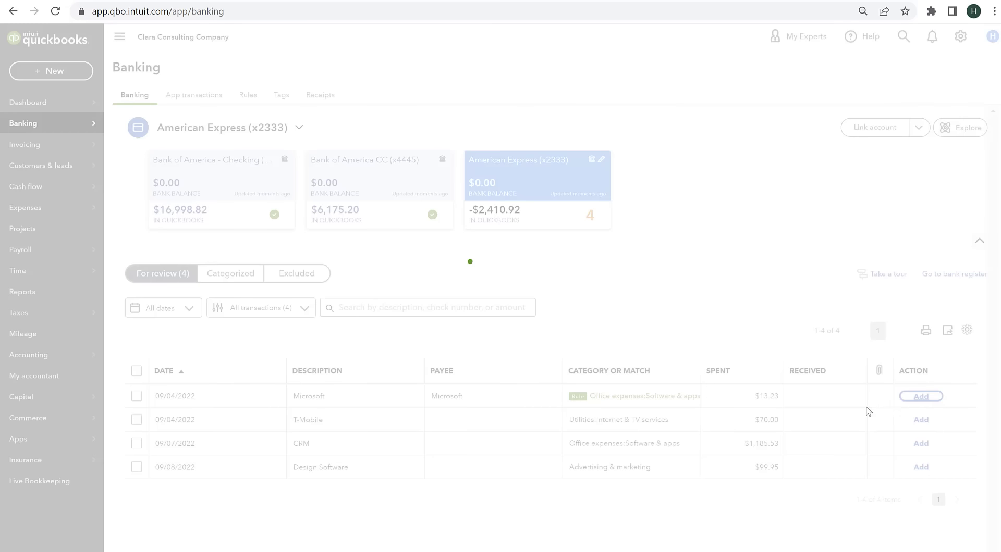
Set the category of the $70.00 T-Mobile transaction dated 09/04/2022 to Phone service under Utilities
click(510, 400)
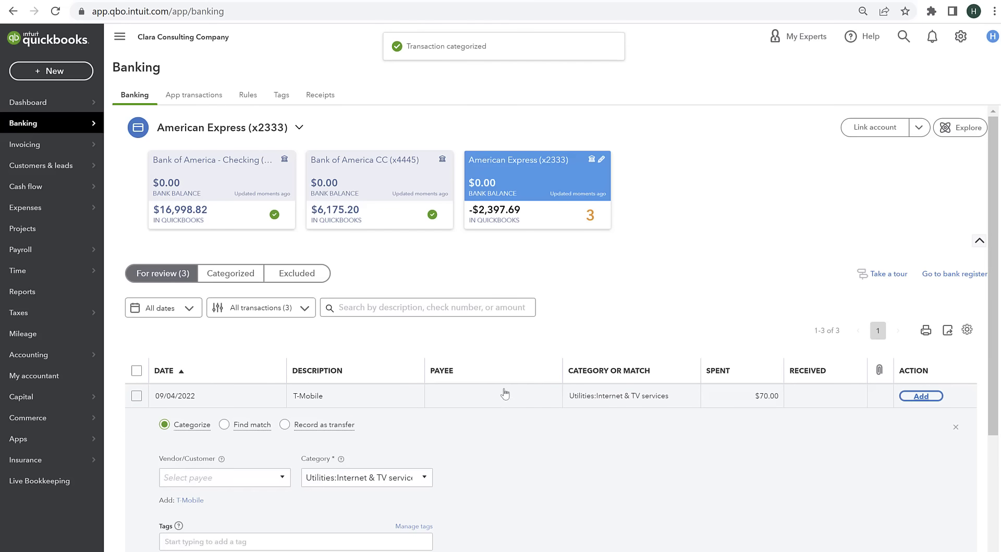
scroll(365, 508, down, 3)
click(378, 311)
text(phone)
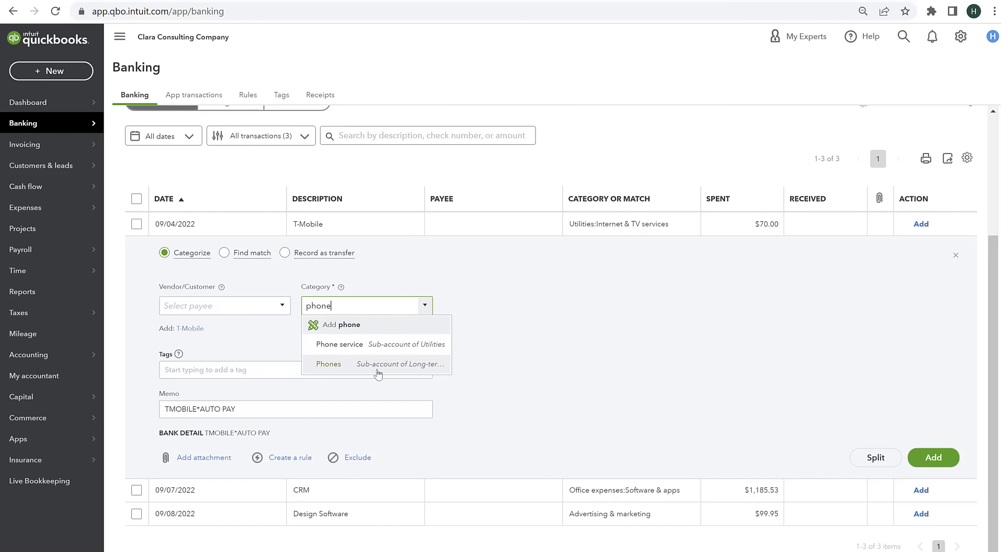
click(360, 345)
Reselect Phone service under Utilities as the T-Mobile transaction's category
click(183, 308)
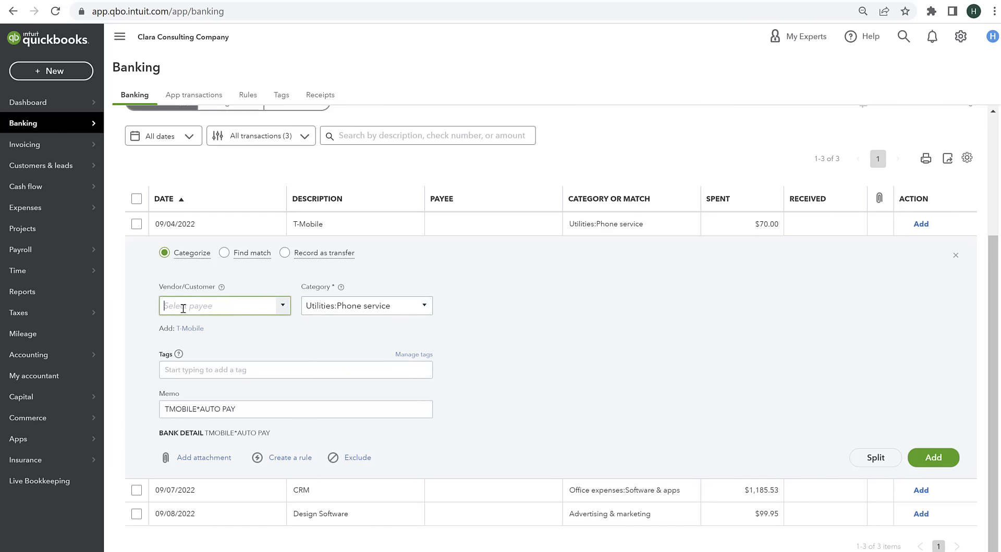
click(429, 308)
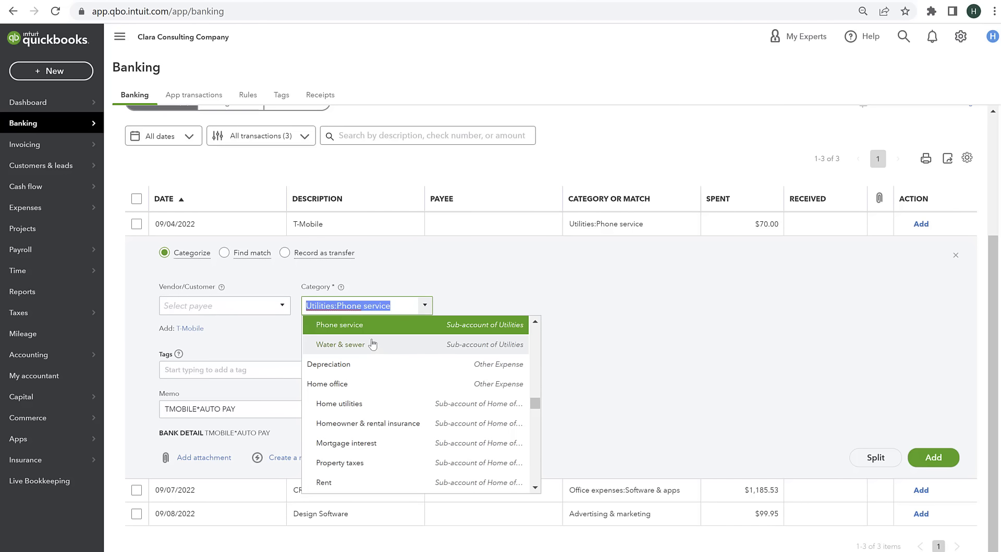
text(oho)
key(BackSpace)
key(BackSpace)
key(BackSpace)
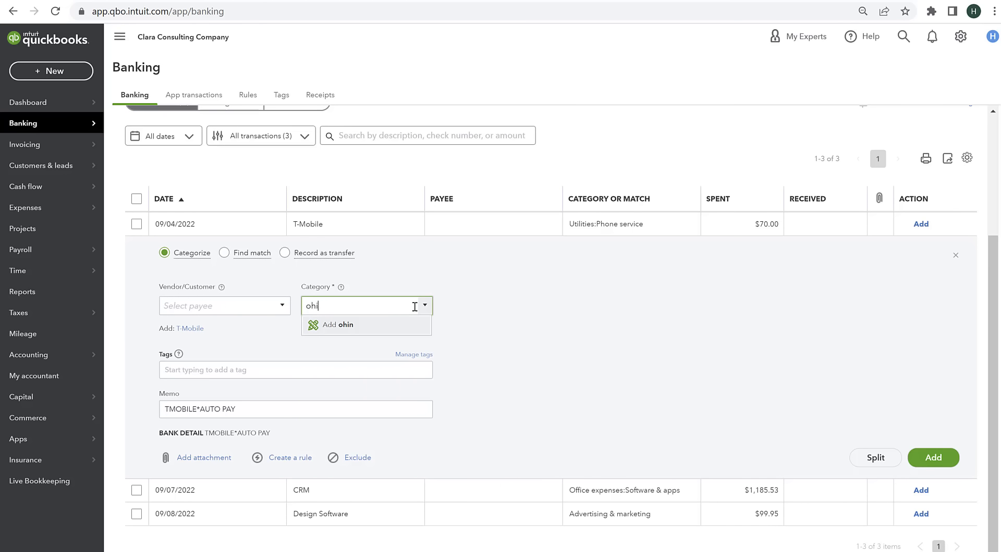
text(phone)
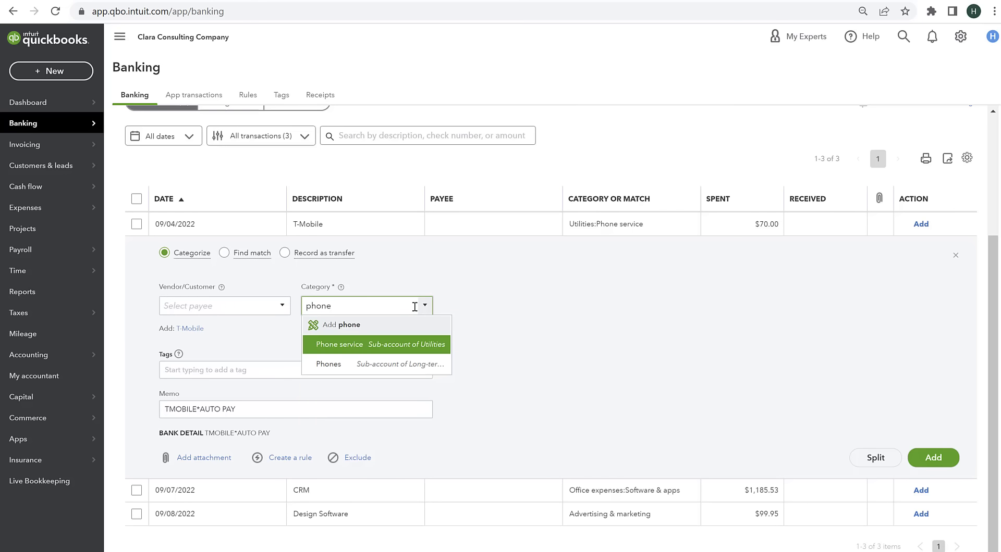
click(341, 347)
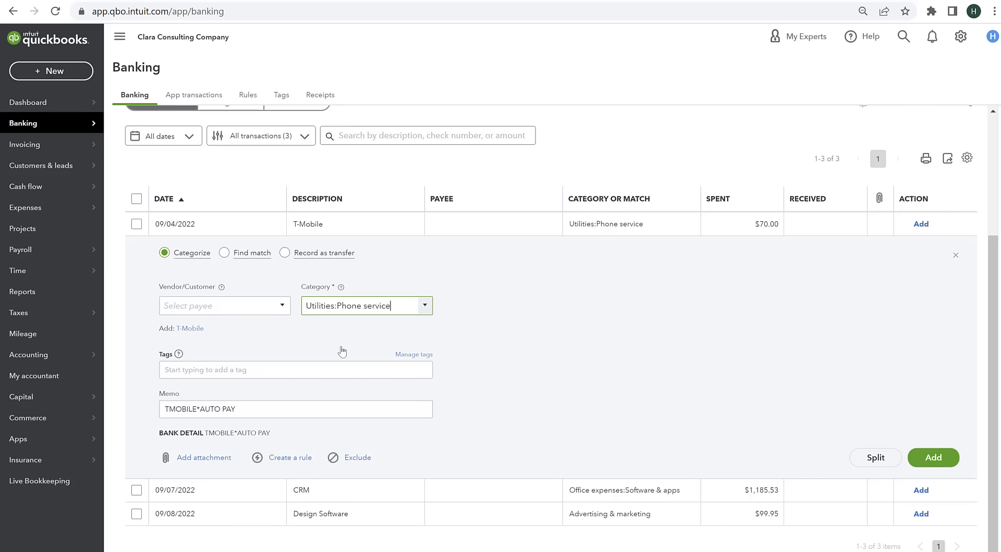
Create a vendor named T Mobile, assign it as payee of the T-Mobile transaction, and add the transaction
click(188, 304)
text(T)
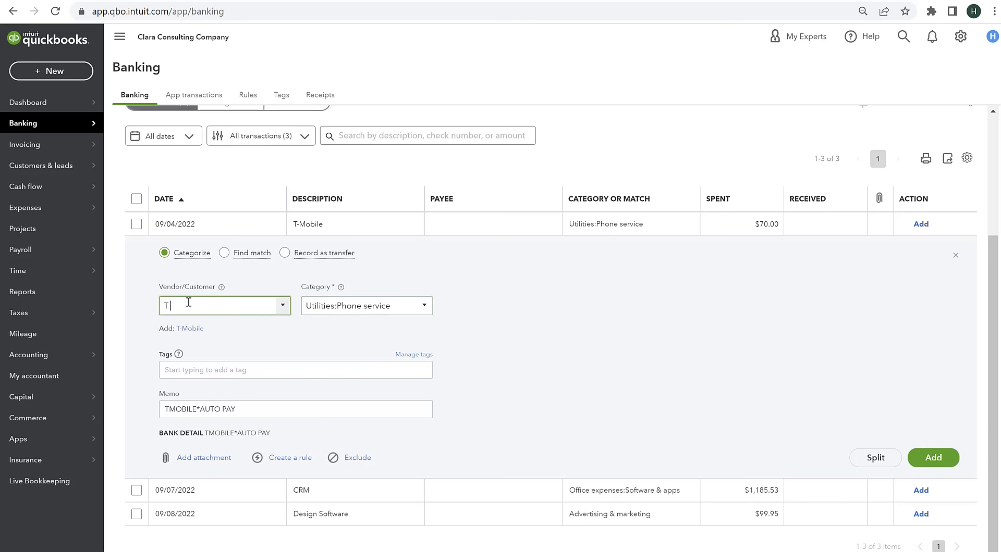
text( Mobile)
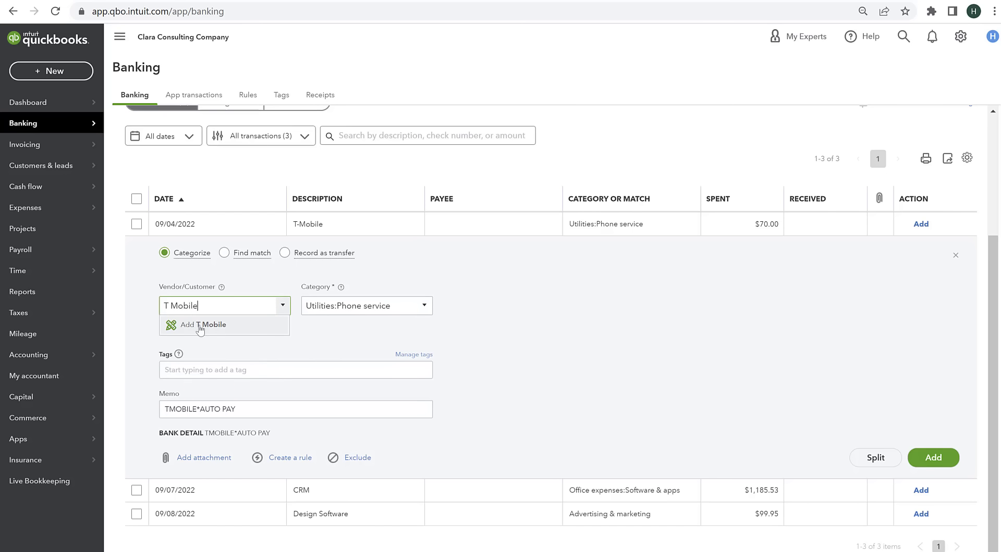
click(194, 324)
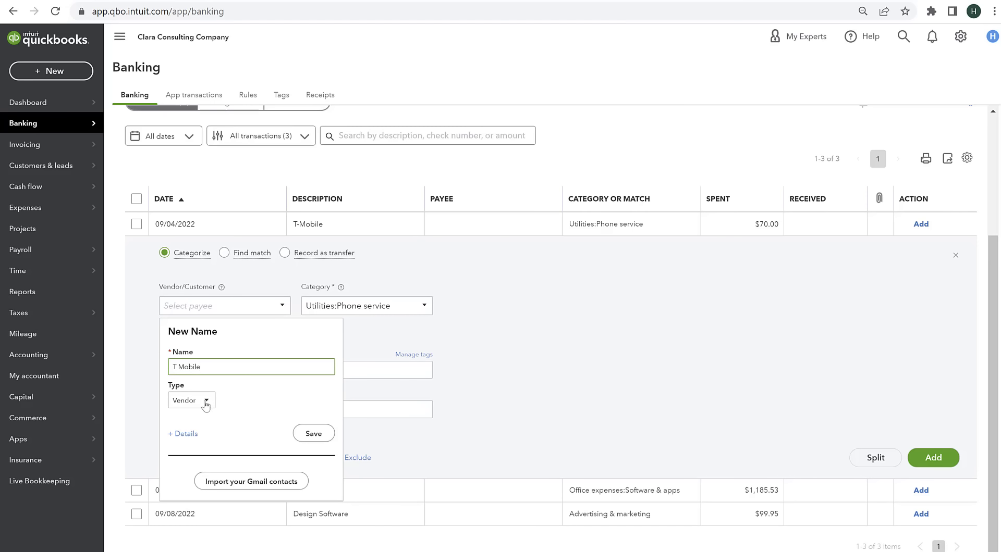
click(314, 435)
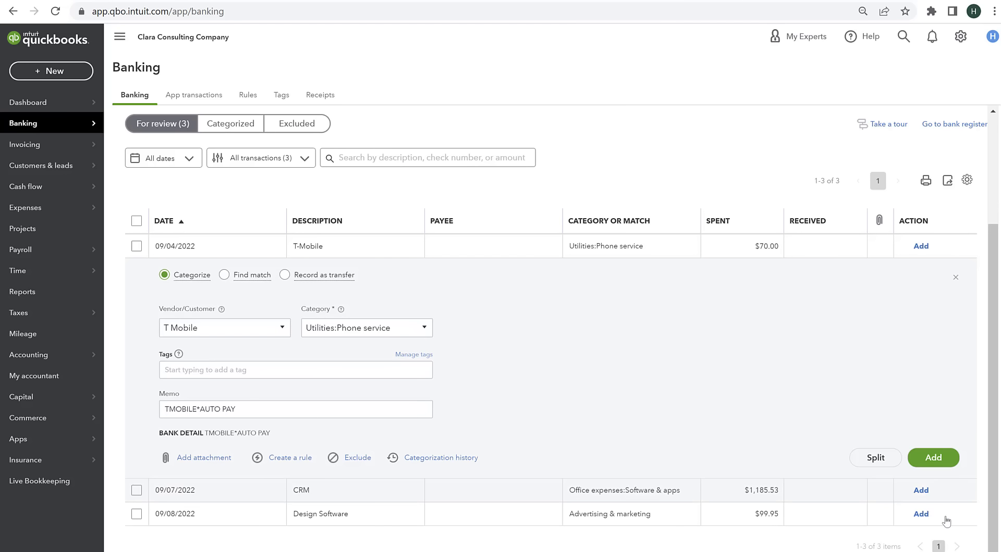
click(935, 459)
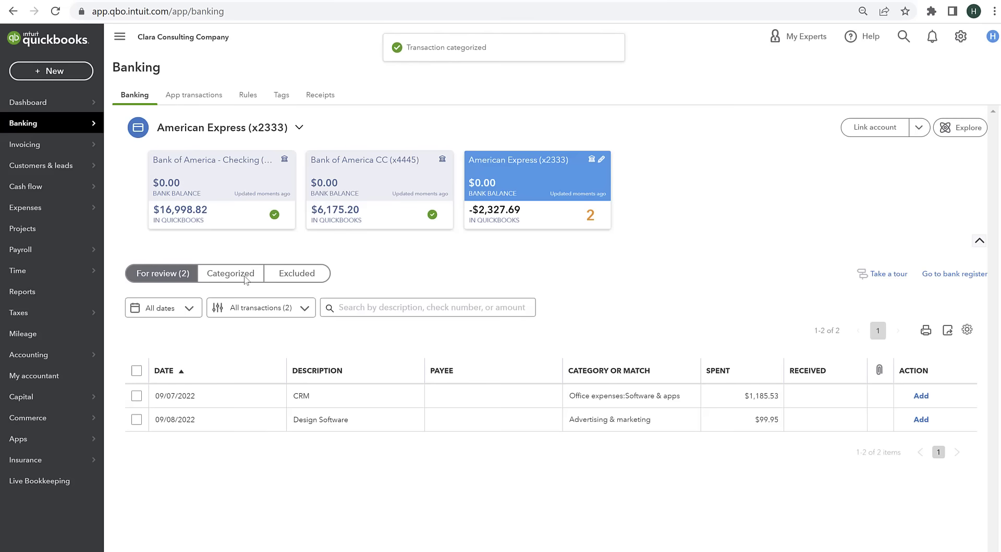
Create a vendor named CRM, assign it as payee of the 09/07/2022 CRM transaction, and add the transaction
click(338, 401)
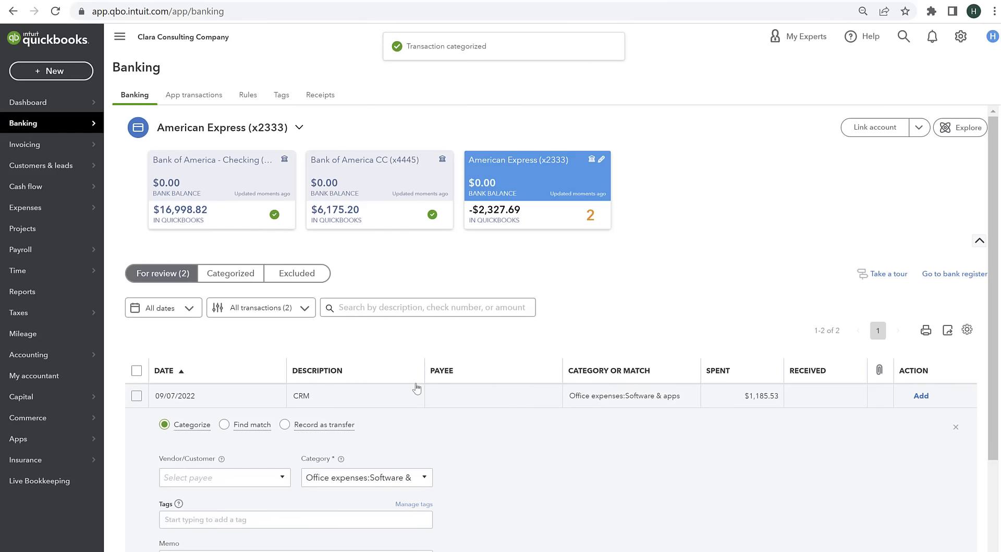
scroll(400, 393, down, 2)
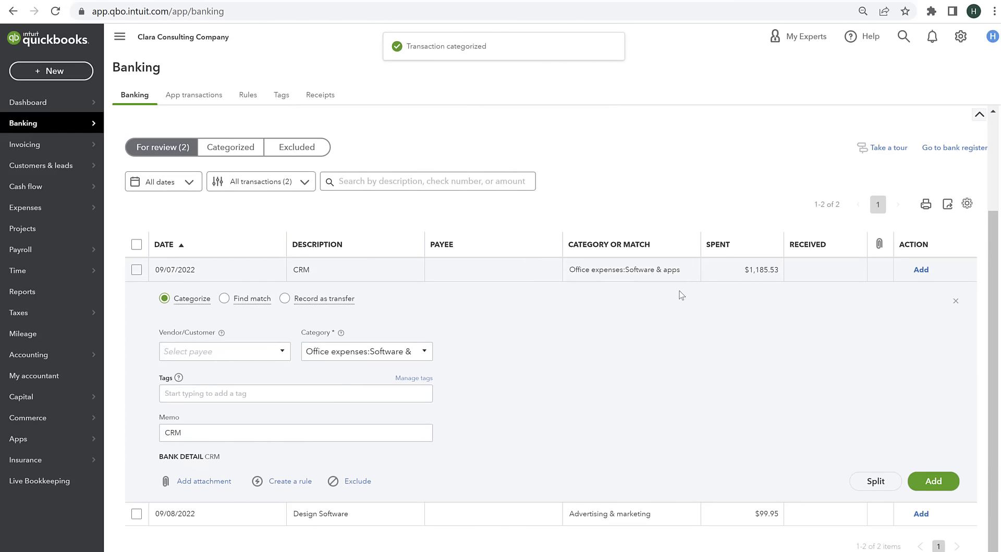
click(237, 353)
text(CRM)
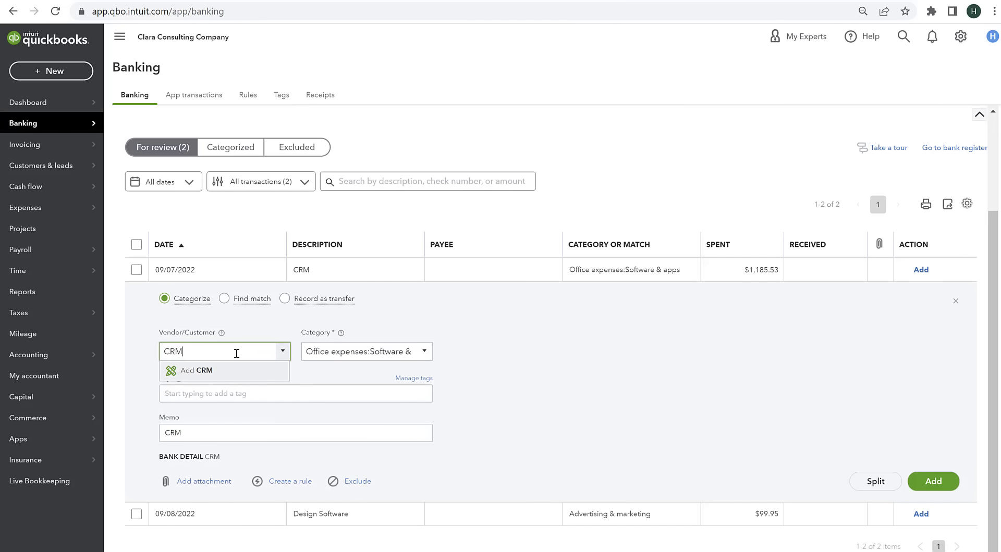
click(247, 375)
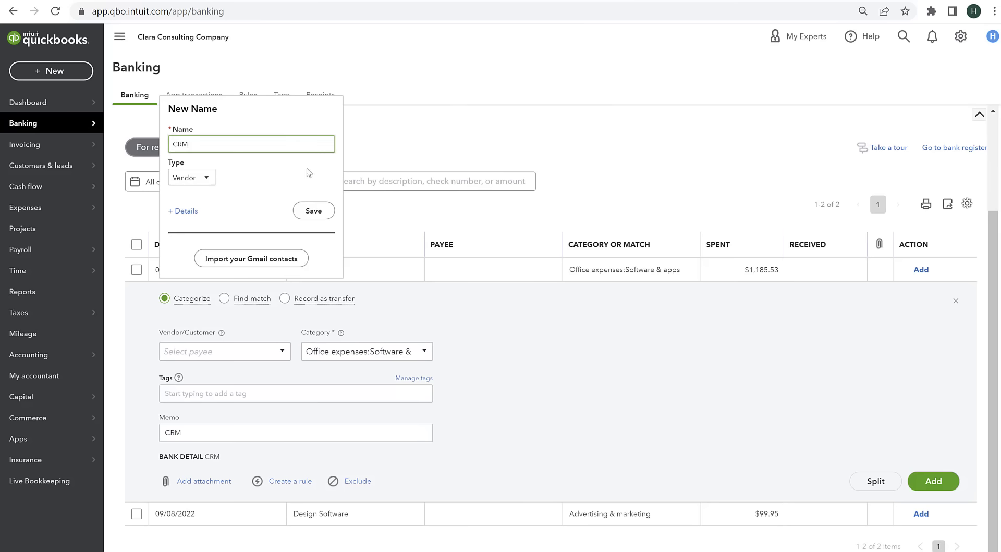
click(313, 210)
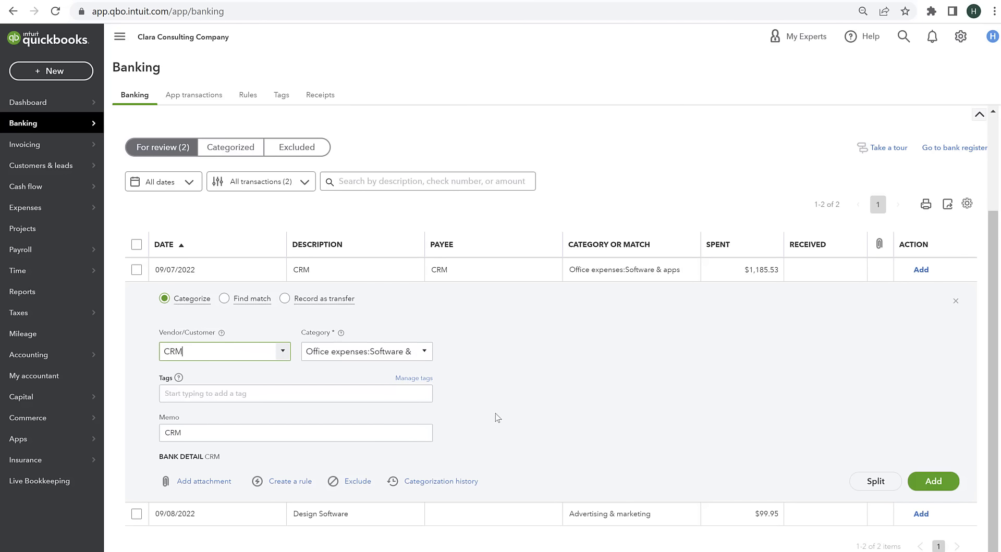
click(927, 487)
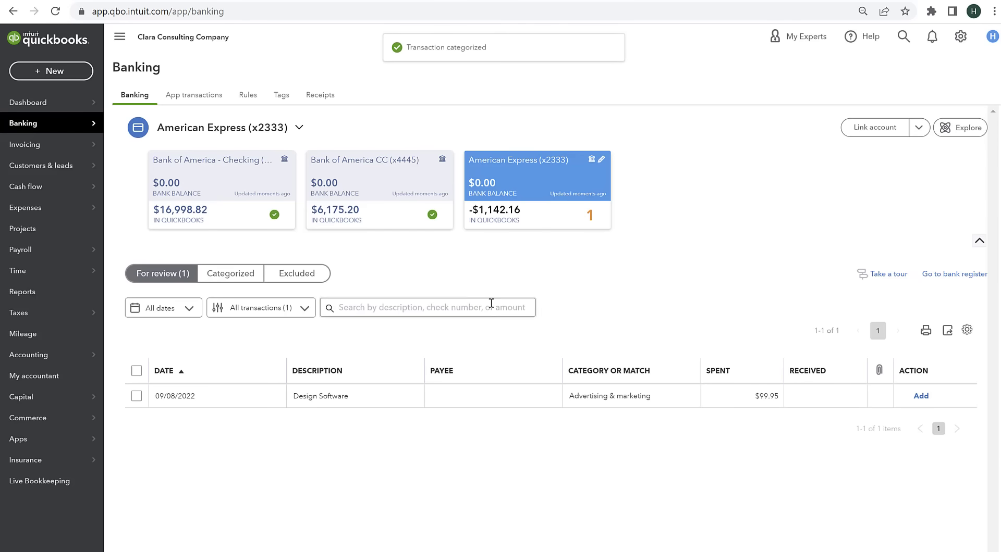
Enter Design Software as the new vendor for the 09/08/2022 Design Software transaction
click(298, 398)
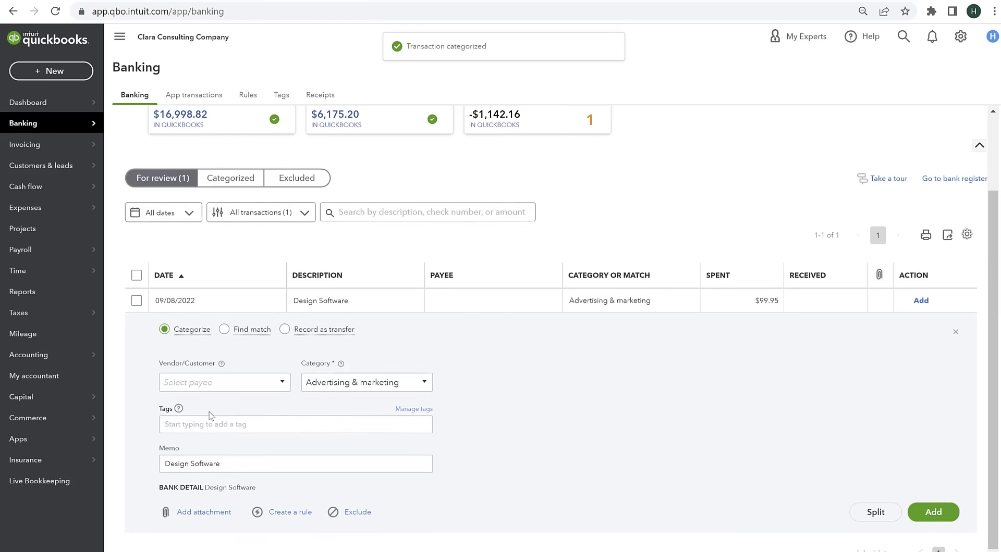
text(Ds)
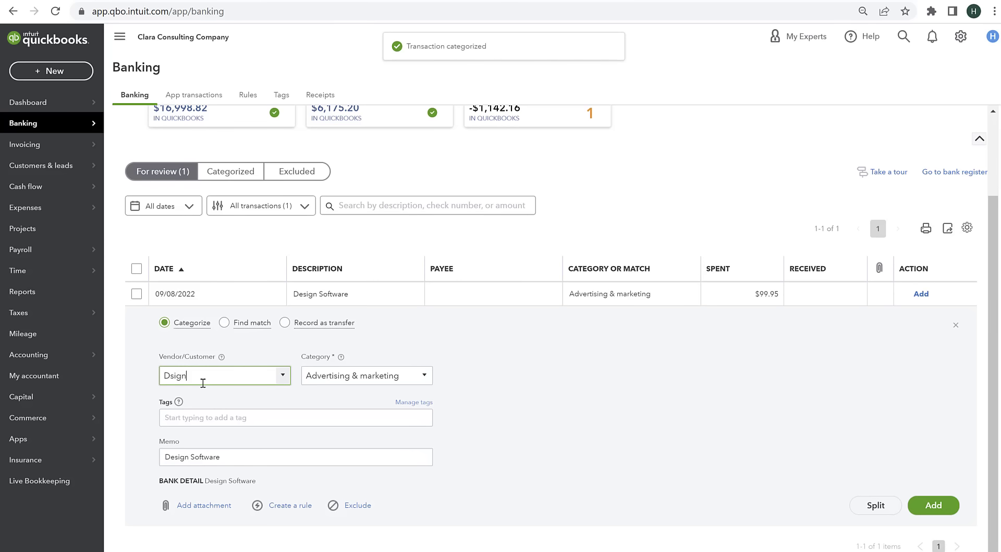
text(ign)
key(BackSpace)
key(BackSpace)
key(BackSpace)
text(sign Software)
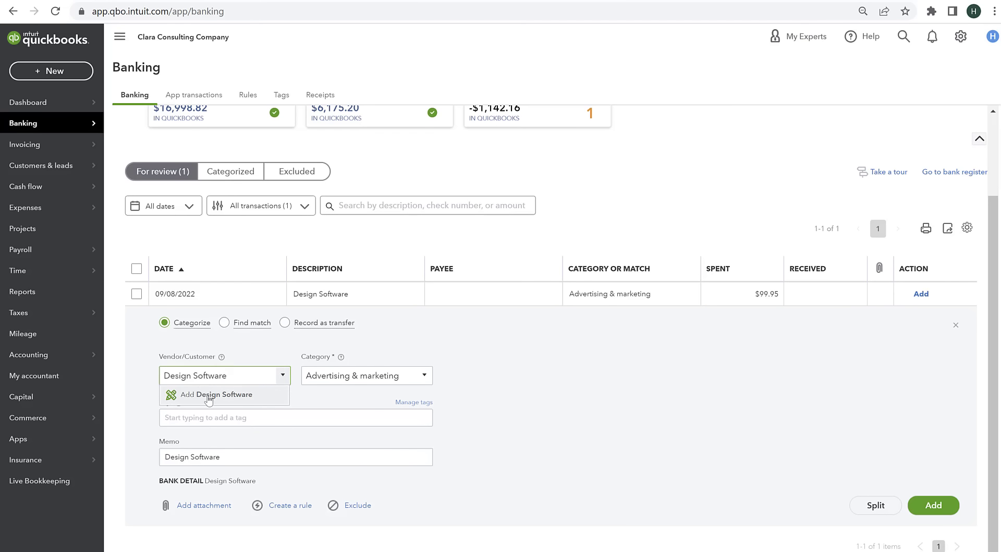
Categorize the Design Software transaction as Office expenses:Software & apps and add it
click(394, 374)
text(s:Sof)
click(420, 414)
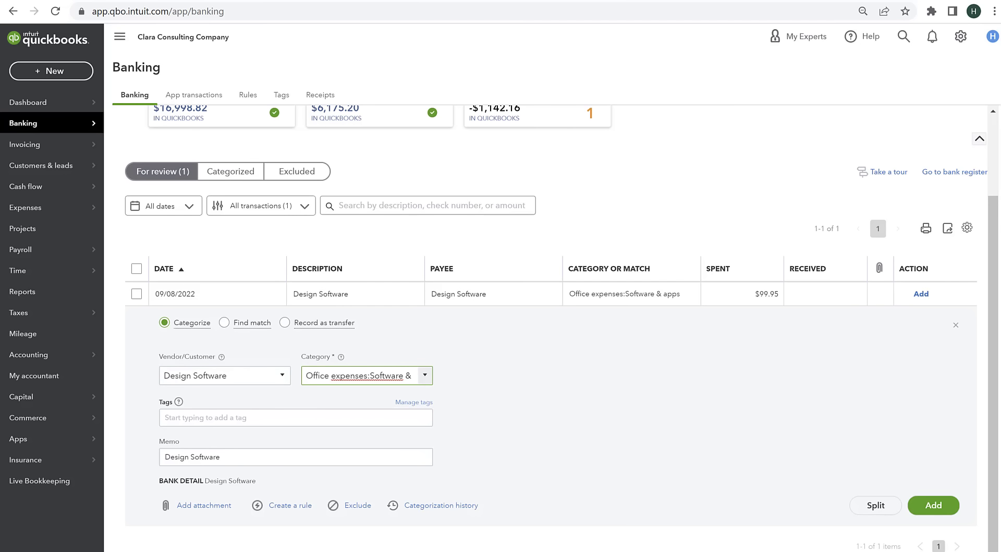
click(953, 504)
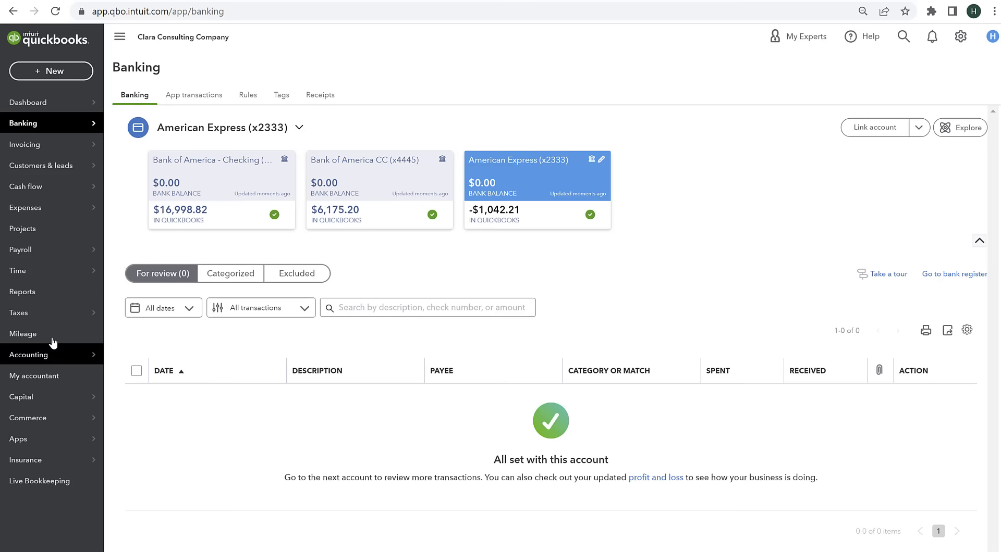
Run the Profit and Loss report for Last Month (08/01/2022 to 08/31/2022) using the Cash accounting method
click(51, 303)
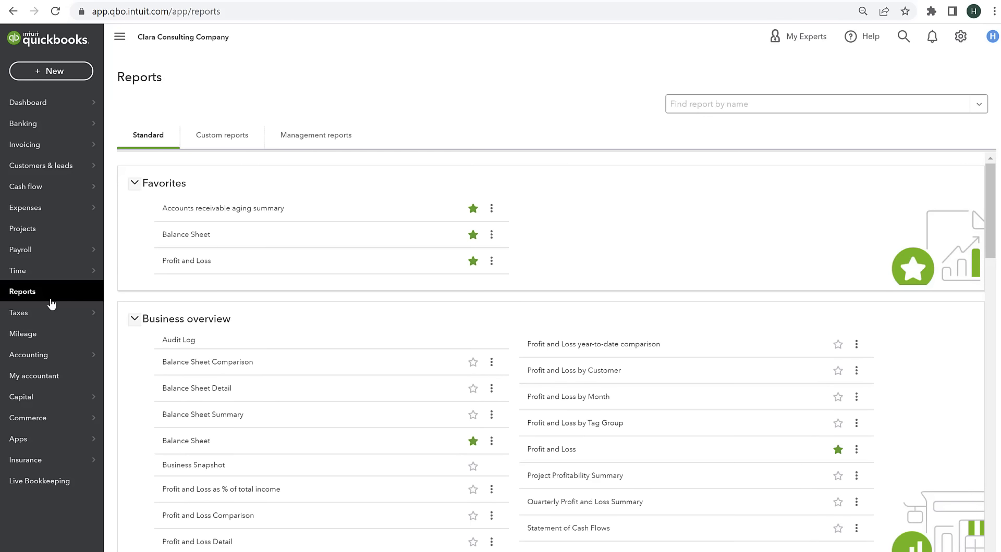
click(20, 125)
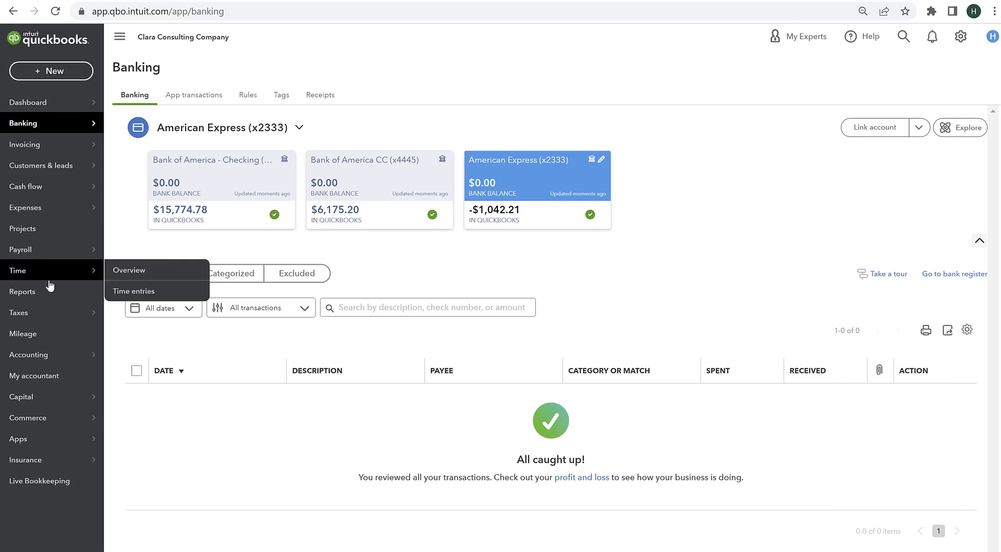
click(39, 295)
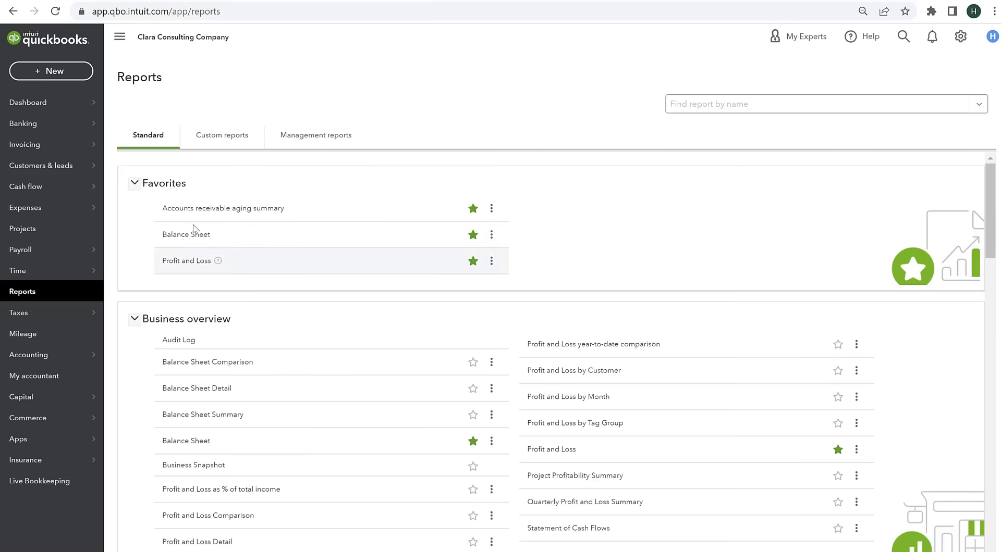
click(178, 267)
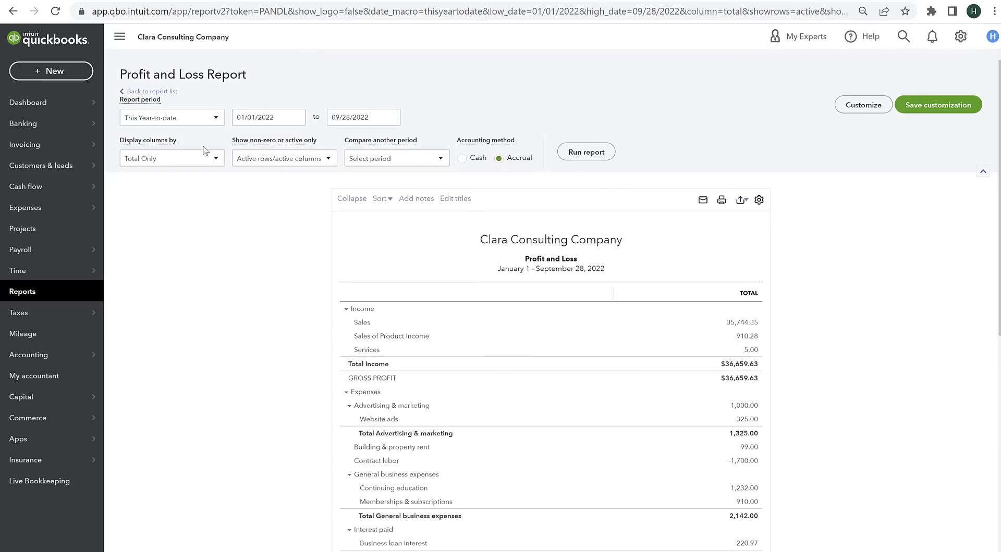
click(212, 124)
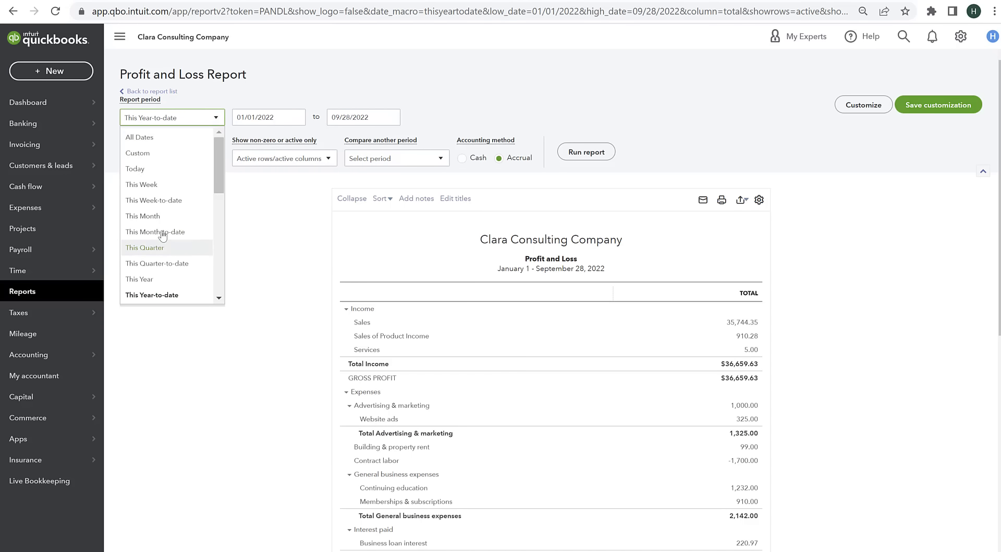
scroll(158, 209, down, 3)
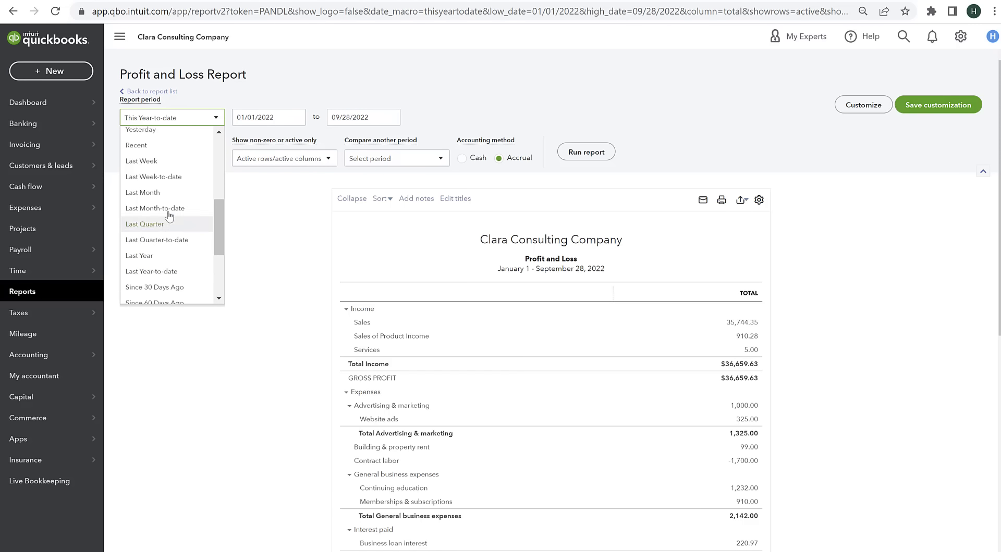
click(156, 193)
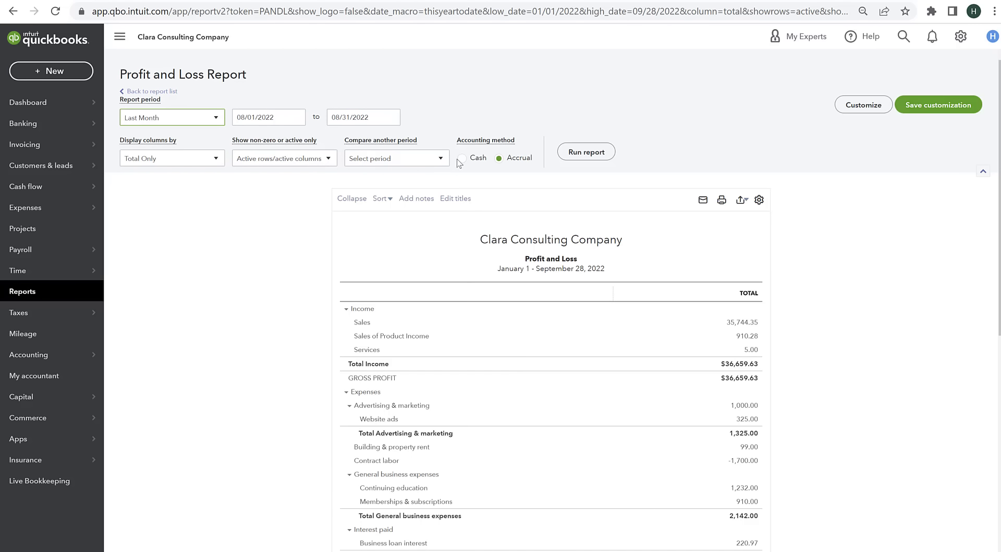
click(587, 152)
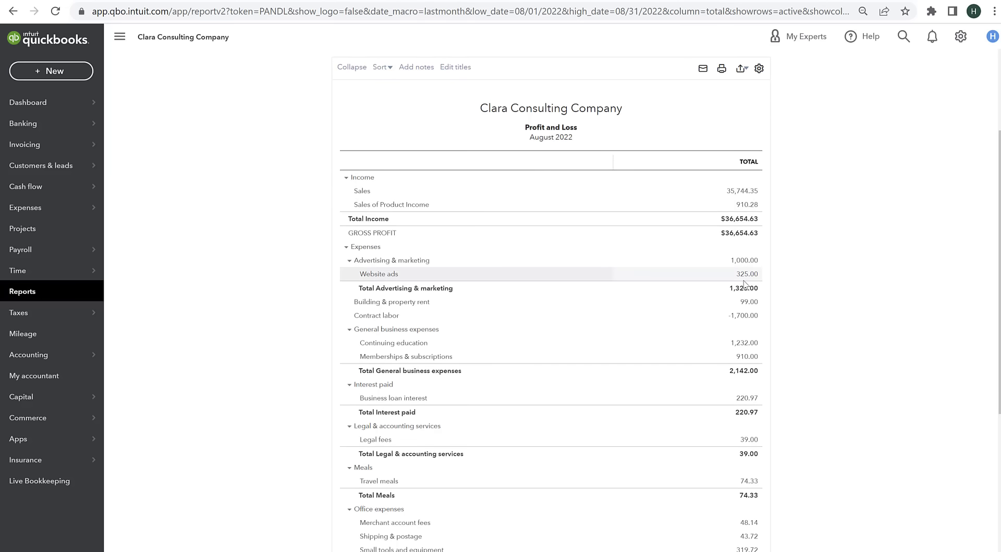
Review the August Profit and Loss figures and open the 08/24/2022 Payroll Provider deposit recorded under Contract labor
scroll(744, 285, down, 4)
scroll(744, 285, down, 2)
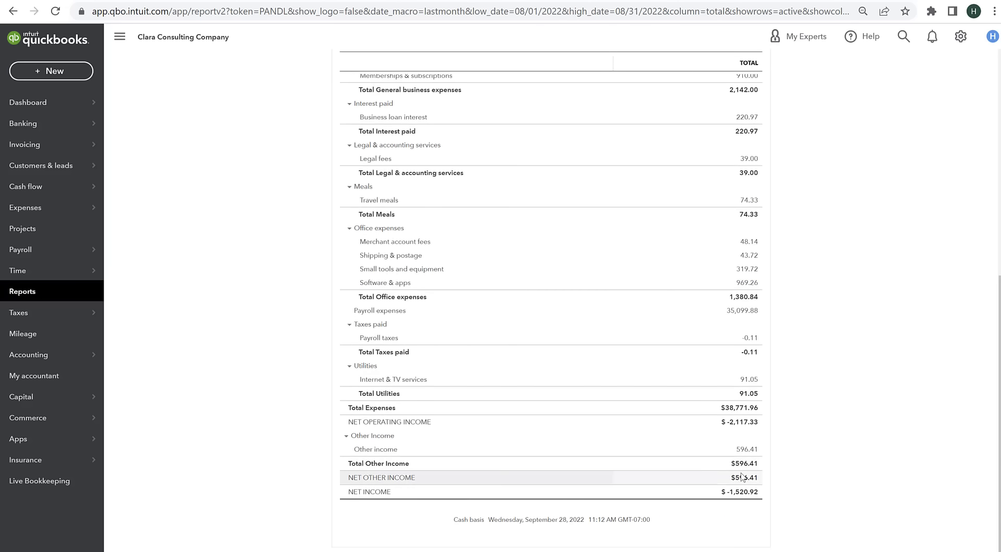
scroll(742, 475, up, 6)
scroll(592, 404, down, 6)
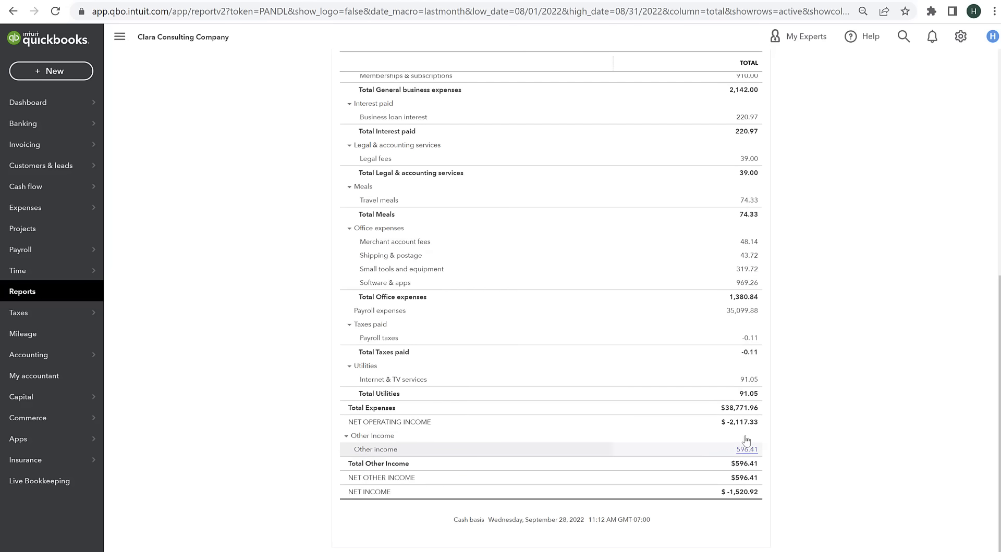
scroll(375, 334, up, 8)
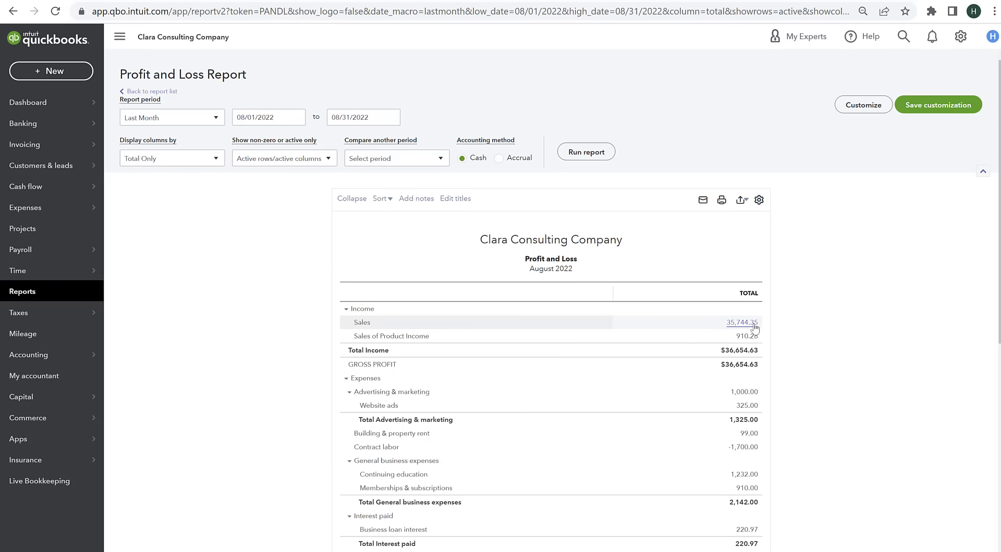
scroll(757, 354, down, 1)
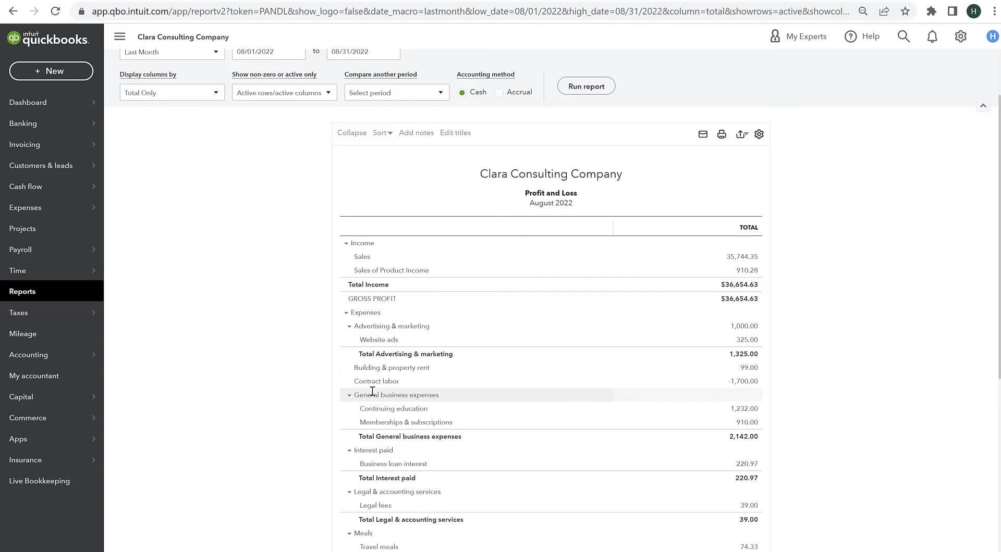
click(743, 382)
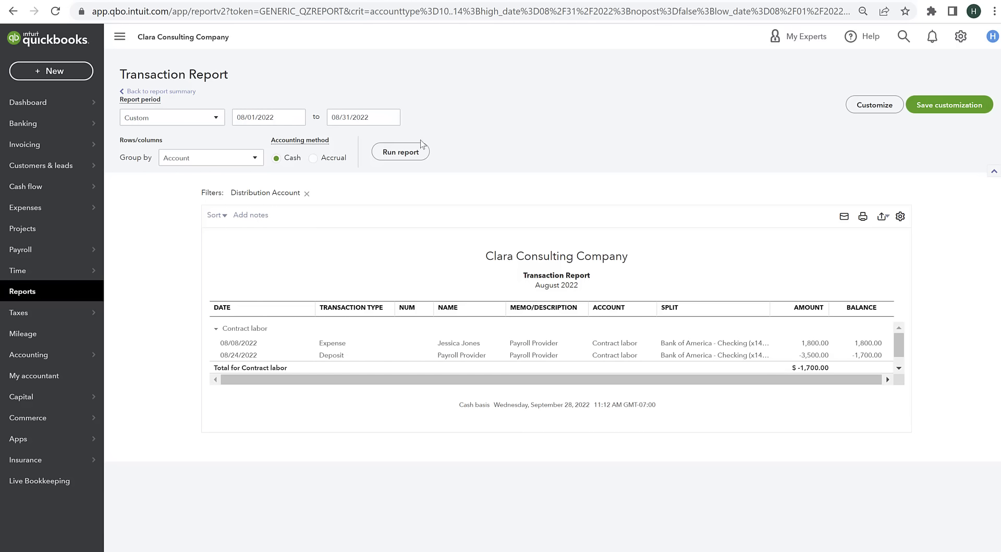
click(813, 355)
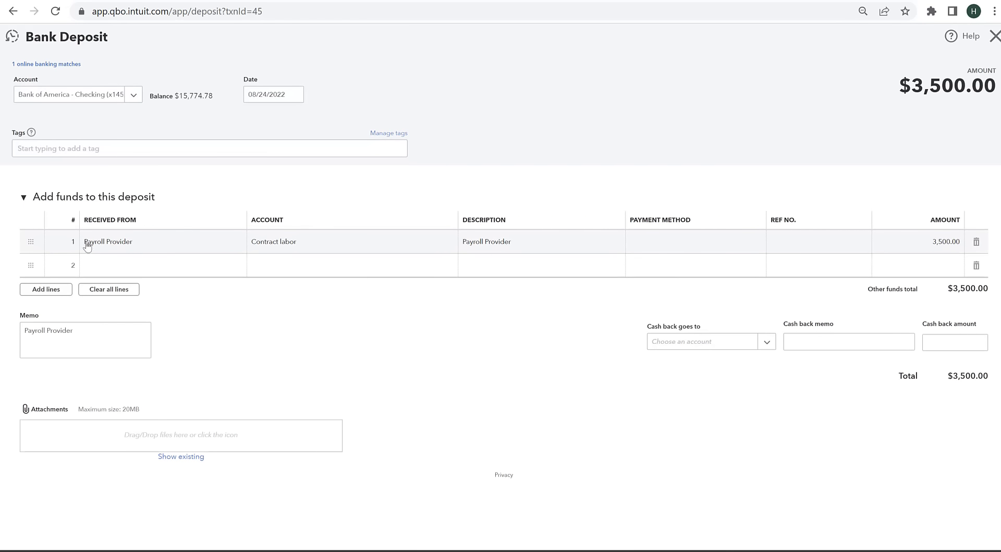
Set the account of the deposit's Payroll Provider line to Commissions & fees
click(322, 254)
click(320, 249)
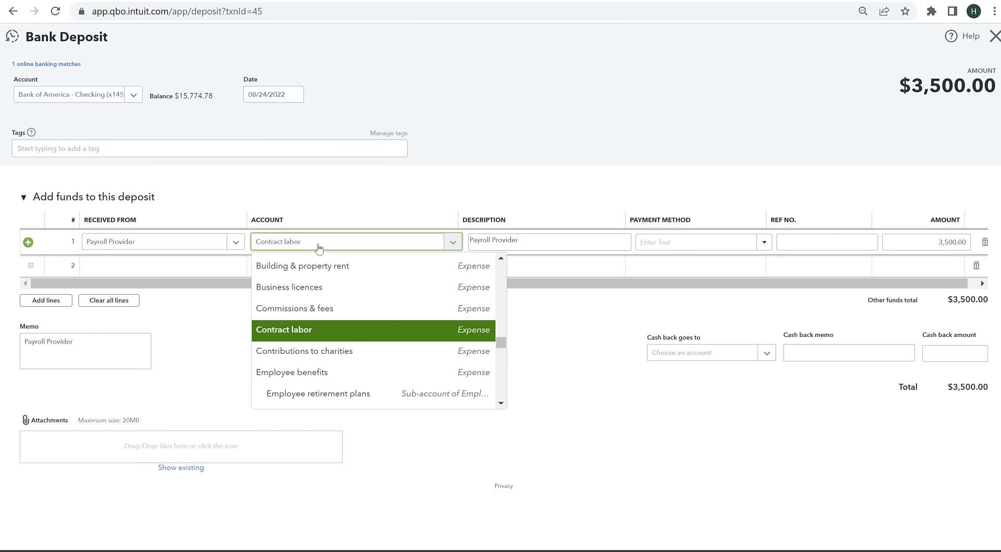
text(commi)
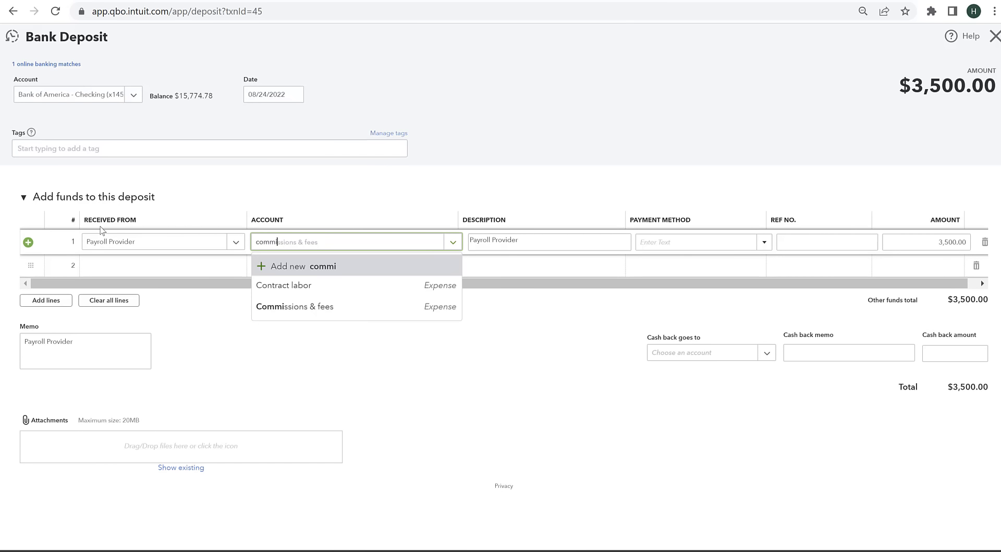
click(340, 308)
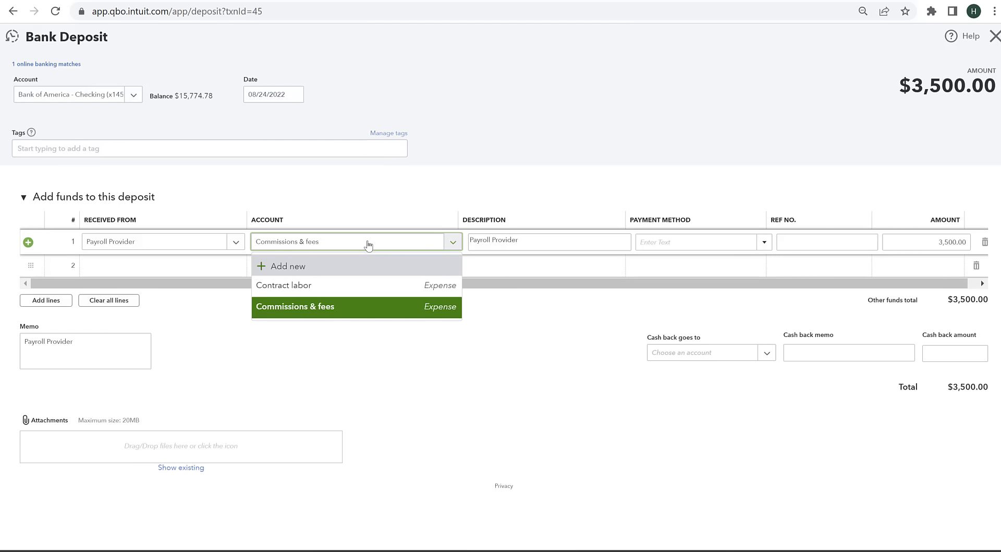
Change the Payroll Provider deposit line's account to Other income and save the deposit
key(BackSpace)
key(BackSpace)
key(BackSpace)
key(BackSpace)
key(BackSpace)
key(BackSpace)
key(BackSpace)
key(BackSpace)
key(BackSpace)
key(BackSpace)
key(BackSpace)
key(BackSpace)
key(BackSpace)
key(BackSpace)
key(BackSpace)
key(BackSpace)
key(BackSpace)
key(BackSpace)
text(oth)
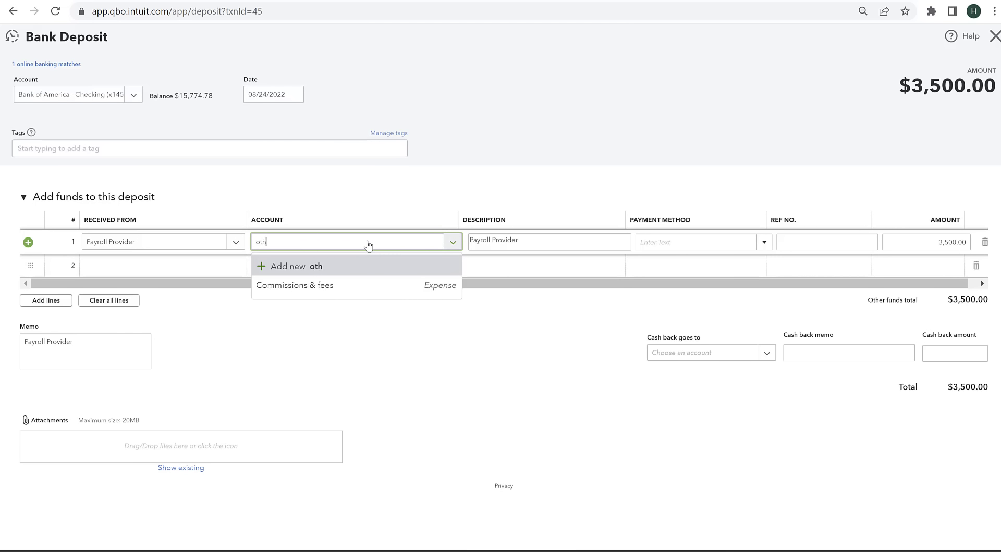
text(er)
click(360, 283)
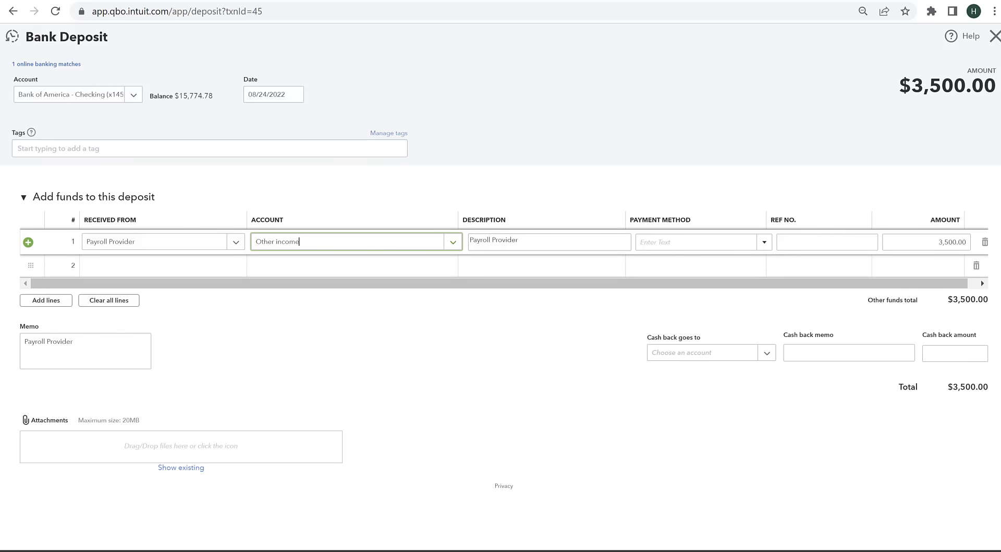
click(986, 551)
click(939, 544)
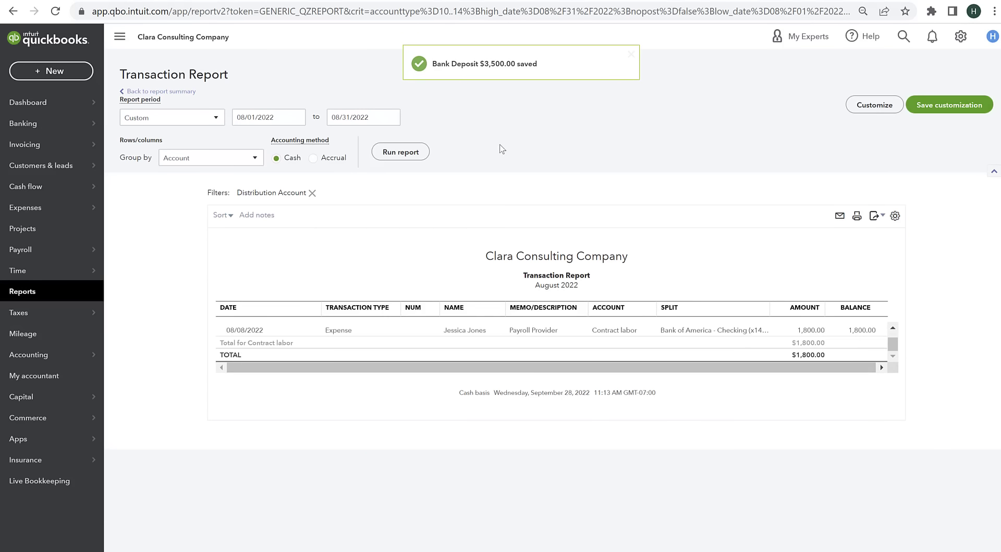
Return to the August Profit and Loss report and examine its expense and other income figures
click(133, 92)
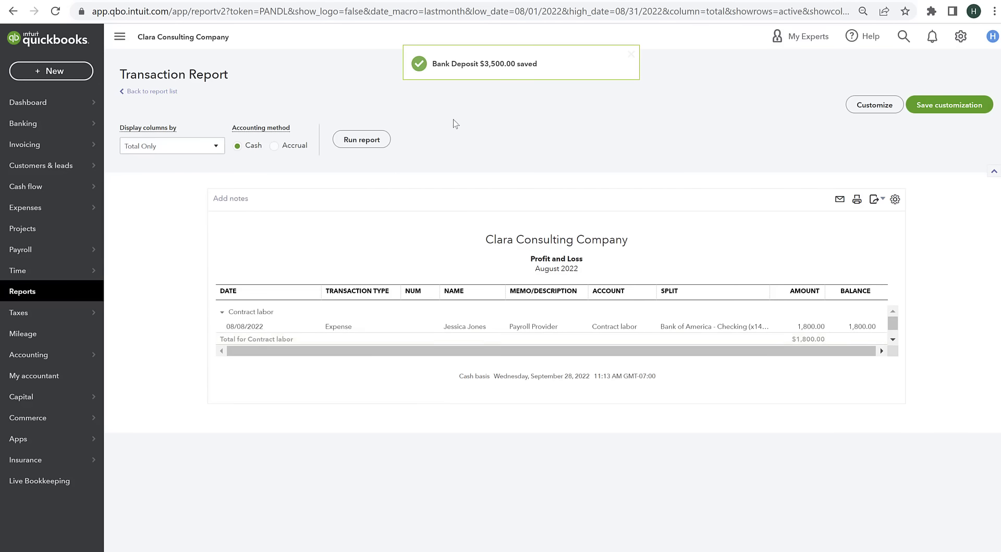
scroll(727, 208, down, 3)
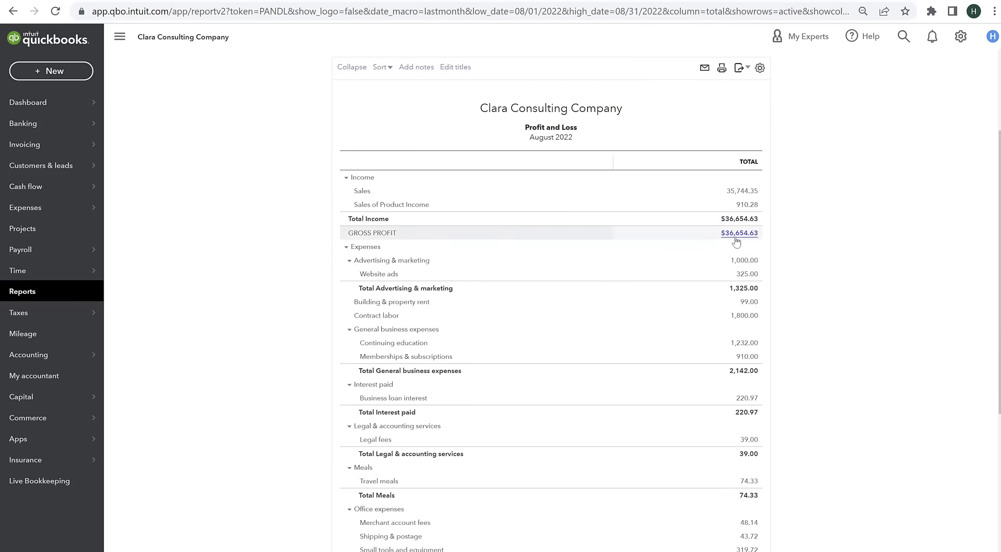
scroll(749, 329, down, 3)
scroll(742, 344, down, 3)
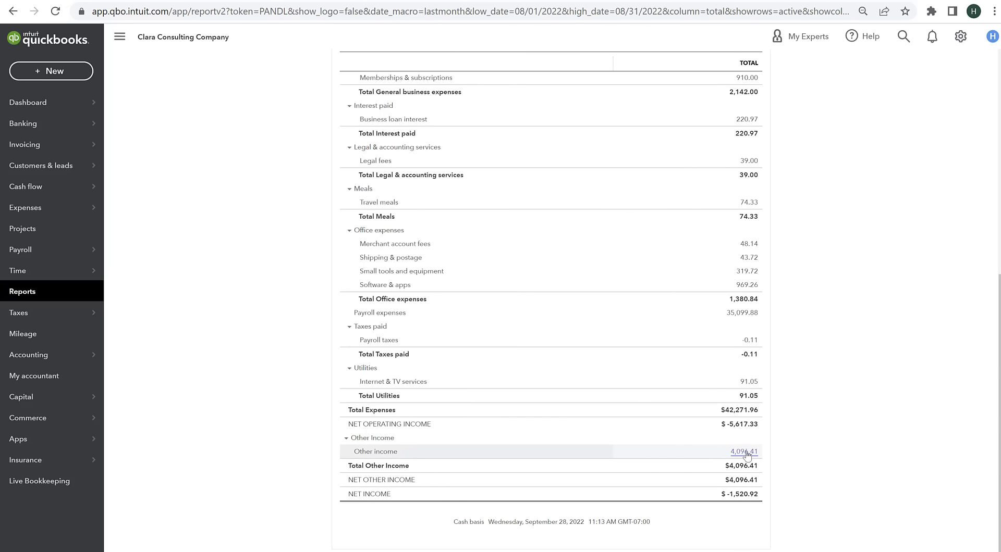
scroll(747, 455, up, 4)
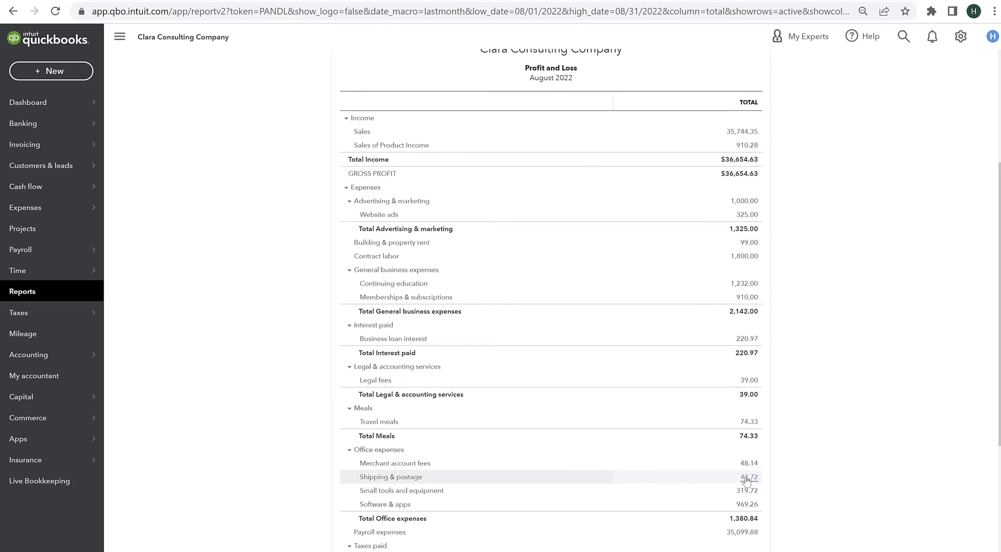
Examine the August Profit and Loss report, including the transactions behind Payroll expenses
scroll(748, 469, up, 3)
scroll(746, 310, down, 6)
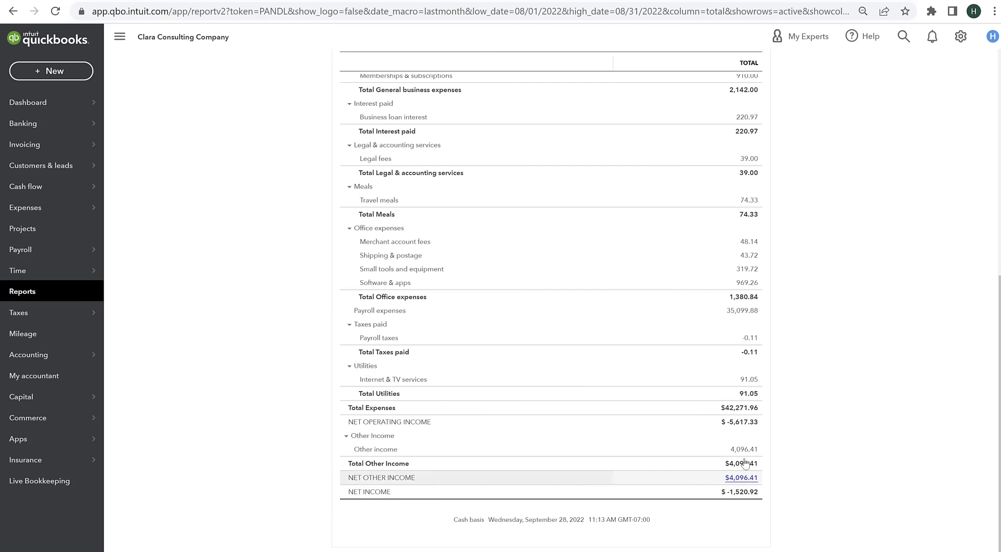
click(757, 310)
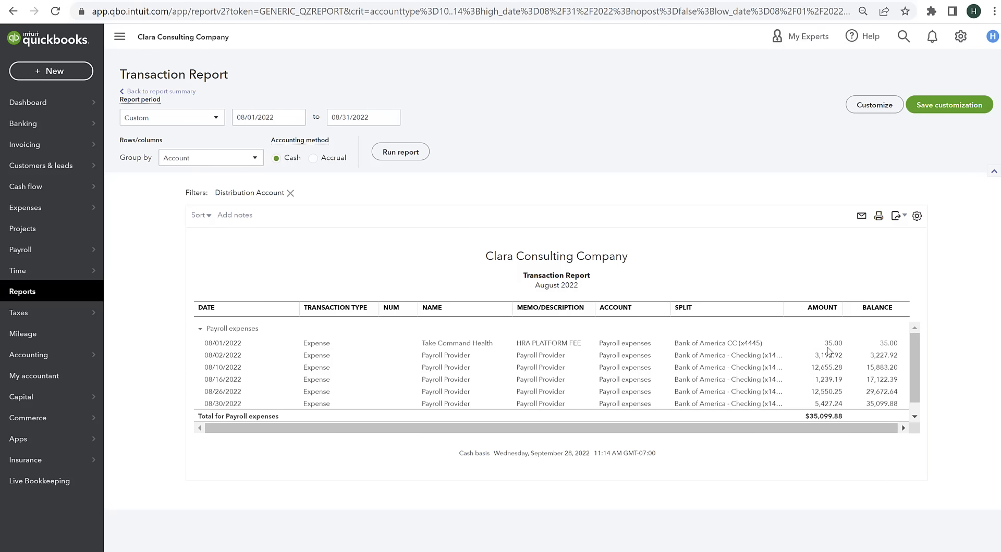
click(164, 92)
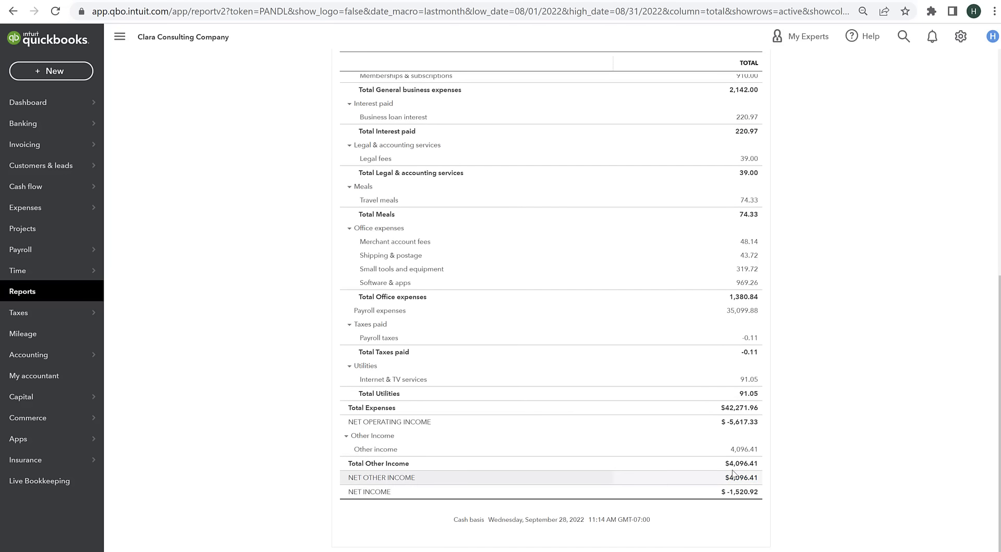
scroll(521, 245, up, 7)
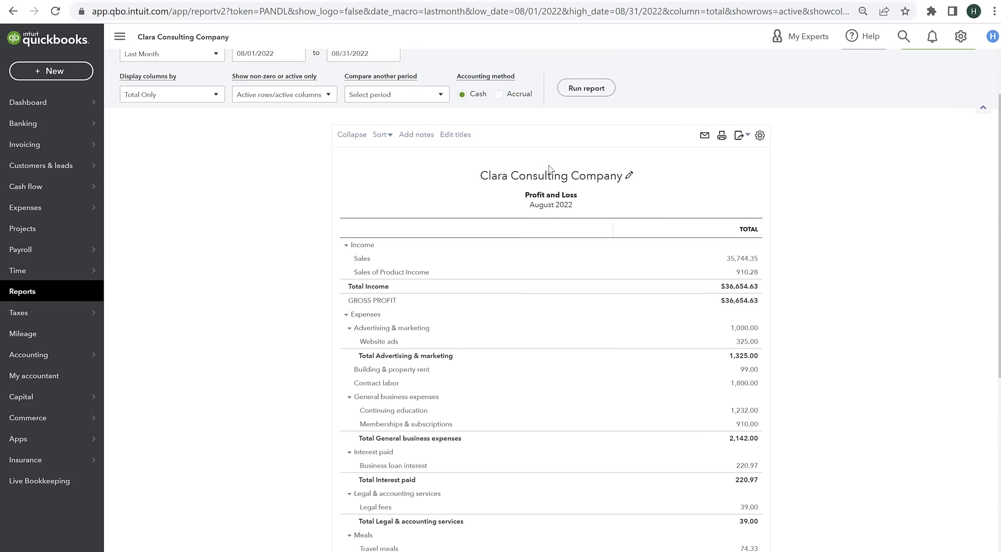
scroll(611, 209, down, 3)
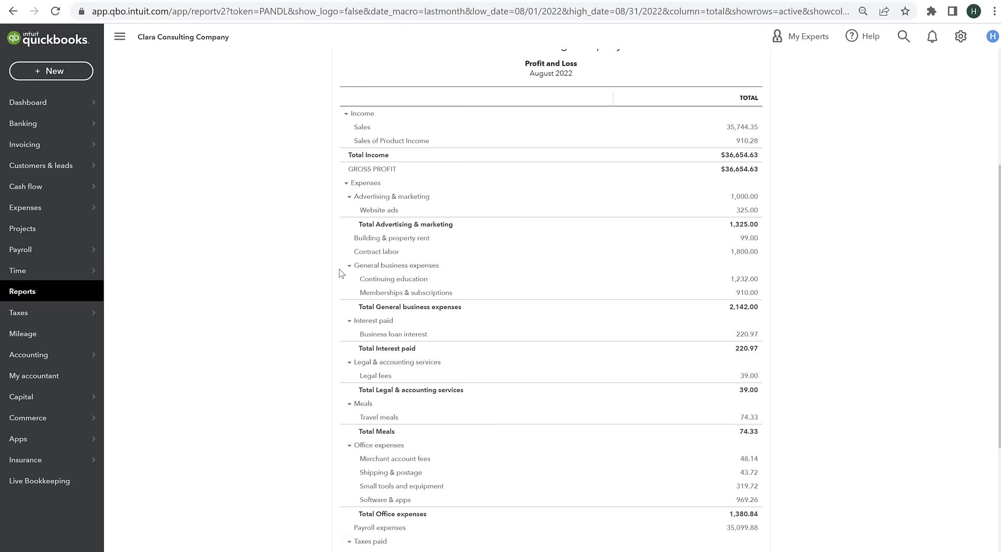
scroll(341, 274, up, 4)
Open the year-to-date Balance Sheet report and examine the bank, credit card and equity balances
mouse_move(50, 321)
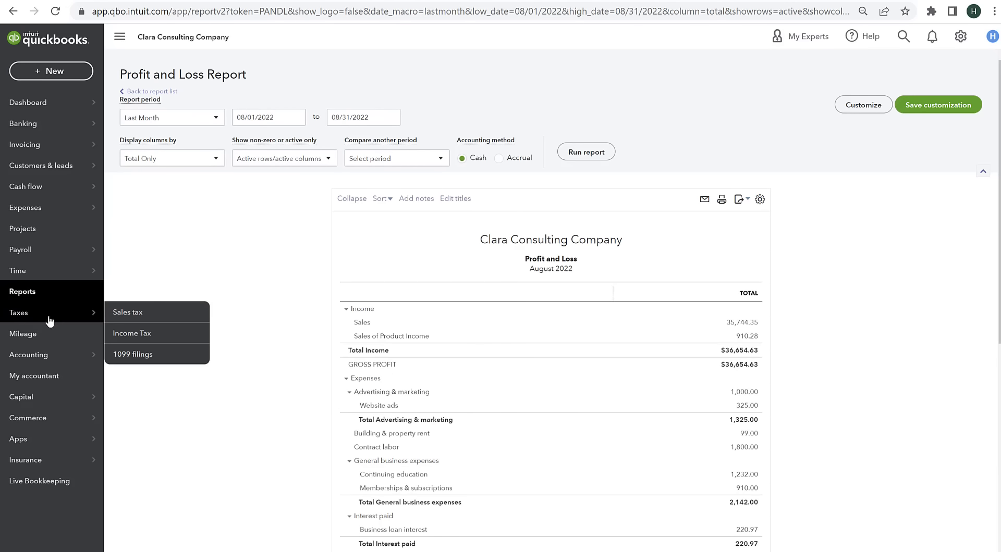
click(44, 292)
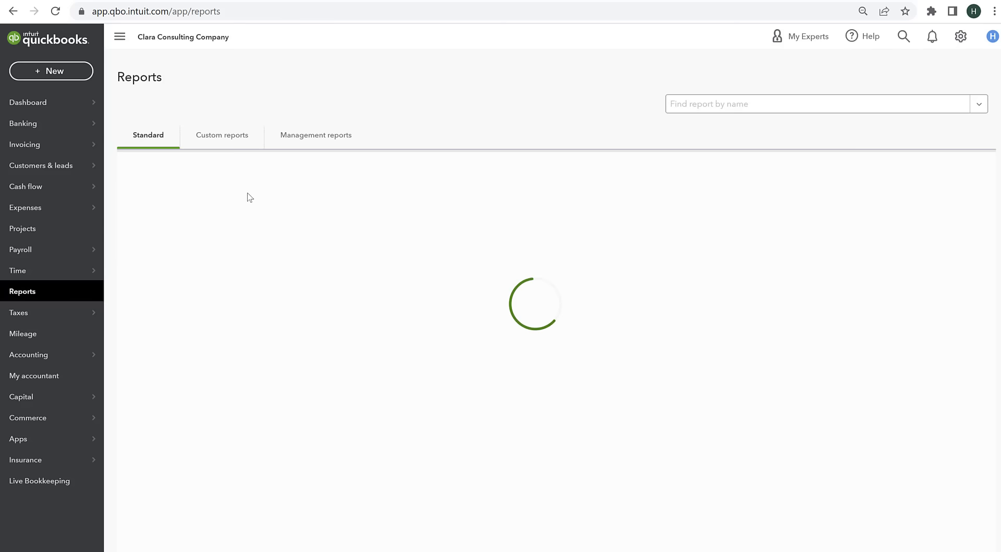
click(182, 236)
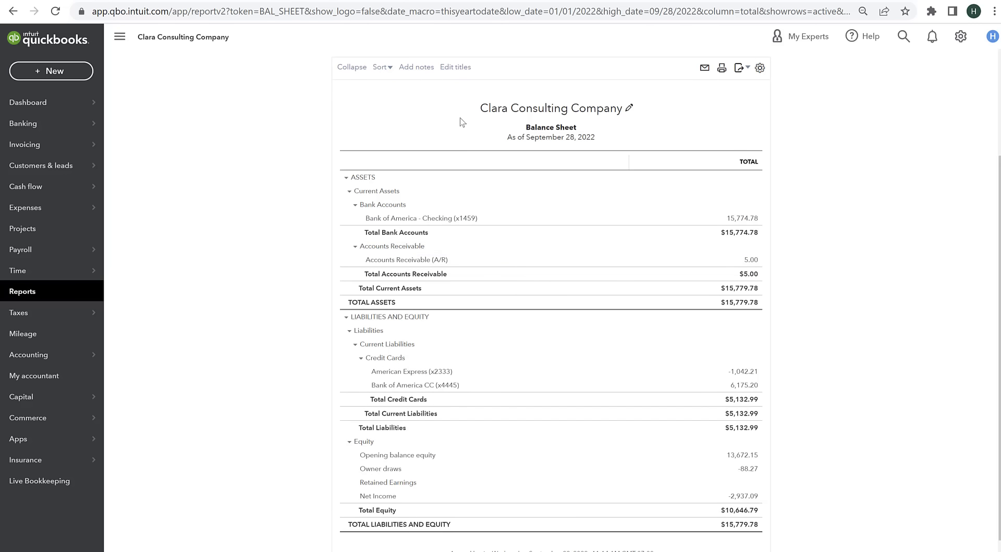
scroll(458, 124, up, 3)
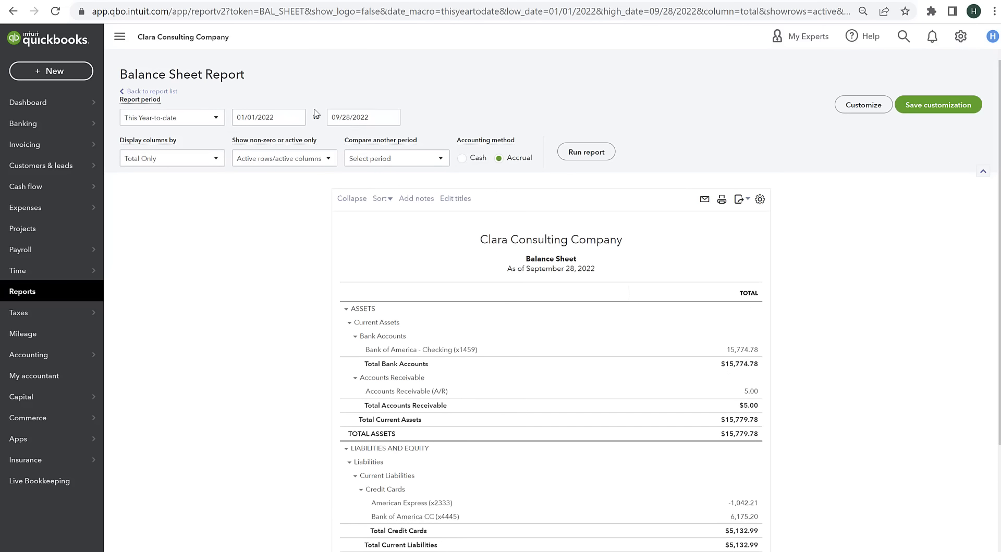
Go to the Banking page and open the bank register of the Bank of America - Checking account
mouse_move(49, 268)
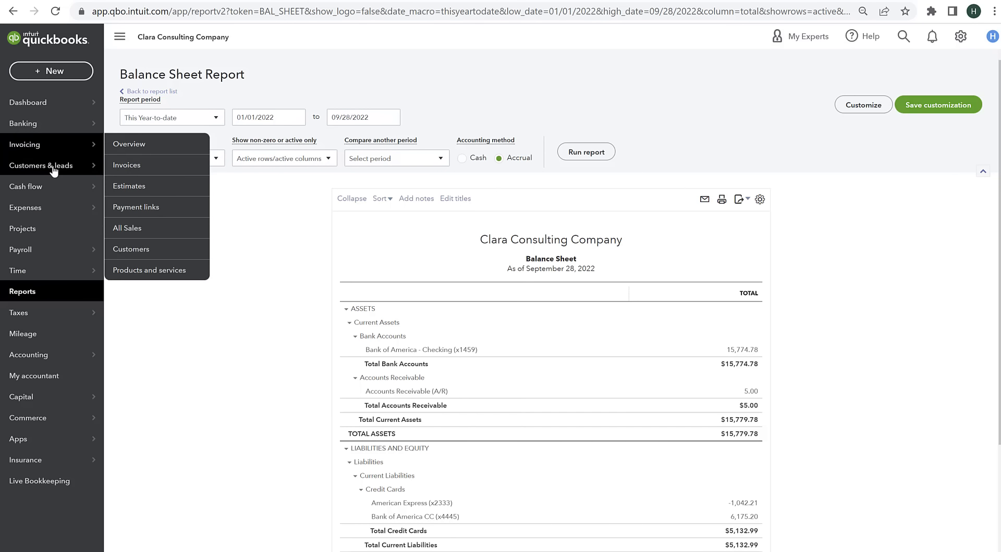
mouse_move(59, 152)
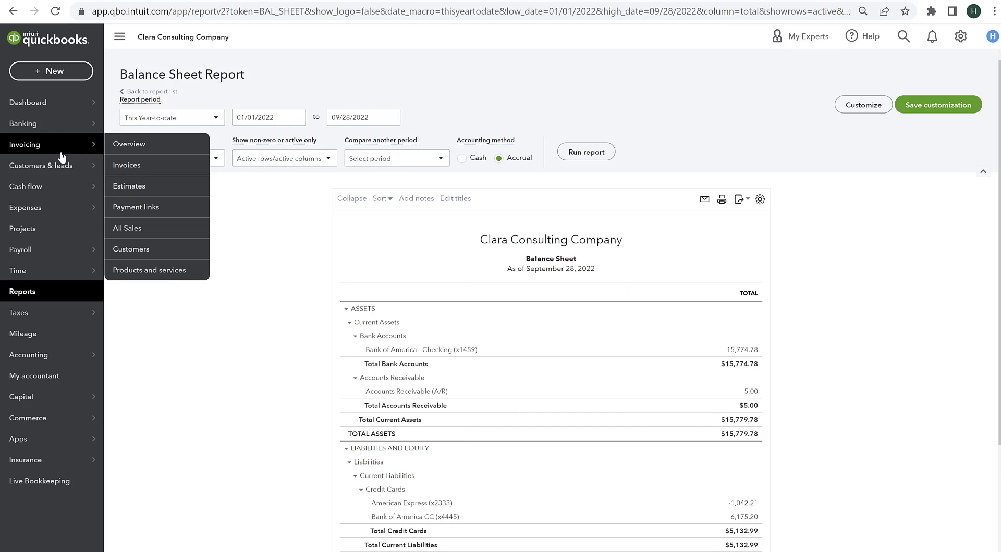
mouse_move(67, 128)
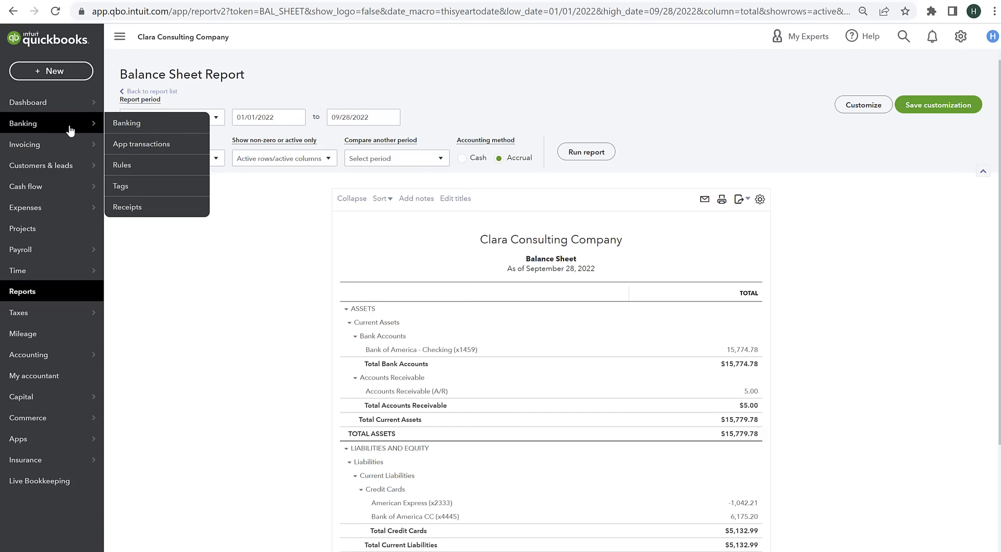
click(128, 125)
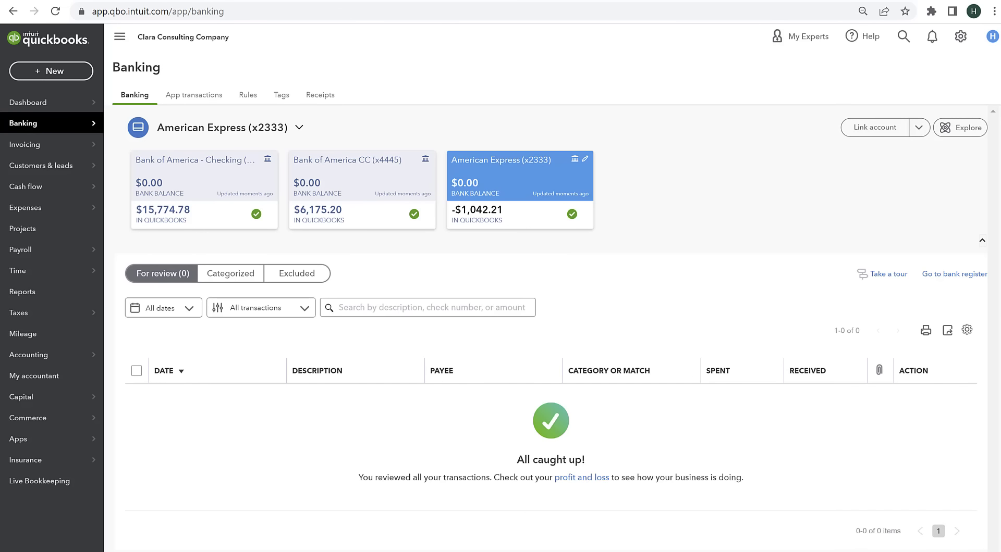
click(213, 188)
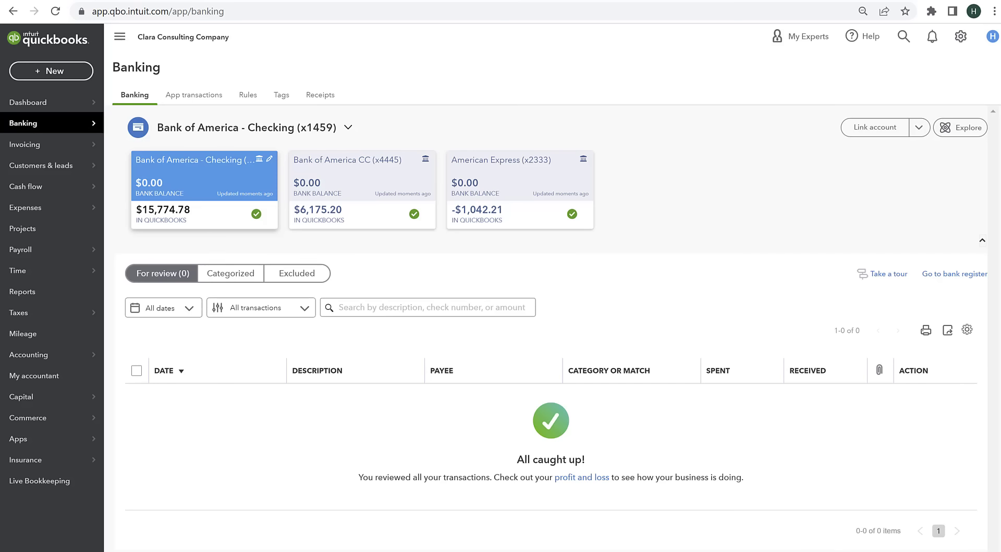
click(926, 276)
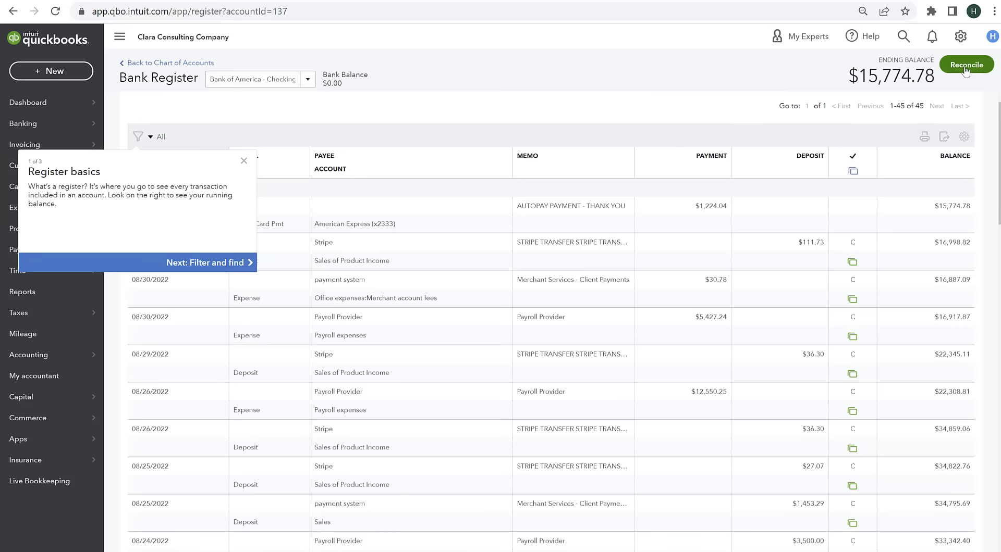
Start reconciling the Bank of America - Checking account with ending balance 16,998.82 and ending date 08/31/2022
click(965, 71)
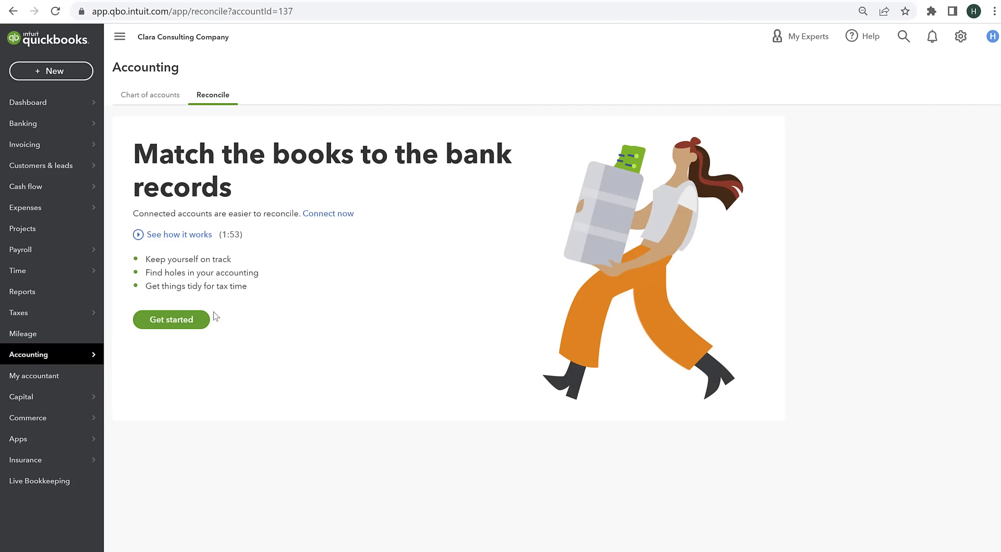
click(197, 318)
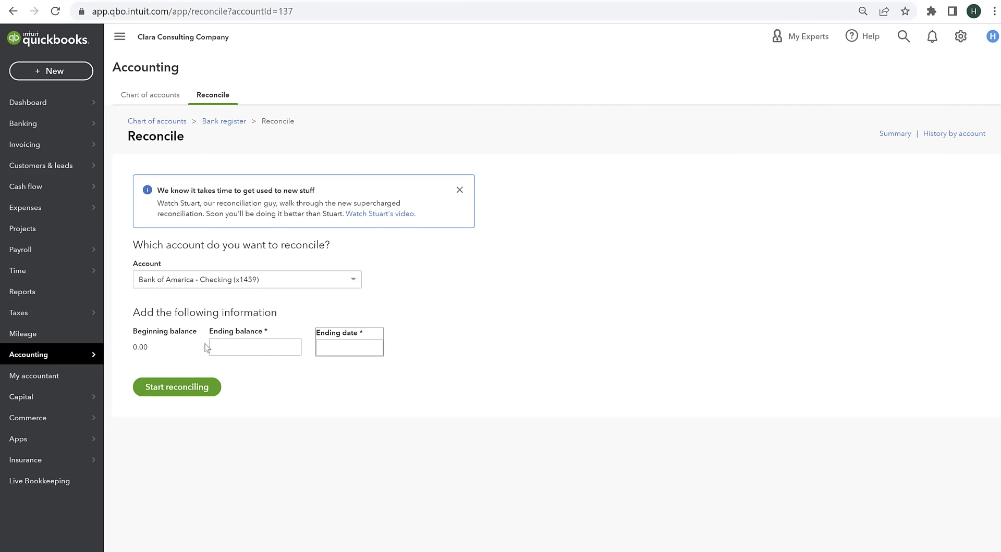
click(227, 345)
click(147, 359)
click(245, 346)
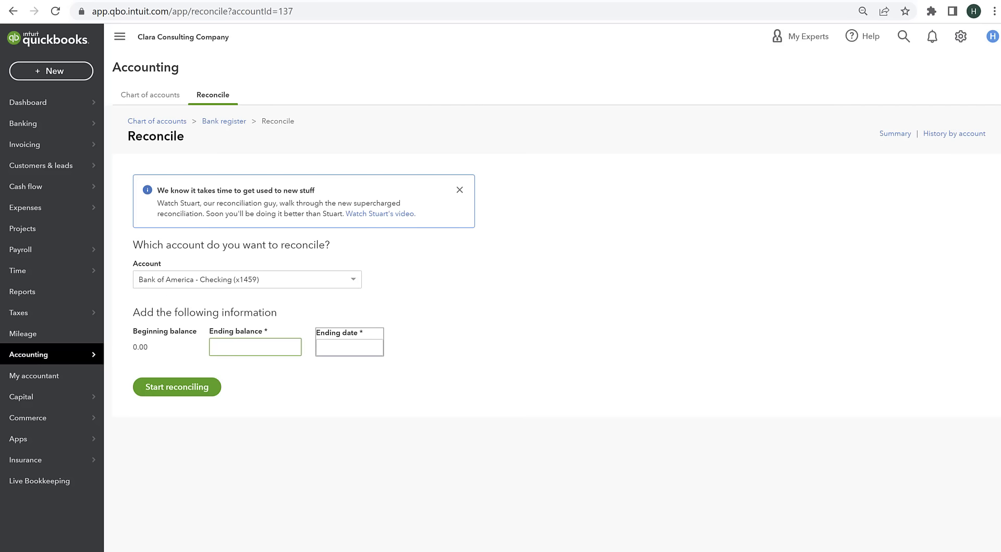
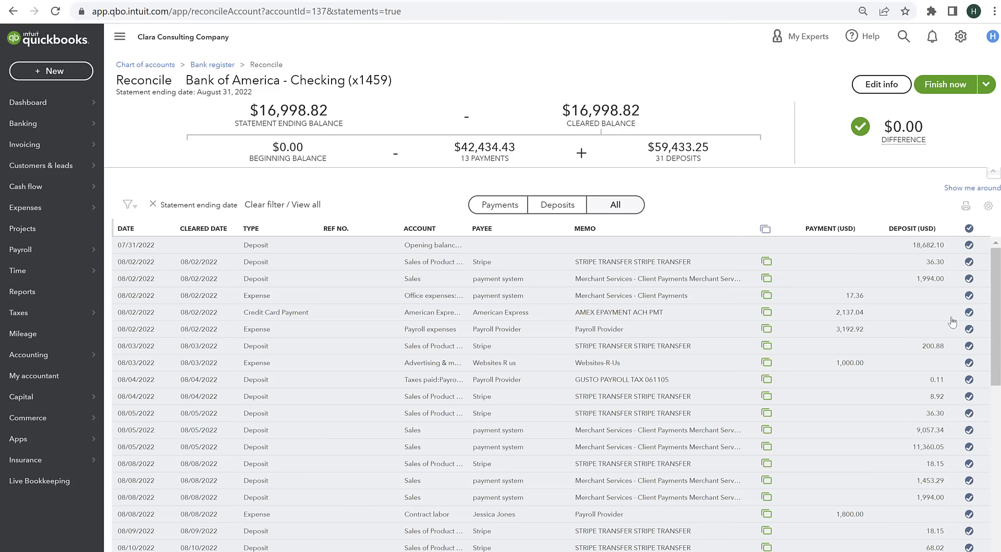
Review the checking account's cleared payments and deposits for August and finish the reconciliation
scroll(929, 435, down, 6)
scroll(929, 447, up, 6)
scroll(832, 452, down, 4)
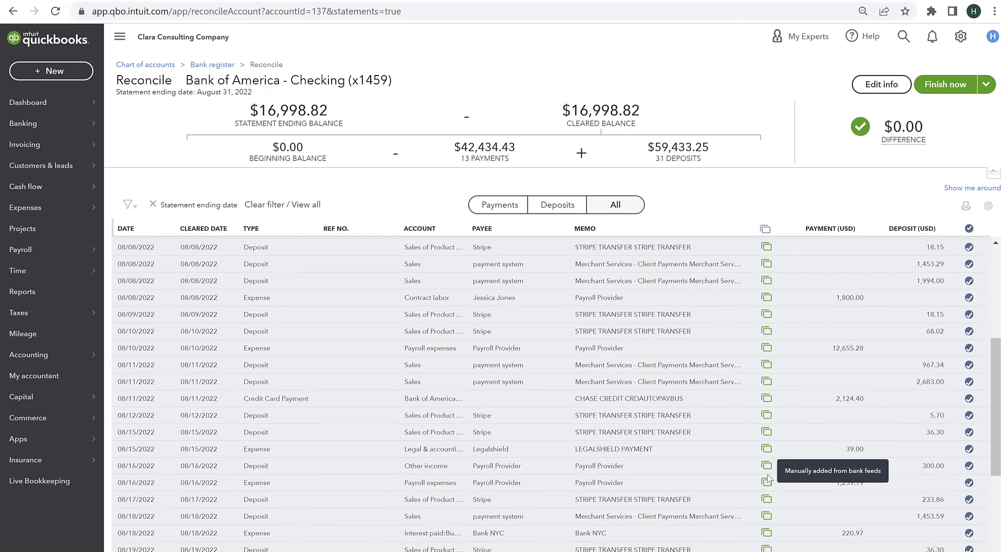
scroll(769, 477, down, 4)
scroll(762, 262, up, 8)
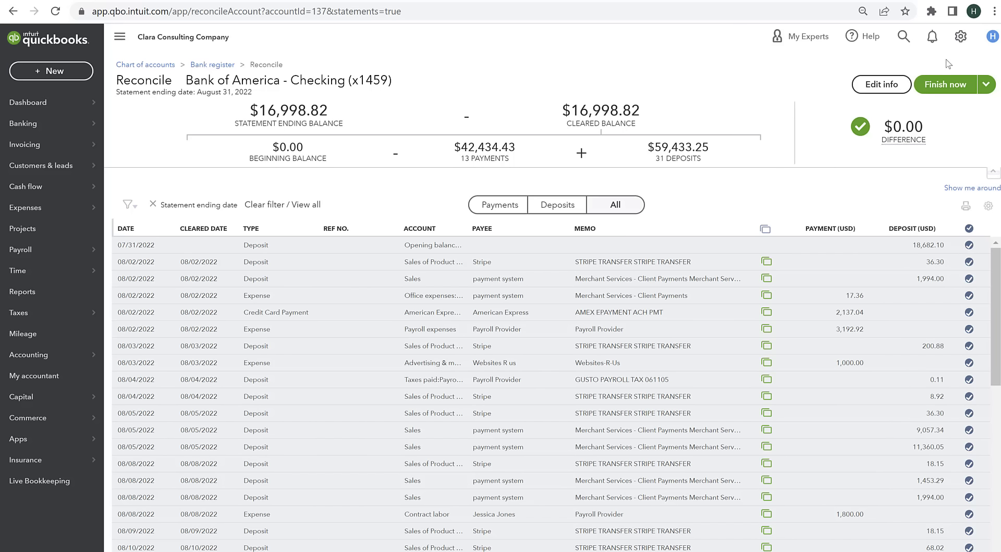
click(945, 86)
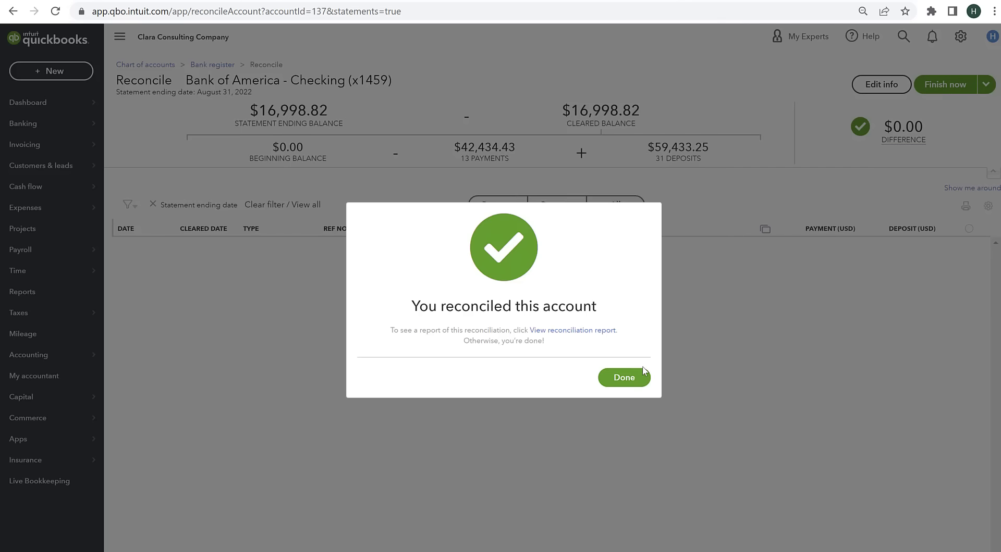
click(608, 376)
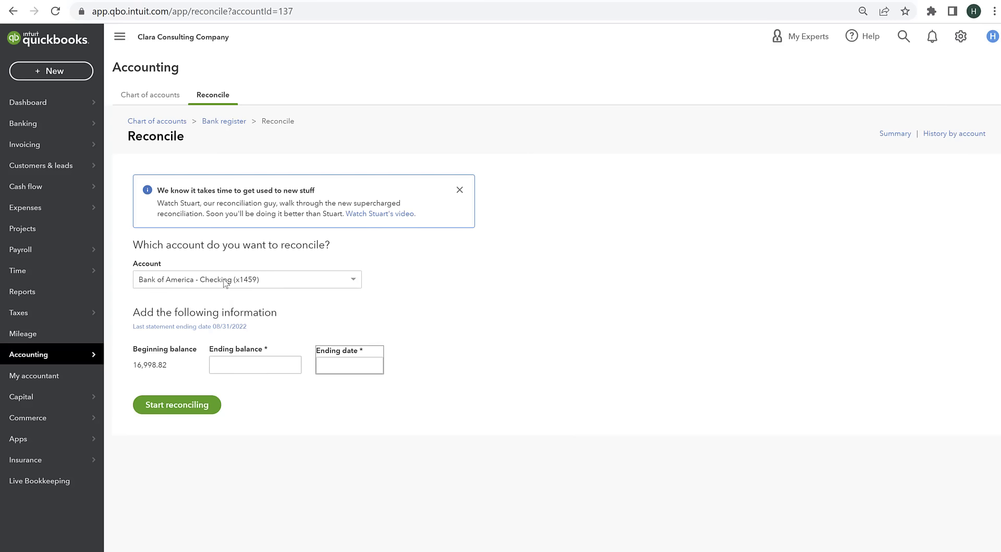
Choose the Bank of America CC account as the next account to reconcile
click(225, 283)
scroll(223, 316, down, 10)
scroll(225, 319, up, 10)
scroll(224, 318, down, 10)
scroll(224, 317, down, 6)
click(224, 318)
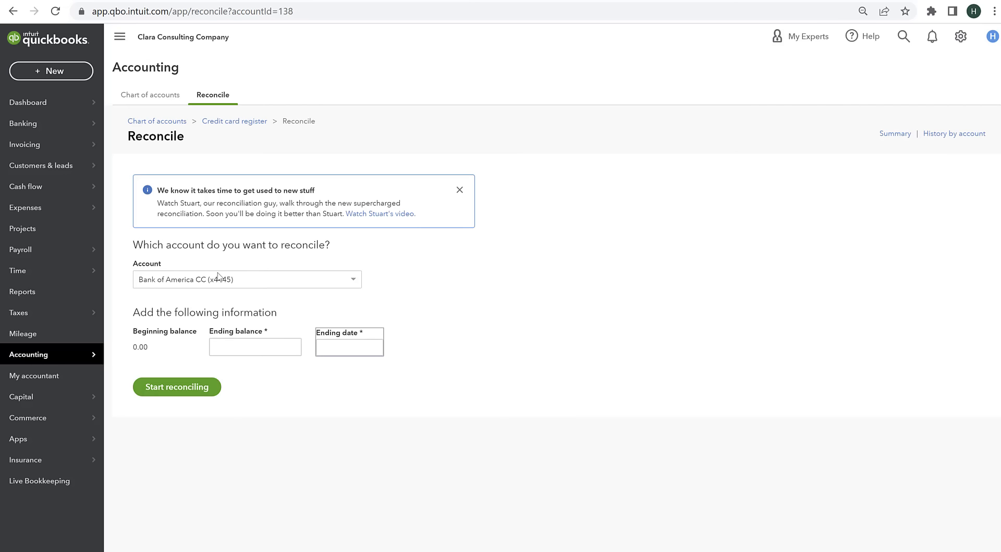
Set the credit card statement's ending date to 08/15/2022 and ending balance to 3605.84, and start reconciling
click(261, 350)
click(349, 348)
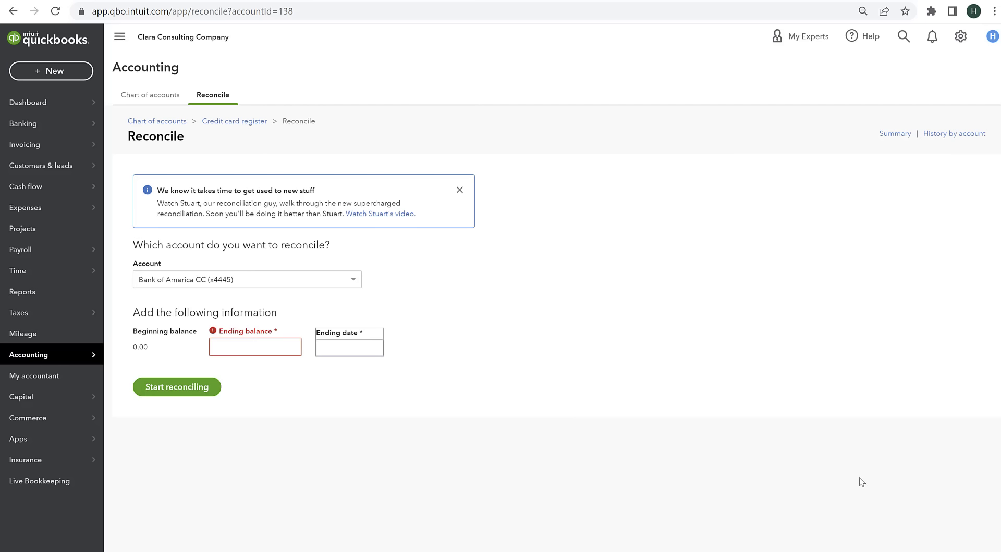
click(374, 348)
click(327, 374)
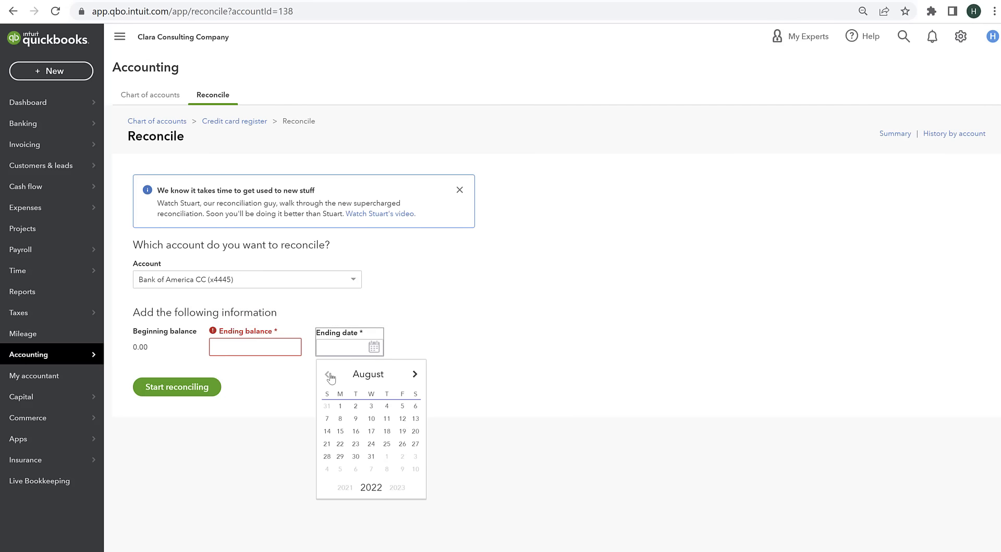
click(340, 433)
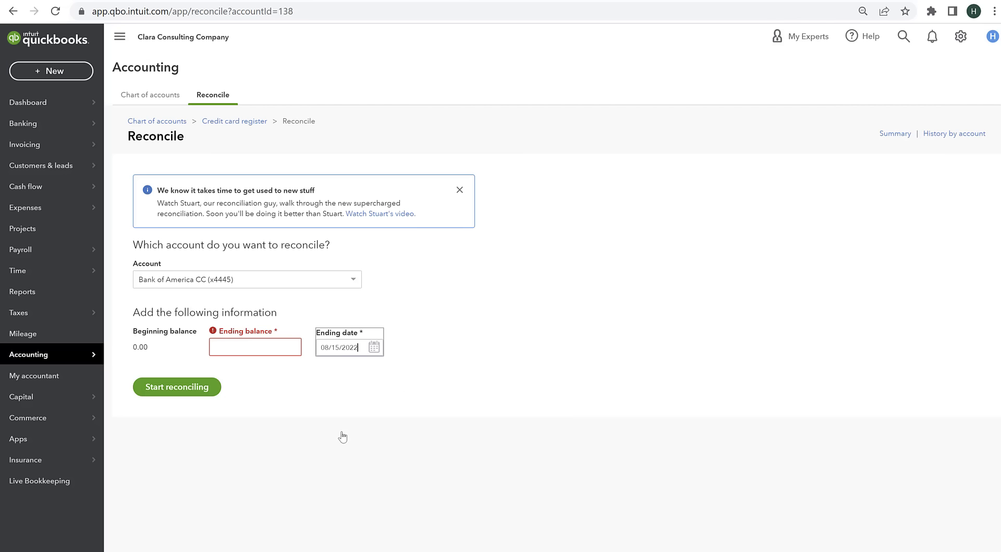
click(237, 342)
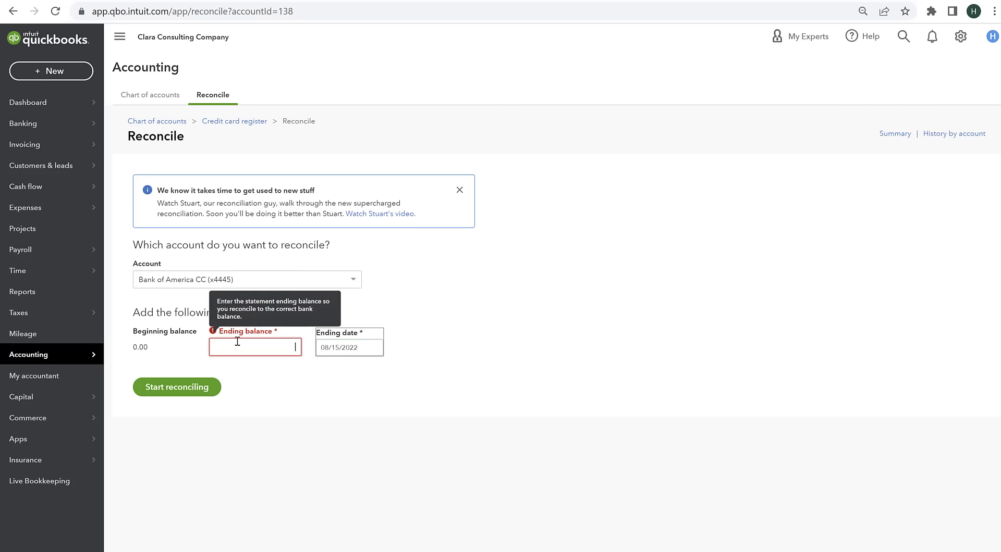
text(360)
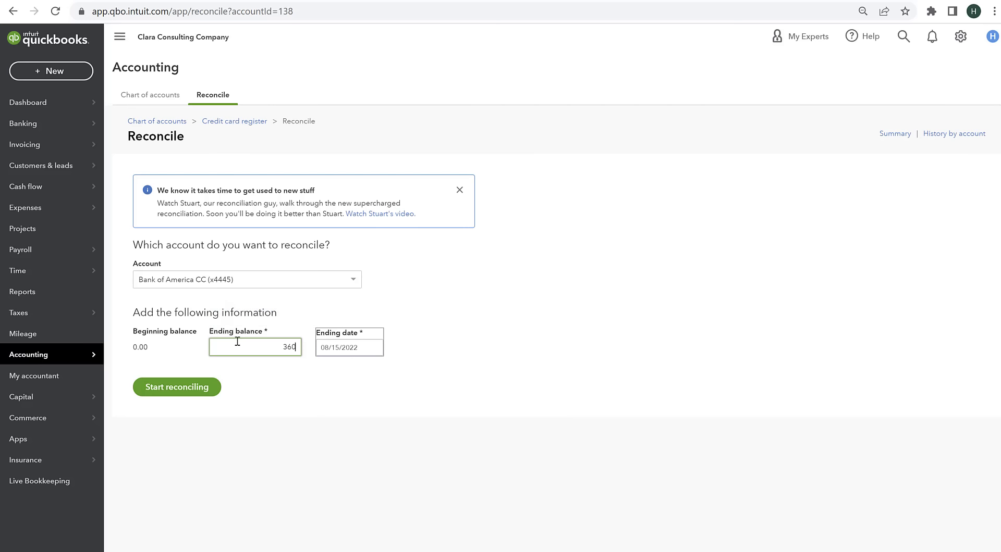
text(5.84)
click(178, 397)
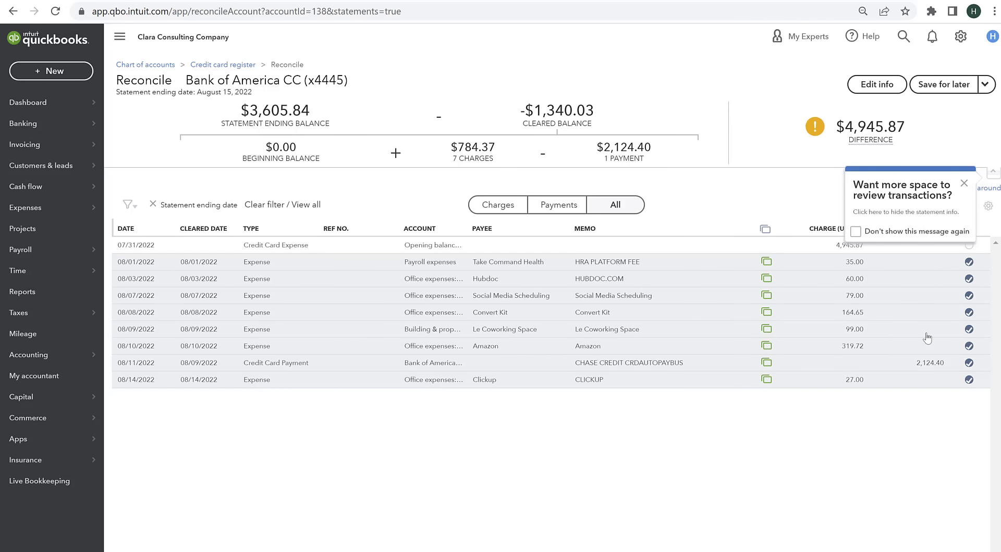
Dismiss the tips, mark the 07/31/2022 opening balance charge as cleared, and finish the credit card reconciliation
click(964, 183)
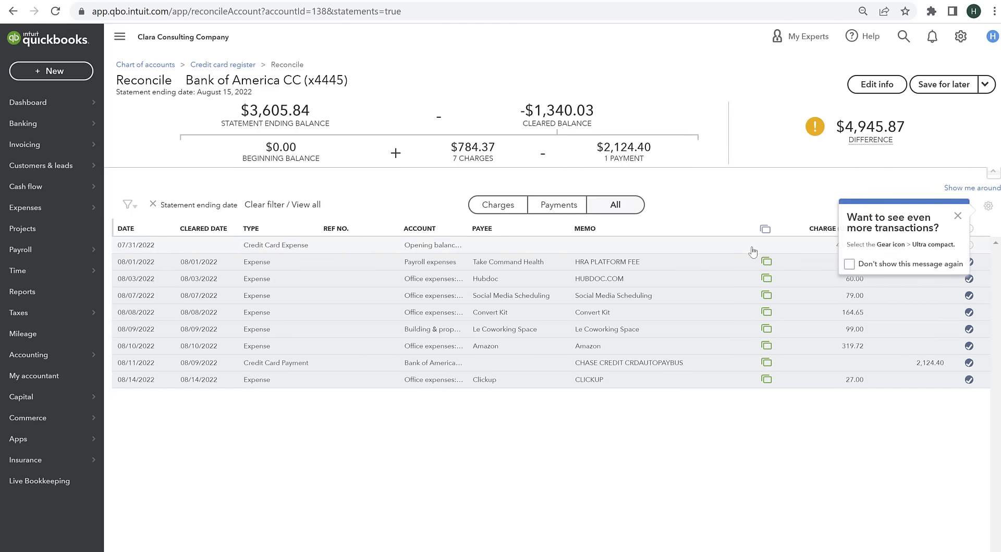
click(958, 216)
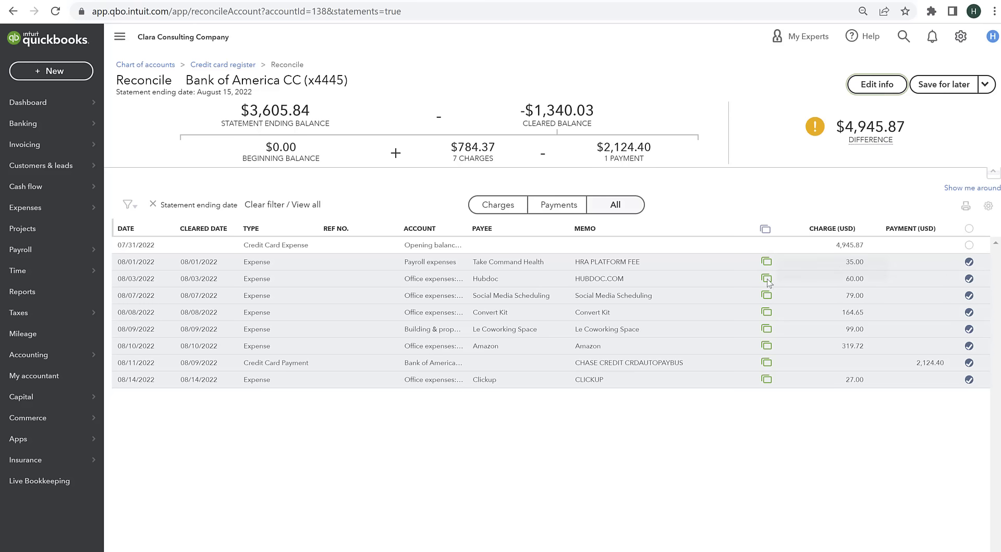
click(971, 247)
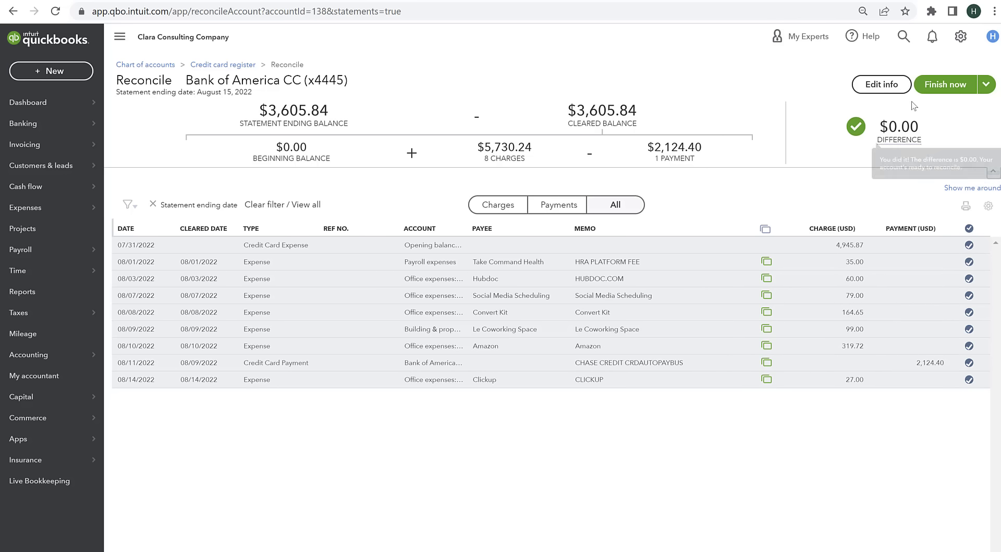
click(937, 91)
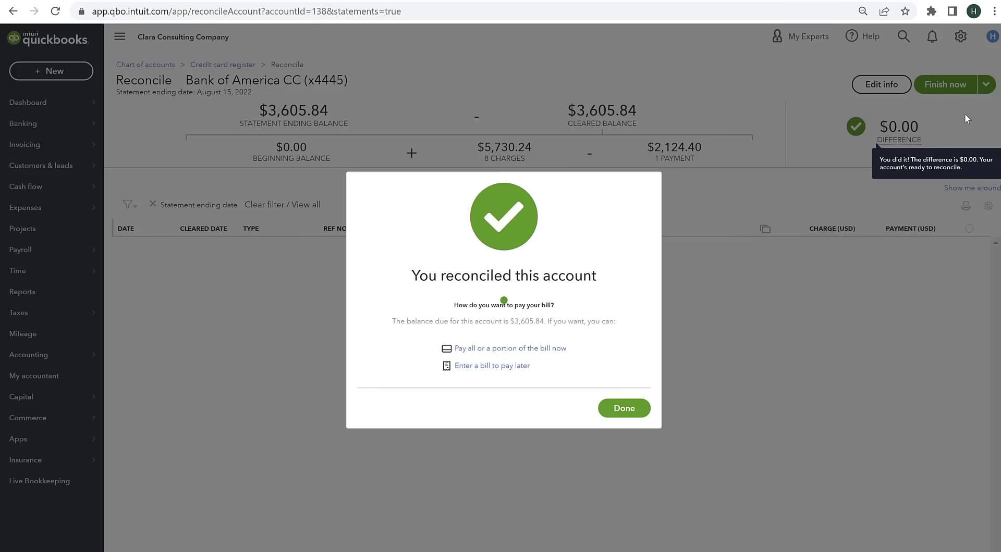
click(621, 414)
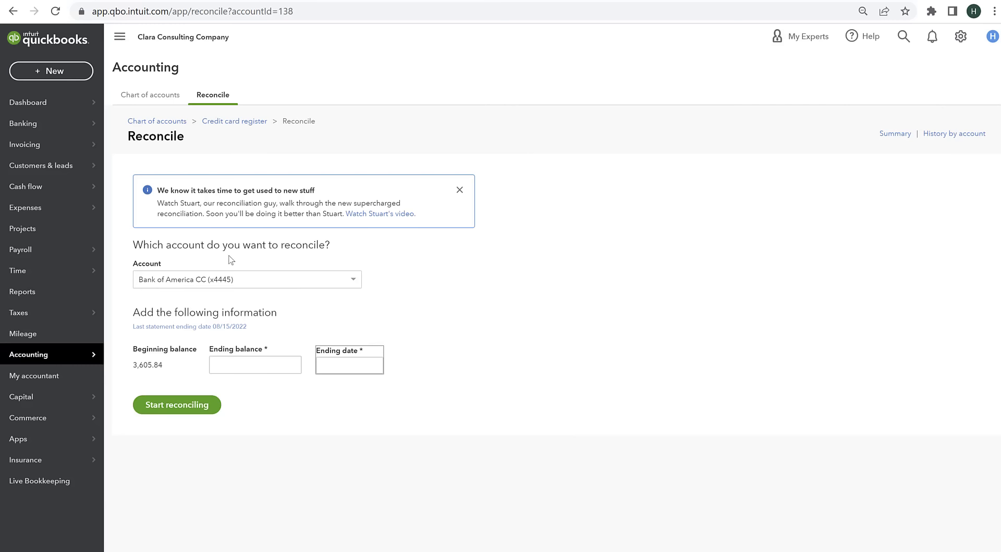
Open the Profit and Loss report from the favorite reports and look through its income and expense lines
mouse_move(33, 355)
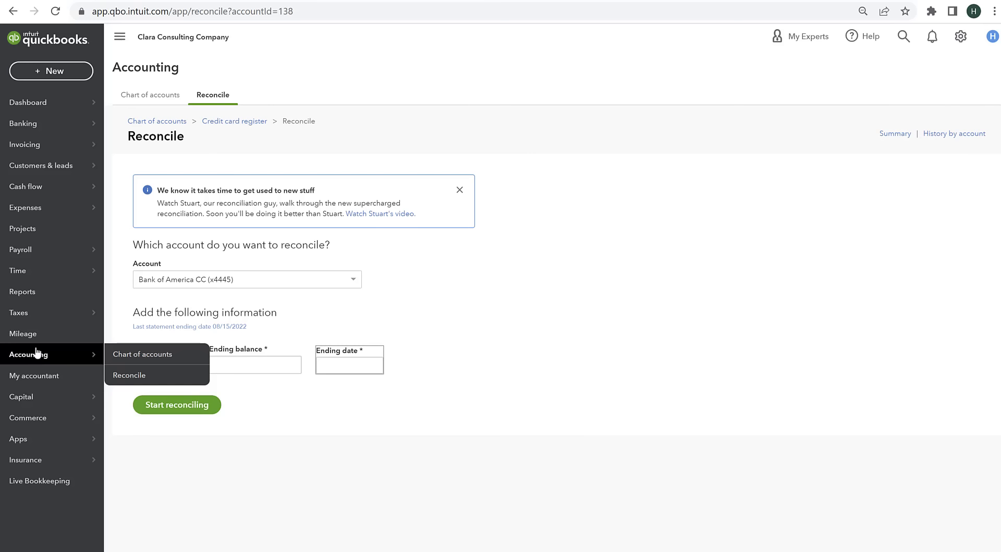
click(31, 293)
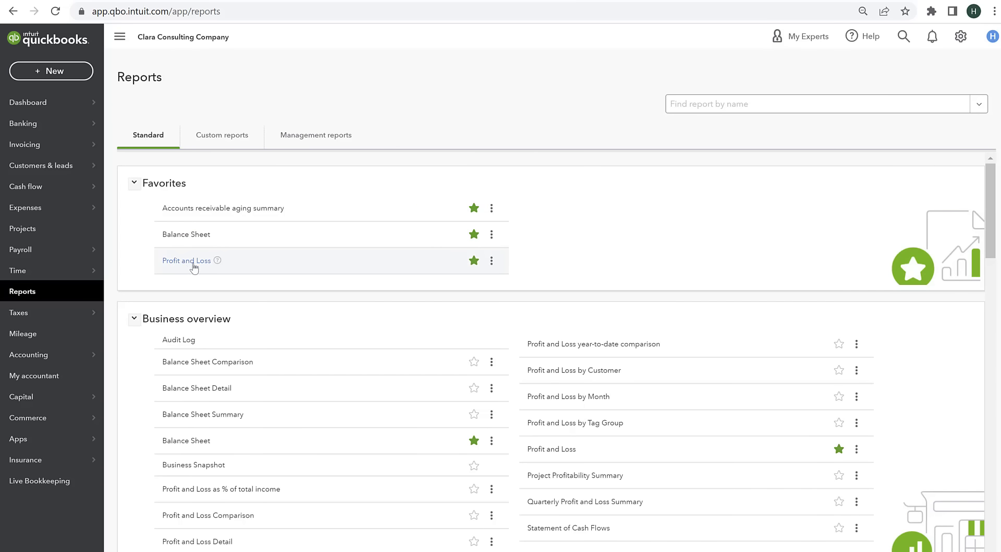
click(193, 264)
scroll(651, 229, down, 3)
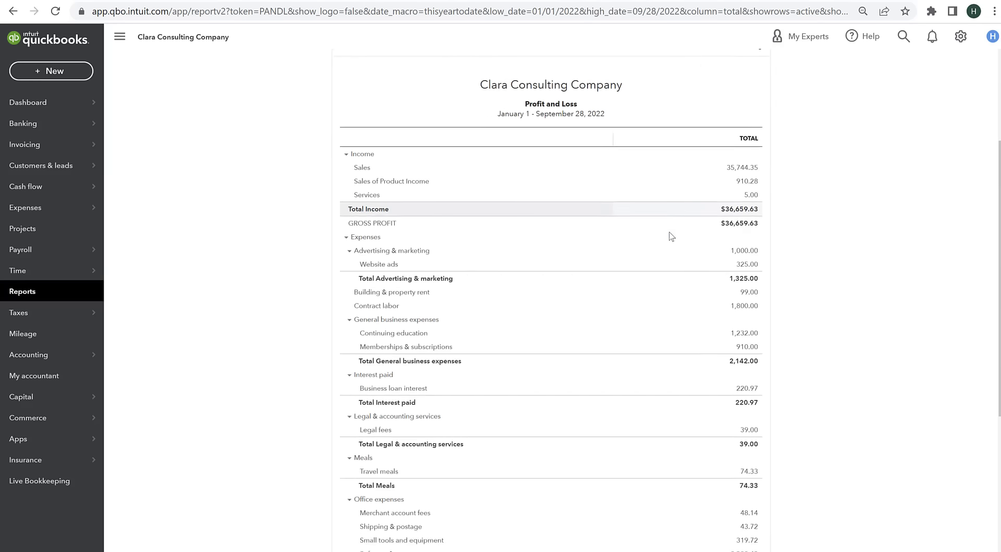
scroll(667, 233, down, 5)
scroll(667, 237, up, 10)
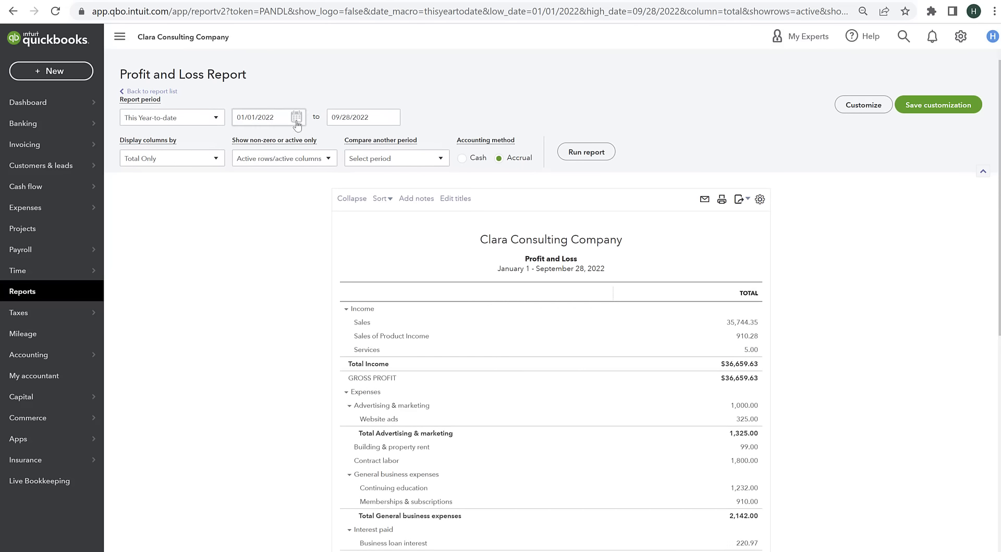
Run the Profit and Loss report for Last Month on a cash basis and review its income and expenses
click(209, 120)
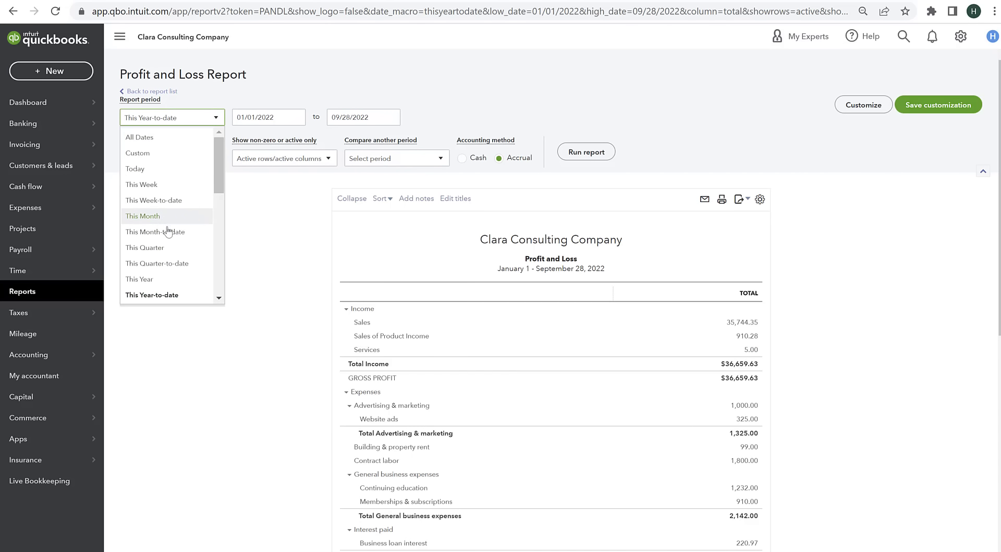
scroll(167, 230, down, 5)
scroll(149, 172, up, 2)
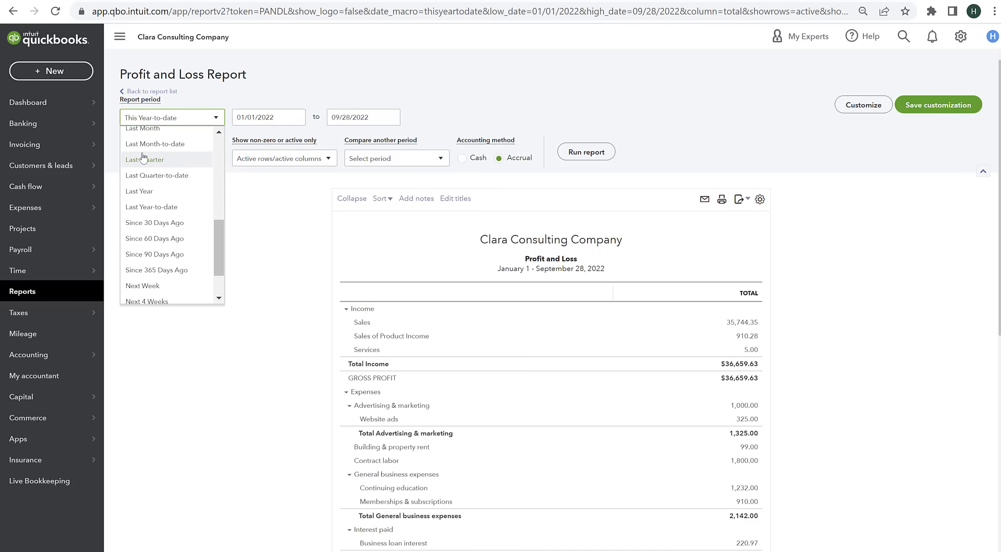
click(157, 193)
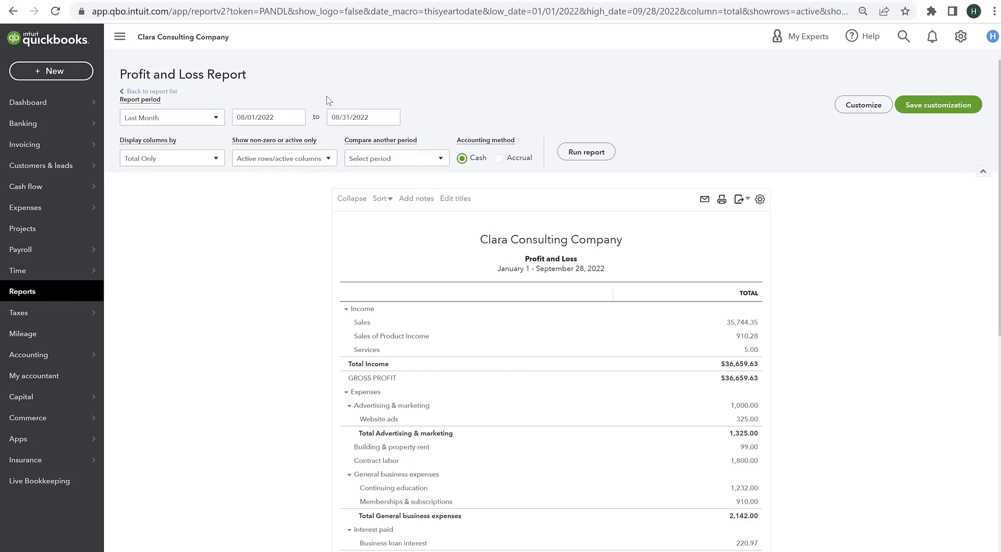
click(586, 151)
scroll(886, 232, down, 3)
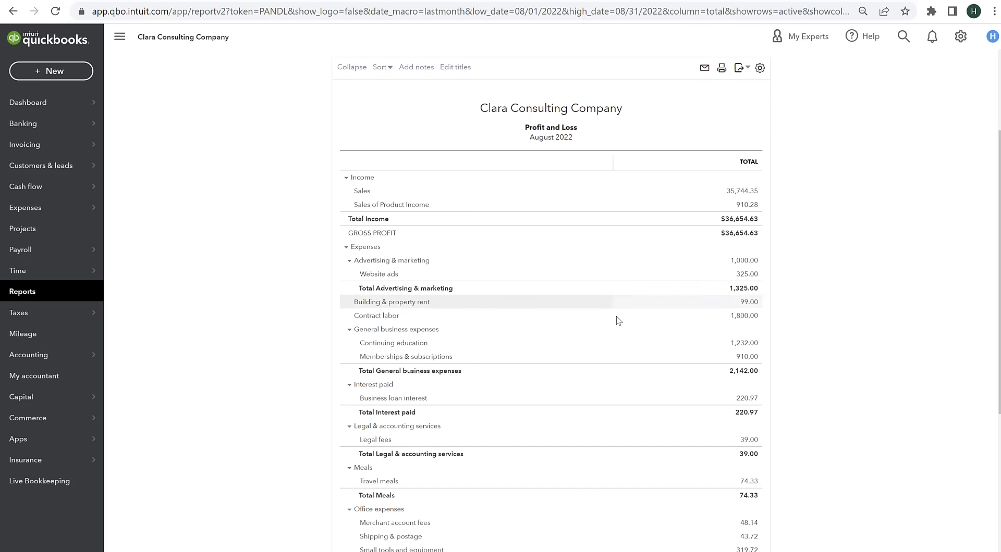
scroll(656, 161, down, 4)
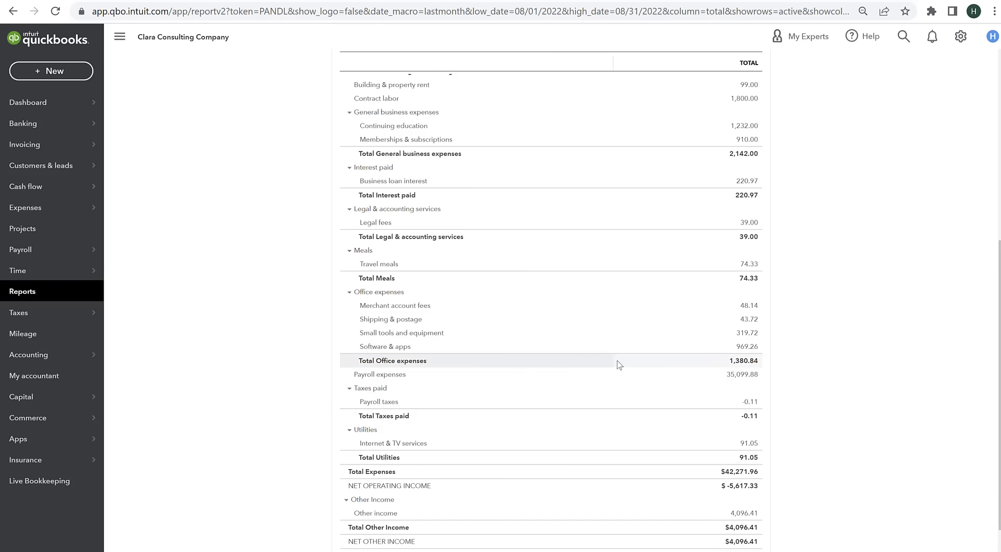
scroll(865, 396, up, 1)
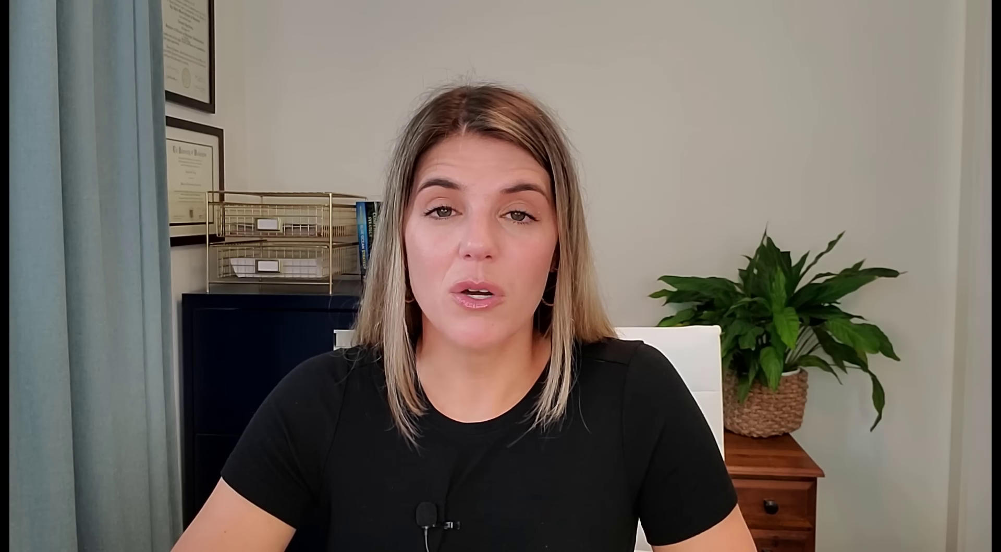